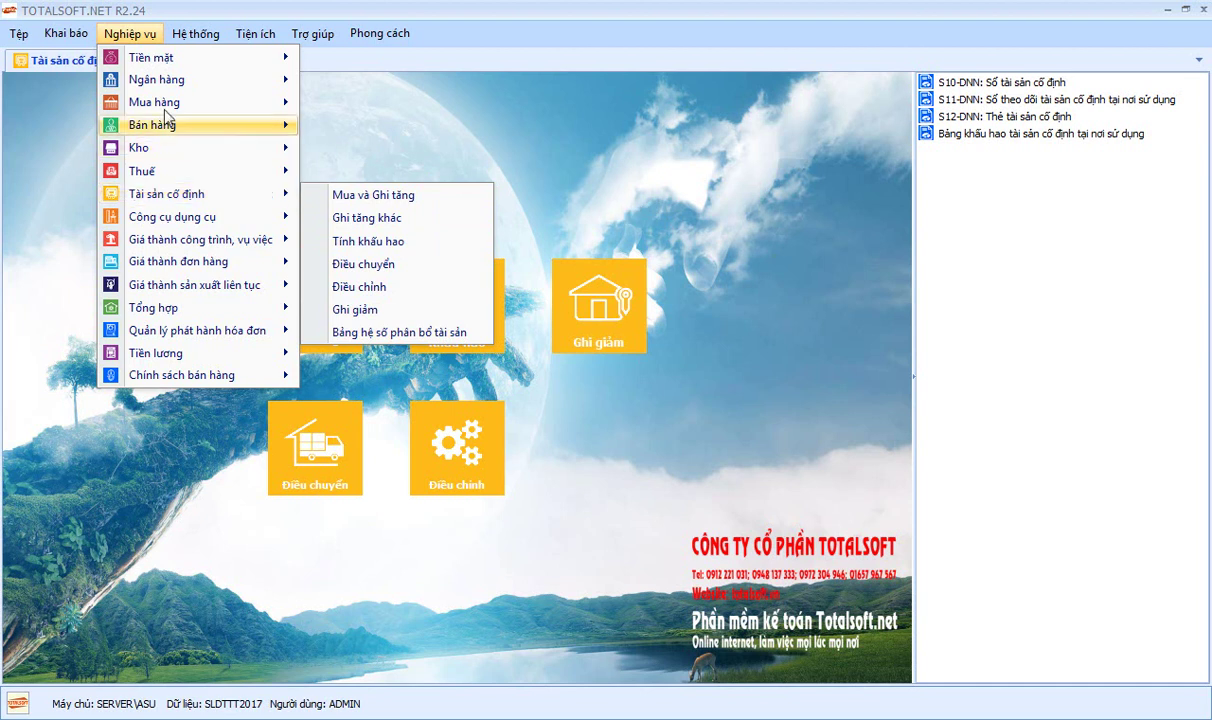
Close the fixed-assets screen, open the cash receipts list (Phiếu thu) in the cash module, and view its period filter options
left_click(316, 342)
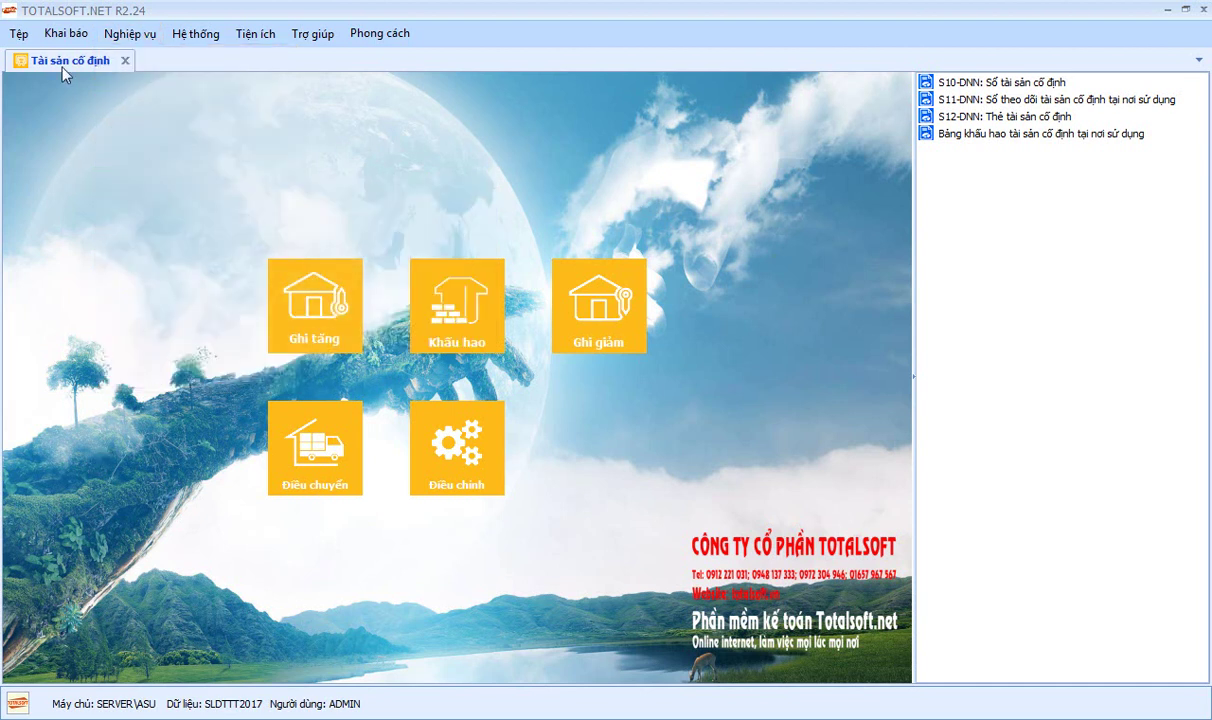
left_click(123, 60)
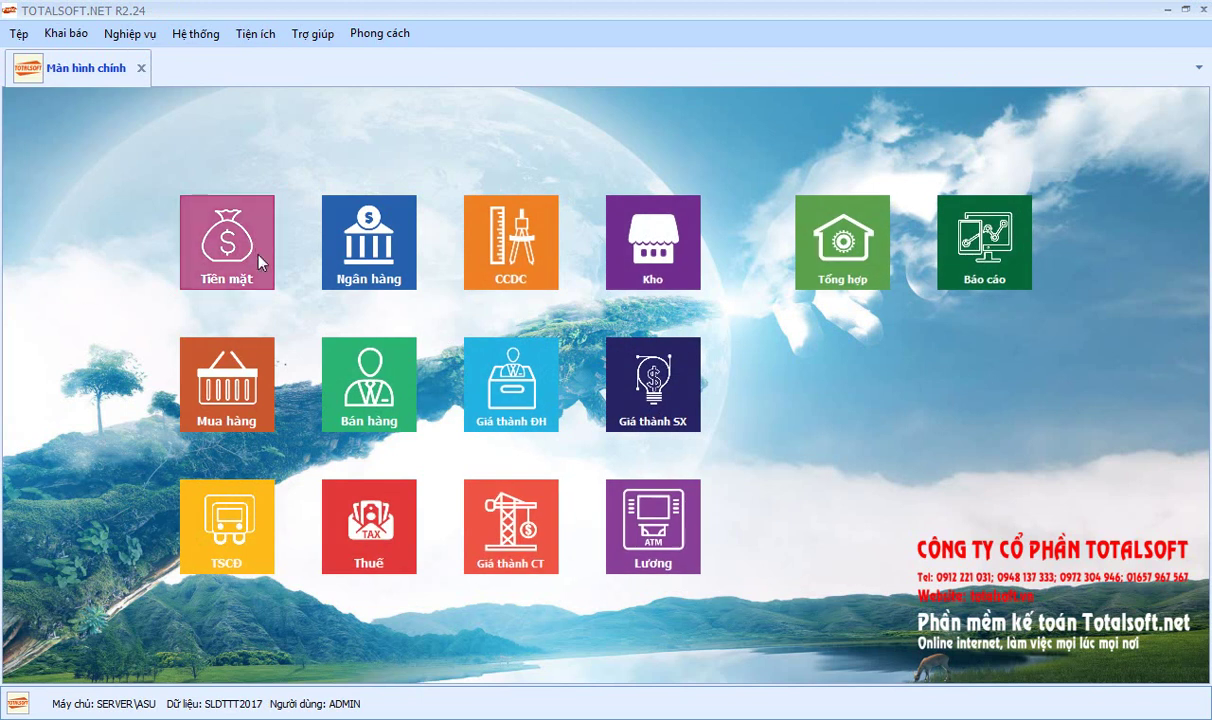
left_click(234, 245)
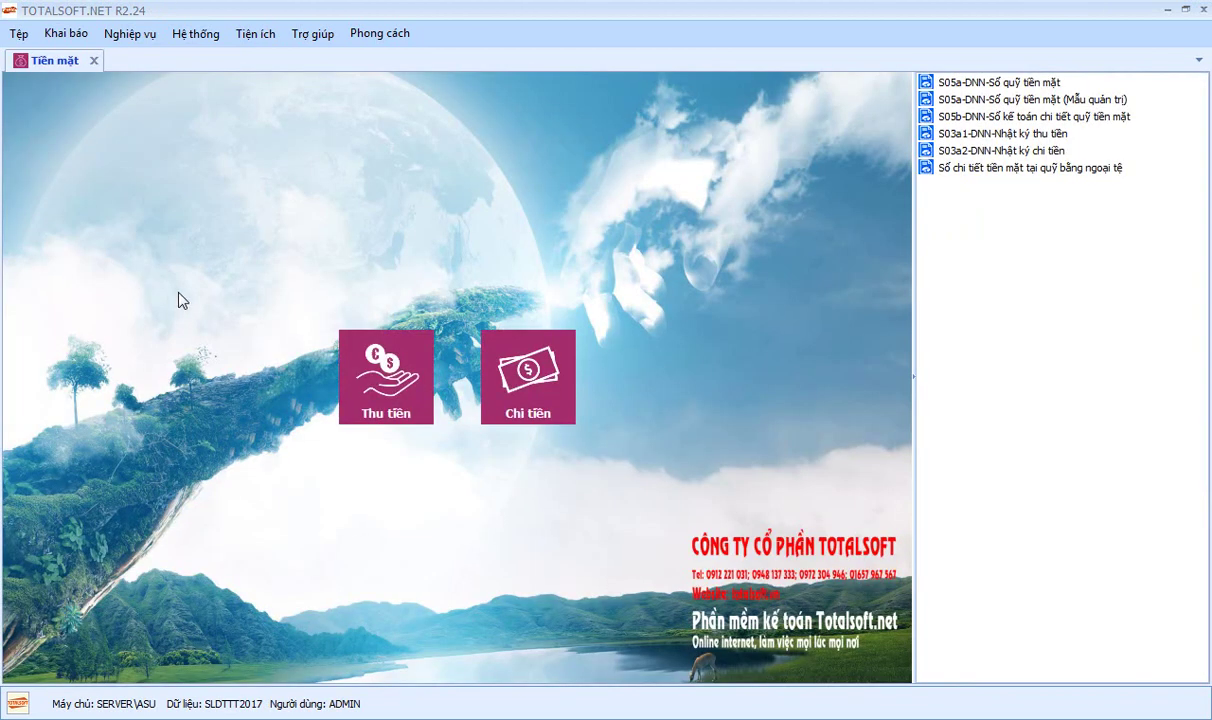
left_click(396, 384)
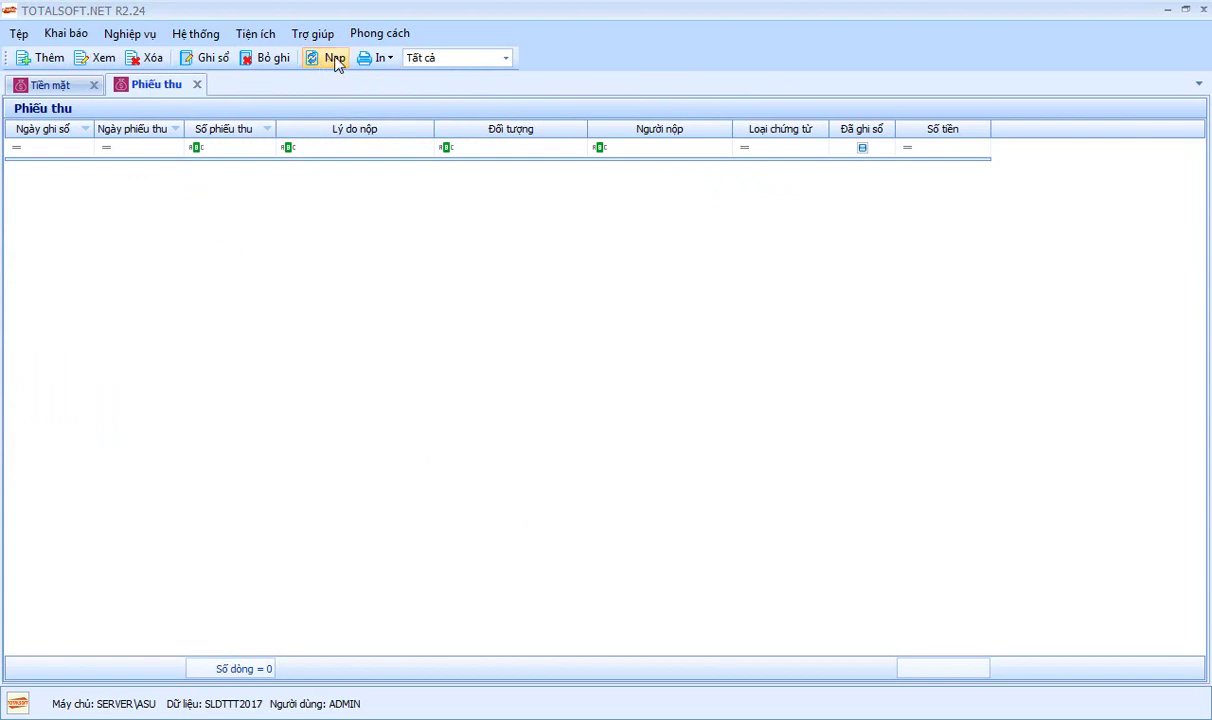
left_click(467, 60)
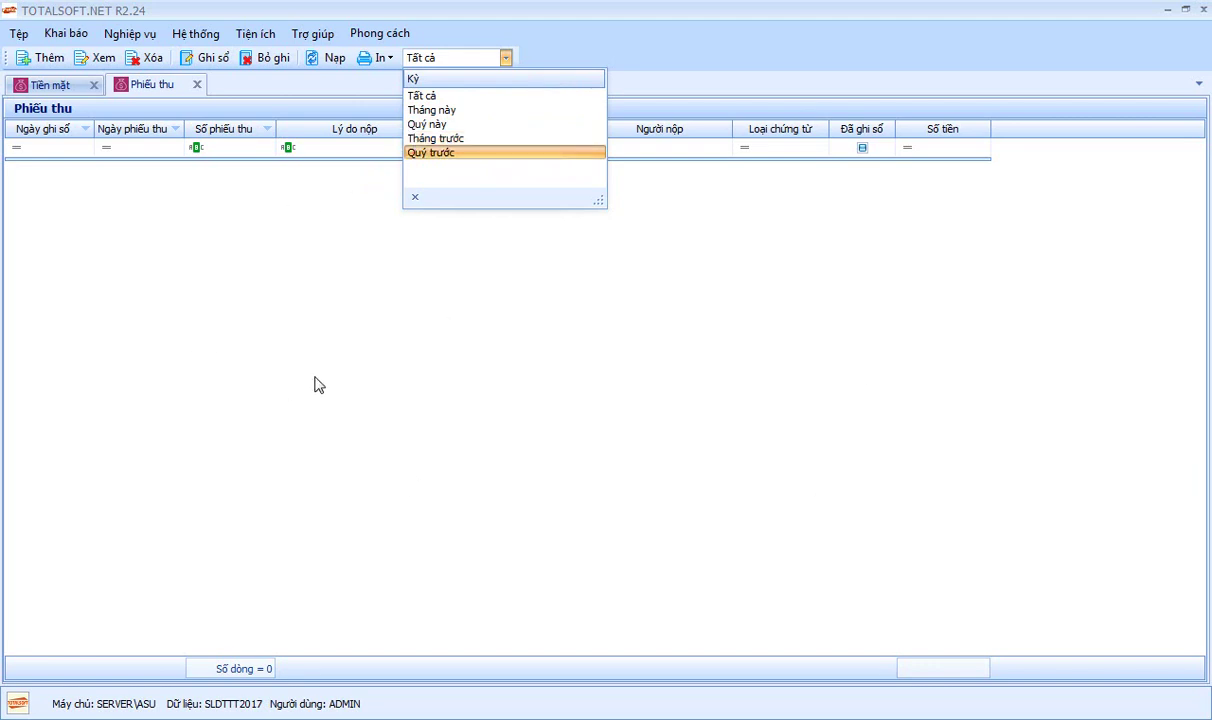
left_click(303, 302)
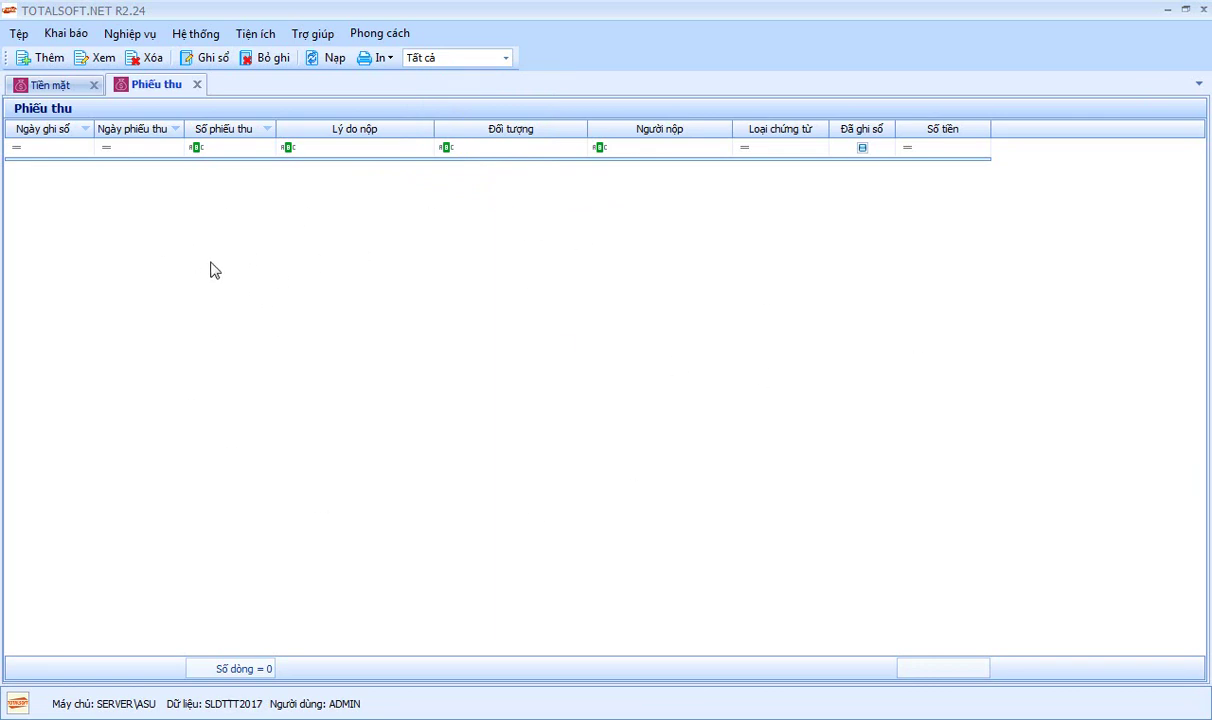
left_click(47, 62)
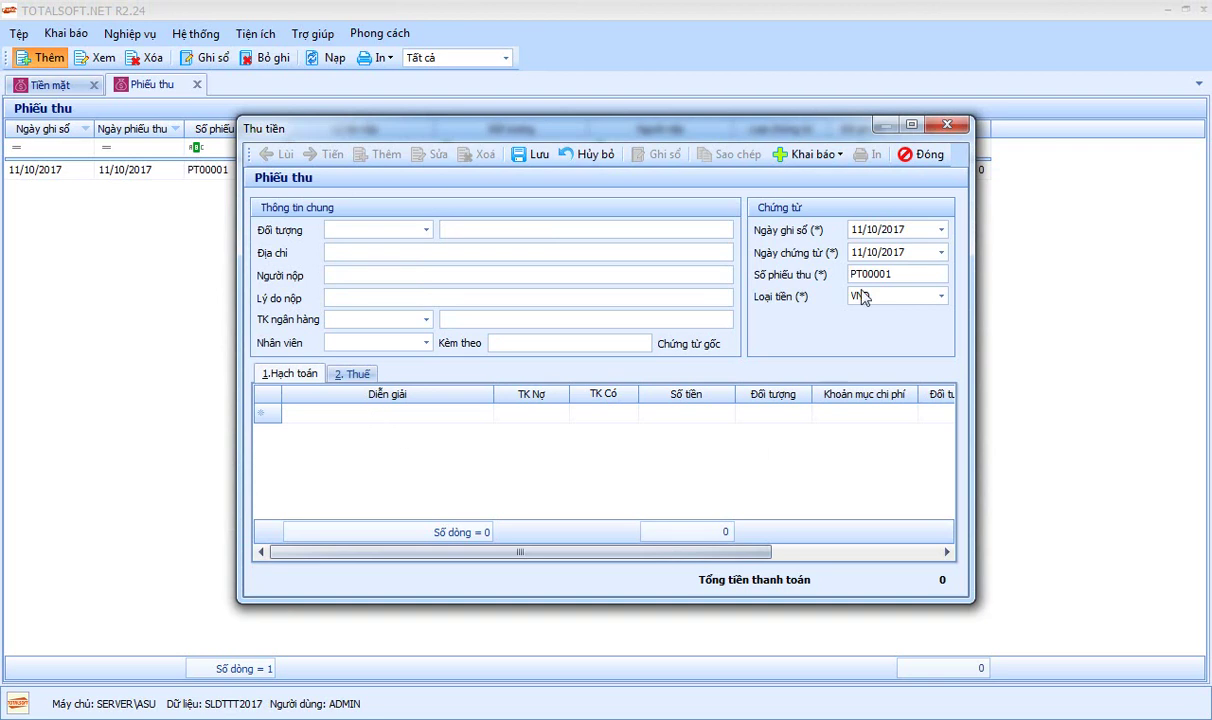
left_click(920, 155)
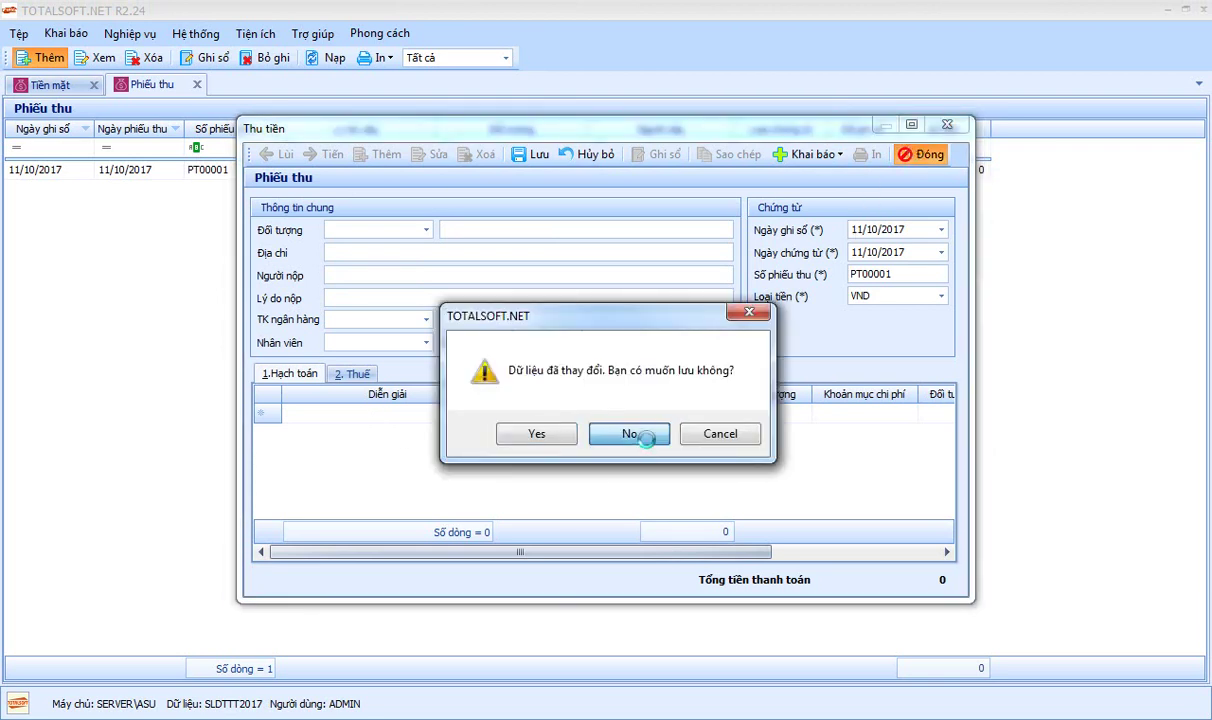
left_click(620, 430)
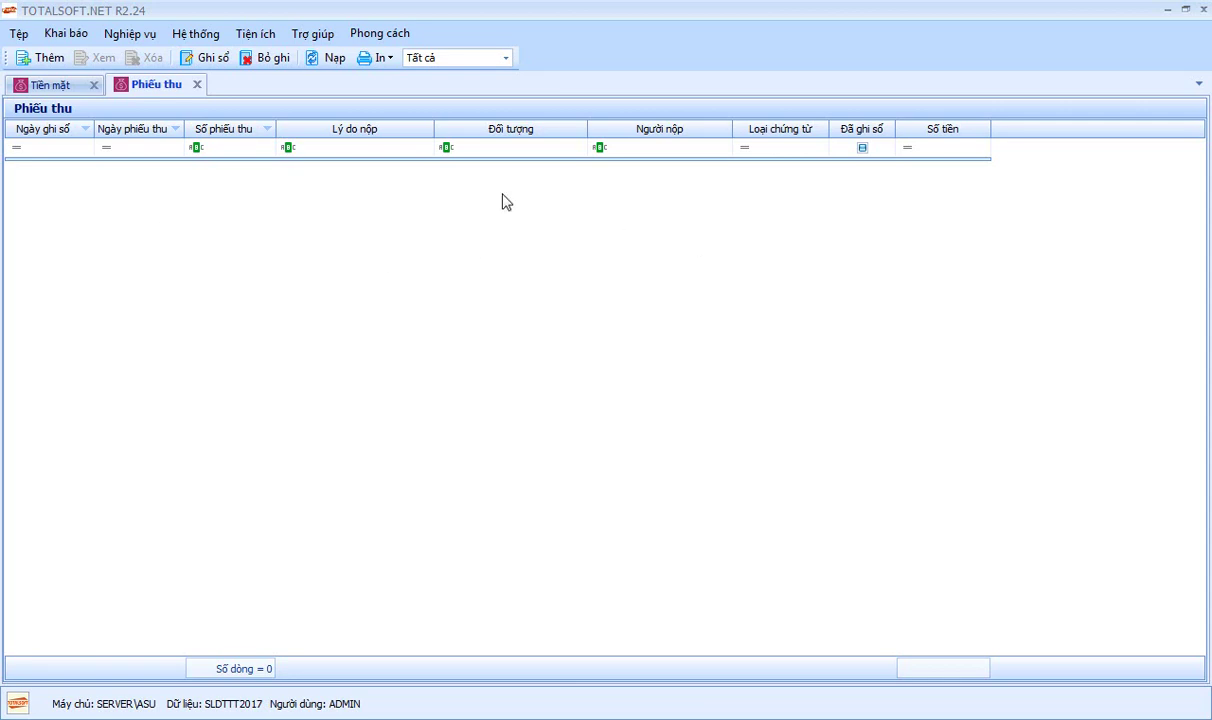
left_click(236, 34)
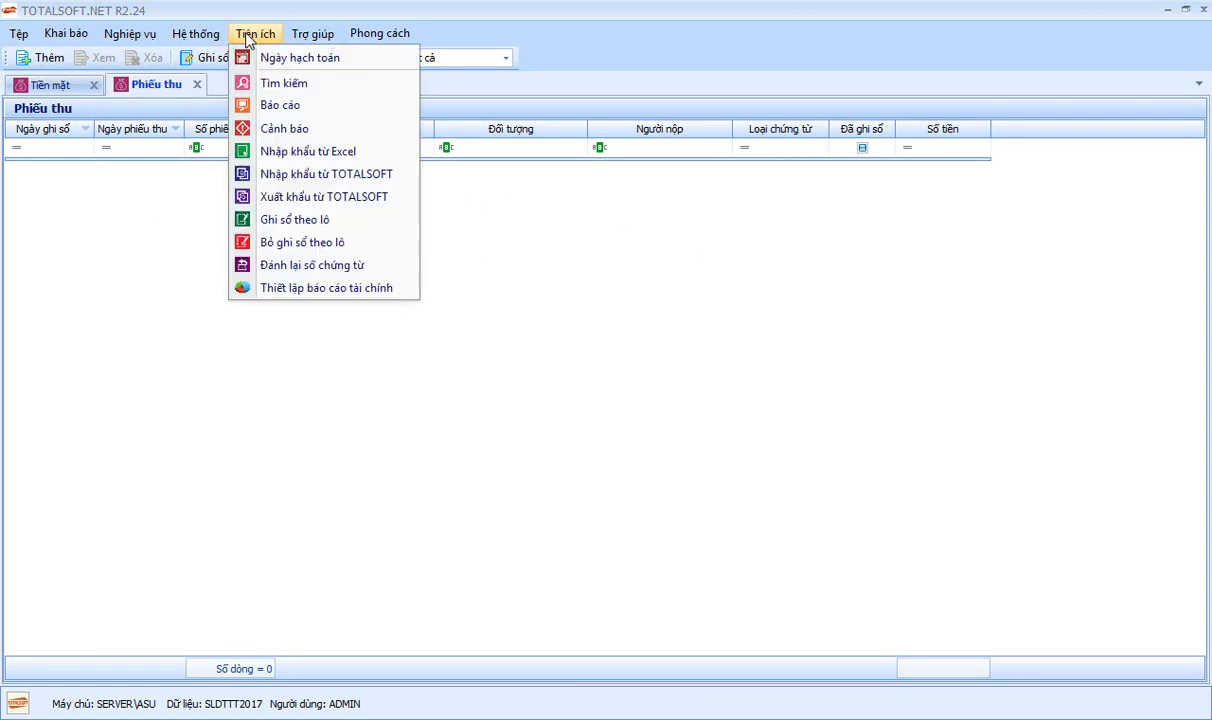
left_click(290, 58)
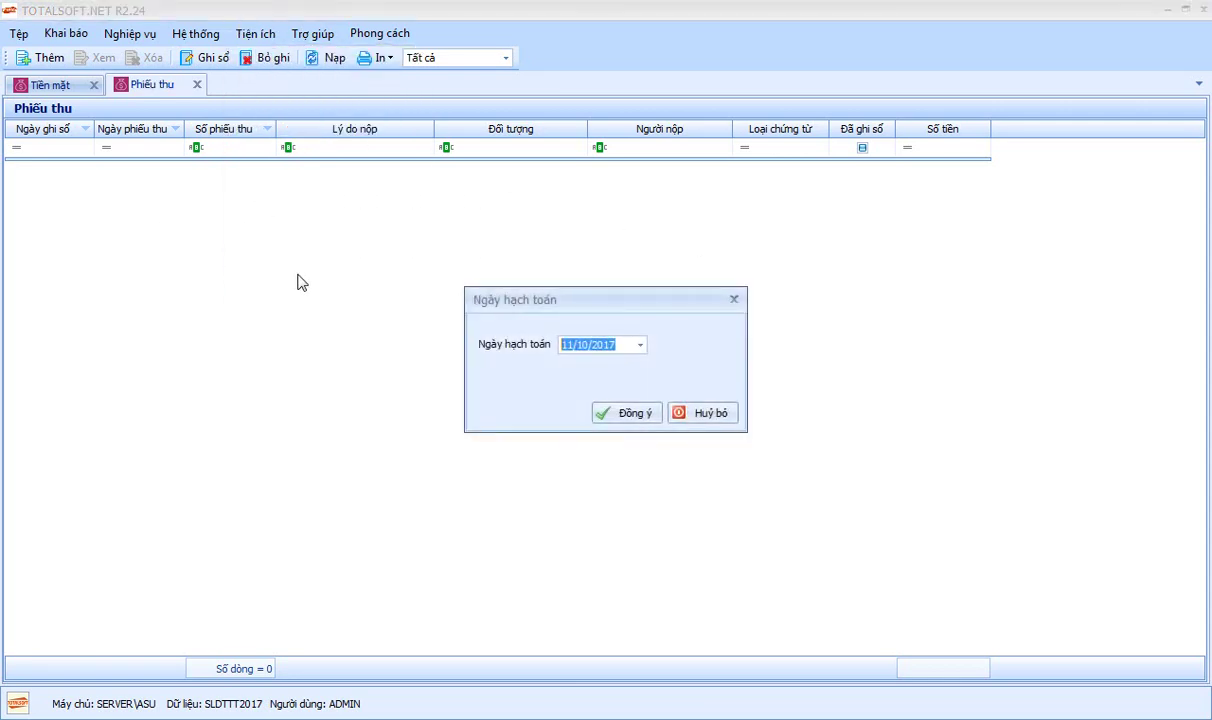
double_click(608, 347)
type("2")
left_click(703, 413)
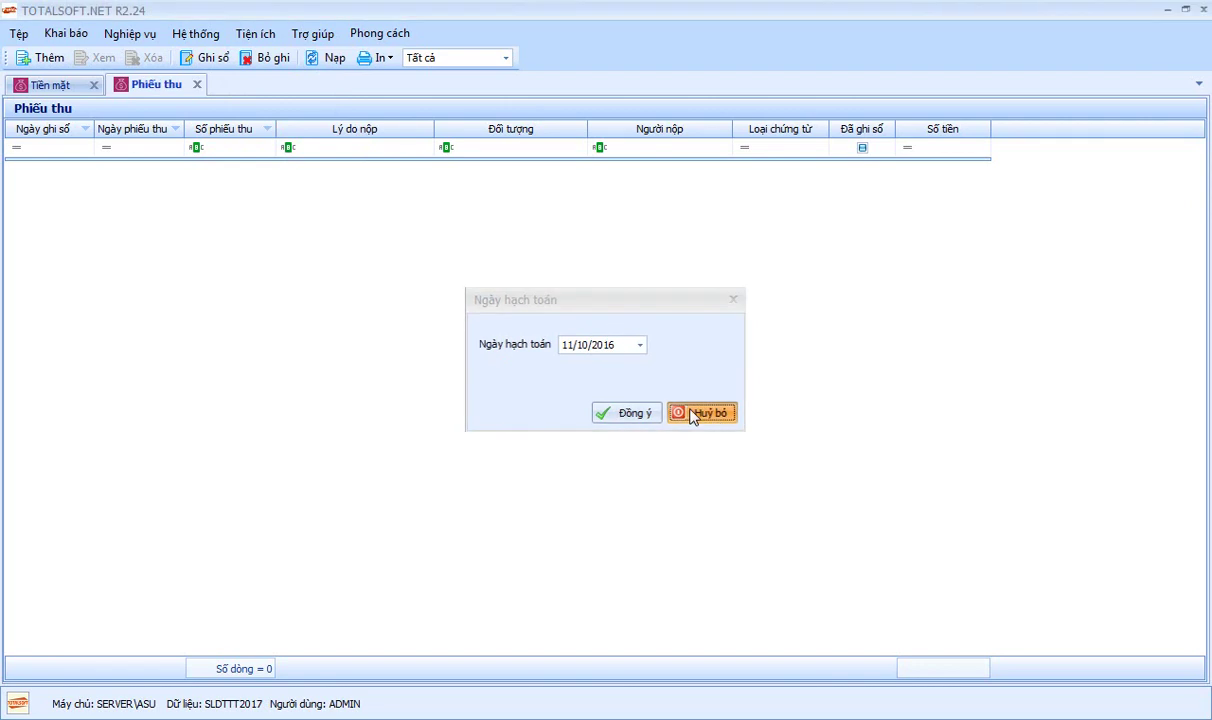
Change the year of the accounting date (Ngày hạch toán) and accept it
left_click(262, 36)
left_click(276, 54)
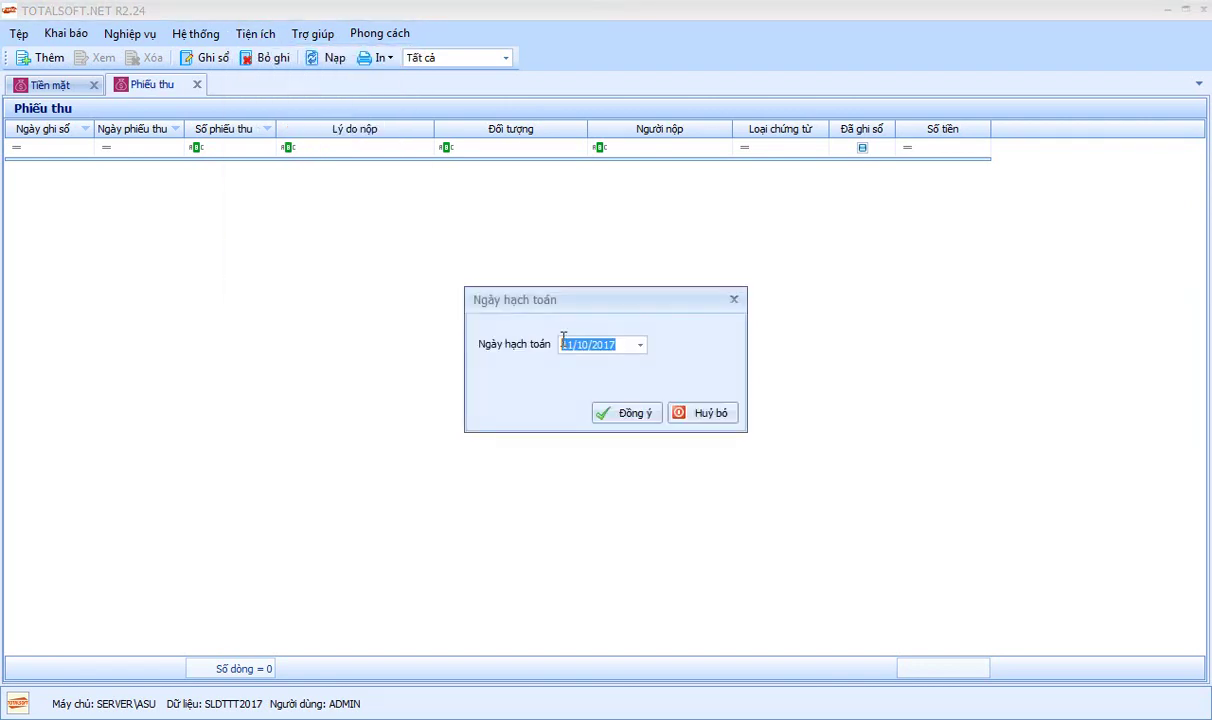
double_click(620, 344)
key("Down")
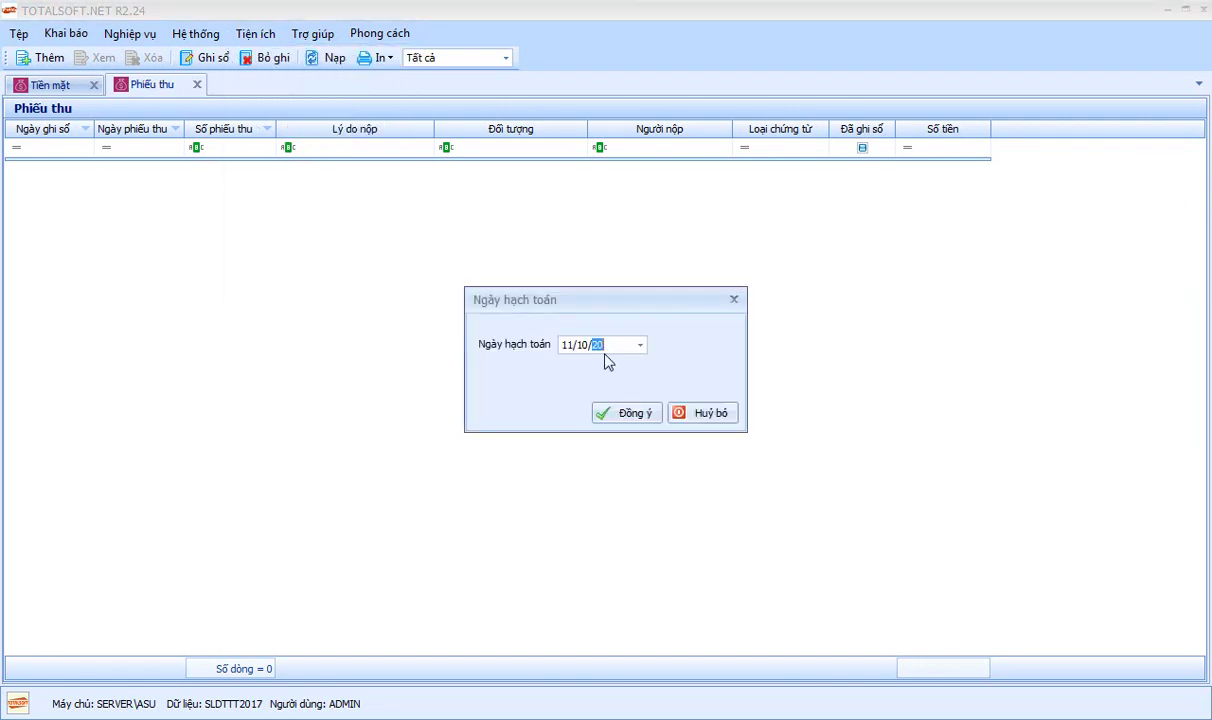
left_click(634, 416)
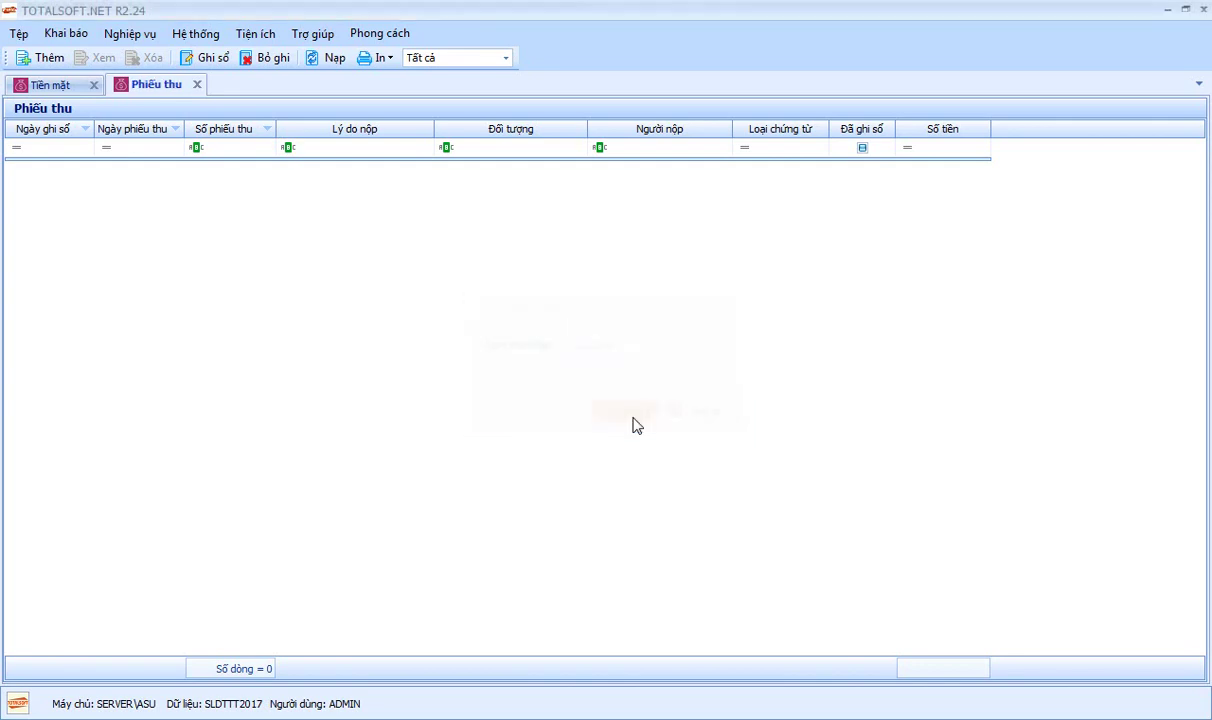
Set the accounting date (Ngày hạch toán) to 11/10/2017
left_click(334, 66)
left_click(255, 33)
left_click(310, 185)
left_click(608, 347)
scroll(608, 347, "down", 1)
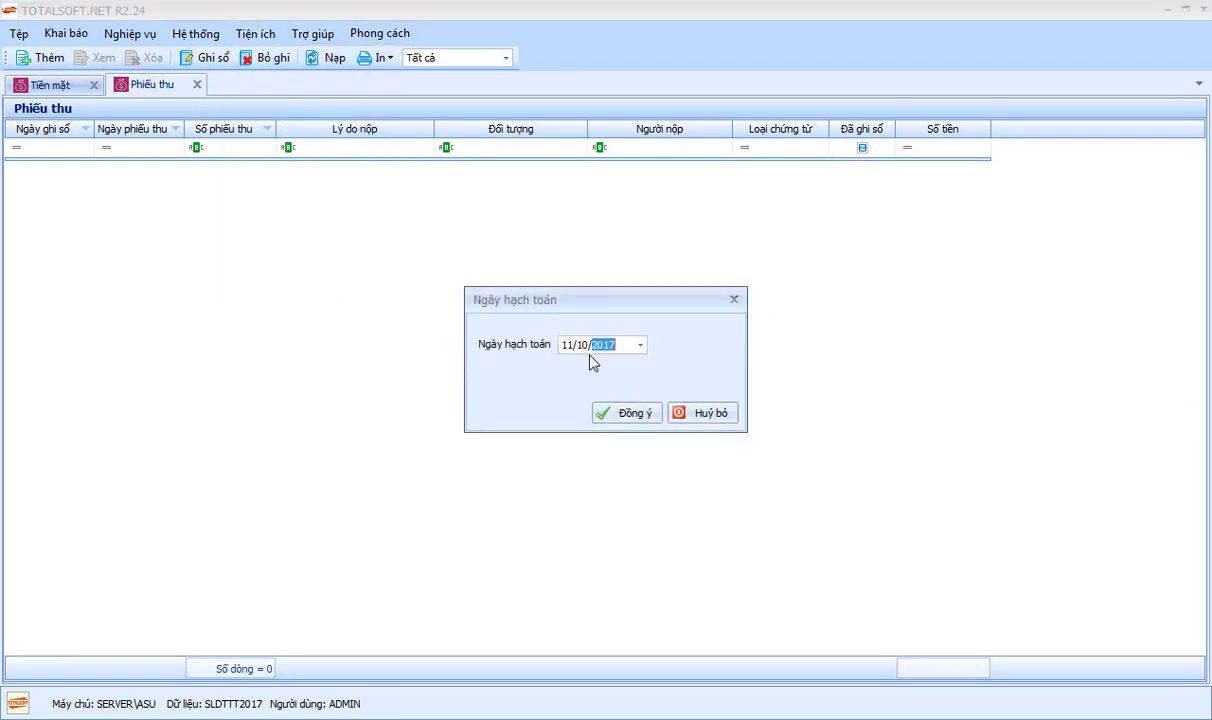
left_click(630, 415)
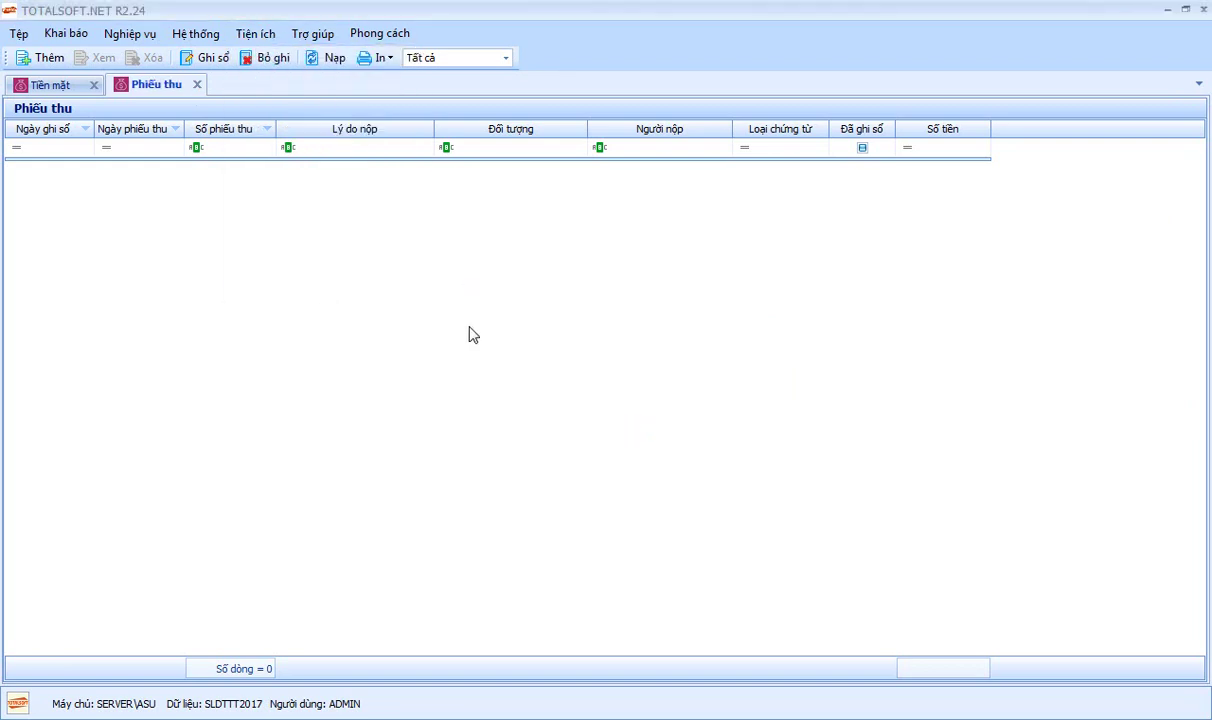
Close the receipts list and the cash module, and view the information of the open database (Thông tin dữ liệu)
left_click(197, 84)
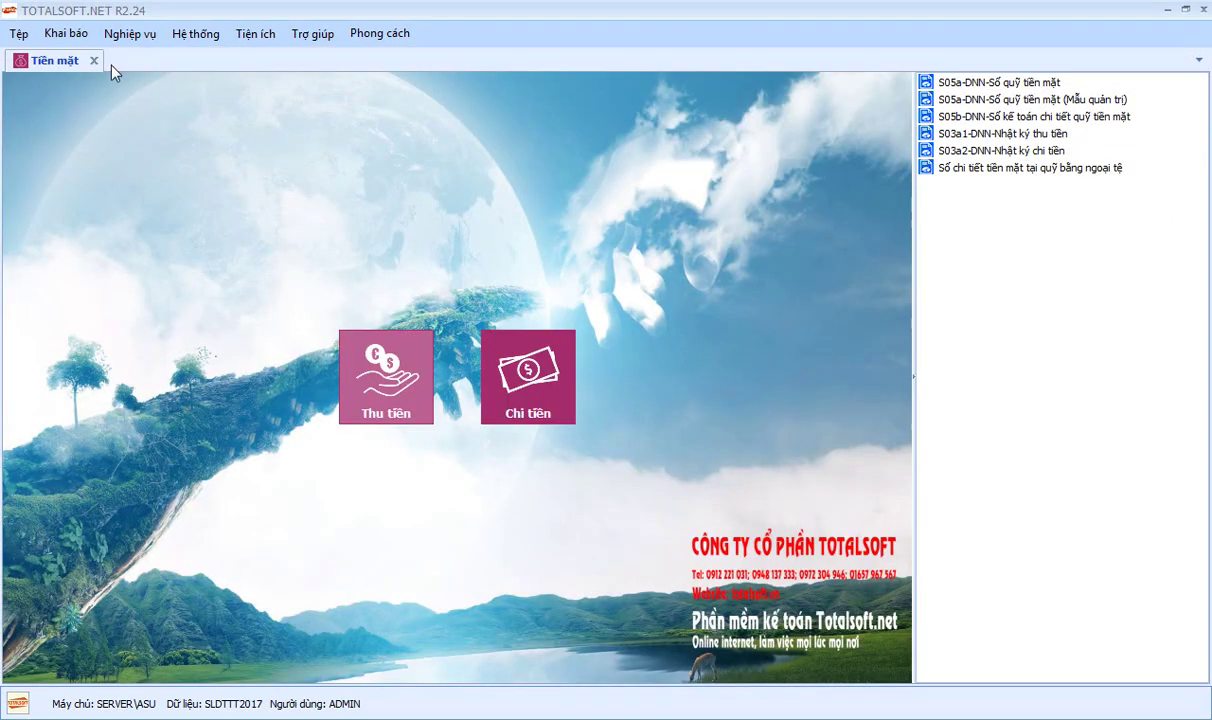
left_click(94, 60)
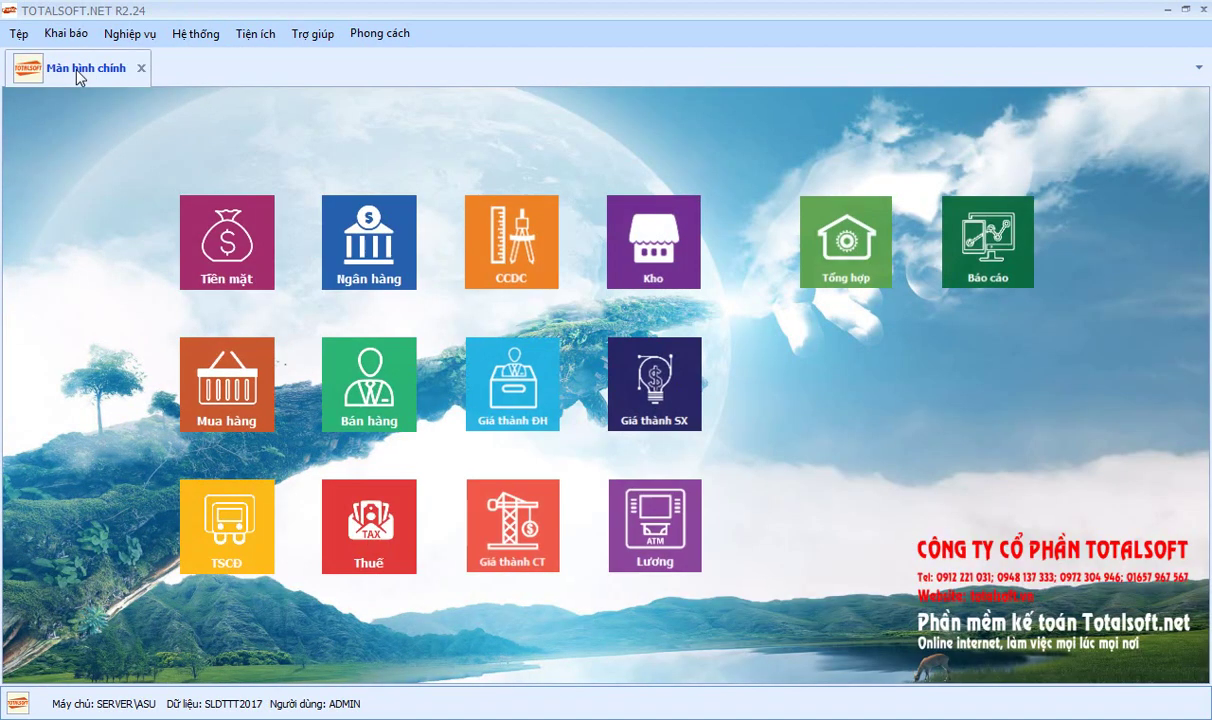
left_click(22, 36)
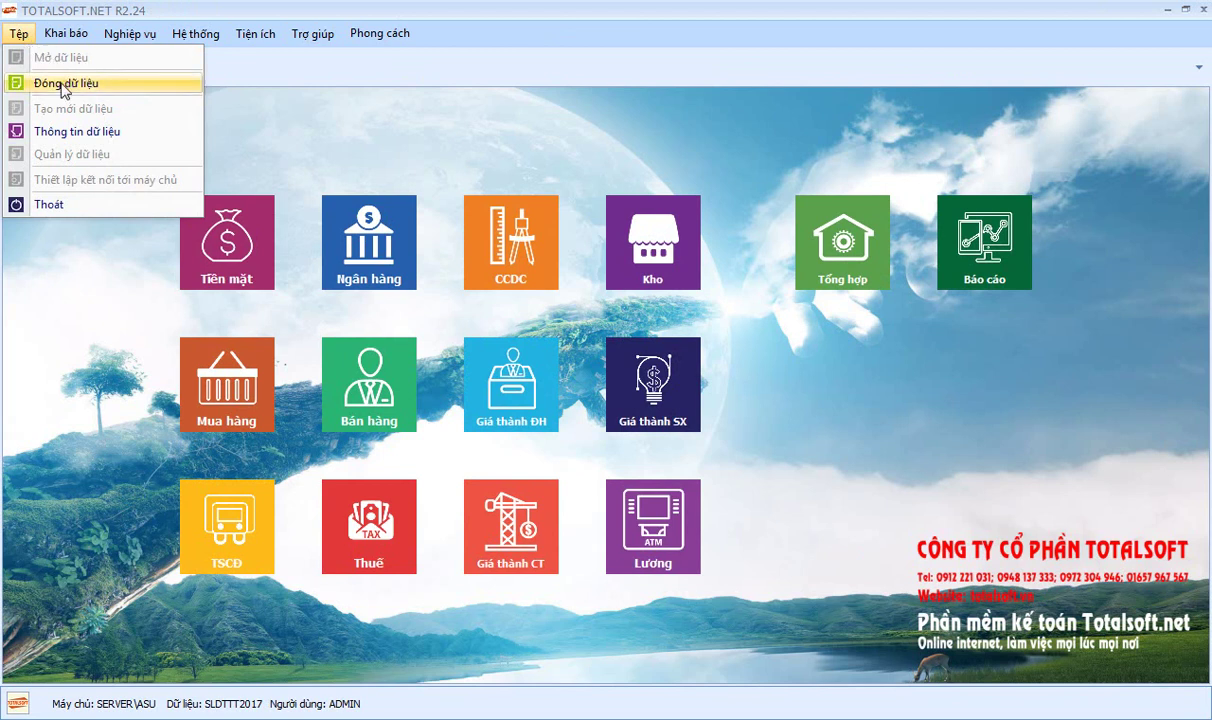
left_click(78, 134)
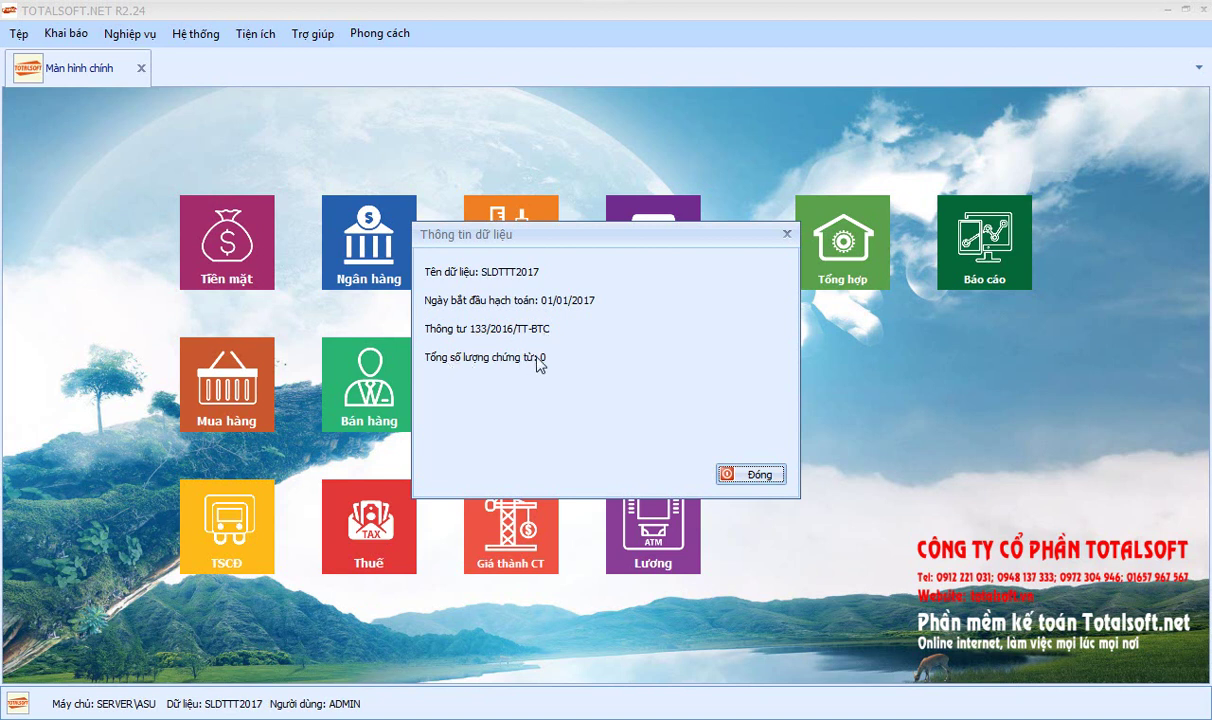
left_click(757, 480)
Close the currently open database (Đóng dữ liệu)
left_click(21, 36)
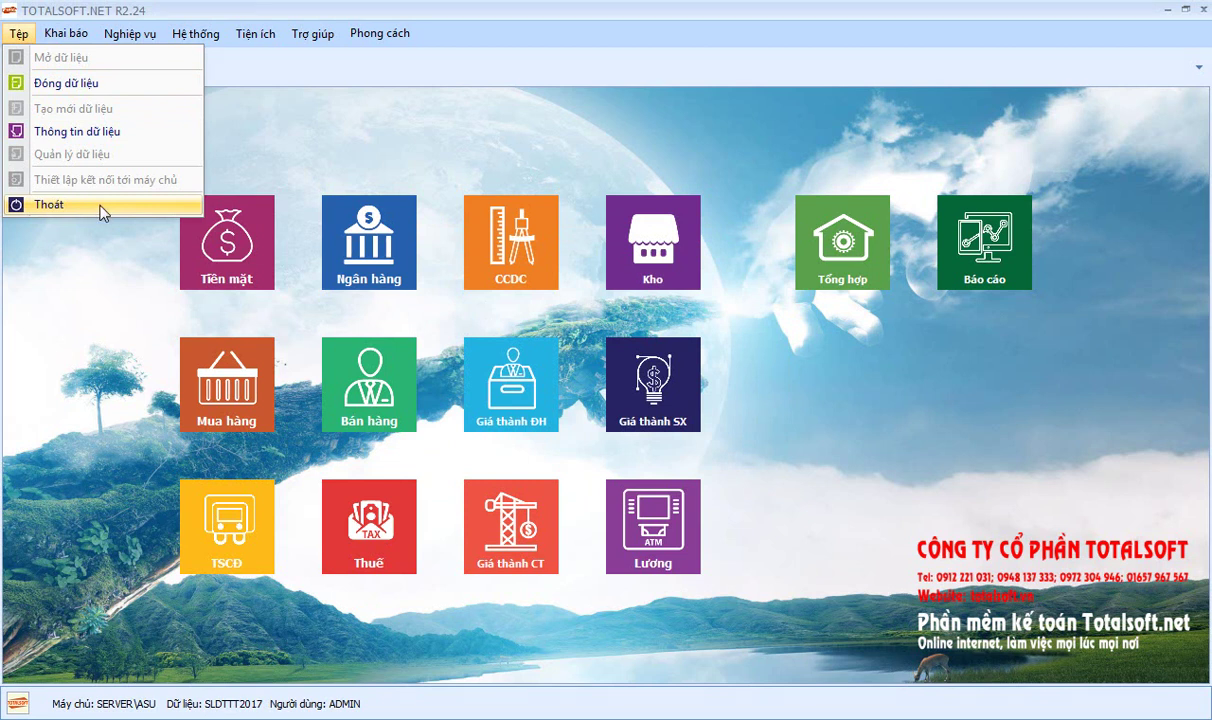
mouse_move(65, 38)
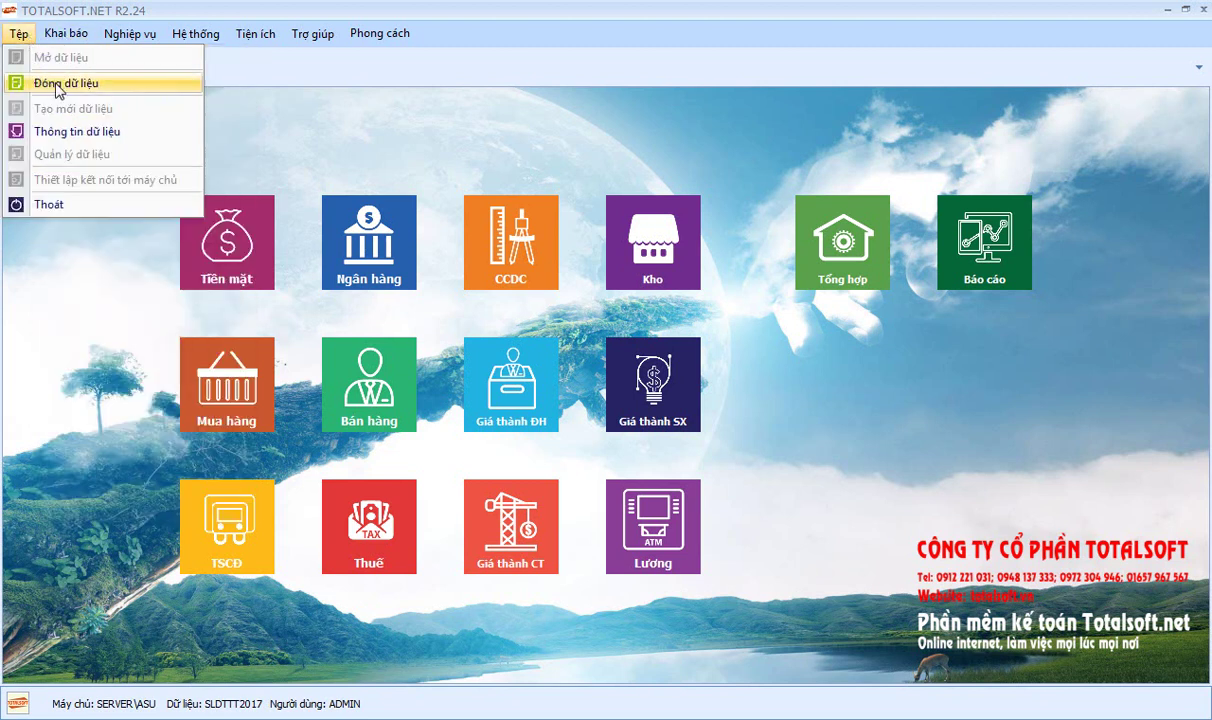
left_click(56, 86)
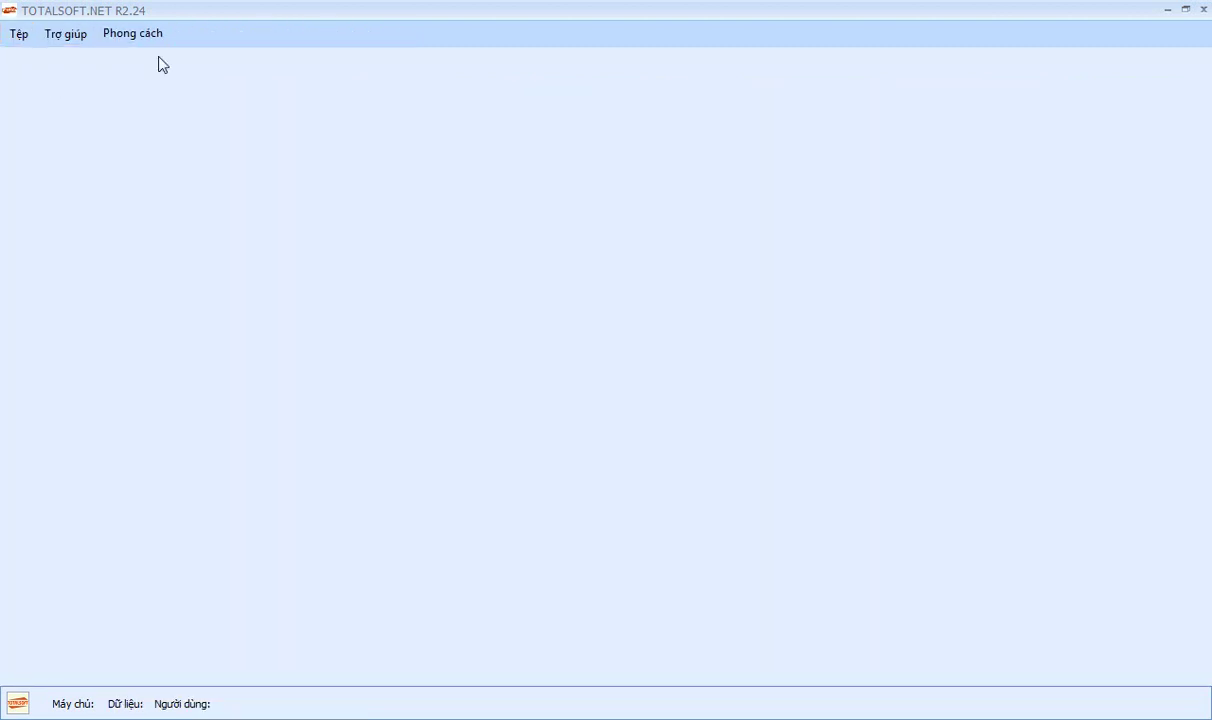
View the databases available for opening in the login dialog and leave it without logging in
left_click(15, 36)
left_click(68, 60)
left_click(757, 371)
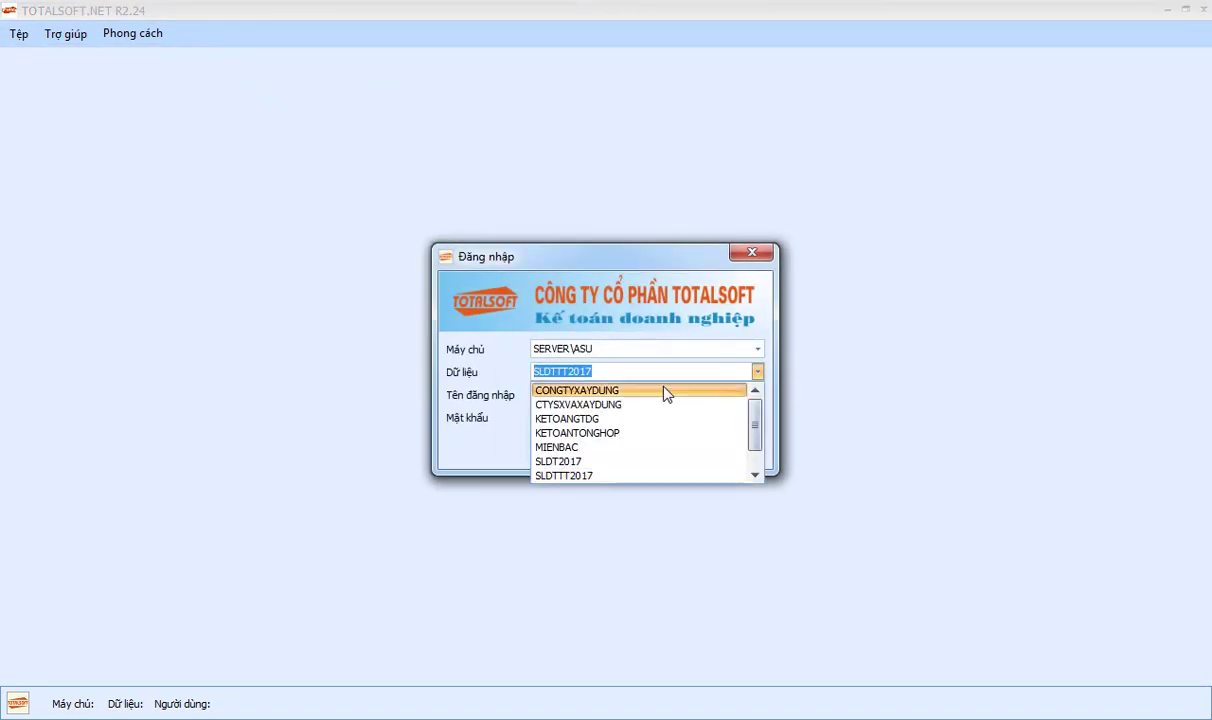
left_click(485, 373)
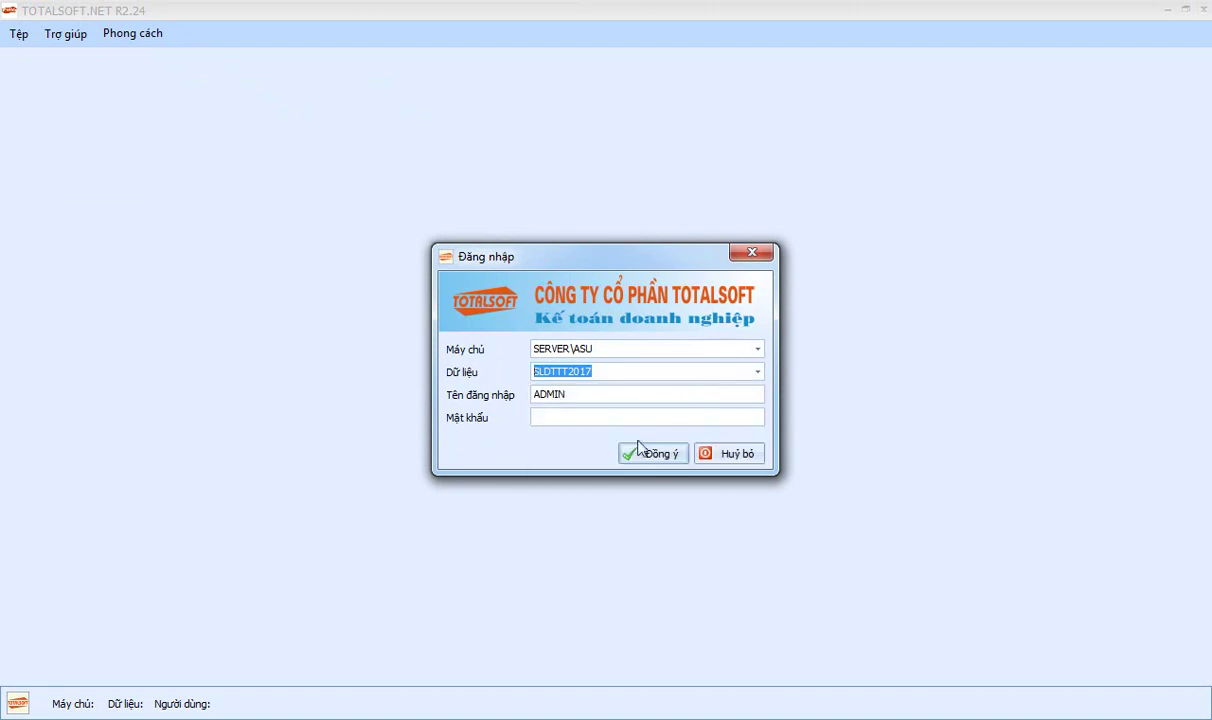
left_click(718, 455)
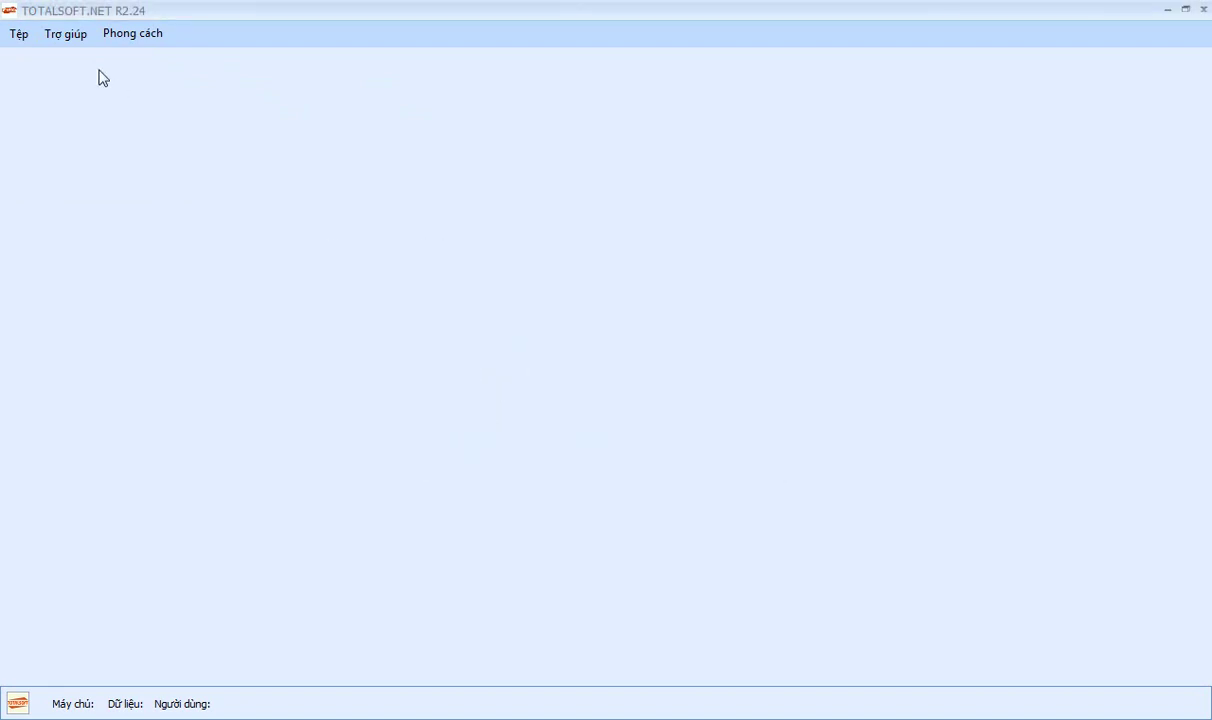
Open database management (Quản lý dữ liệu) and move through the listed databases to TOTALSOFTBCTC
left_click(25, 42)
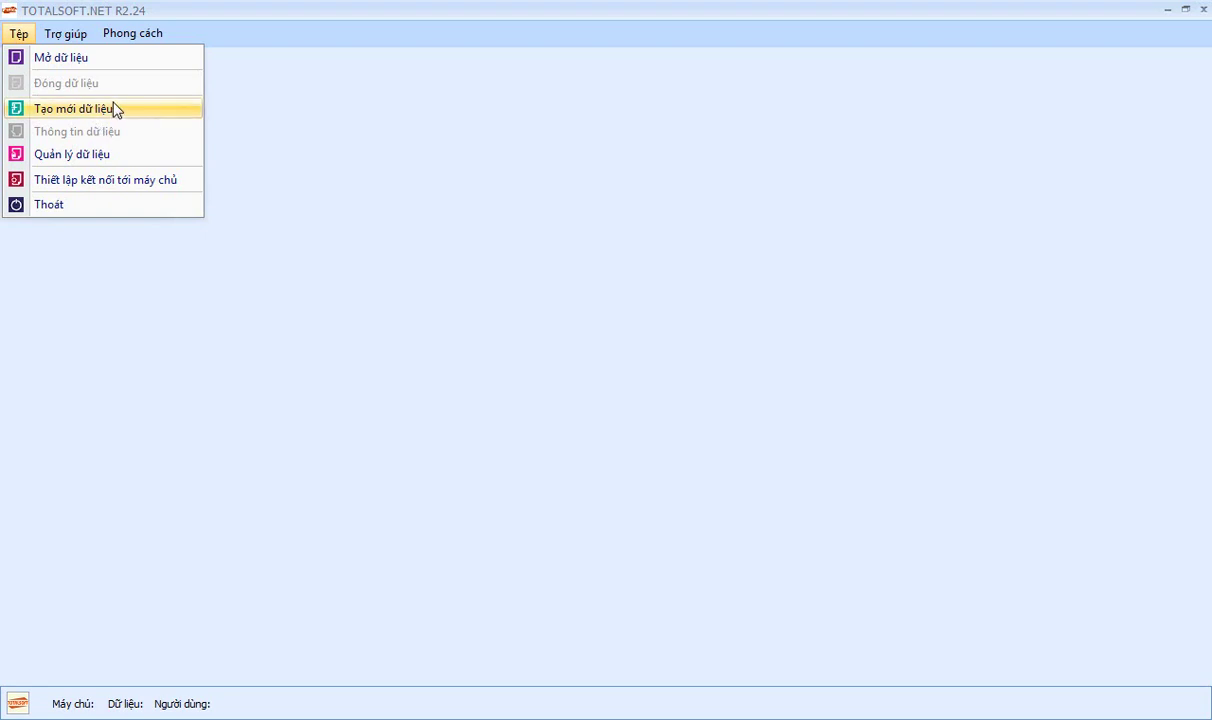
left_click(87, 155)
left_click(636, 424)
key("Down")
key("Down")
key("Down")
key("Down")
key("Down")
key("Down")
key("Down")
key("Down")
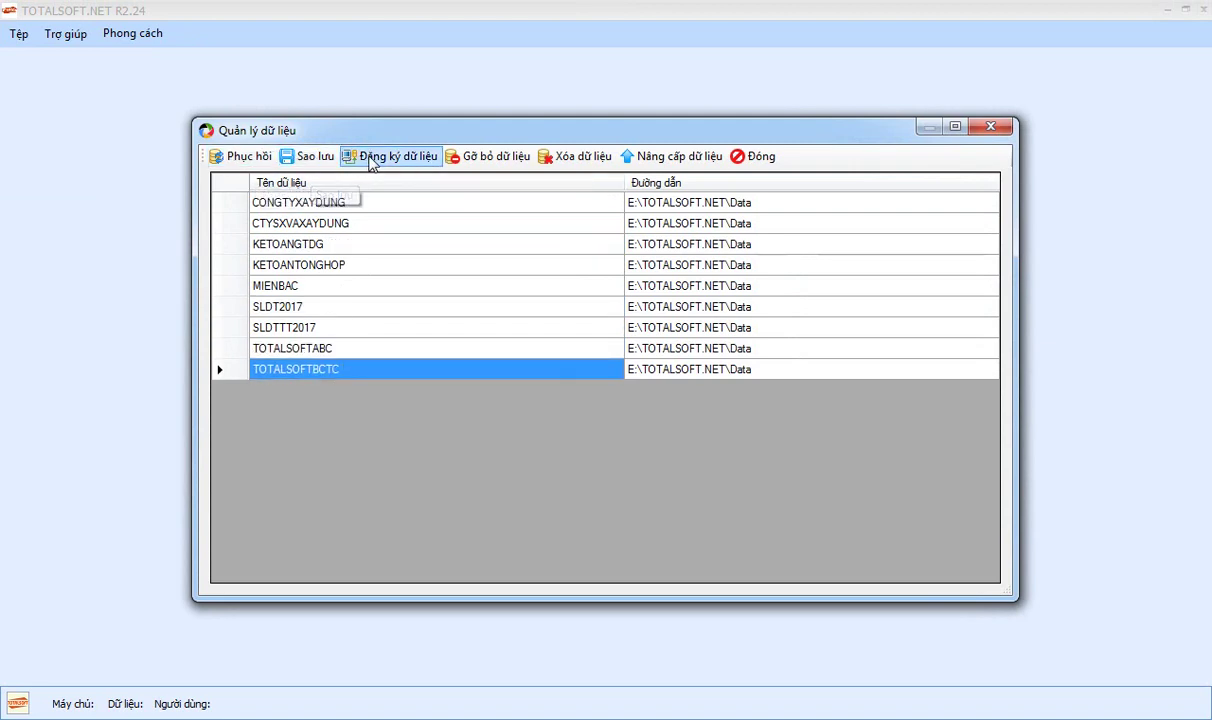
left_click(347, 350)
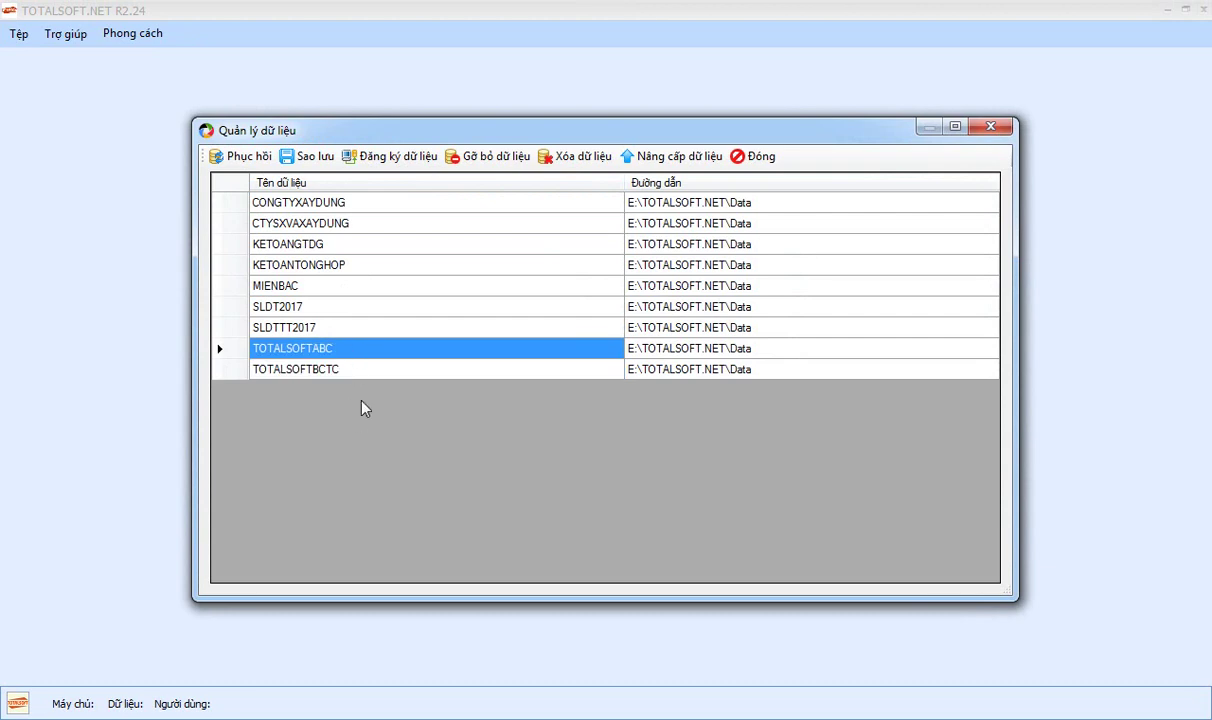
left_click(390, 160)
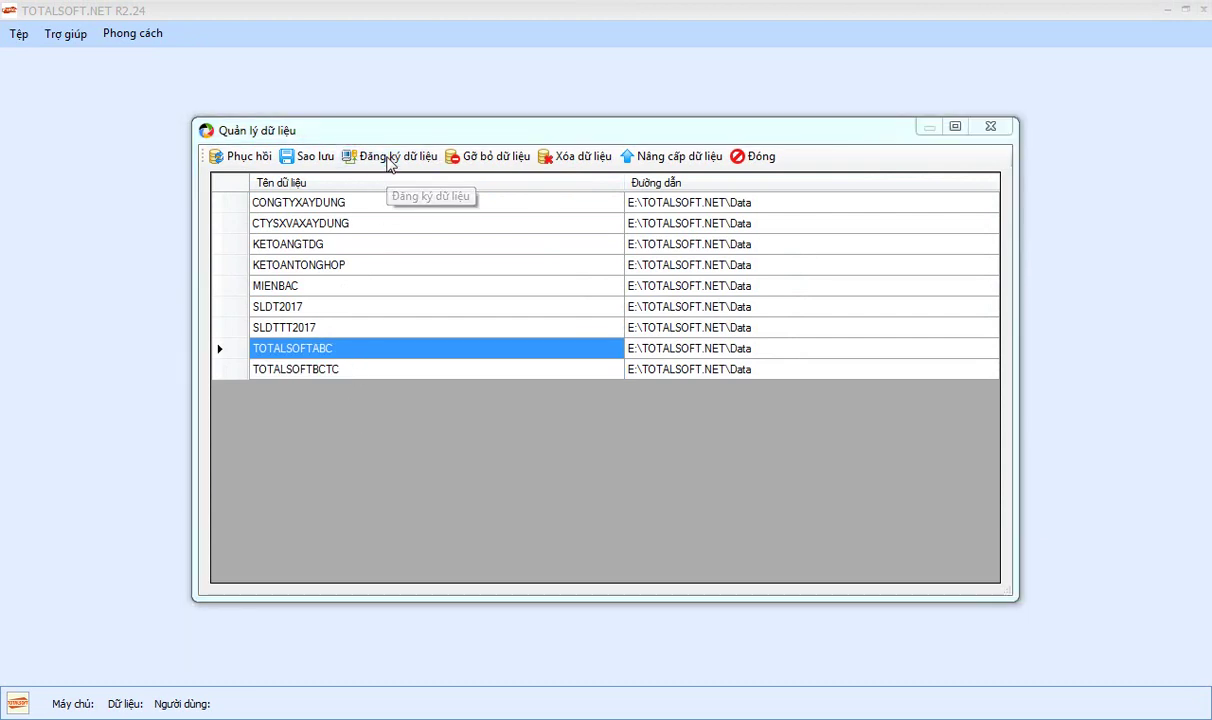
left_click(720, 380)
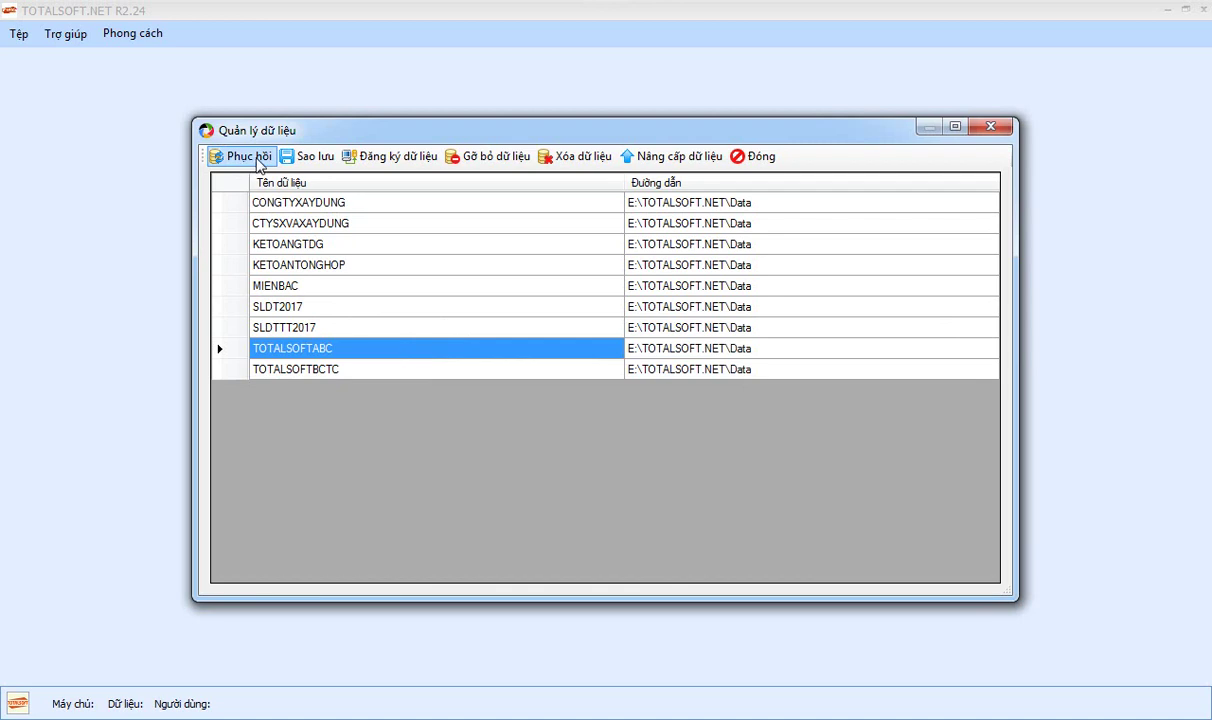
Examine the databases in the management list one by one, from TOTALSOFTBCTC up to CONGTYXAYDUNG and down again
left_click(296, 370)
left_click(285, 348)
left_click(296, 327)
left_click(290, 307)
left_click(287, 285)
left_click(292, 265)
left_click(300, 244)
left_click(299, 224)
left_click(290, 203)
left_click(292, 265)
left_click(298, 327)
left_click(305, 370)
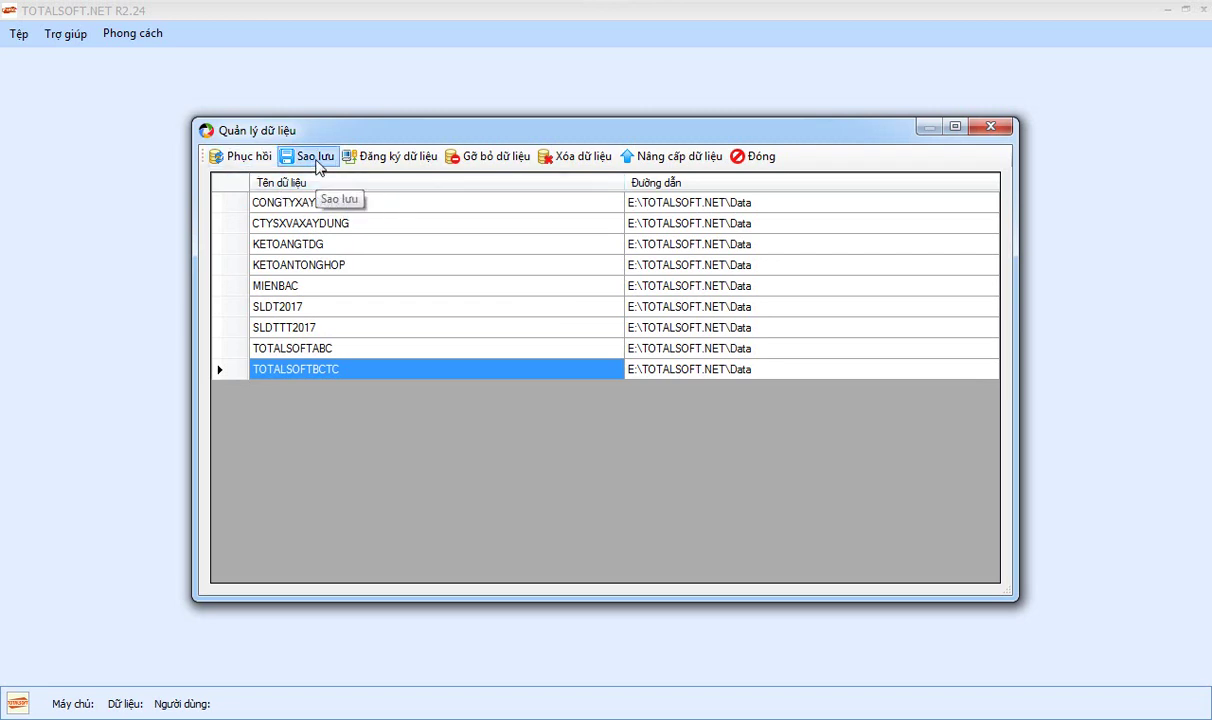
Open the backup settings (Sao lưu) for the CTYSXVAXAYDUNG database and leave them without backing up
left_click(319, 223)
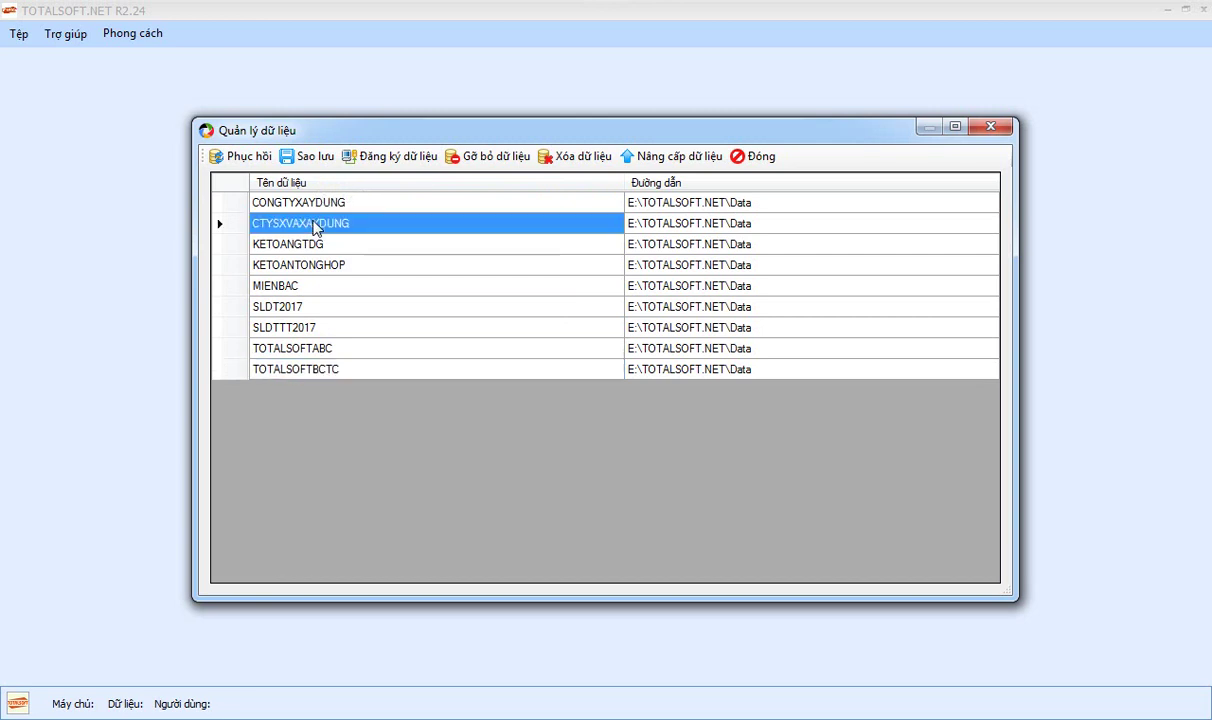
left_click(308, 160)
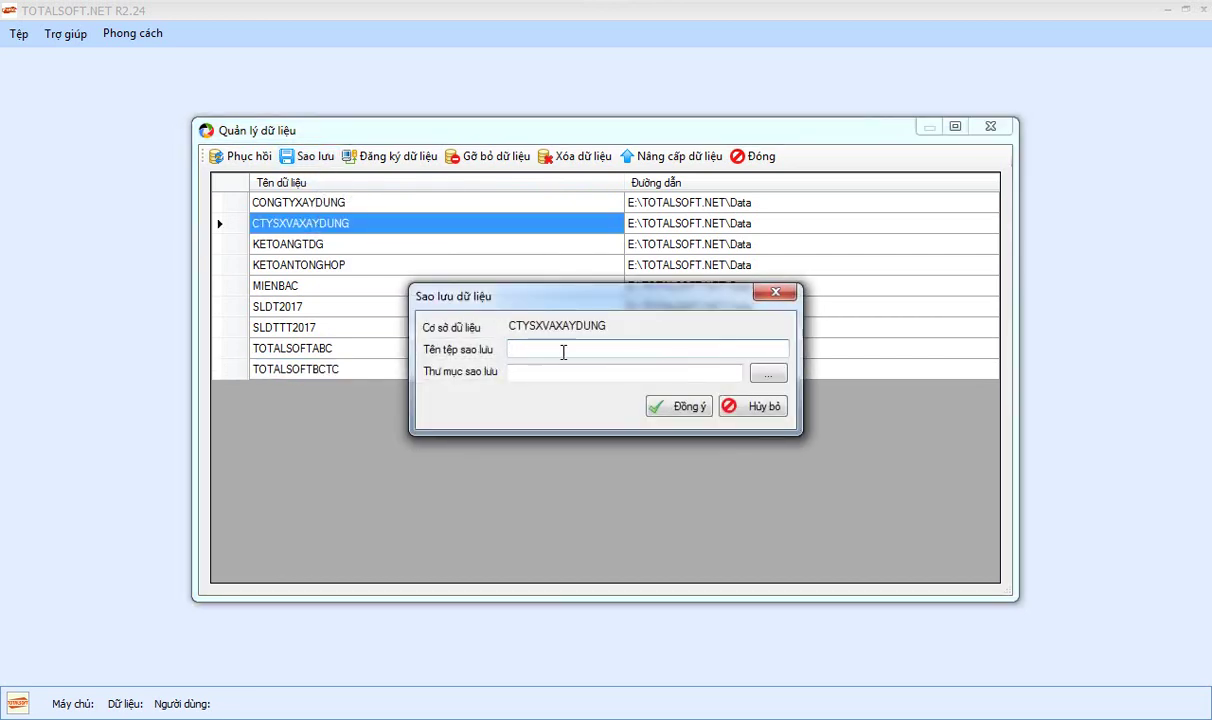
left_click(748, 408)
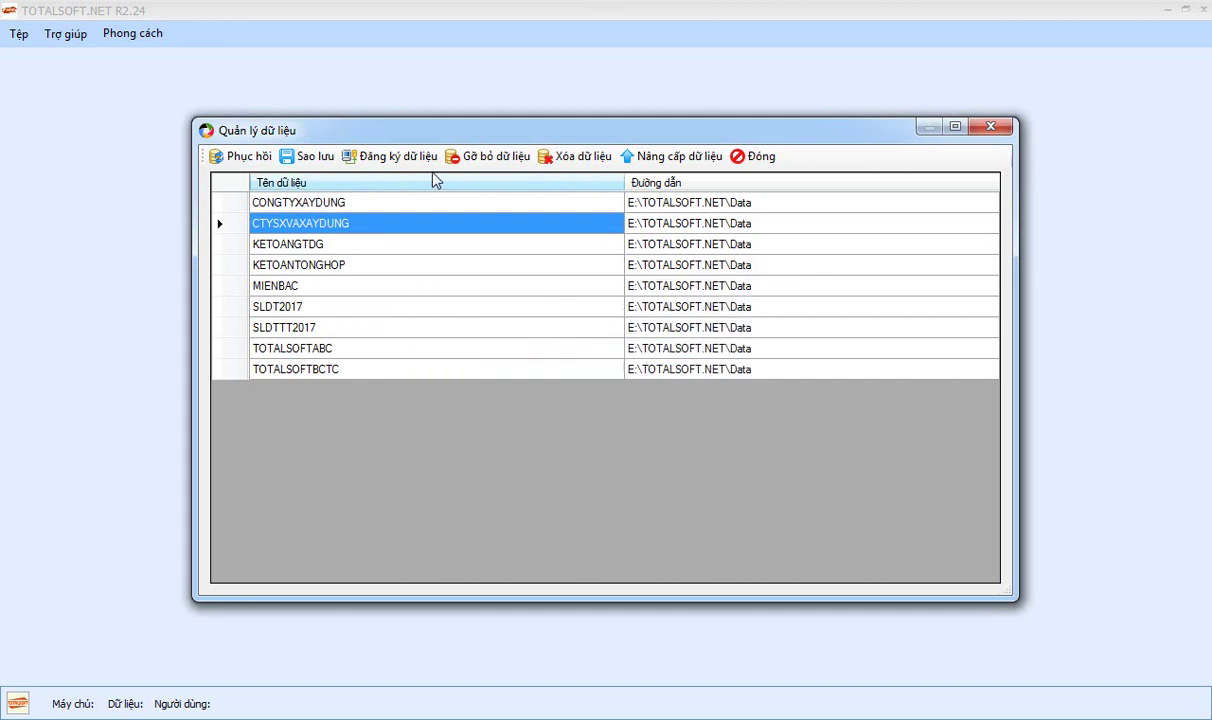
View the detach confirmation (Gỡ bỏ dữ liệu) for CTYSXVAXAYDUNG, decline it and close database management
left_click(492, 162)
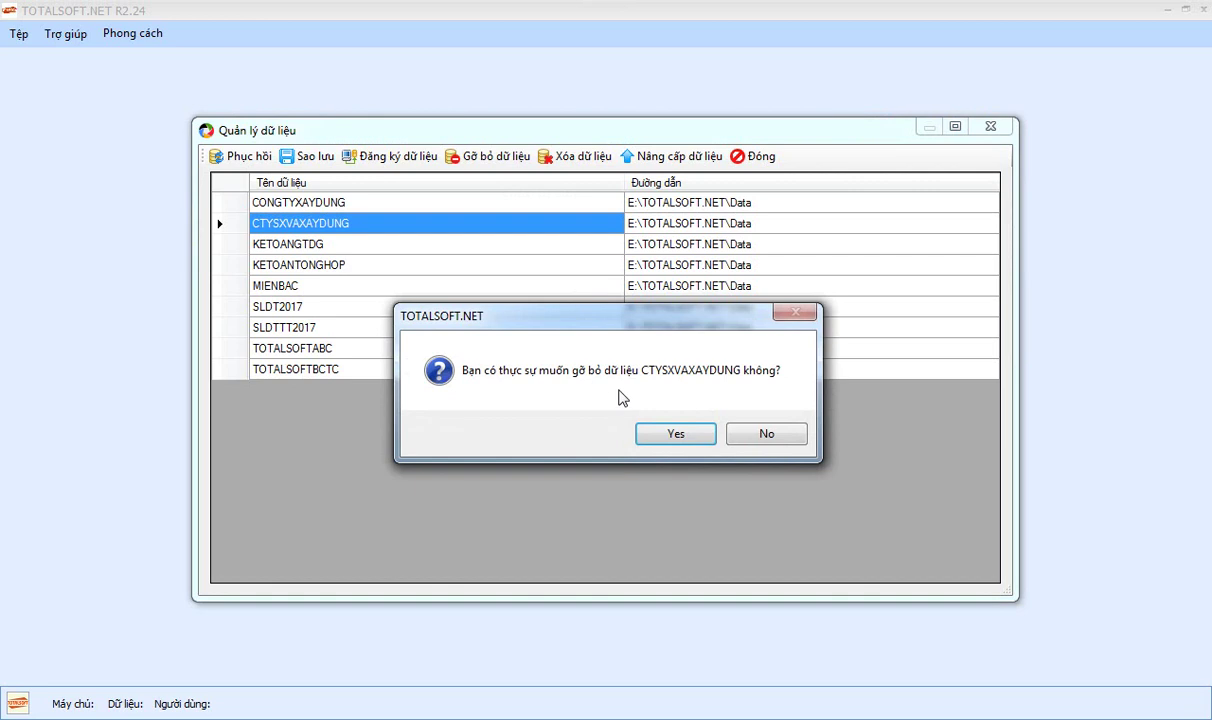
left_click(762, 441)
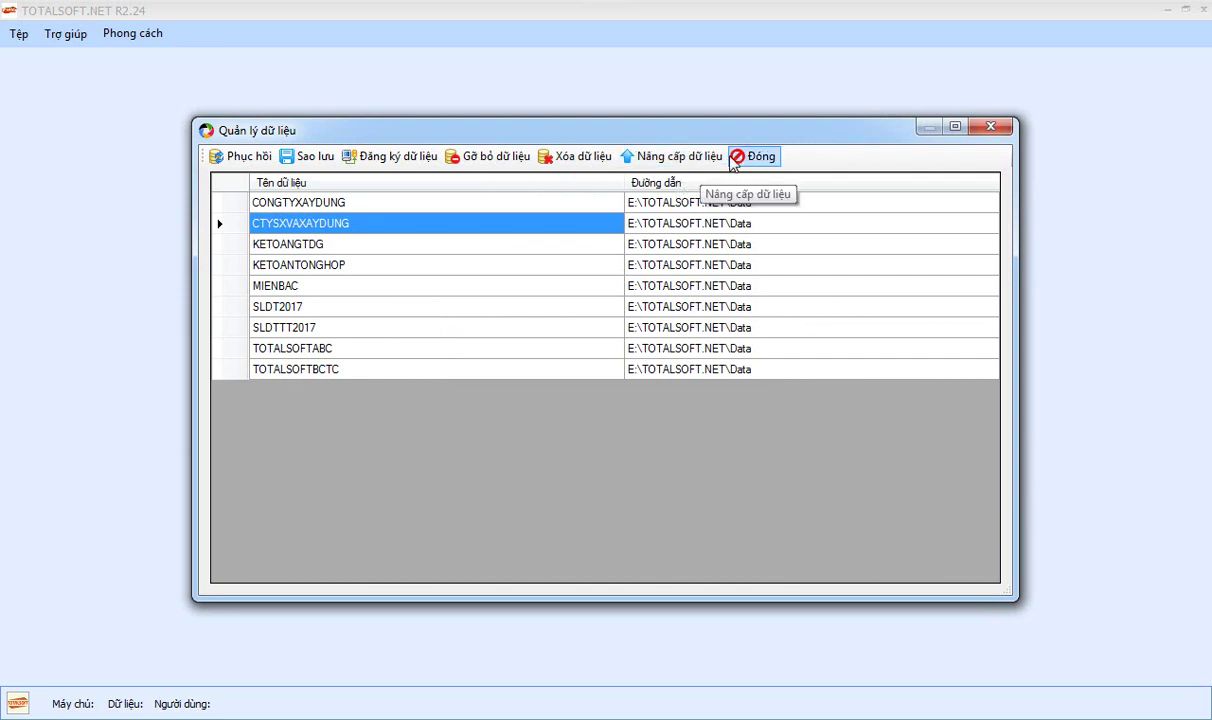
left_click(755, 157)
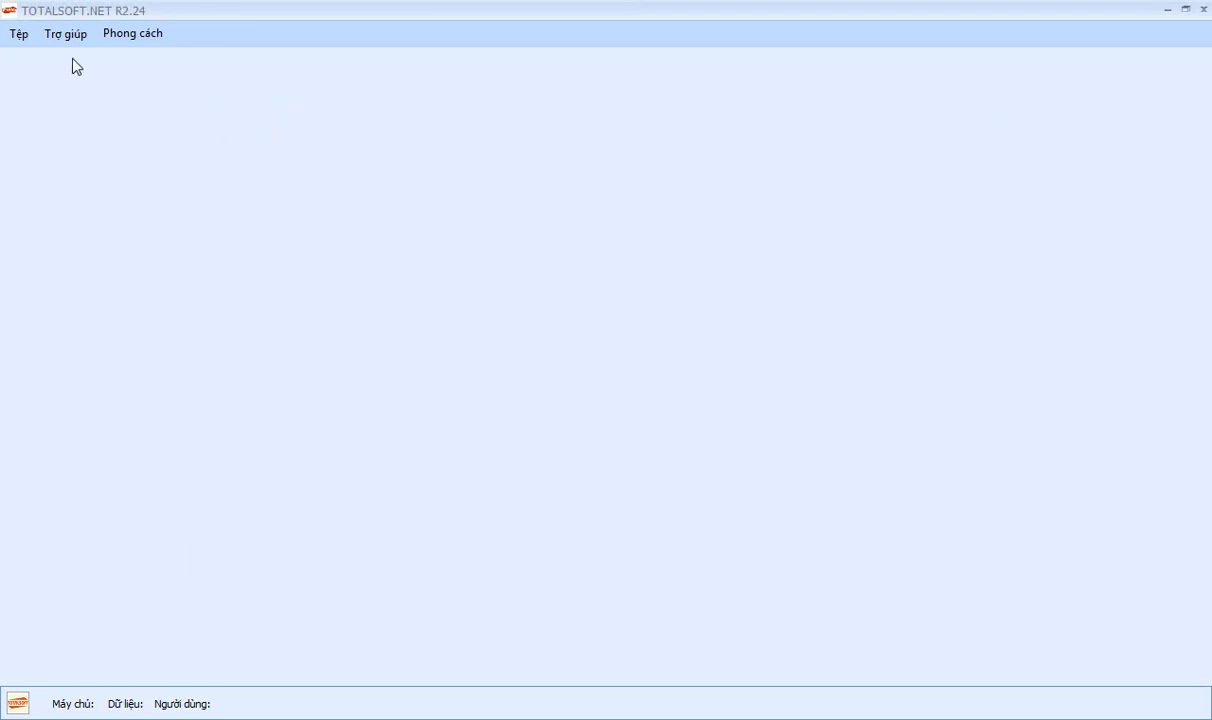
Open the SQL server connection settings (Thiết lập kết nối tới máy chủ), highlight the stored password and accept the dialog
left_click(19, 33)
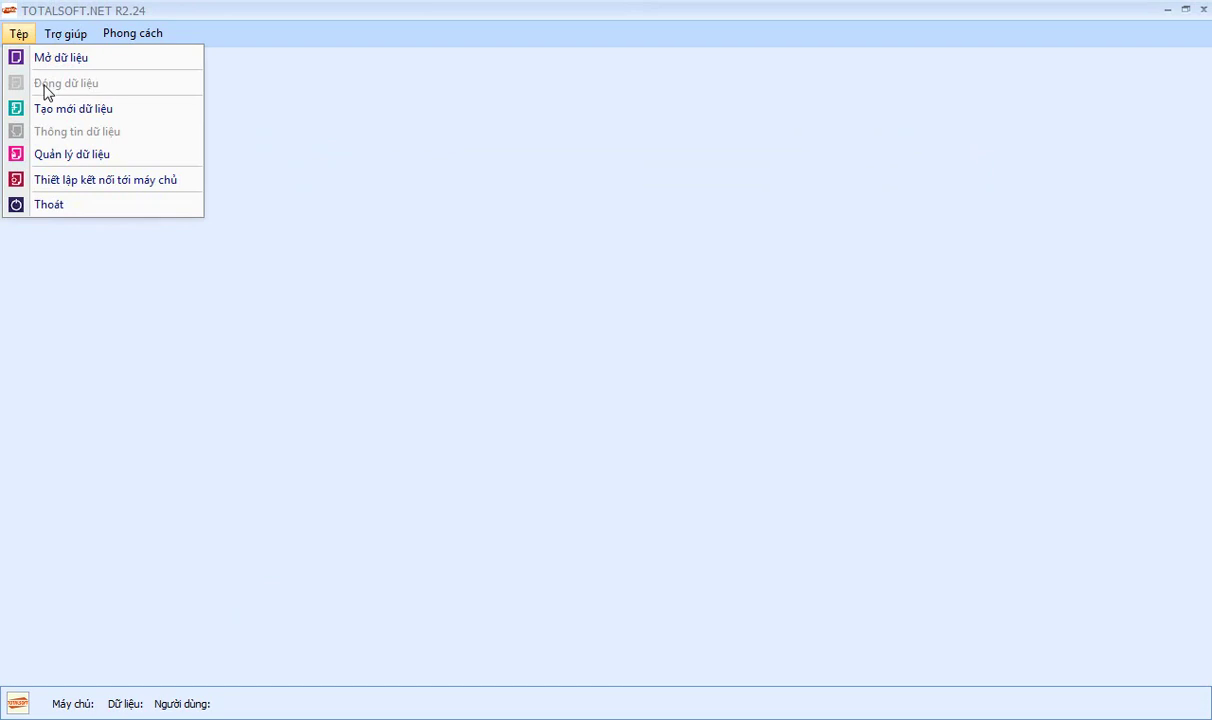
mouse_move(65, 33)
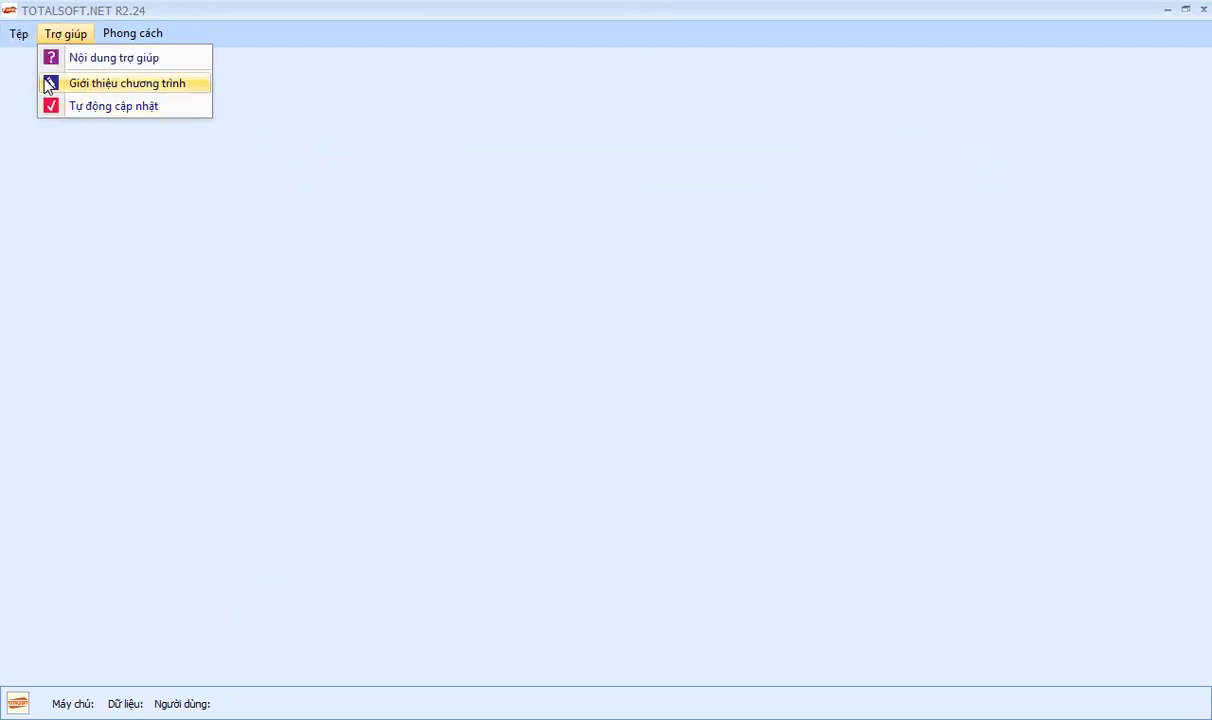
mouse_move(20, 35)
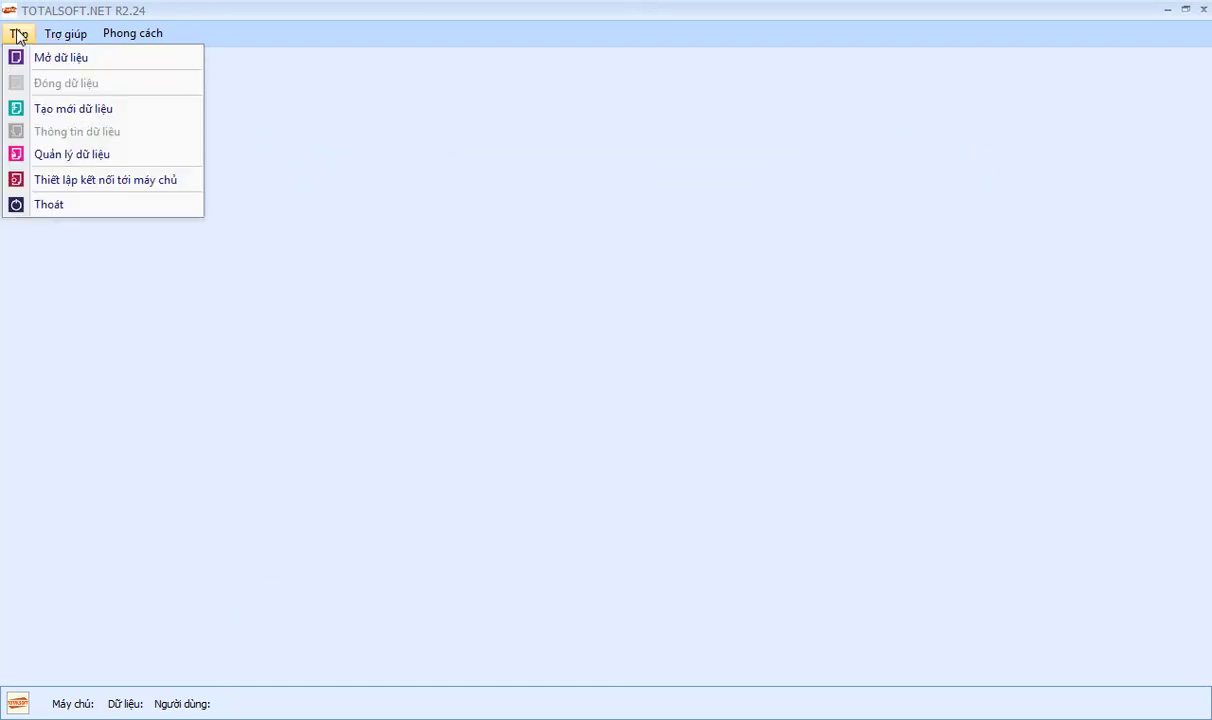
left_click(105, 182)
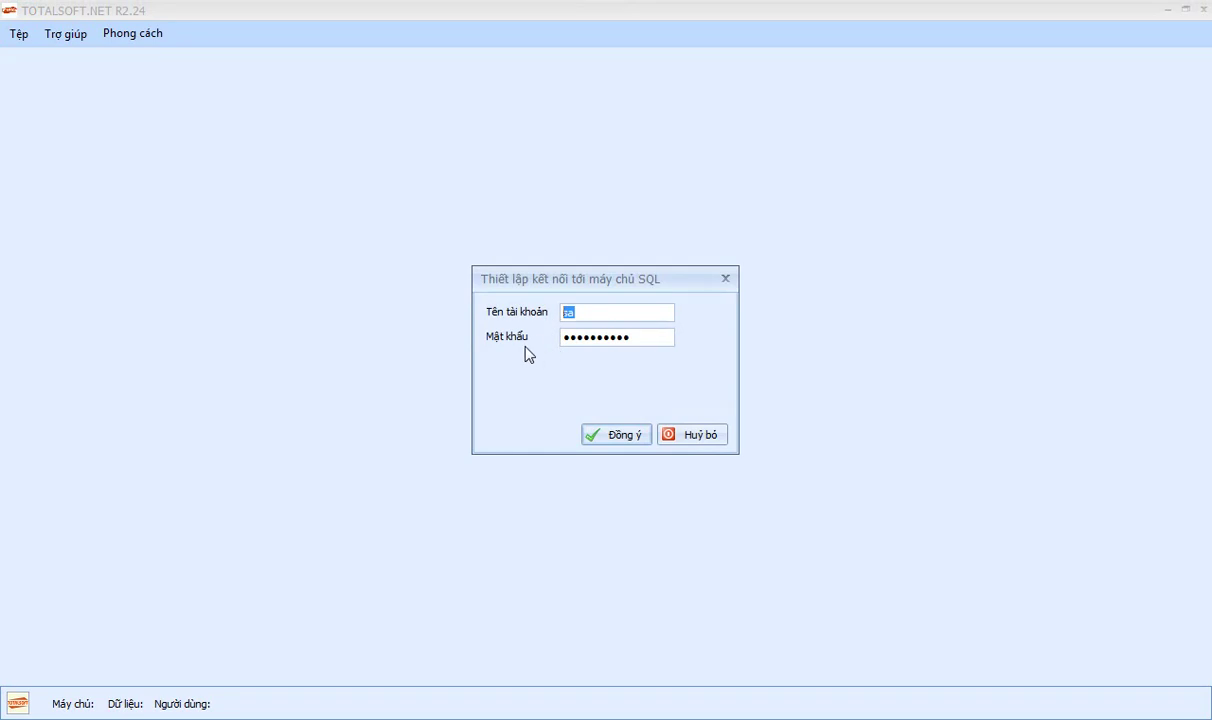
left_click_drag(665, 338, 556, 338)
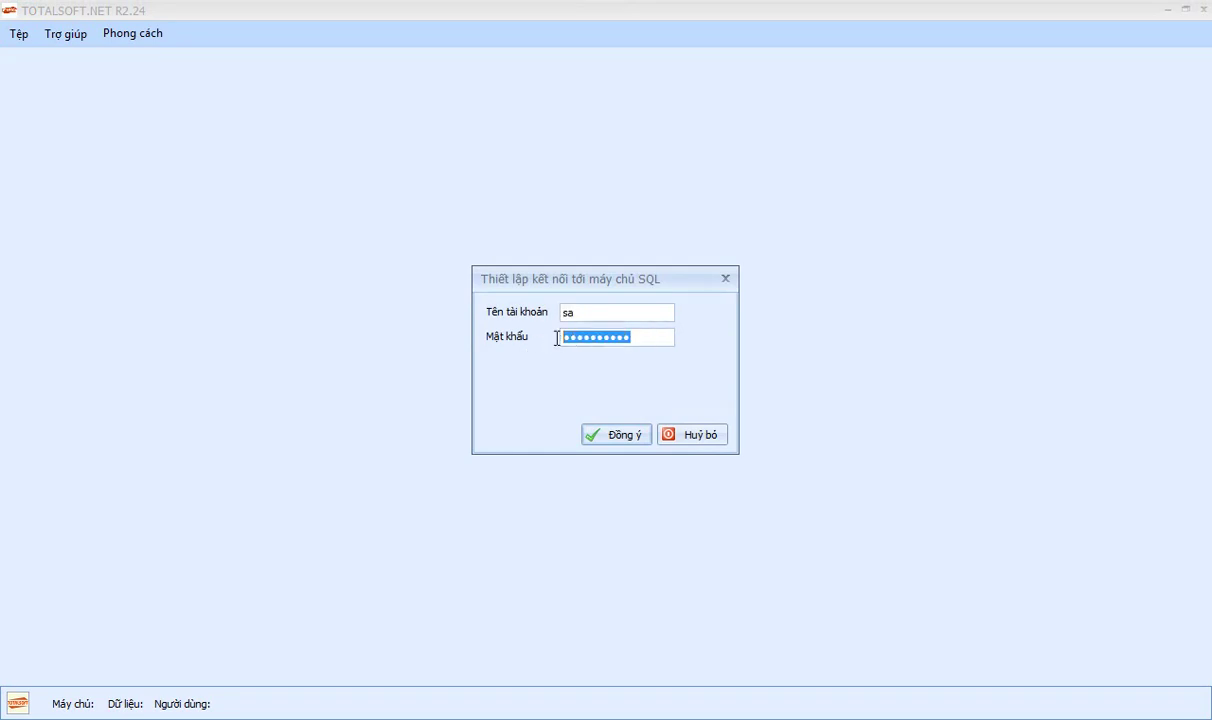
left_click(614, 436)
View the program information (Giới thiệu chương trình) and close it
left_click(18, 33)
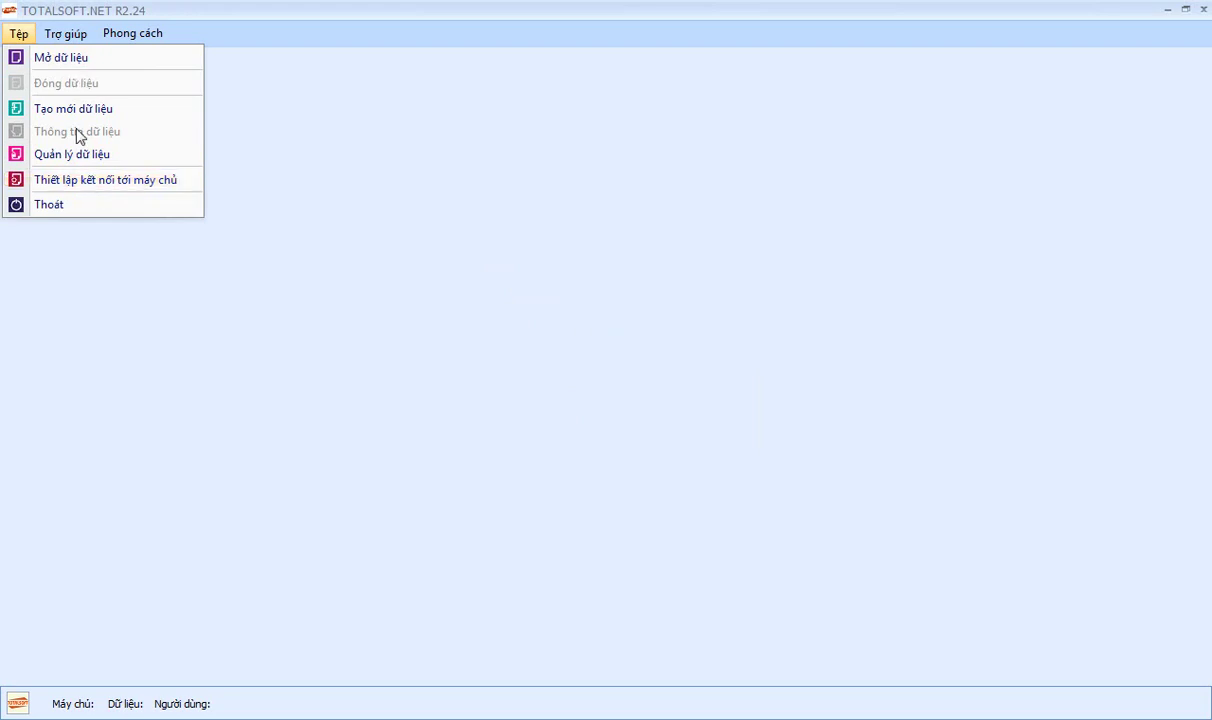
mouse_move(62, 38)
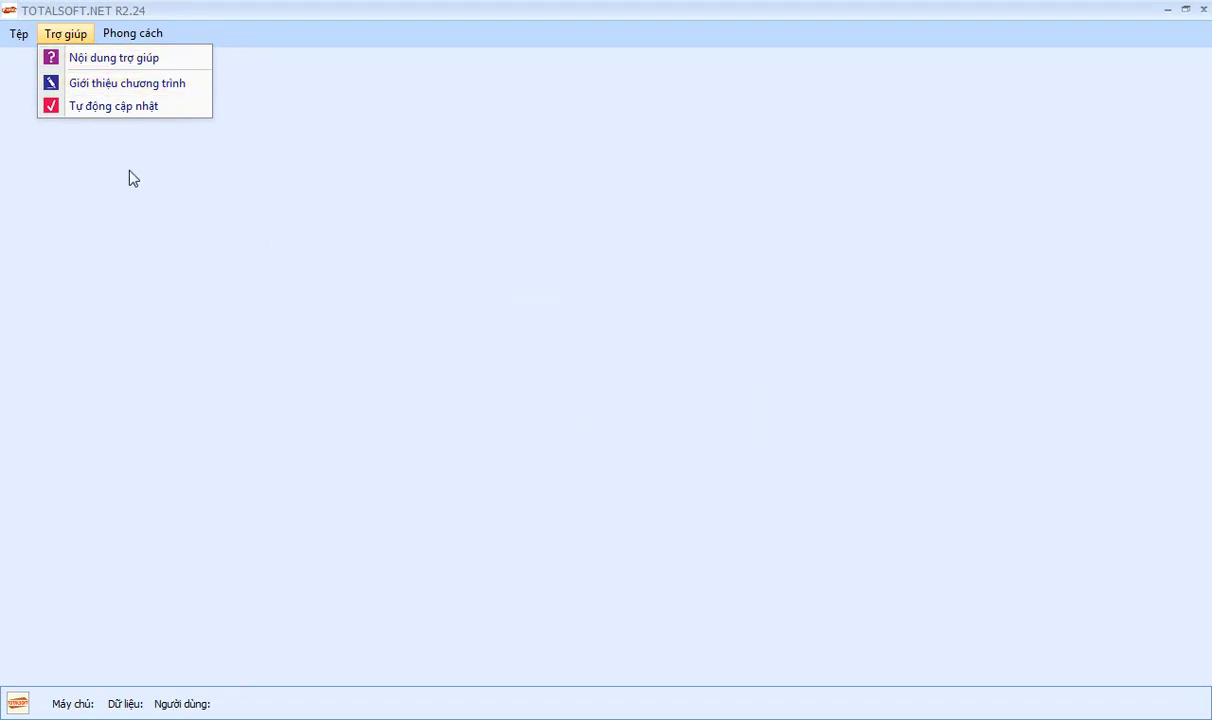
left_click(106, 84)
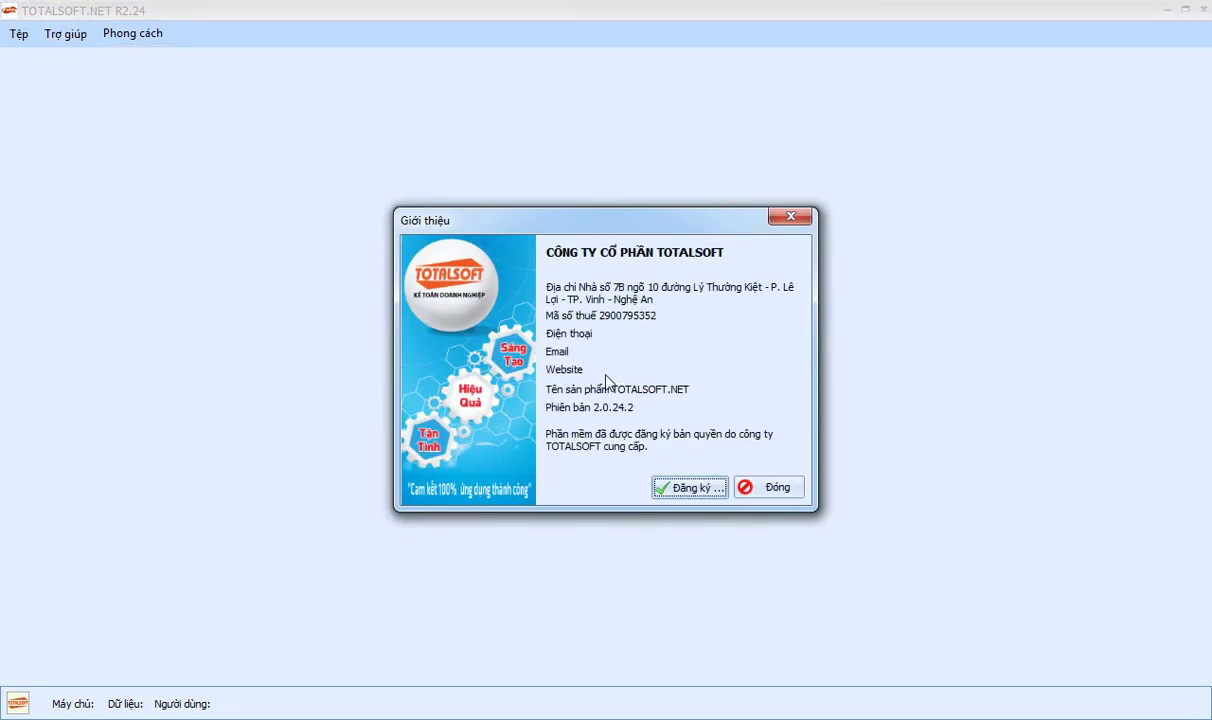
left_click(762, 490)
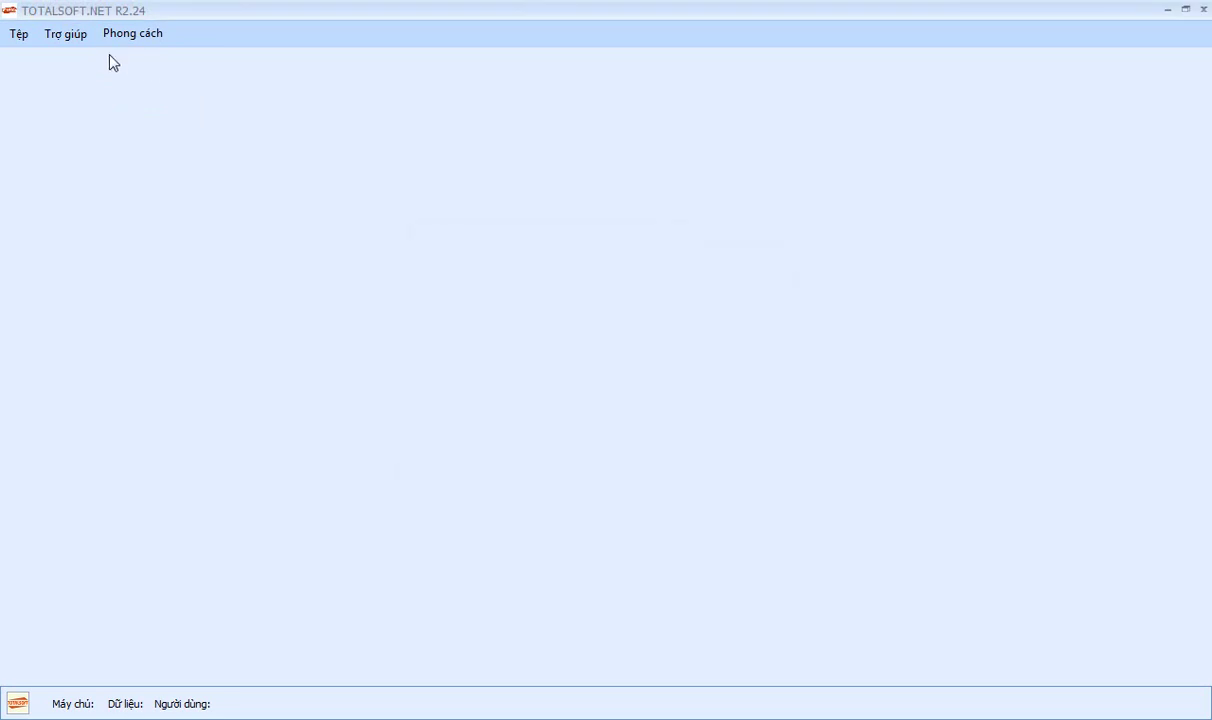
Try out different interface styles, including DevExpress Style and Valentine
left_click(110, 36)
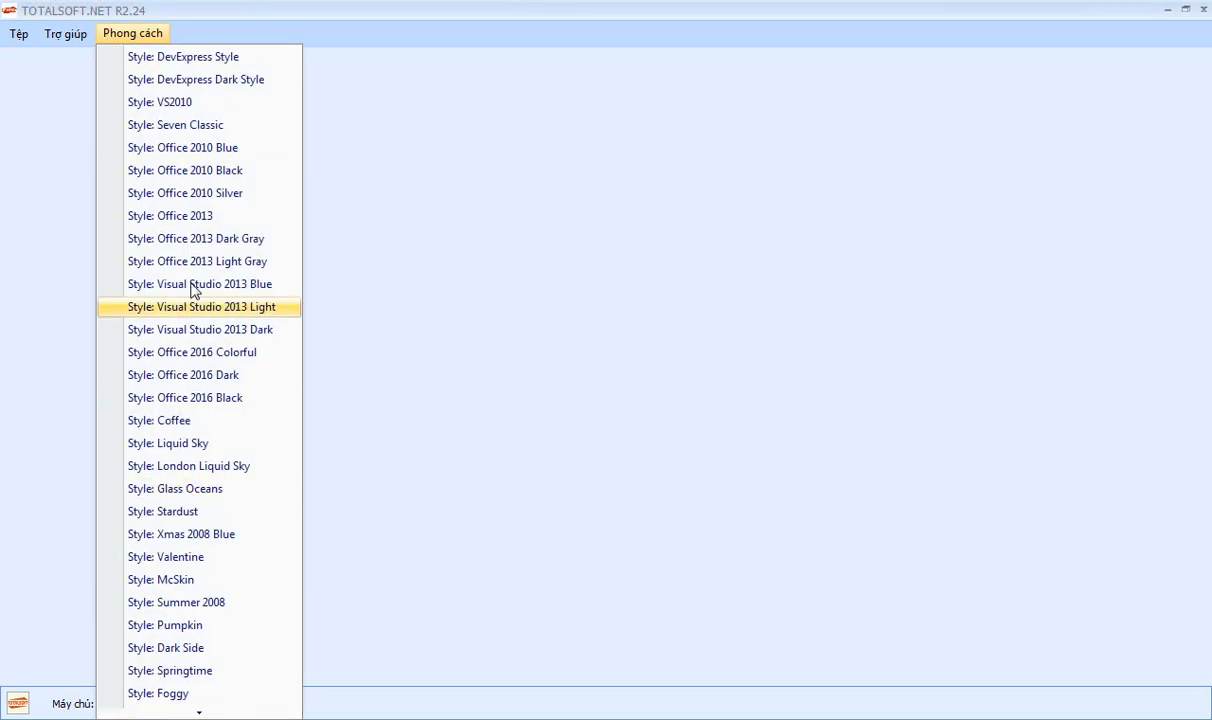
left_click(192, 420)
left_click(128, 37)
left_click(176, 60)
left_click(140, 33)
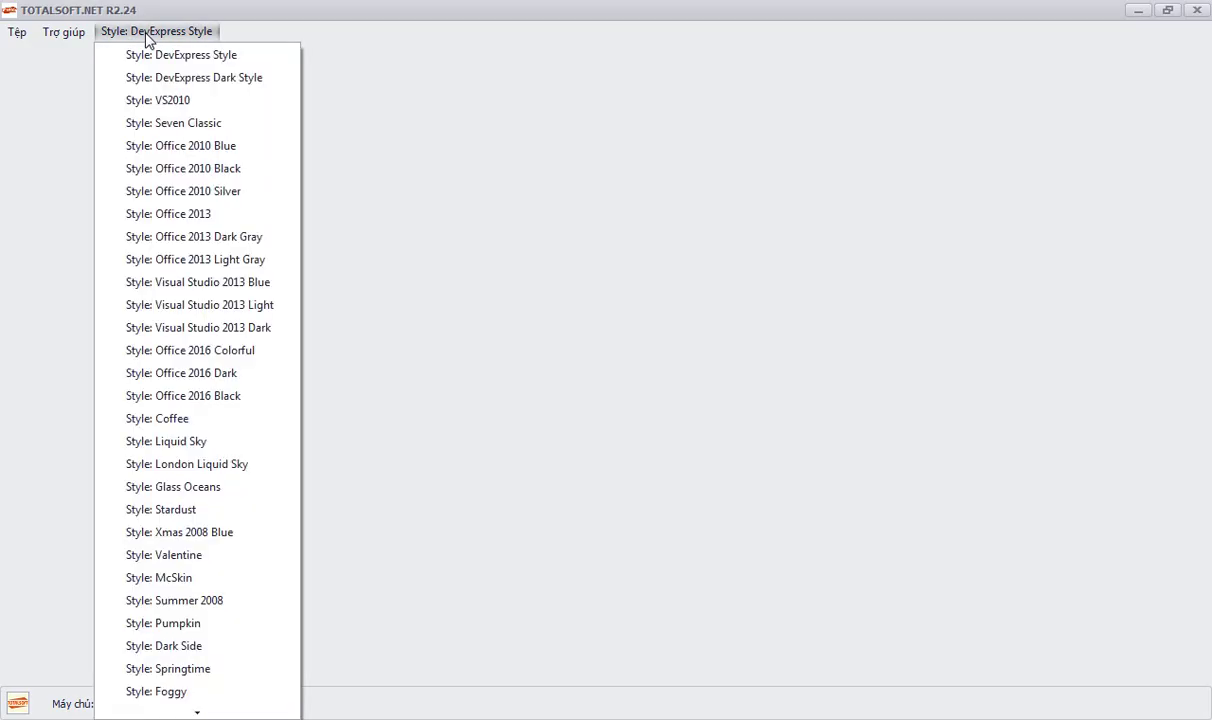
scroll(205, 643, "down", 5)
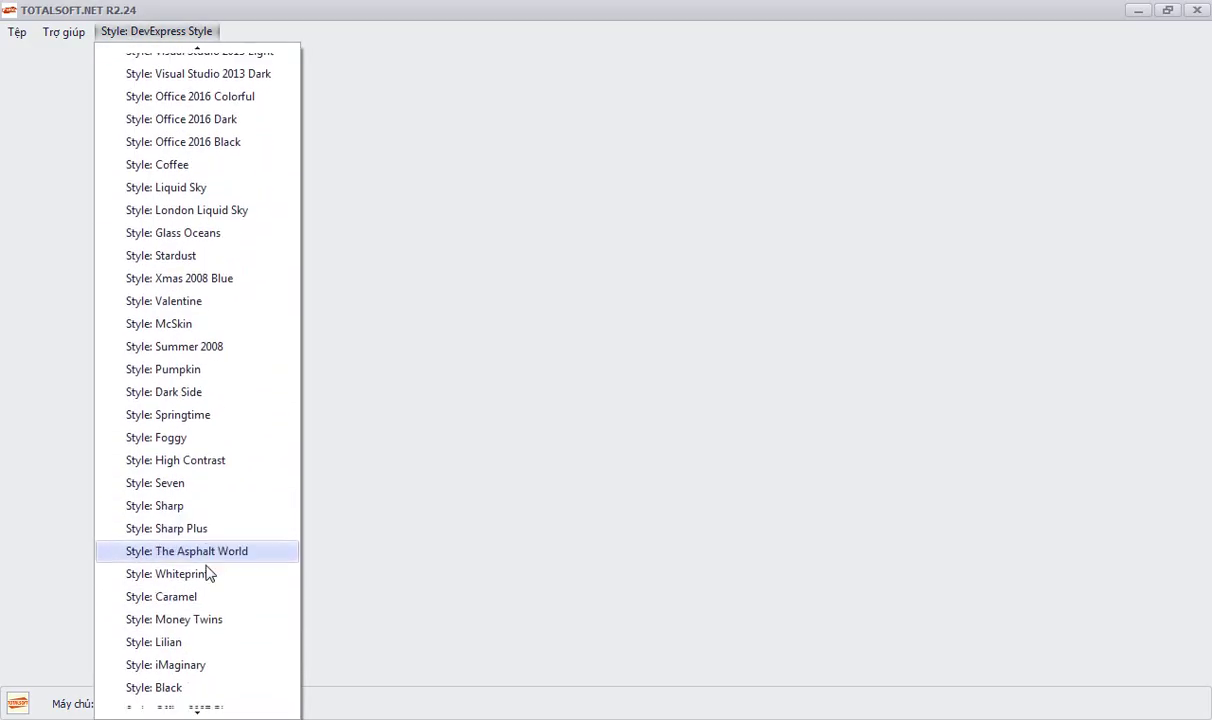
left_click(193, 466)
left_click(122, 35)
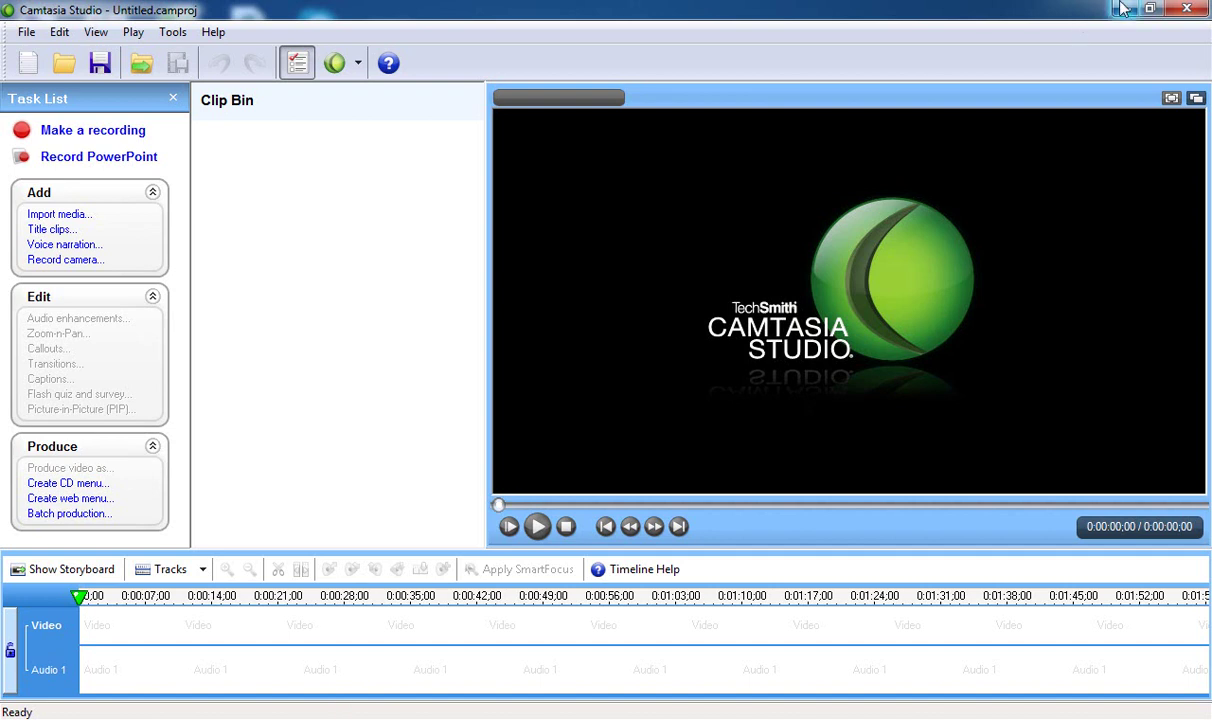
Switch from Camtasia Studio back to TOTALSOFT.NET and set the interface style to Seven Classic
left_click(1122, 9)
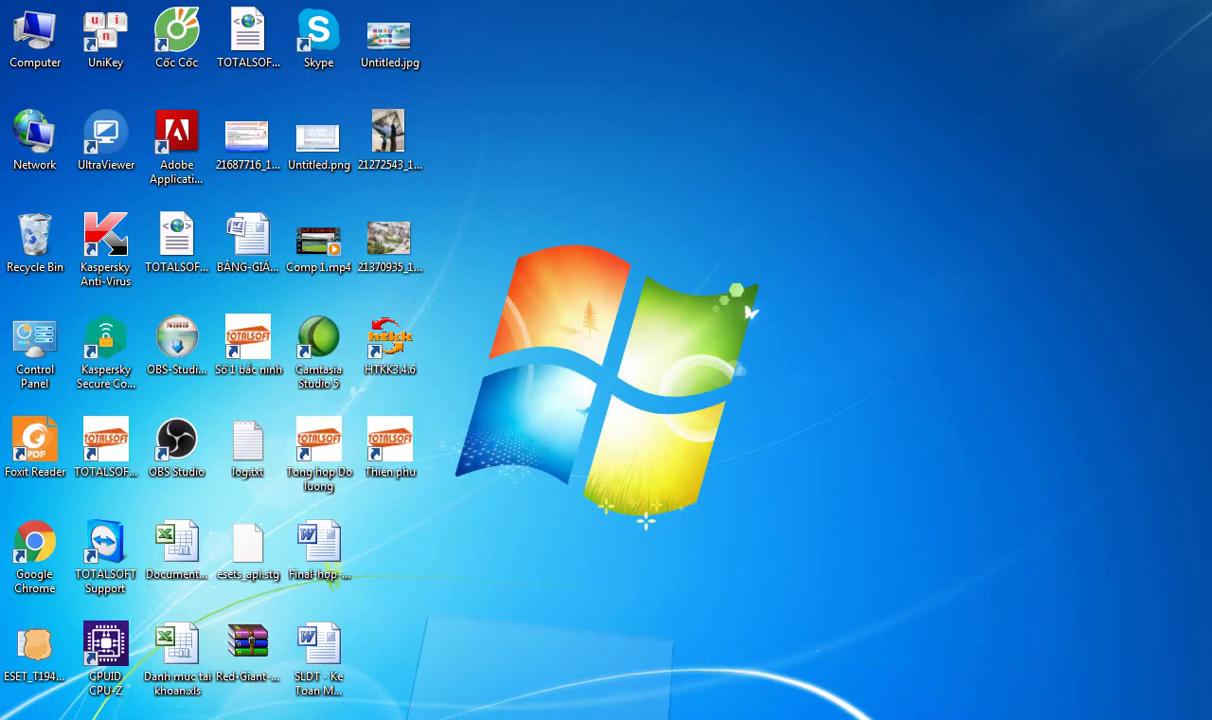
left_click(447, 657)
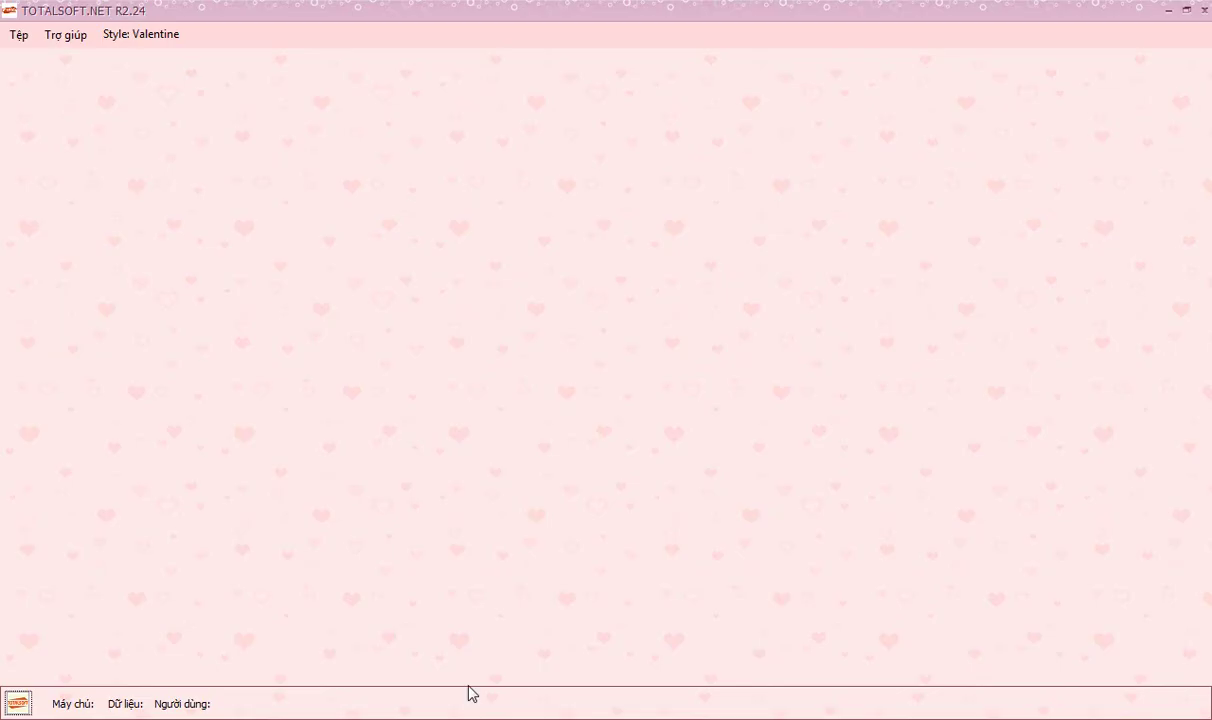
left_click(116, 37)
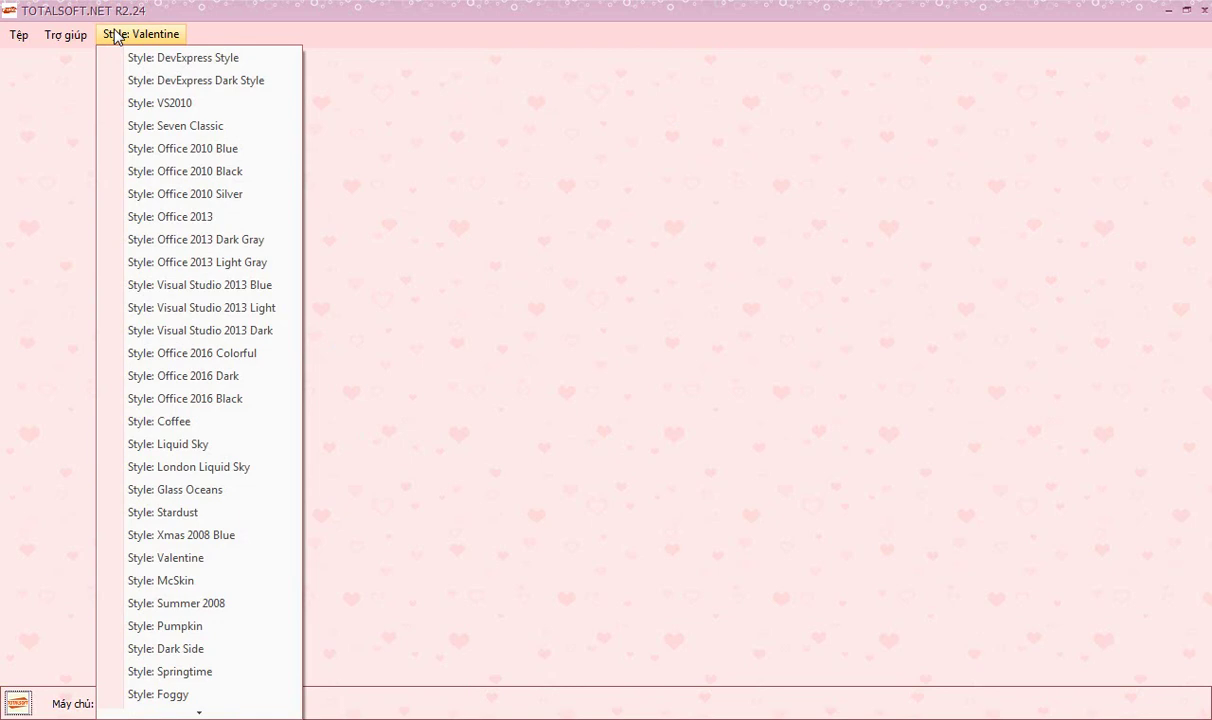
left_click(190, 128)
Open the SLDTTT2017 database on server SERVER\ASU, logging in as ADMIN
left_click(22, 34)
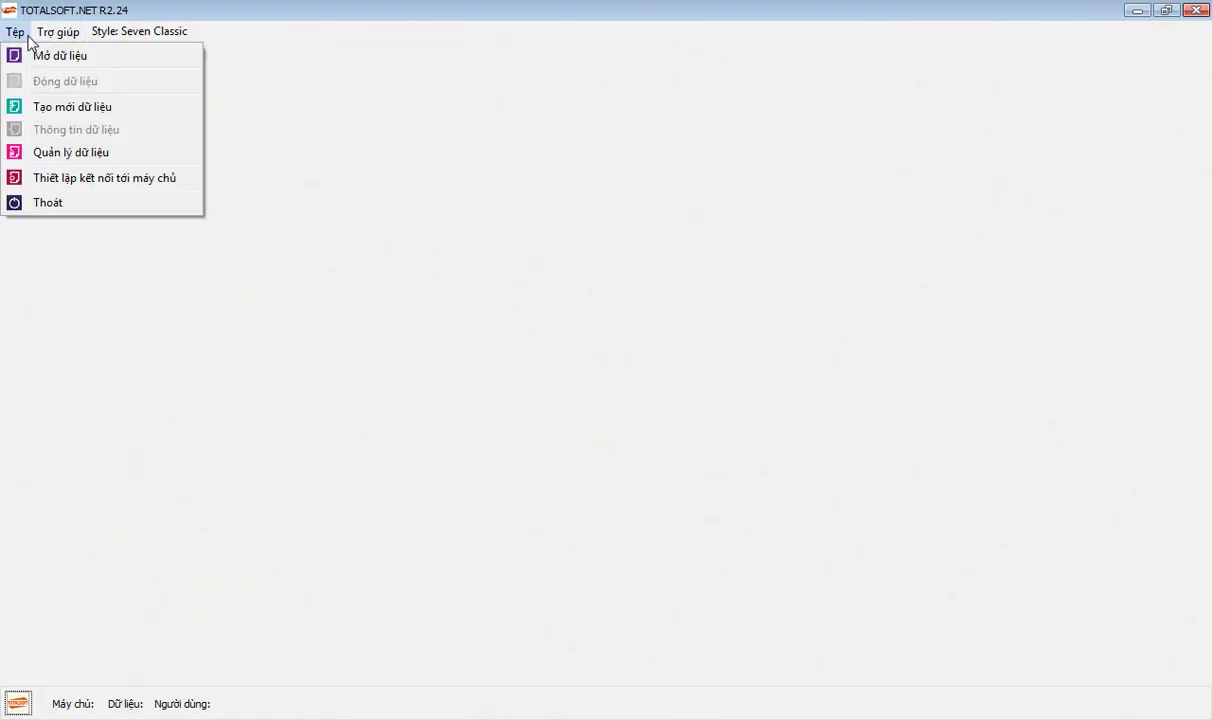
mouse_move(58, 32)
mouse_move(12, 32)
left_click(53, 58)
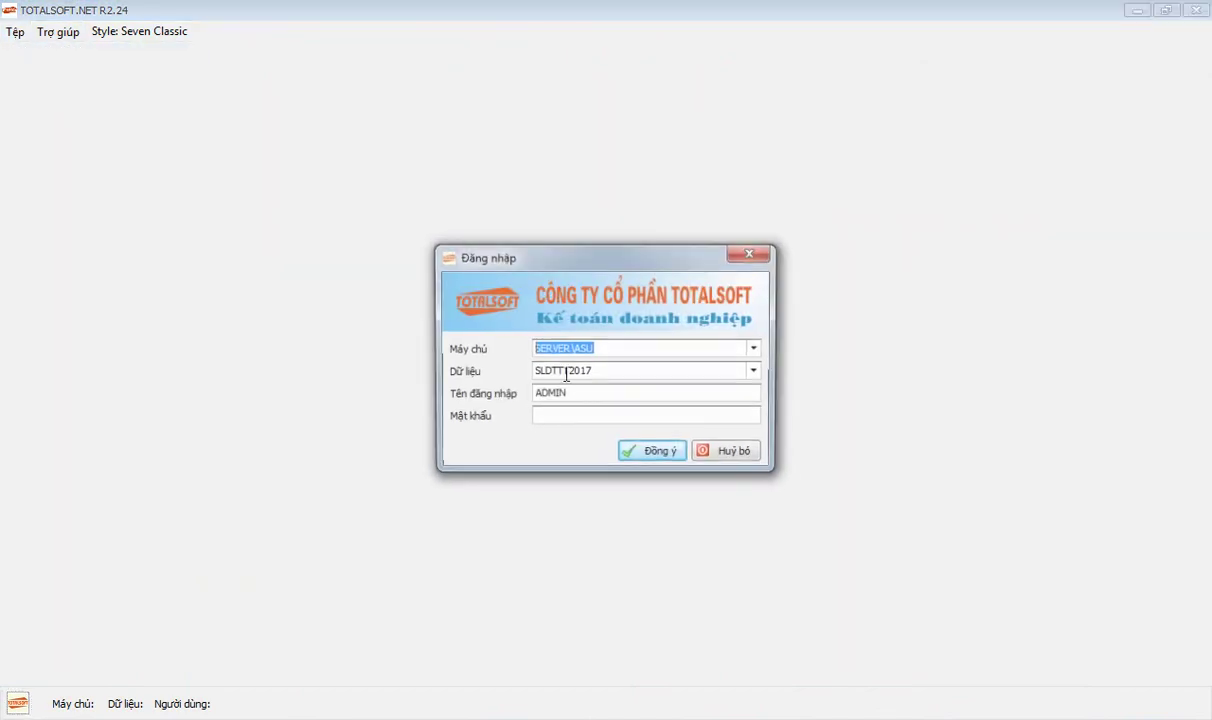
left_click(754, 371)
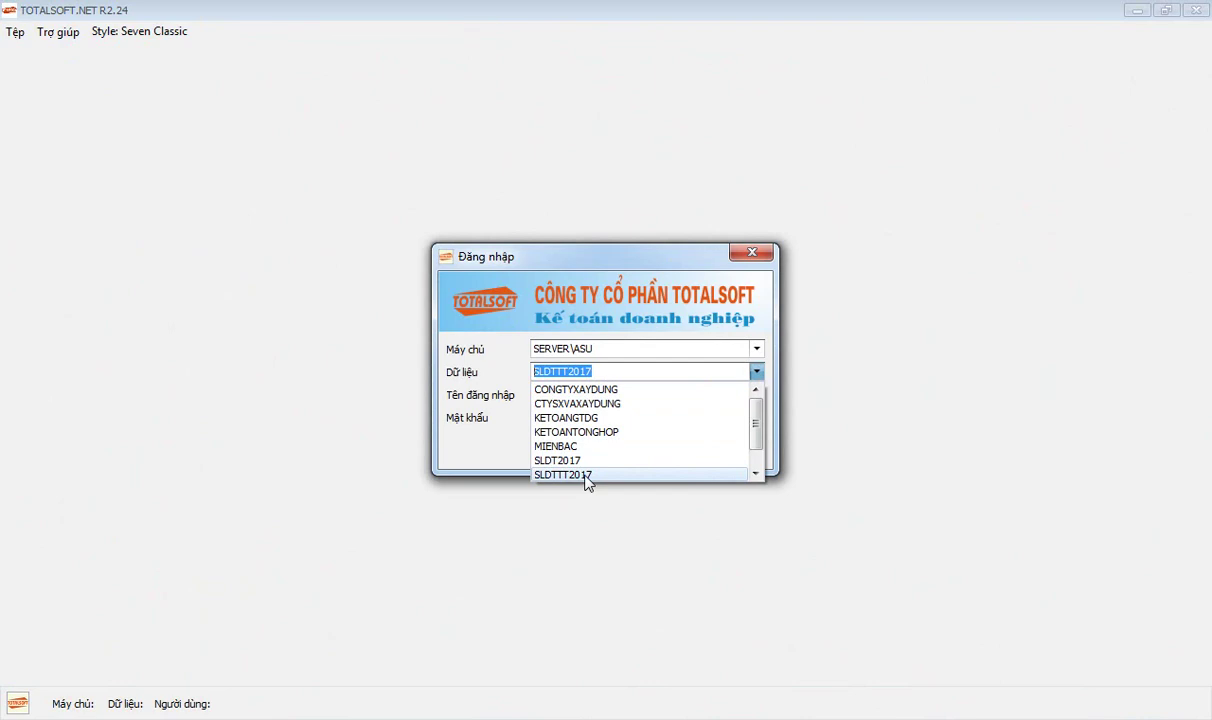
left_click(565, 475)
left_click(652, 453)
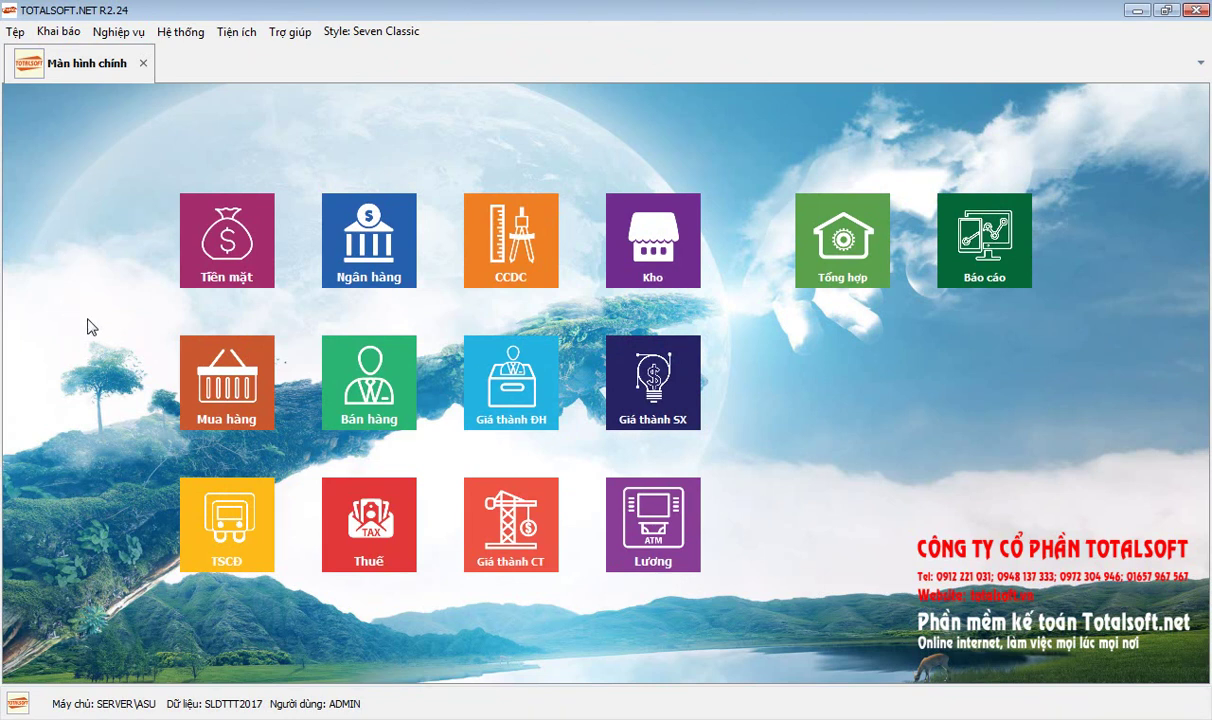
Open the chart of accounts (Hệ thống tài khoản) among the account declarations
left_click(59, 40)
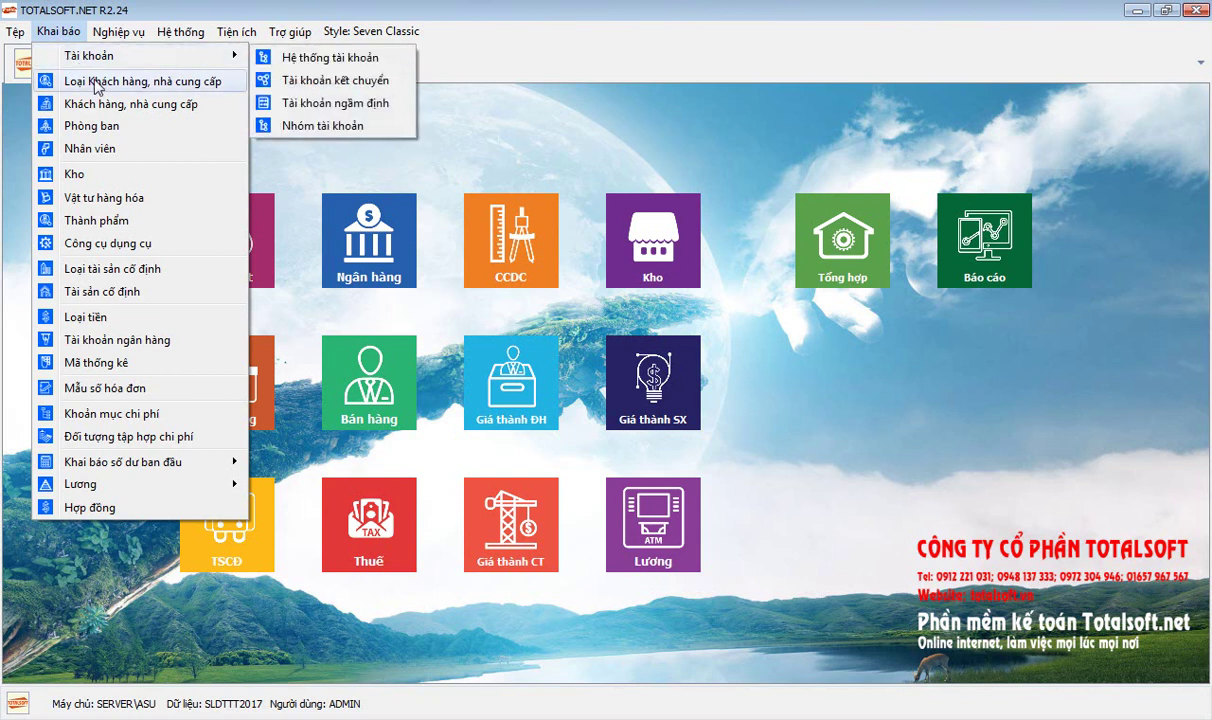
mouse_move(90, 64)
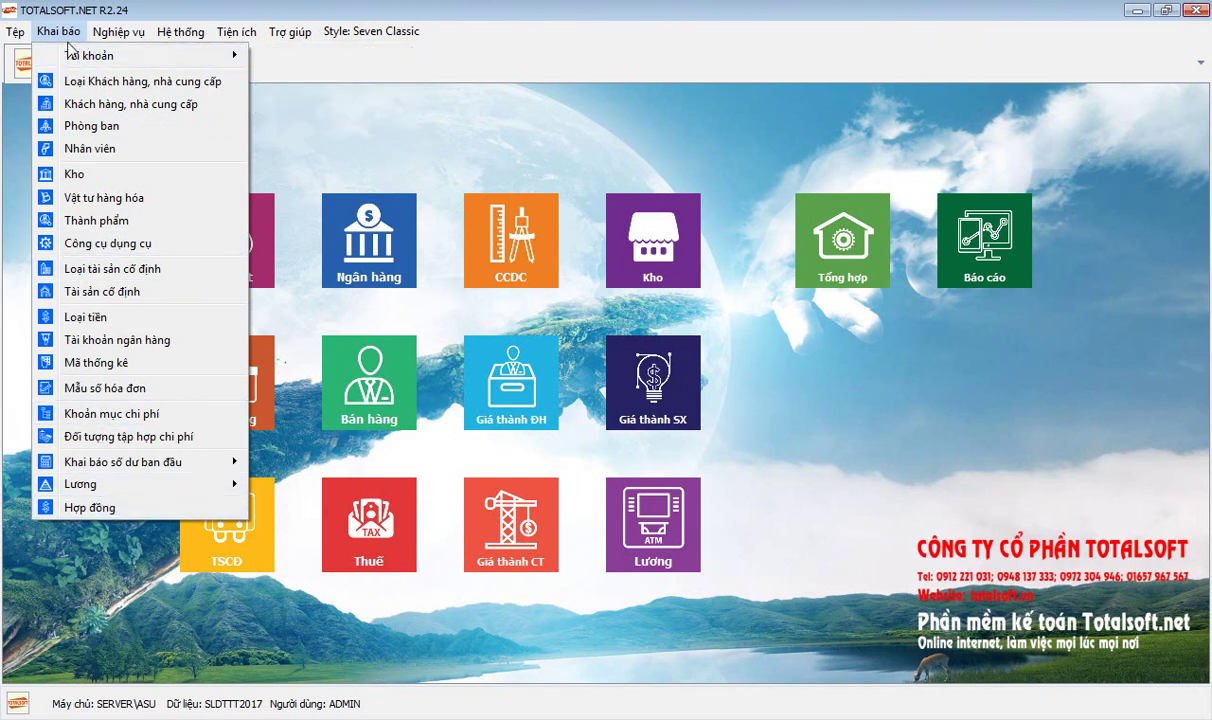
mouse_move(72, 56)
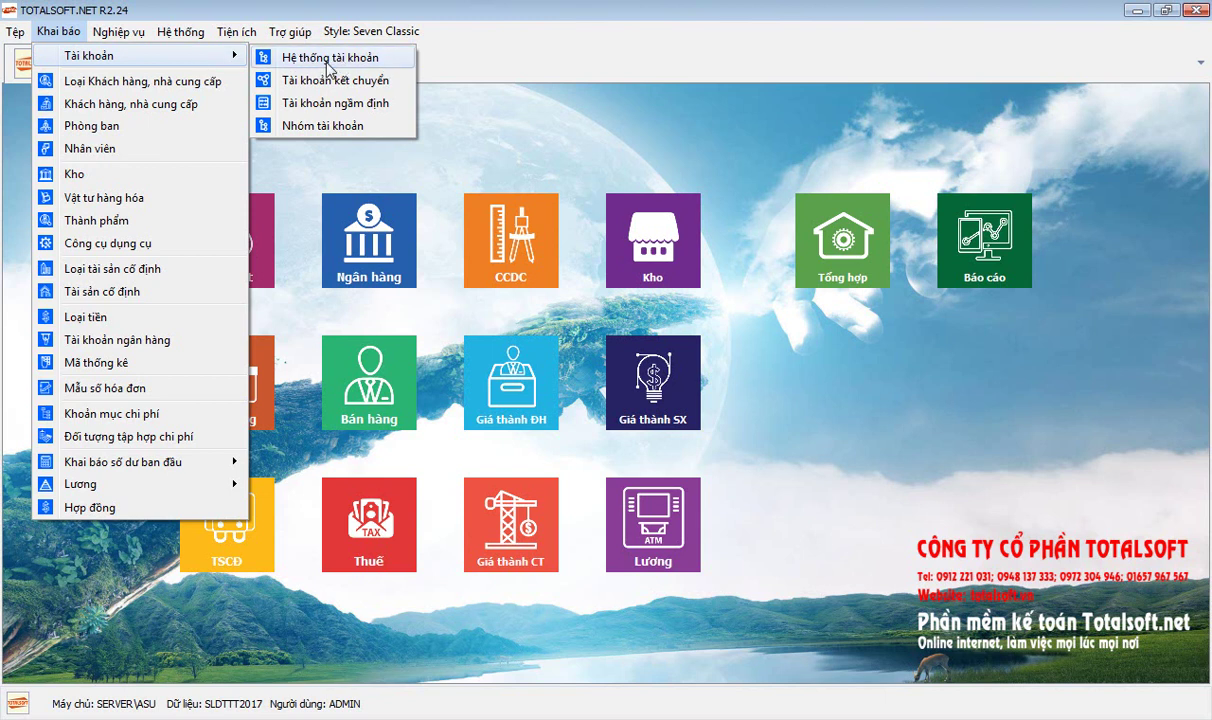
left_click(329, 58)
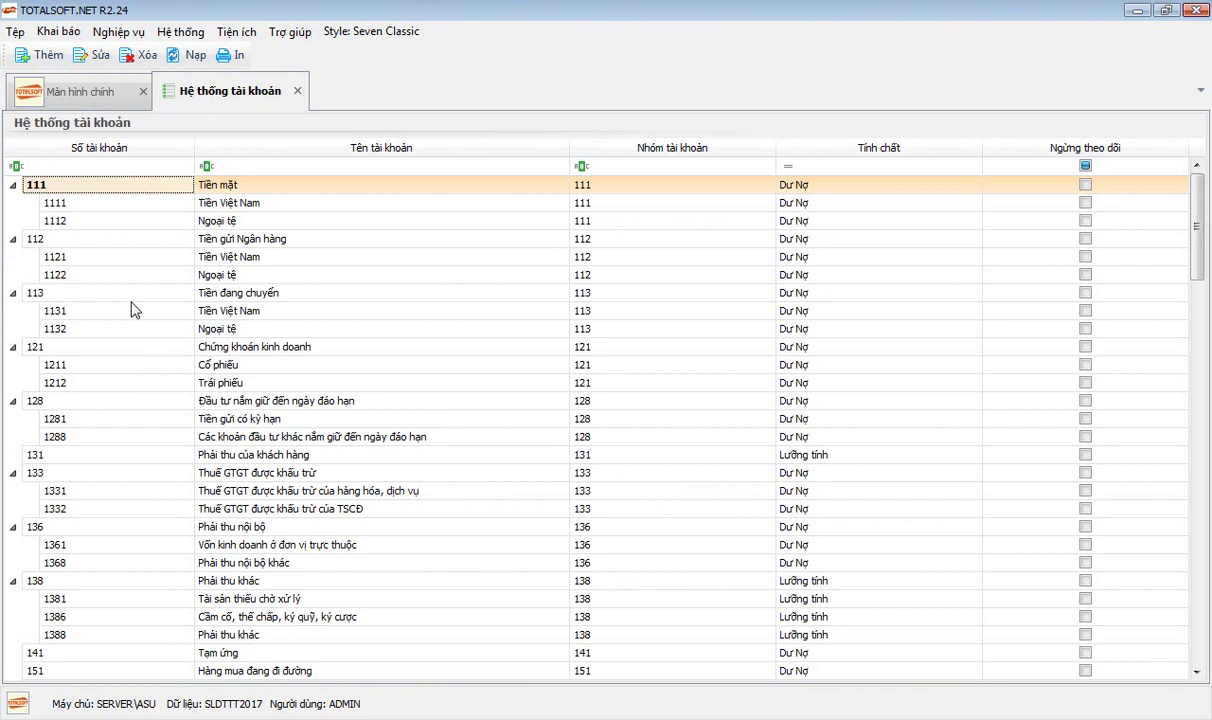
Examine the account numbers, names, groups and balance types throughout the chart of accounts
left_click(128, 272)
key("Down")
key("Down")
key("Down")
key("Down")
key("Down")
key("Down")
key("Down")
key("Down")
key("Down")
key("Down")
key("Down")
key("Down")
key("Down")
key("Down")
key("Down")
key("Down")
key("Down")
key("Down")
scroll(170, 420, "down", 9)
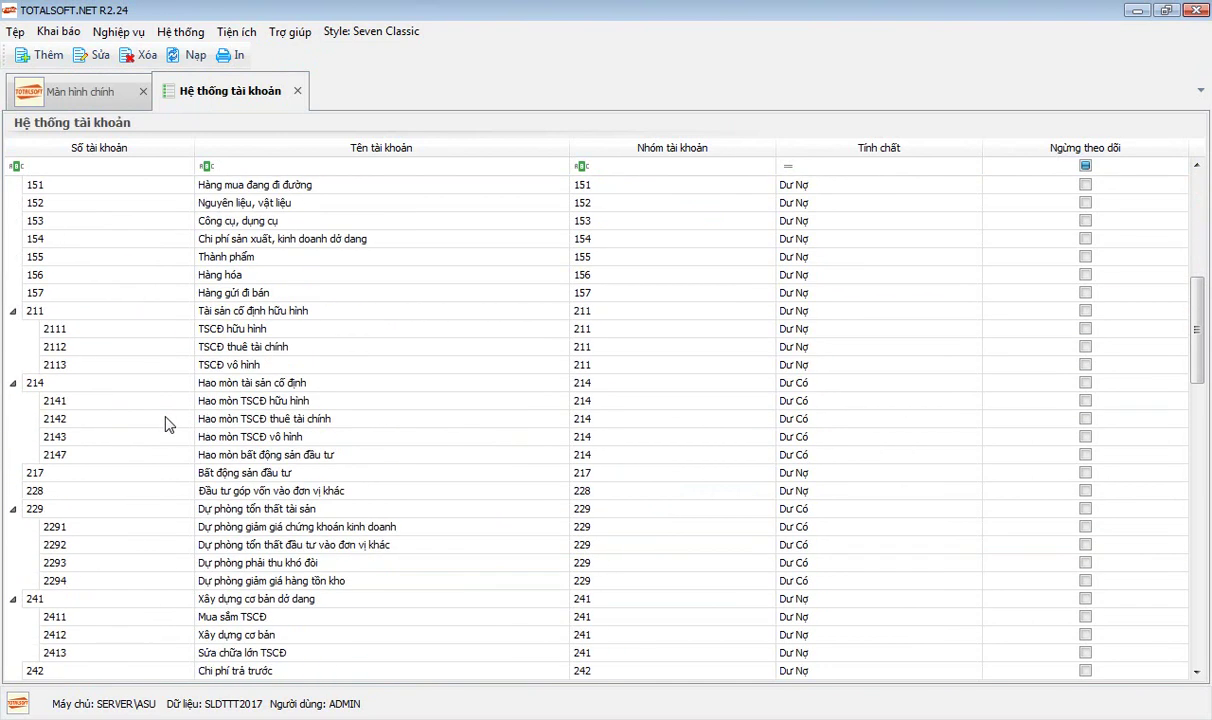
scroll(168, 424, "up", 4)
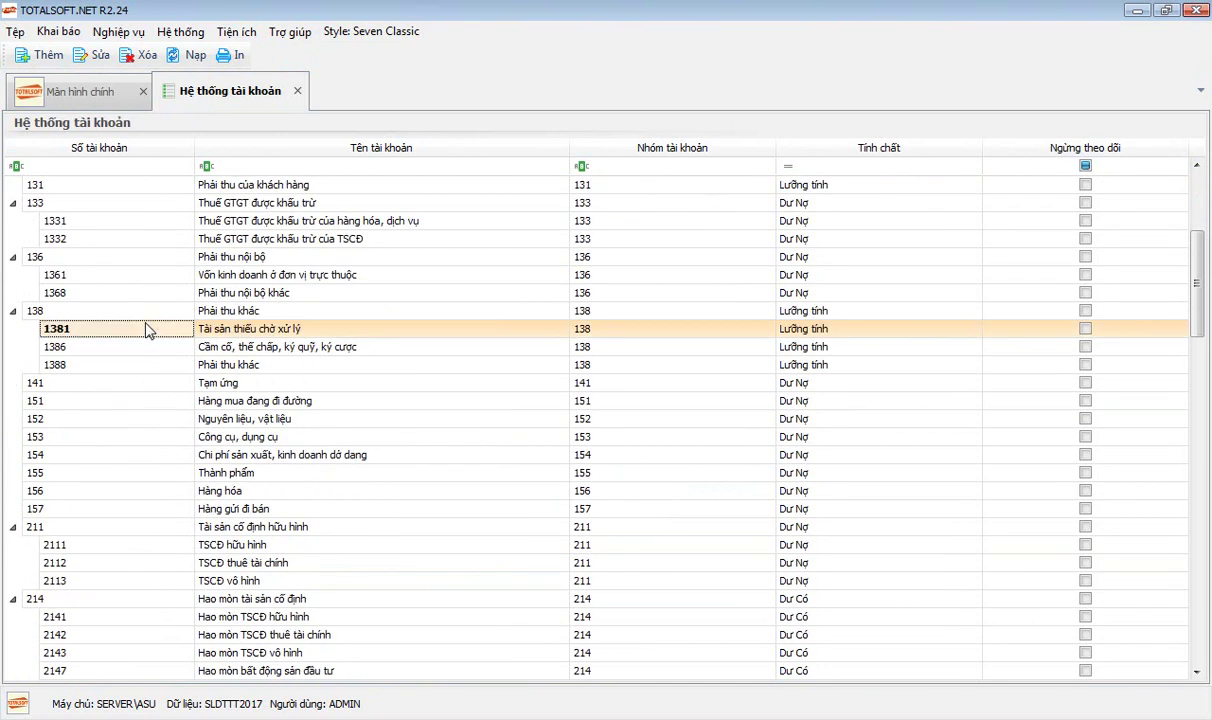
scroll(147, 330, "up", 4)
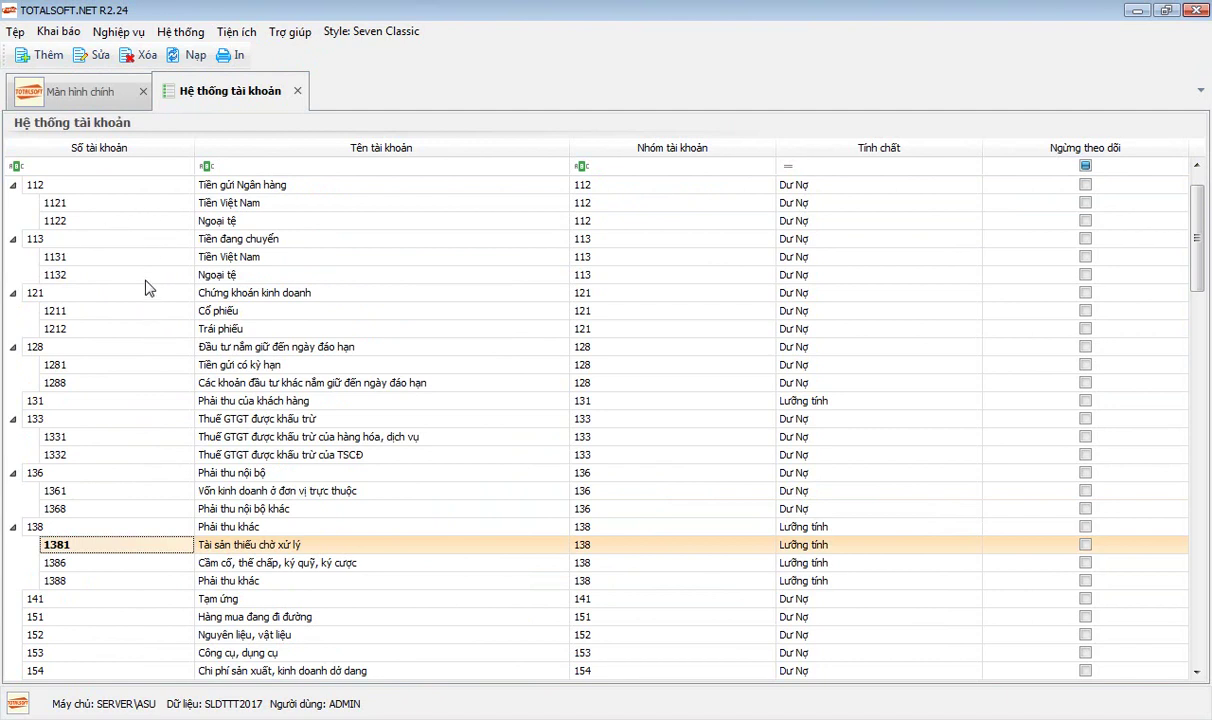
scroll(140, 390, "down", 15)
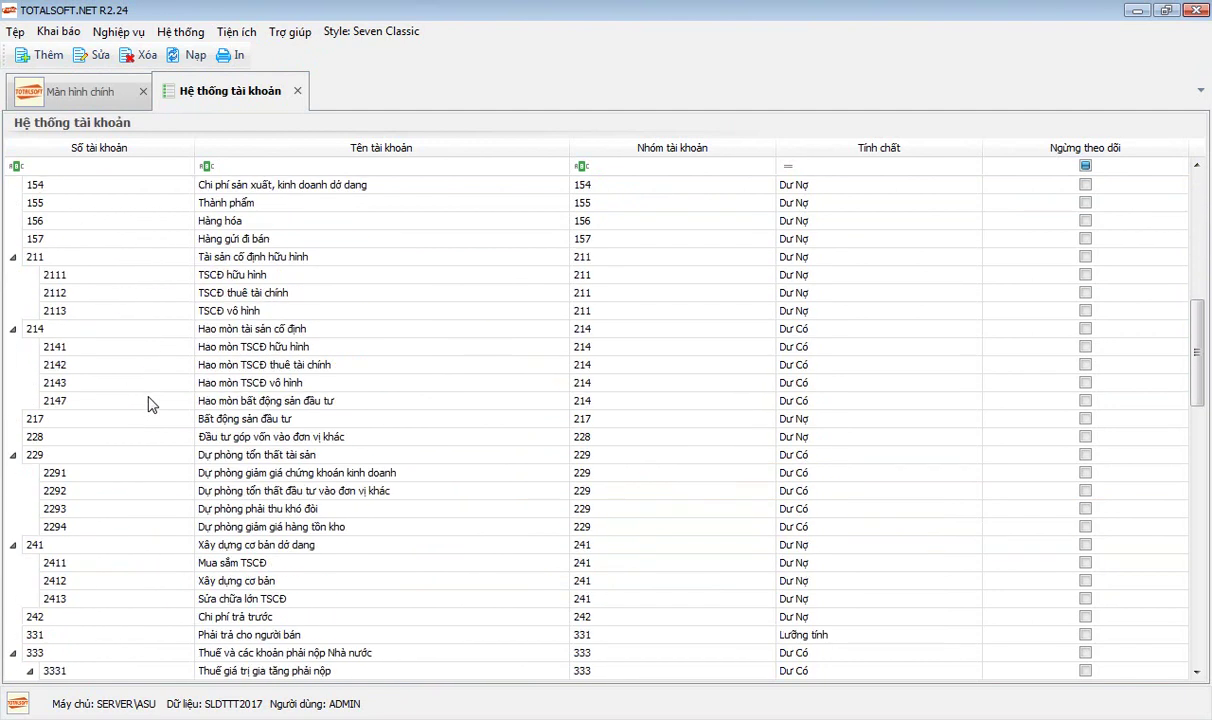
scroll(150, 403, "down", 20)
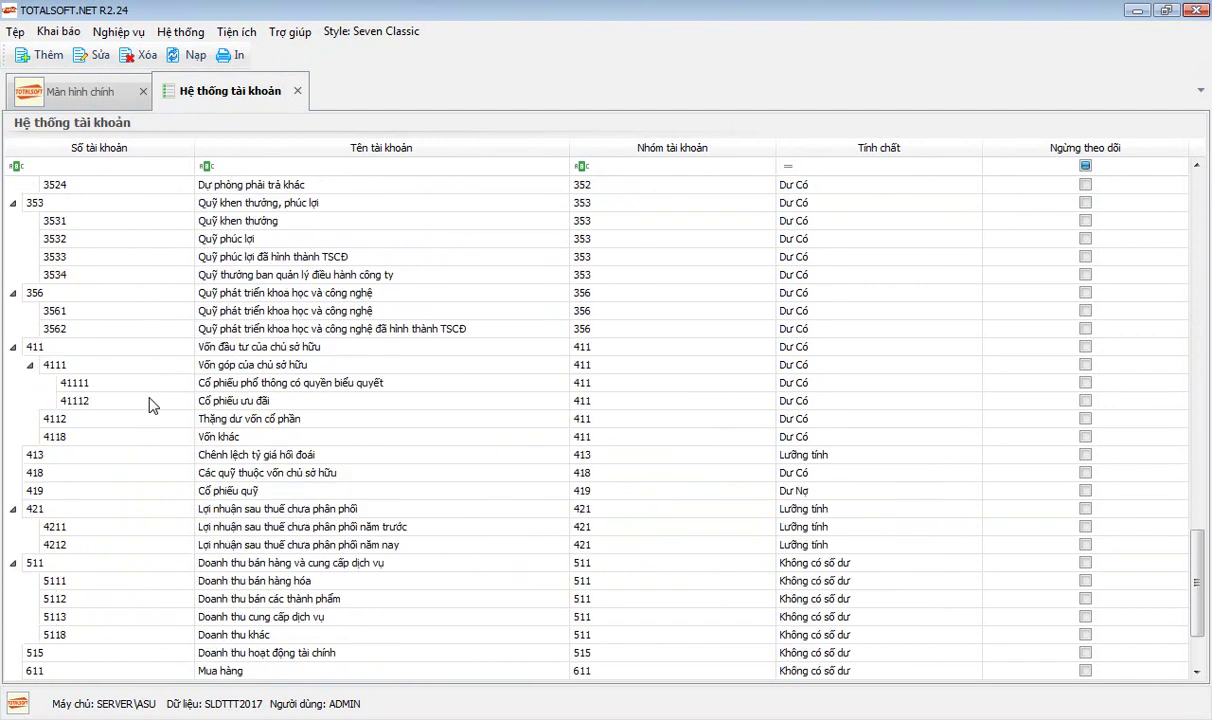
Close the chart of accounts and open the transfer accounts list (Tài khoản kết chuyển) among the account declarations
left_click(296, 92)
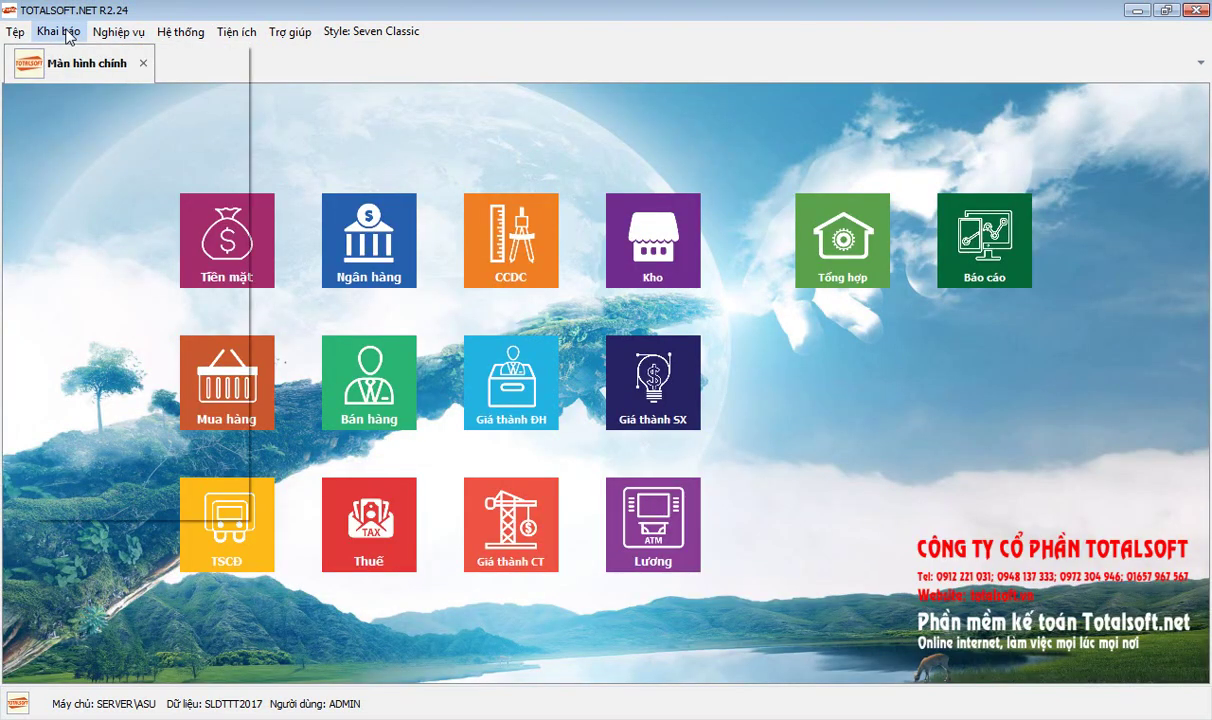
left_click(58, 31)
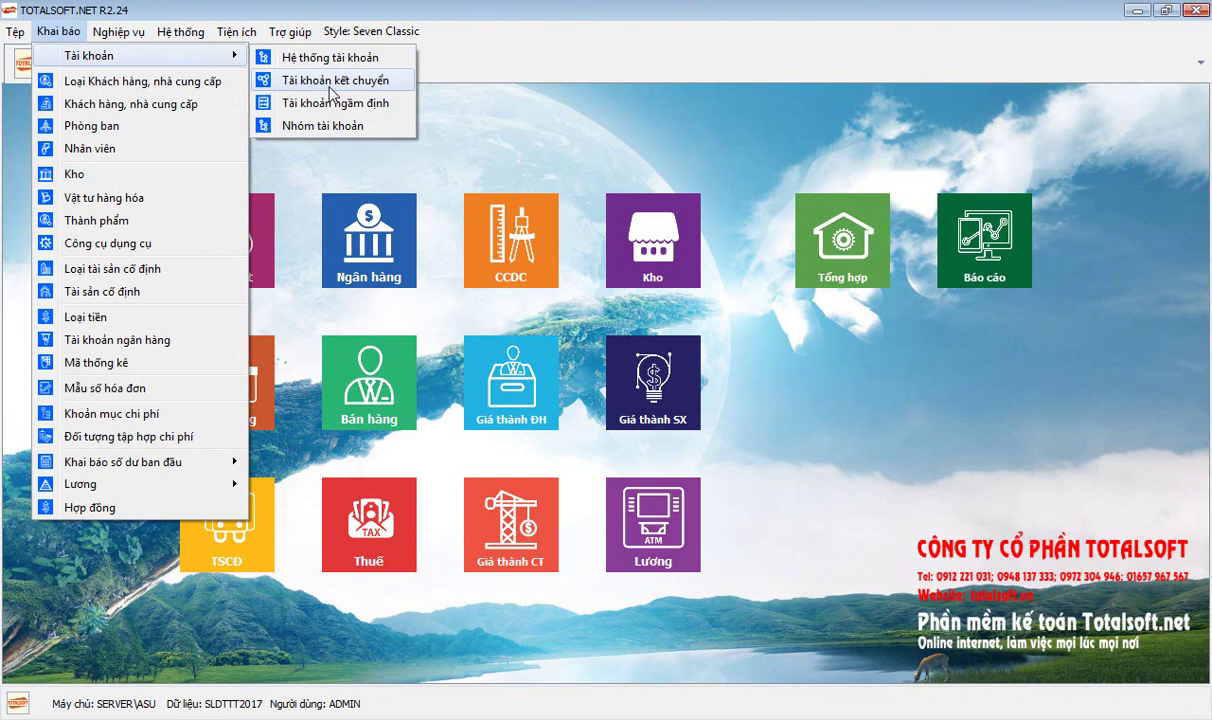
left_click(331, 81)
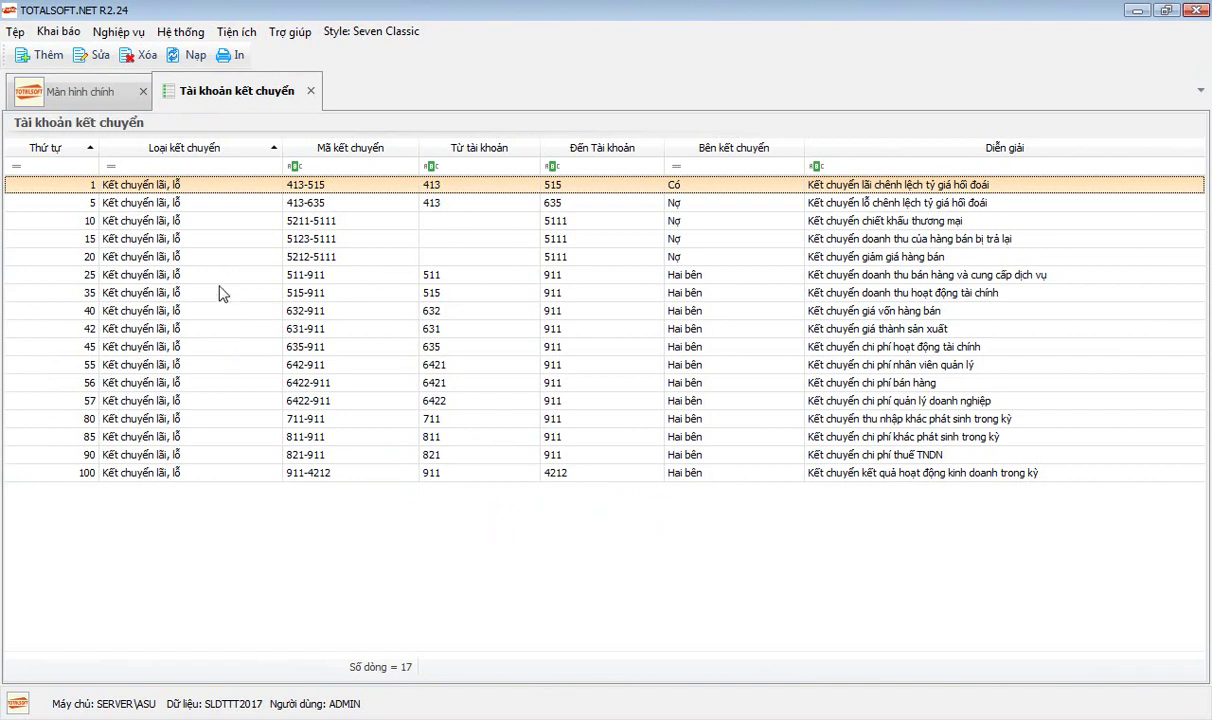
Examine the transfer codes, source and destination accounts, transfer sides and descriptions in the transfer accounts list
left_click(139, 216)
left_click(333, 239)
left_click(334, 257)
left_click(333, 239)
left_click(331, 221)
left_click(333, 239)
left_click(325, 257)
left_click(310, 237)
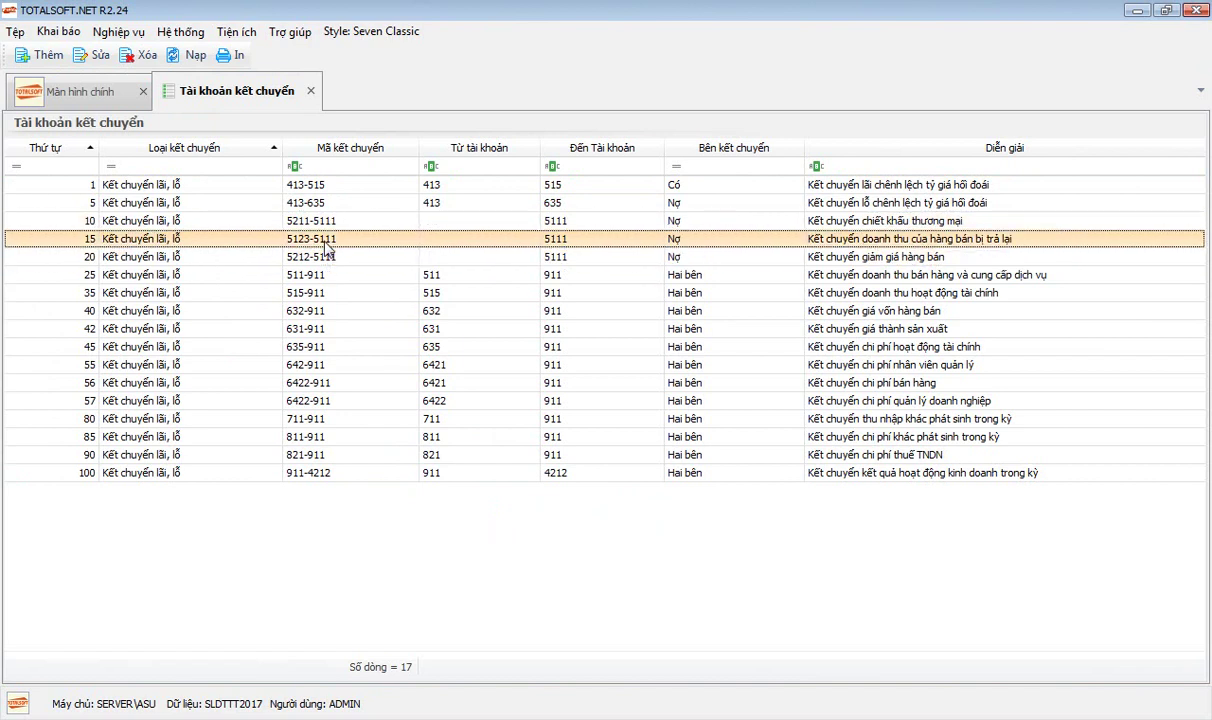
left_click(307, 222)
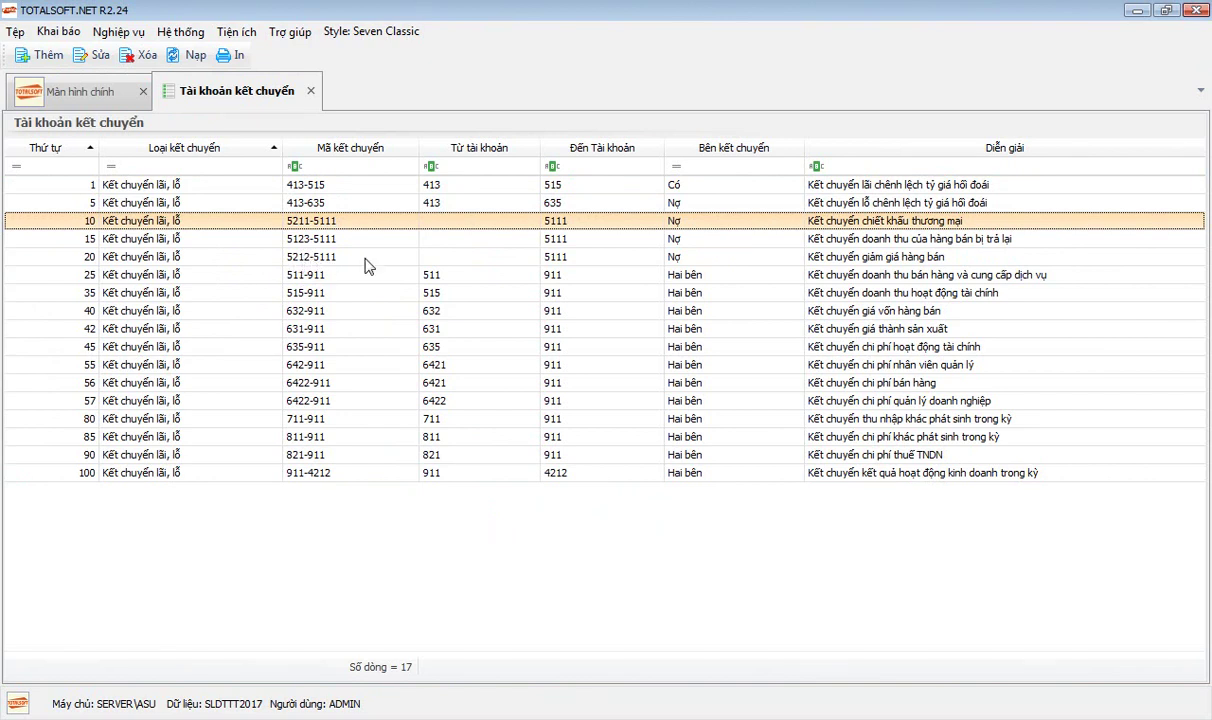
left_click(291, 238)
left_click(293, 256)
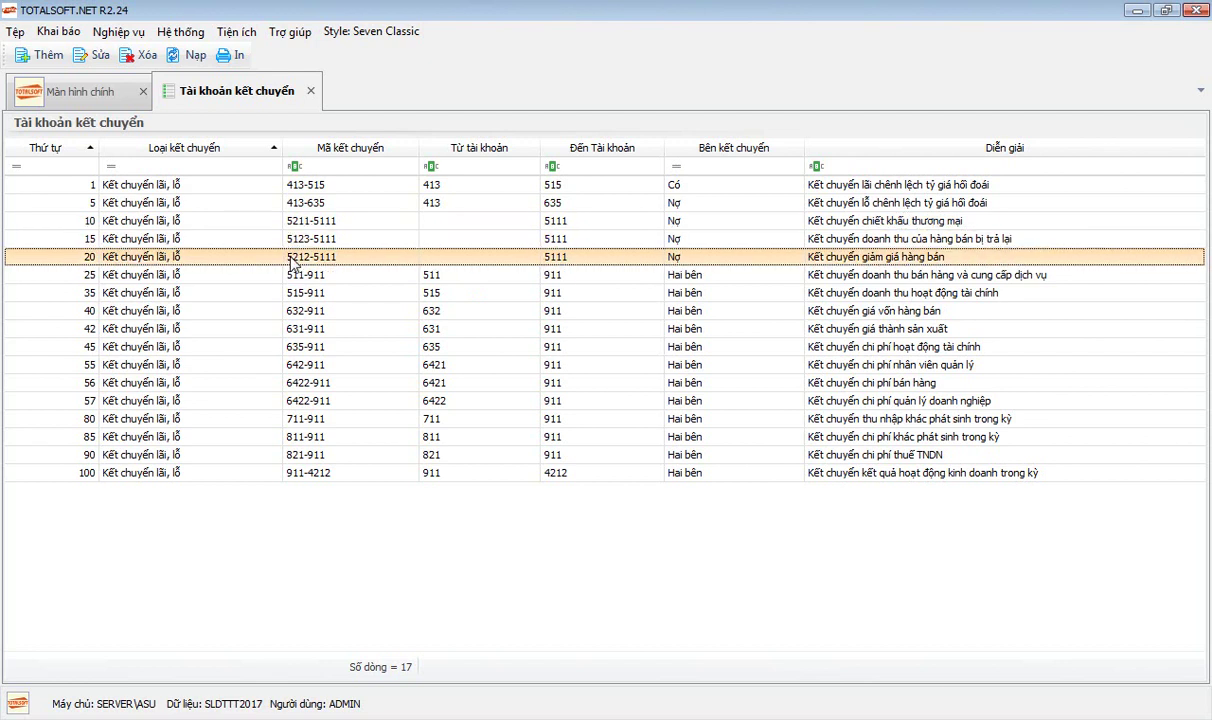
left_click(289, 221)
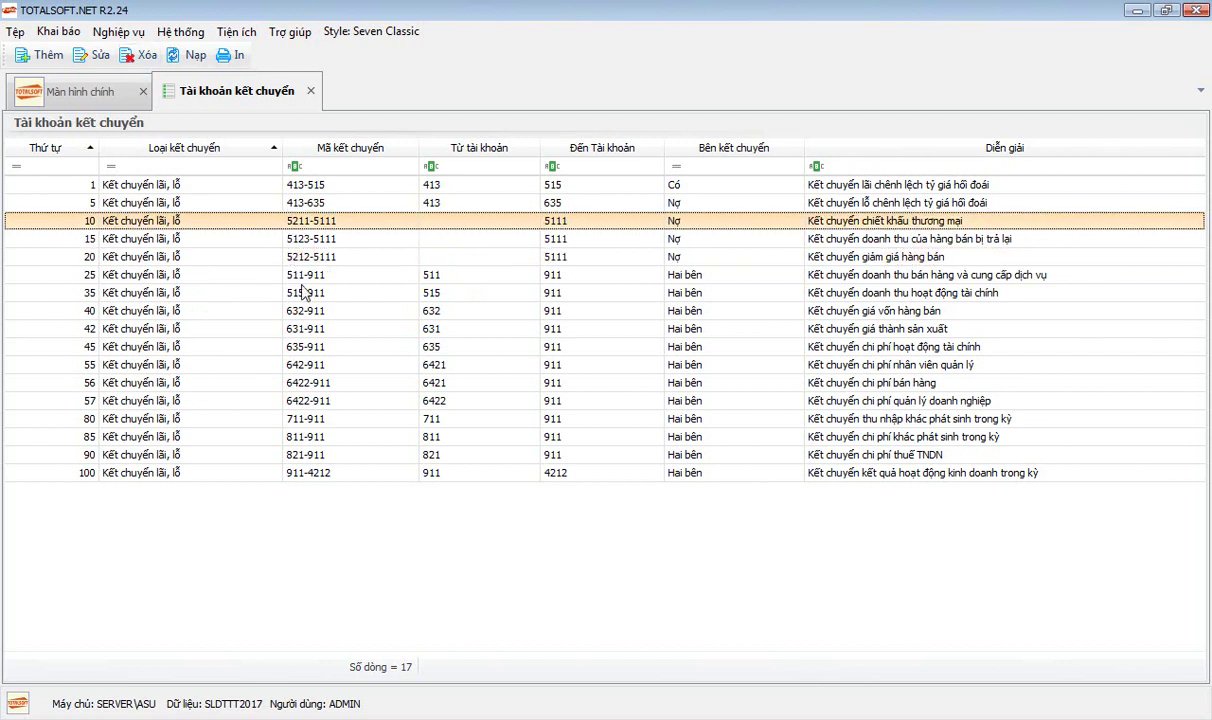
left_click_drag(617, 281, 448, 281)
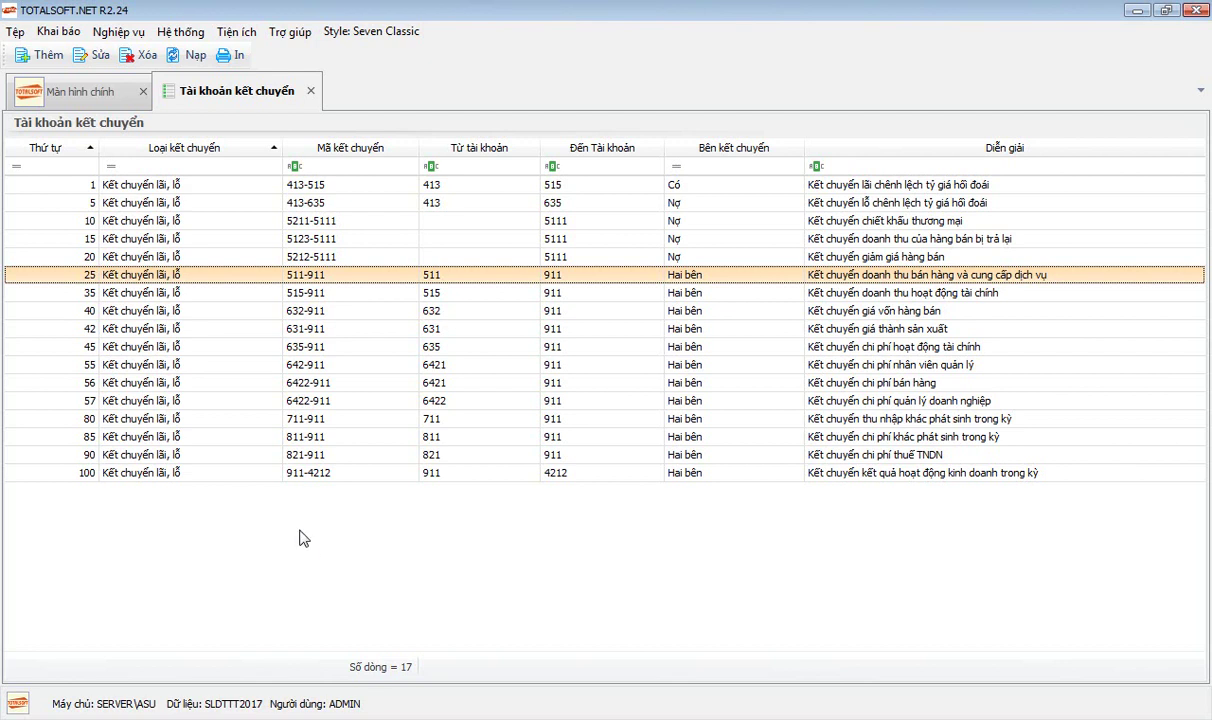
Close the transfer accounts list and open the customer and supplier types declaration (Loại Khách hàng, nhà cung cấp)
left_click(311, 91)
left_click(58, 31)
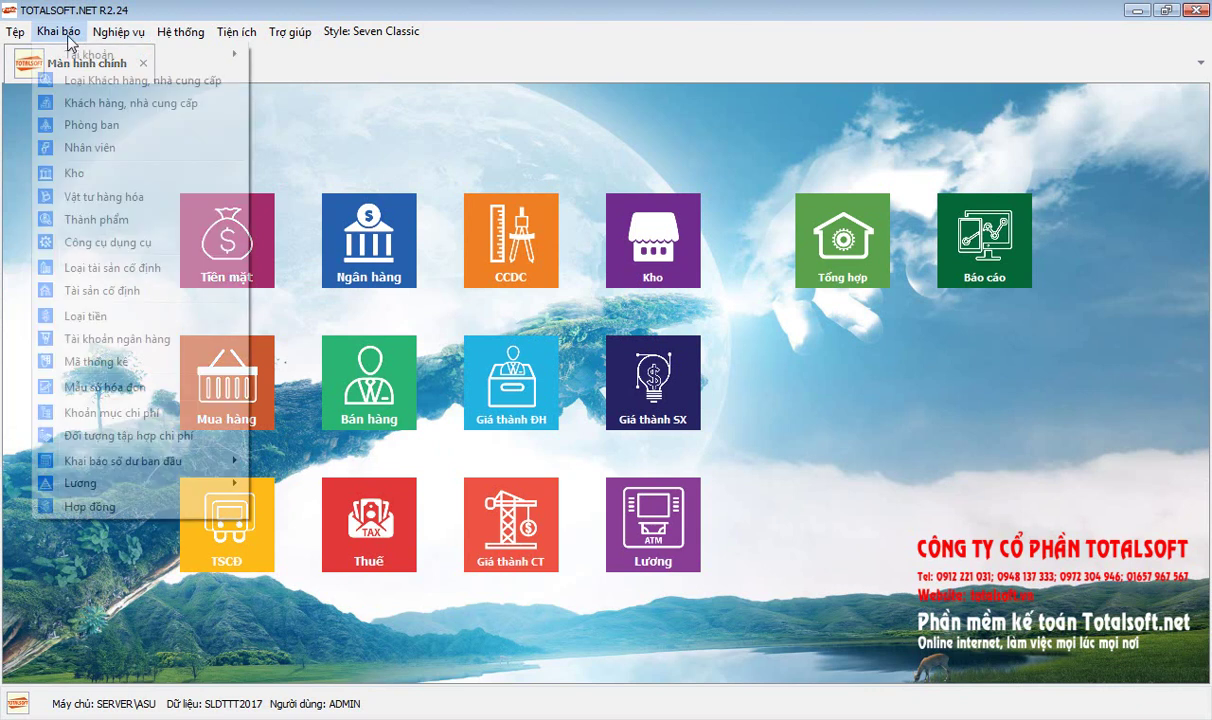
left_click(137, 81)
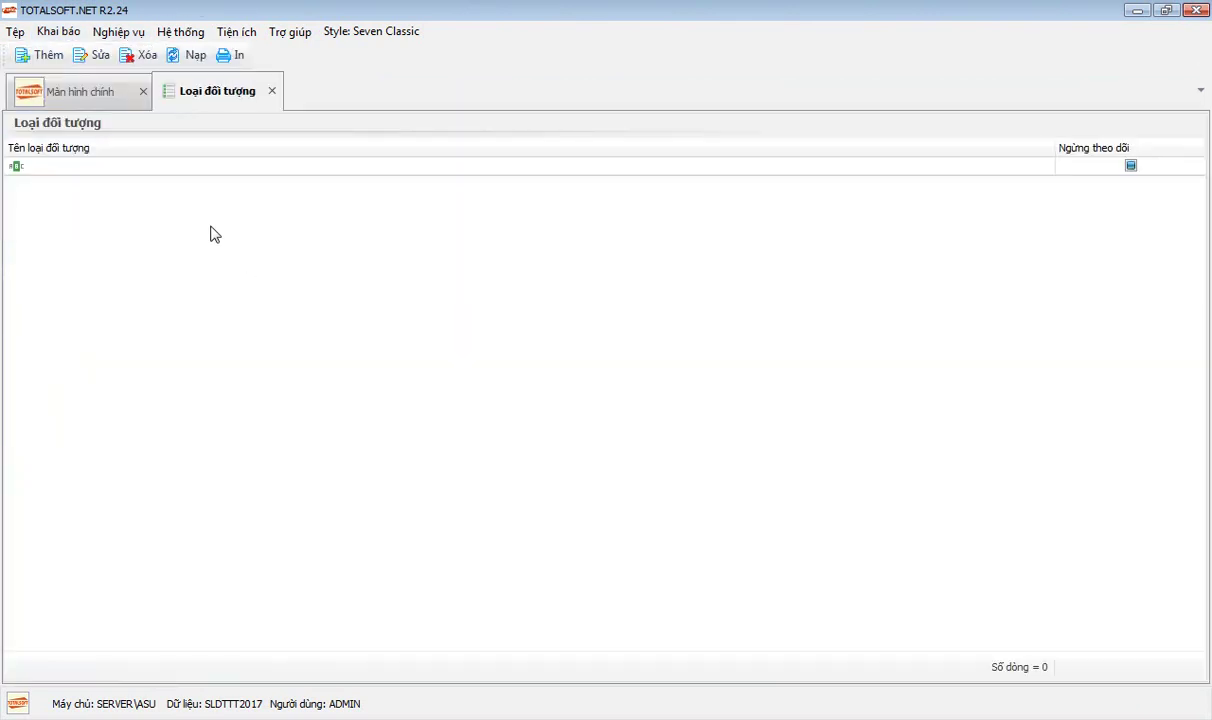
right_click(211, 233)
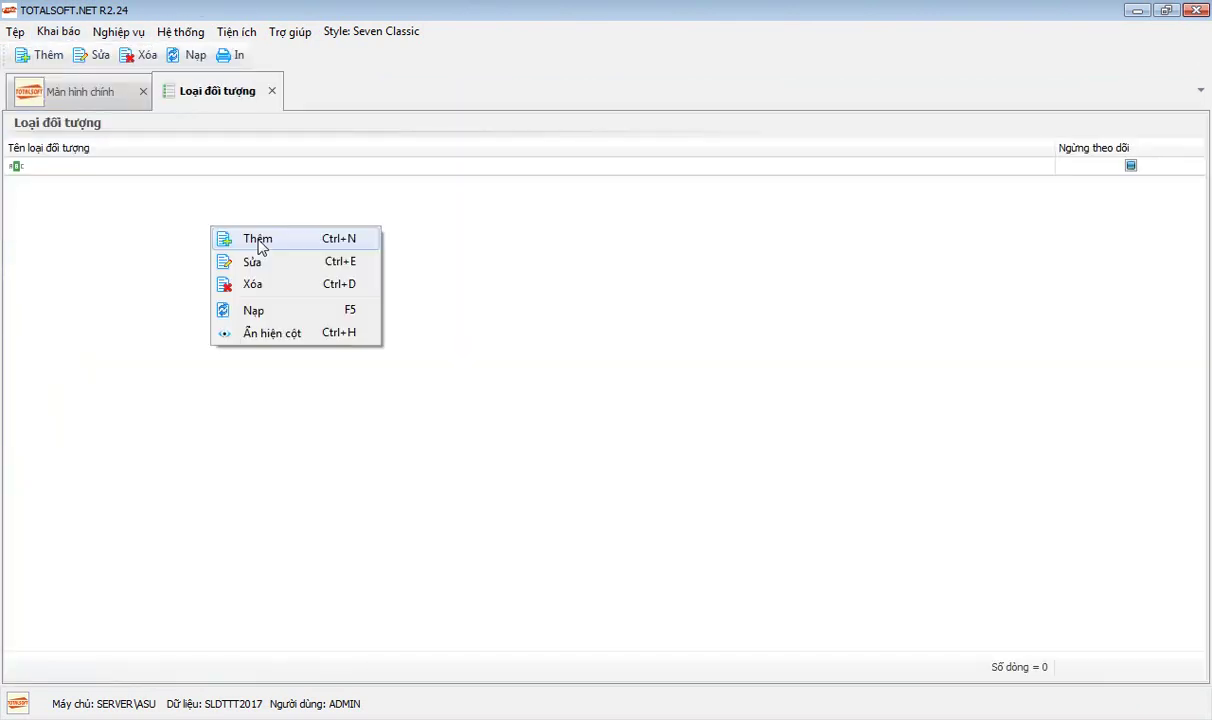
left_click(250, 245)
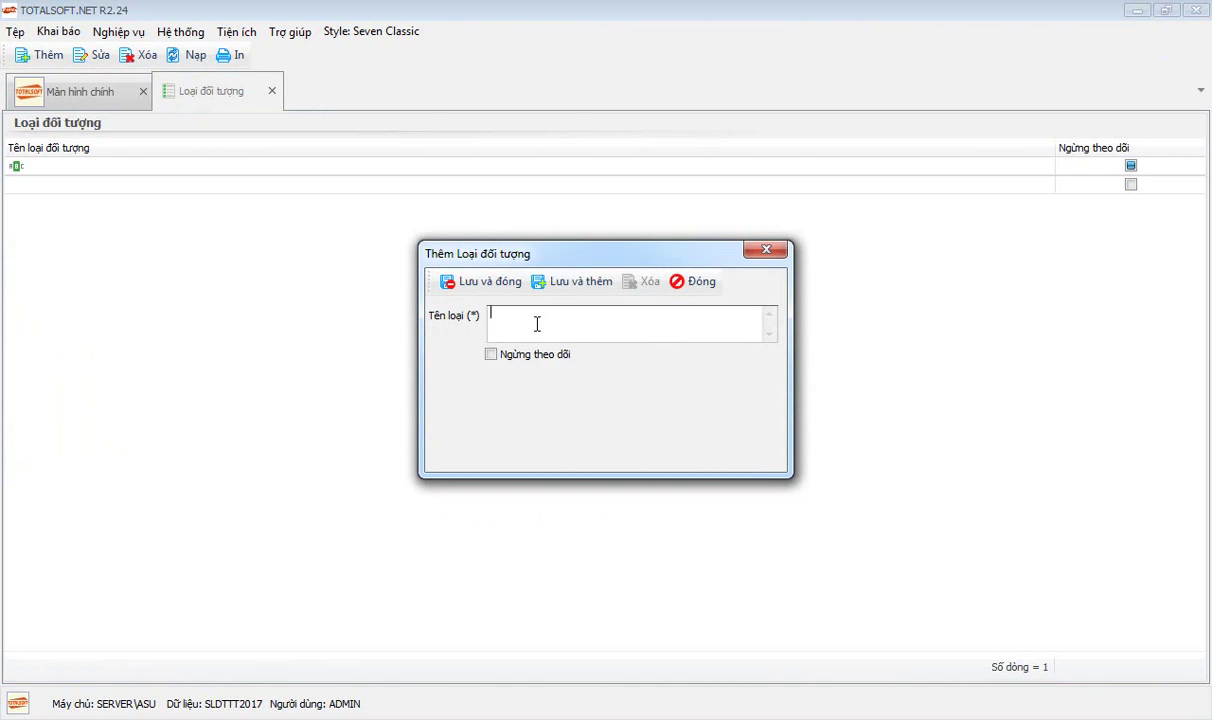
left_click(700, 283)
left_click(627, 436)
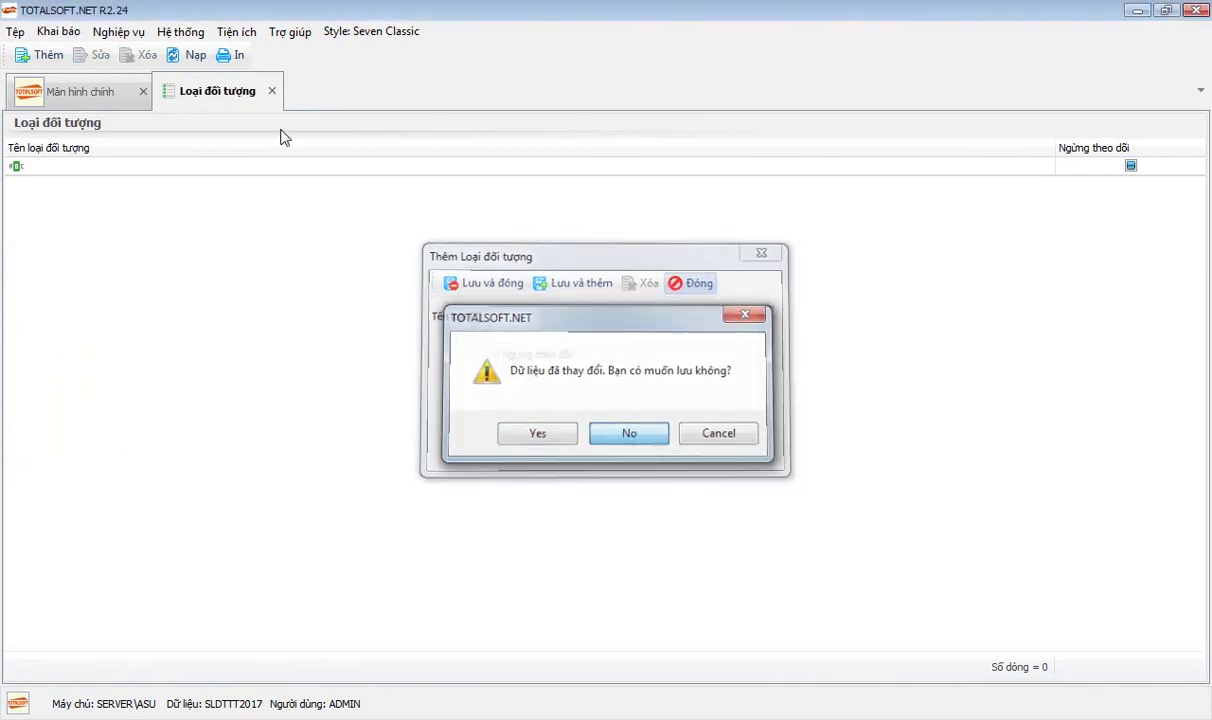
Close the types list and open the customers and suppliers declaration (Khách hàng, nhà cung cấp)
left_click(271, 91)
left_click(58, 31)
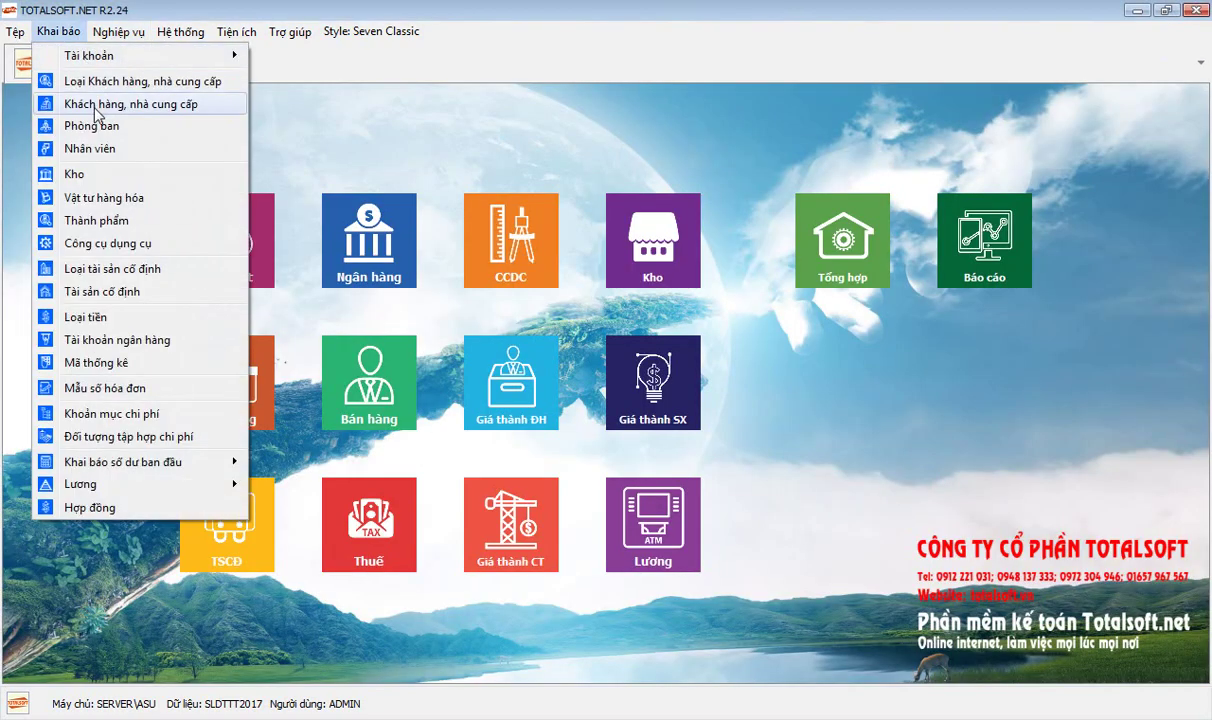
left_click(98, 110)
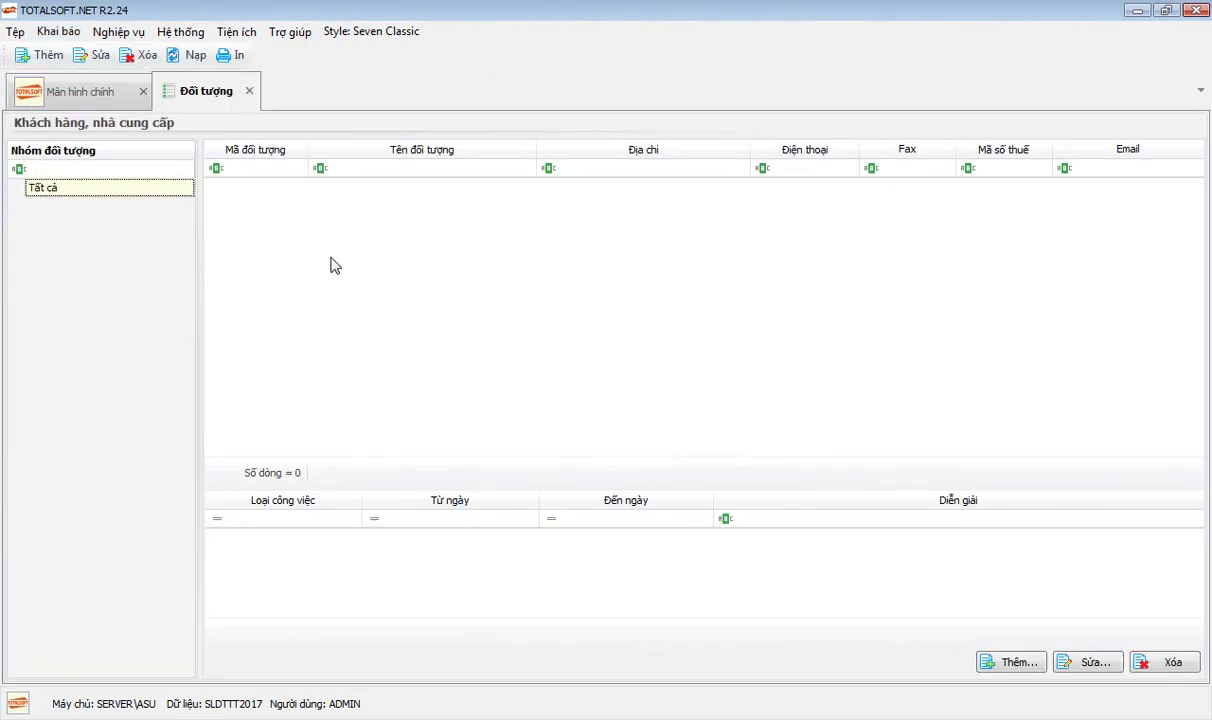
right_click(277, 226)
left_click(316, 246)
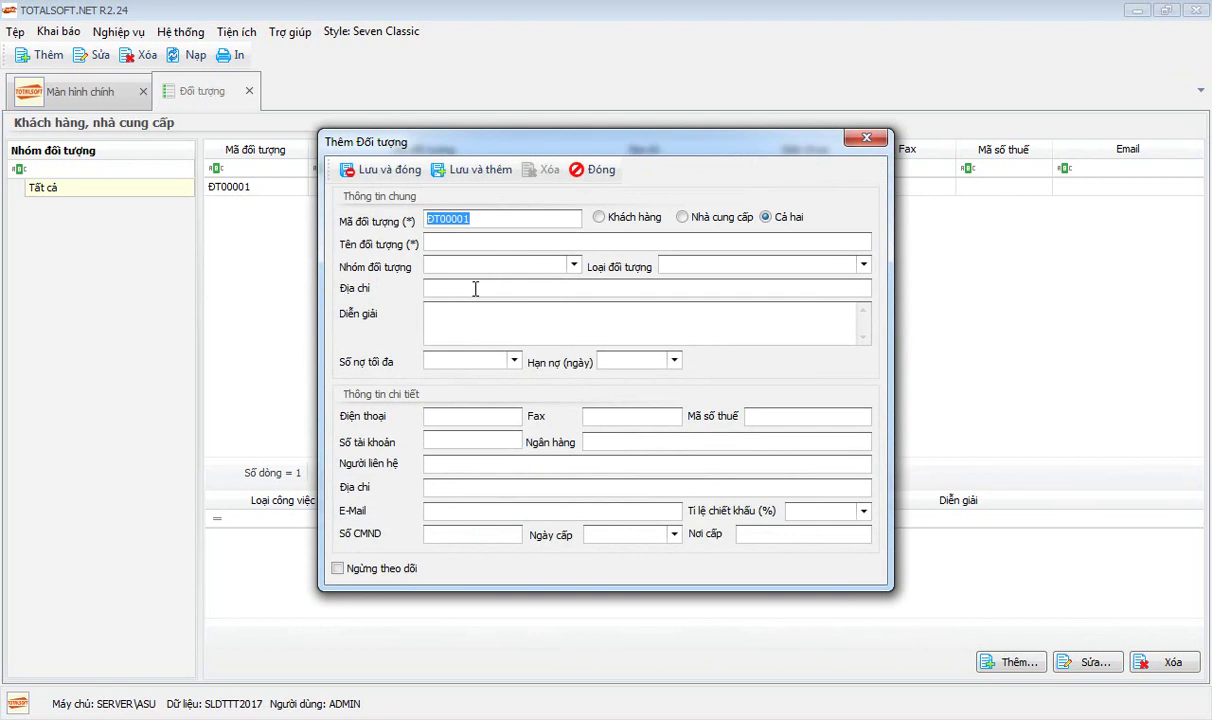
left_click(574, 266)
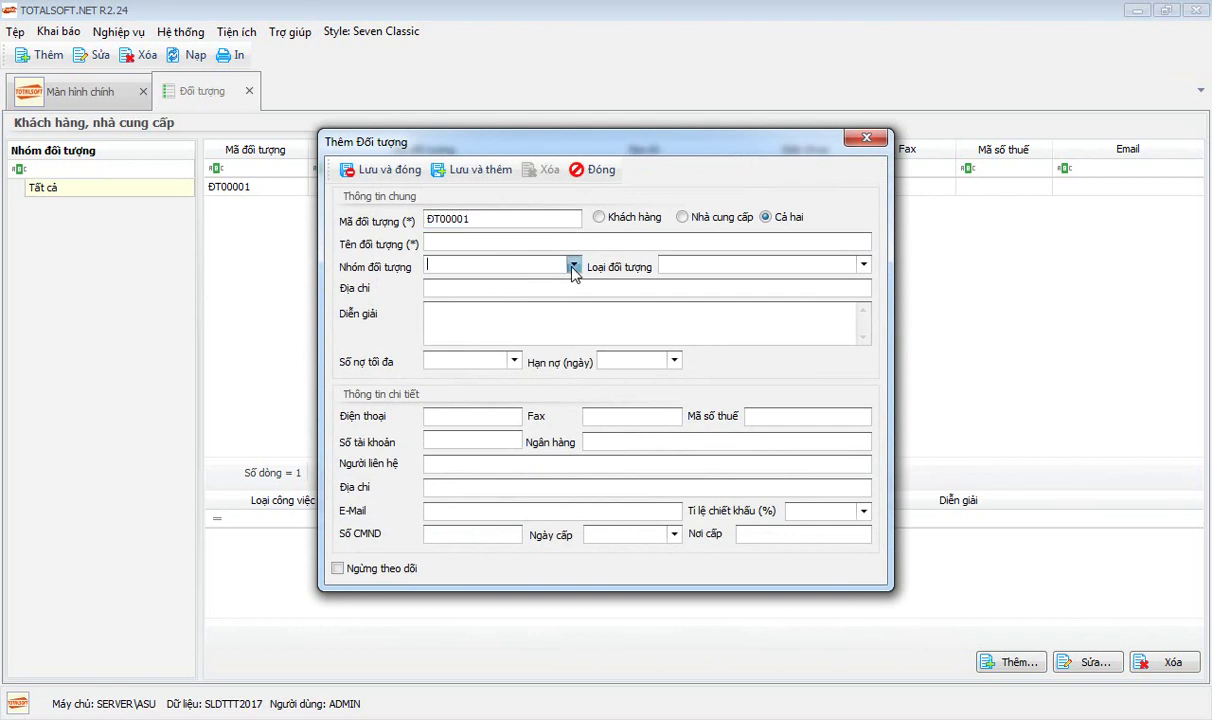
left_click(597, 170)
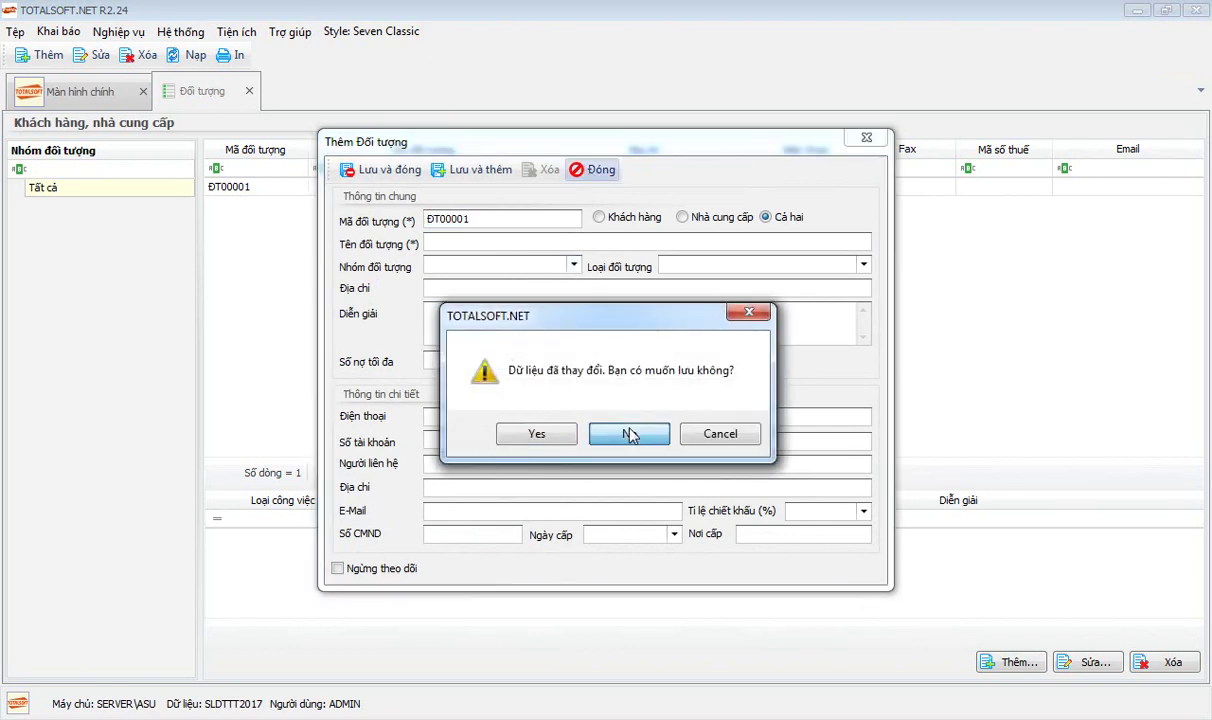
left_click(630, 430)
right_click(48, 231)
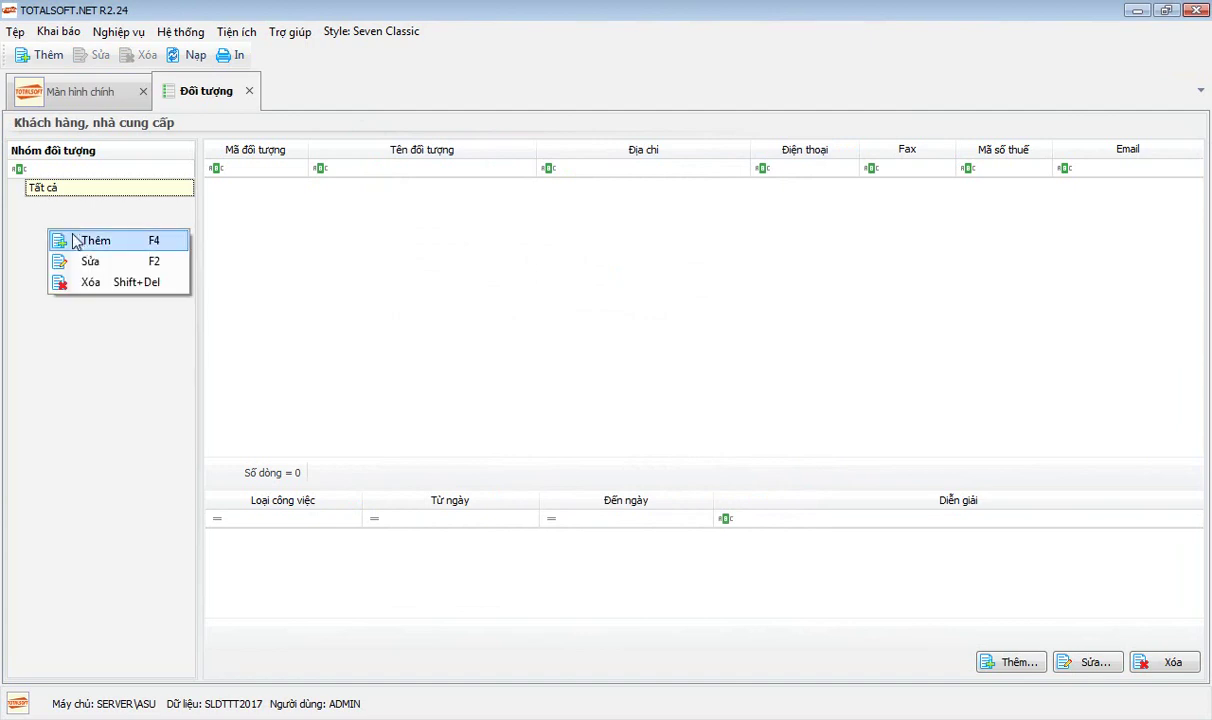
left_click(77, 243)
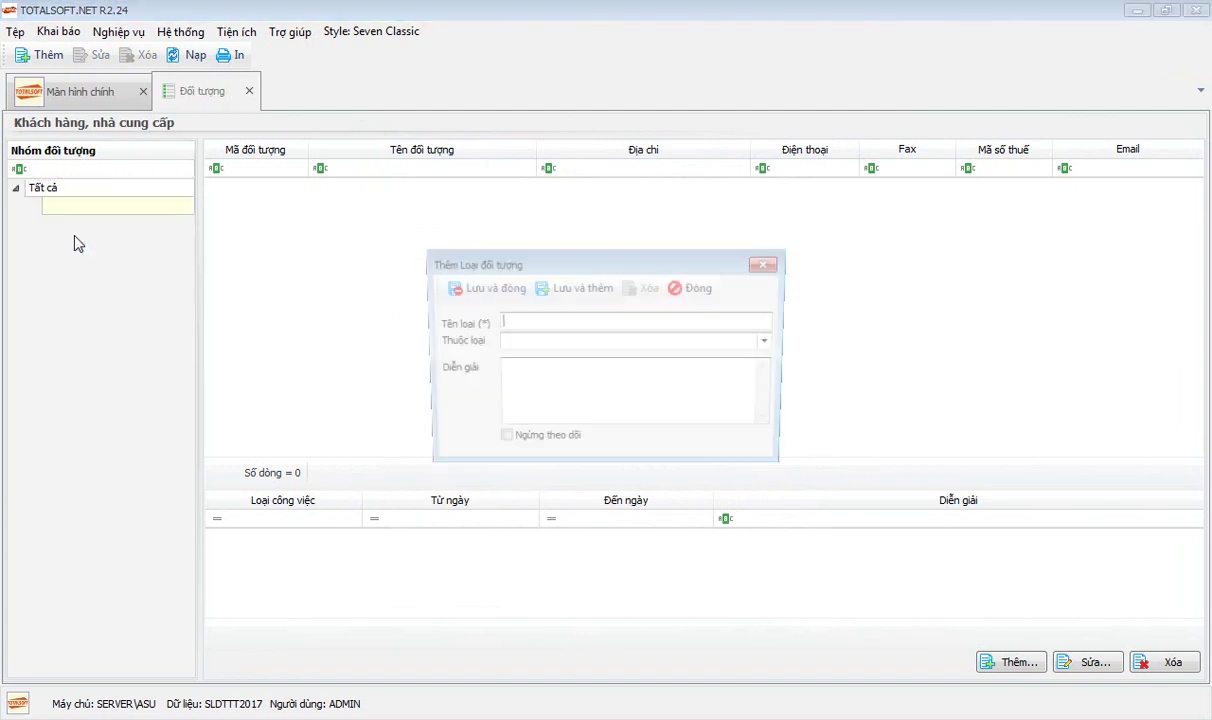
left_click(772, 342)
left_click(703, 288)
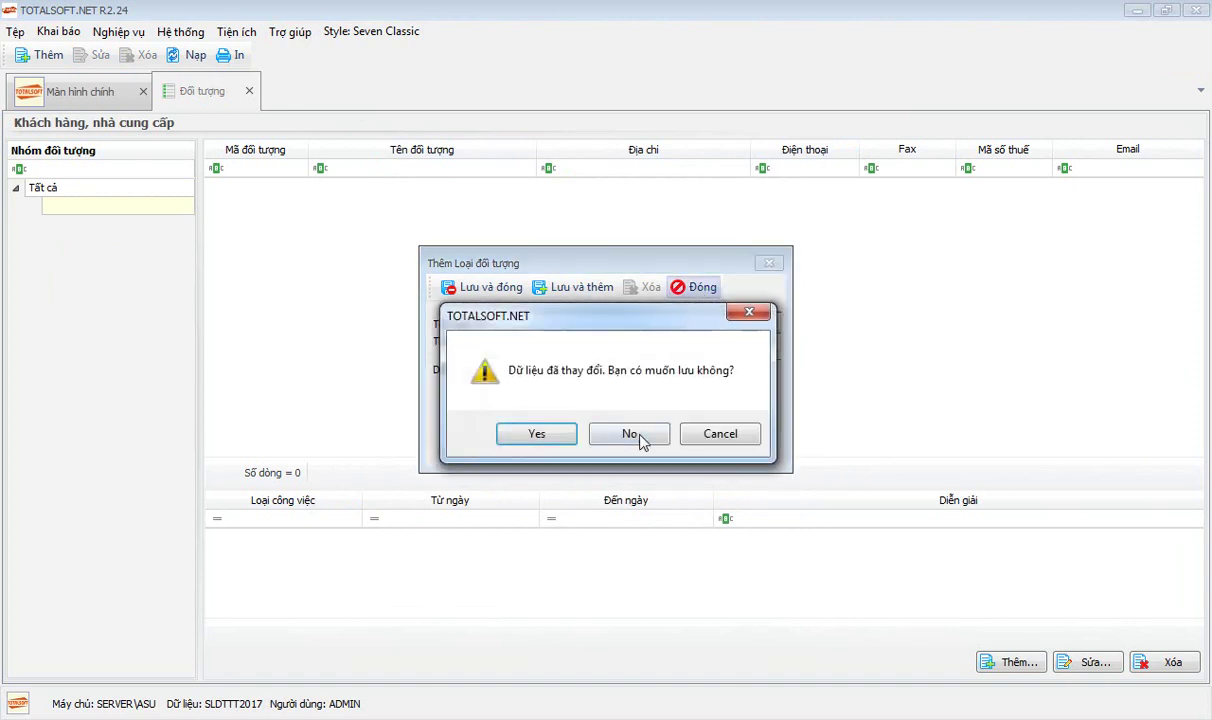
left_click(605, 412)
Add a customer and supplier type named "Khách thương xuyên" in the Loại đối tượng list and save it
left_click(62, 33)
left_click(102, 82)
right_click(290, 246)
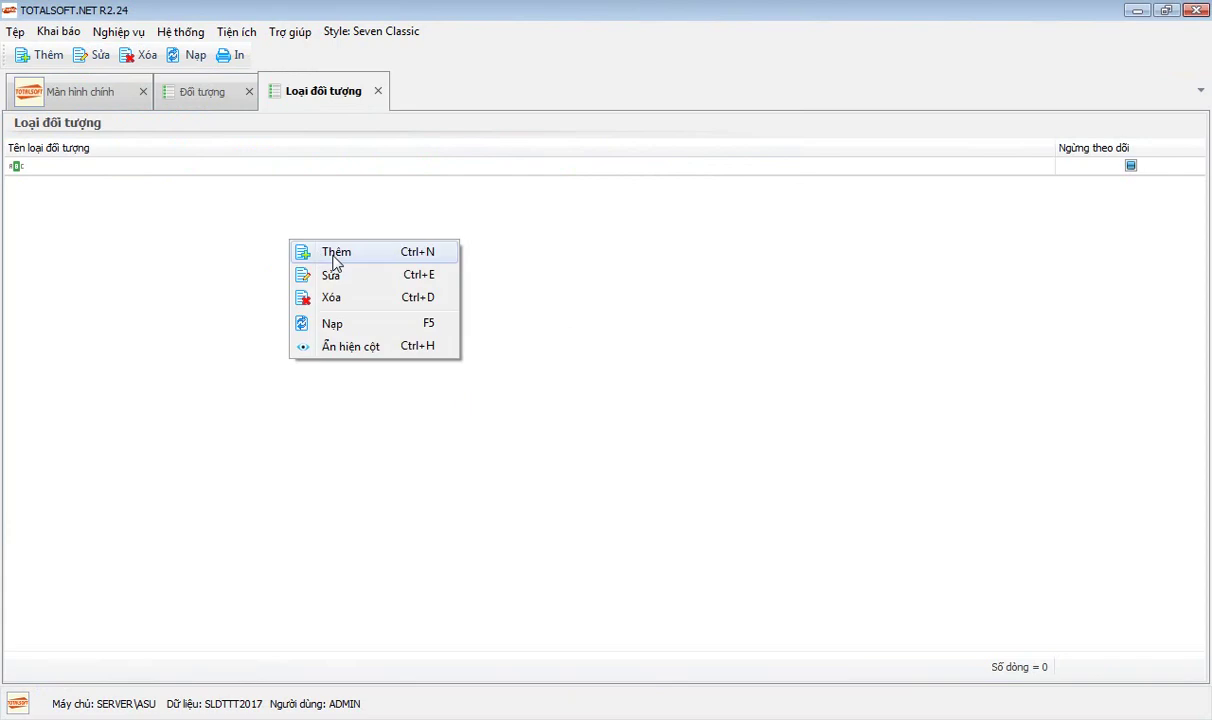
left_click(333, 252)
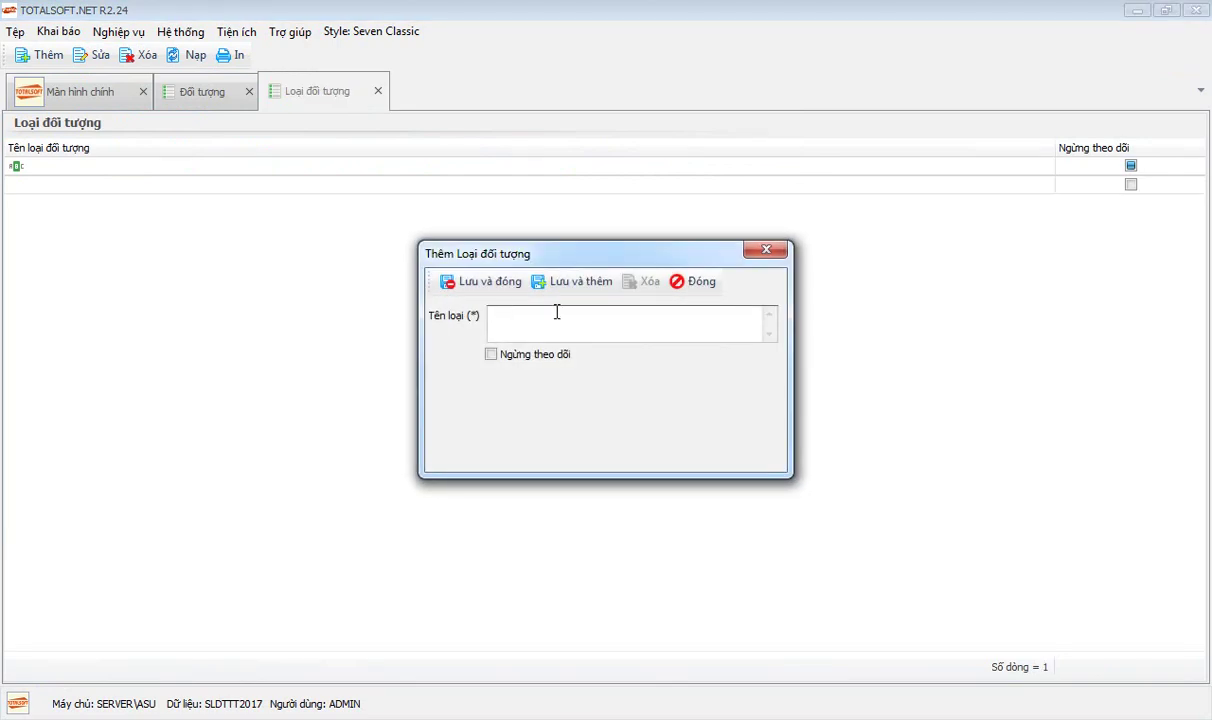
type("Khach thương xuyên")
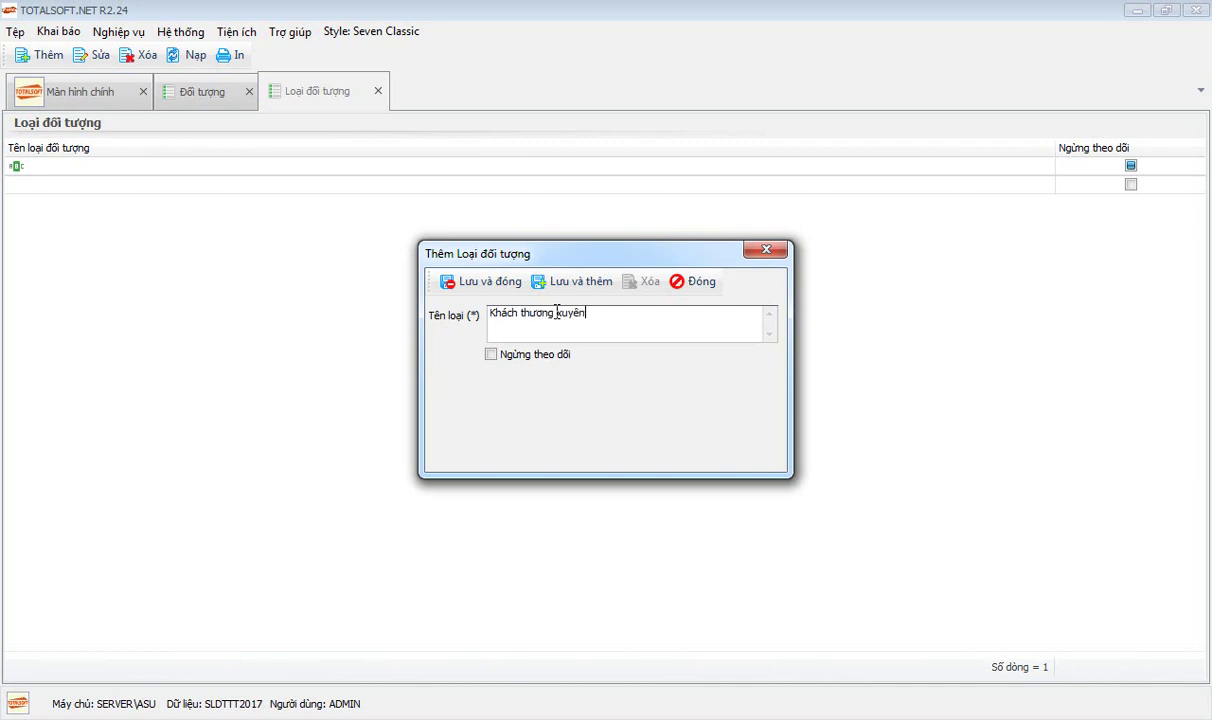
left_click(479, 284)
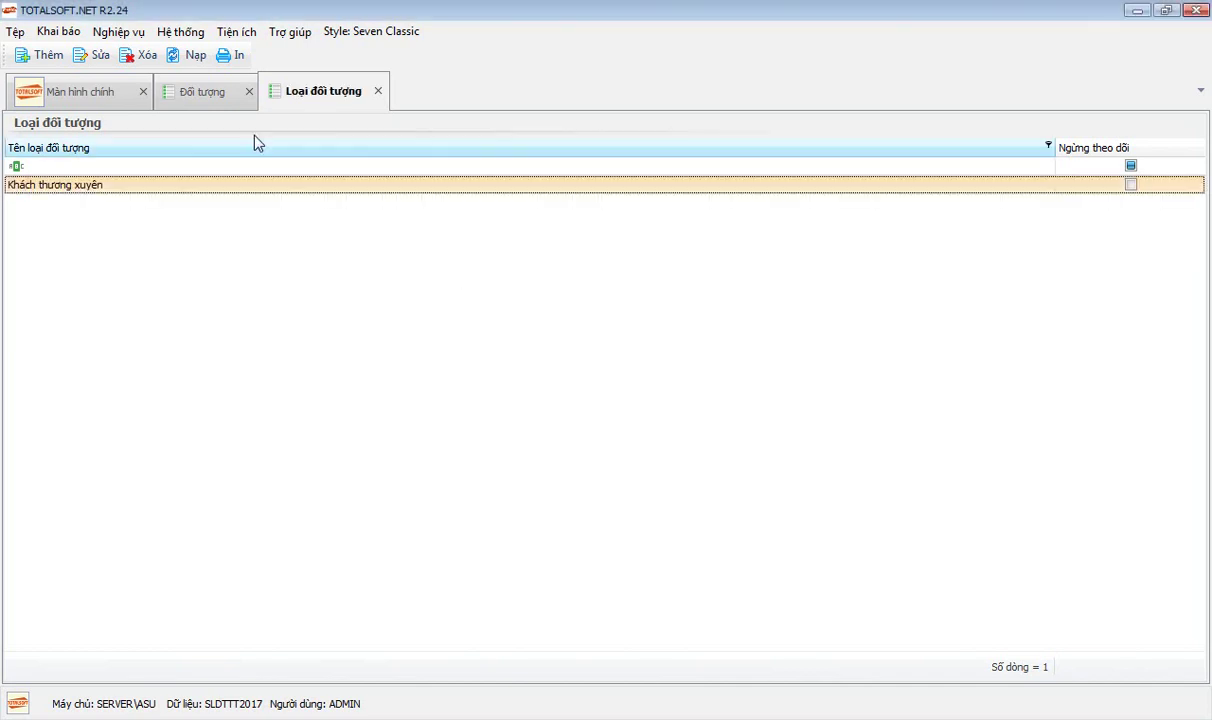
Add the group "Hà nội" under Tất cả in the customers and suppliers' group list and save it
left_click(213, 98)
right_click(268, 208)
right_click(86, 212)
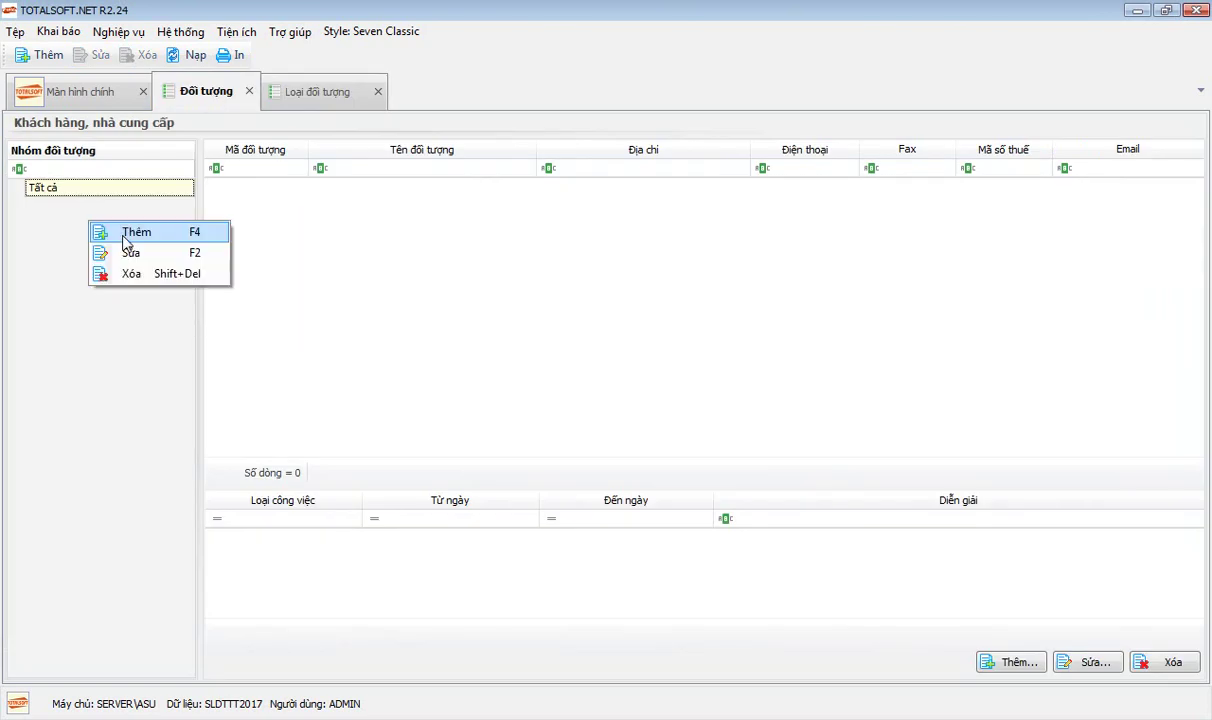
left_click(100, 233)
left_click(613, 347)
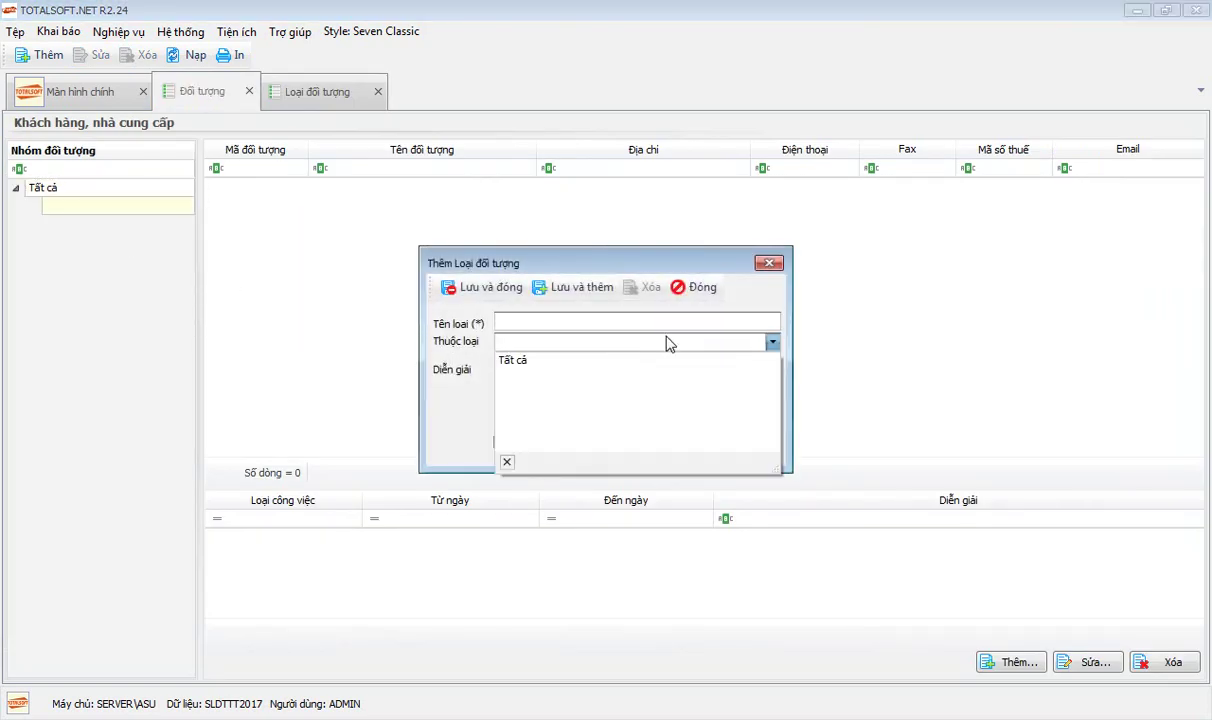
left_click(558, 318)
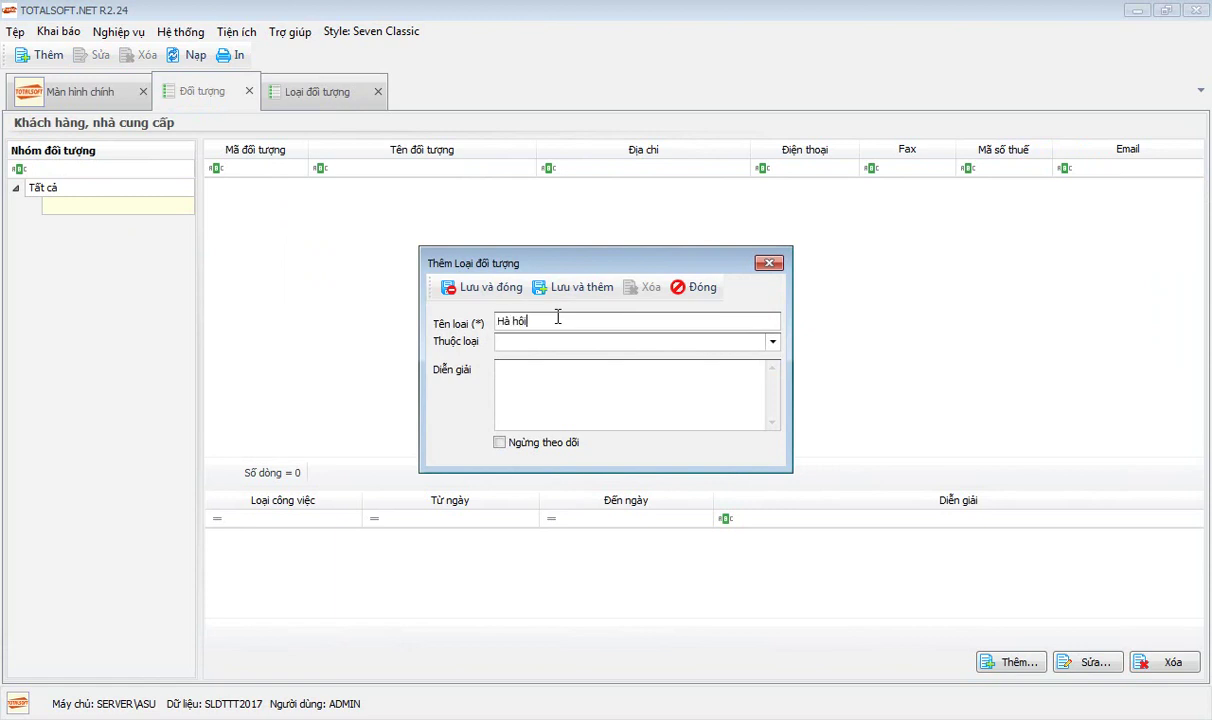
type("Hà nội")
key("Tab")
left_click(581, 347)
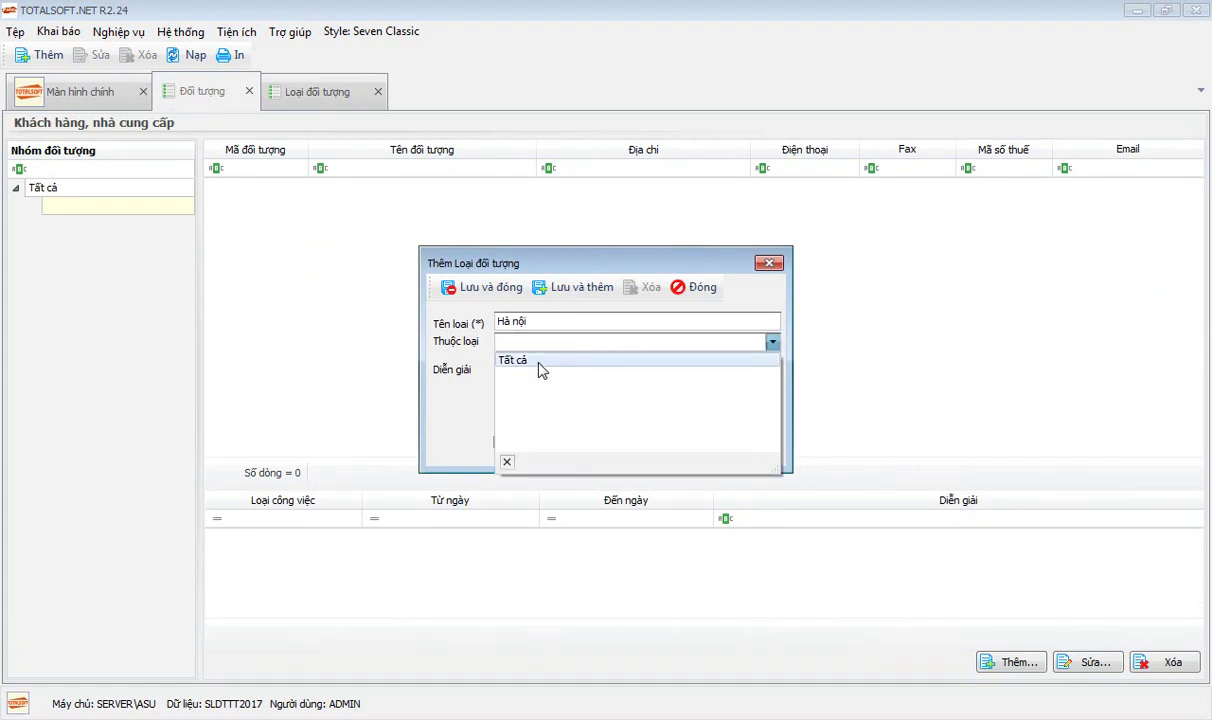
left_click(537, 362)
left_click(470, 296)
Add a second group named "Hà Nam" with Tất cả as its parent and save it
right_click(46, 238)
left_click(75, 248)
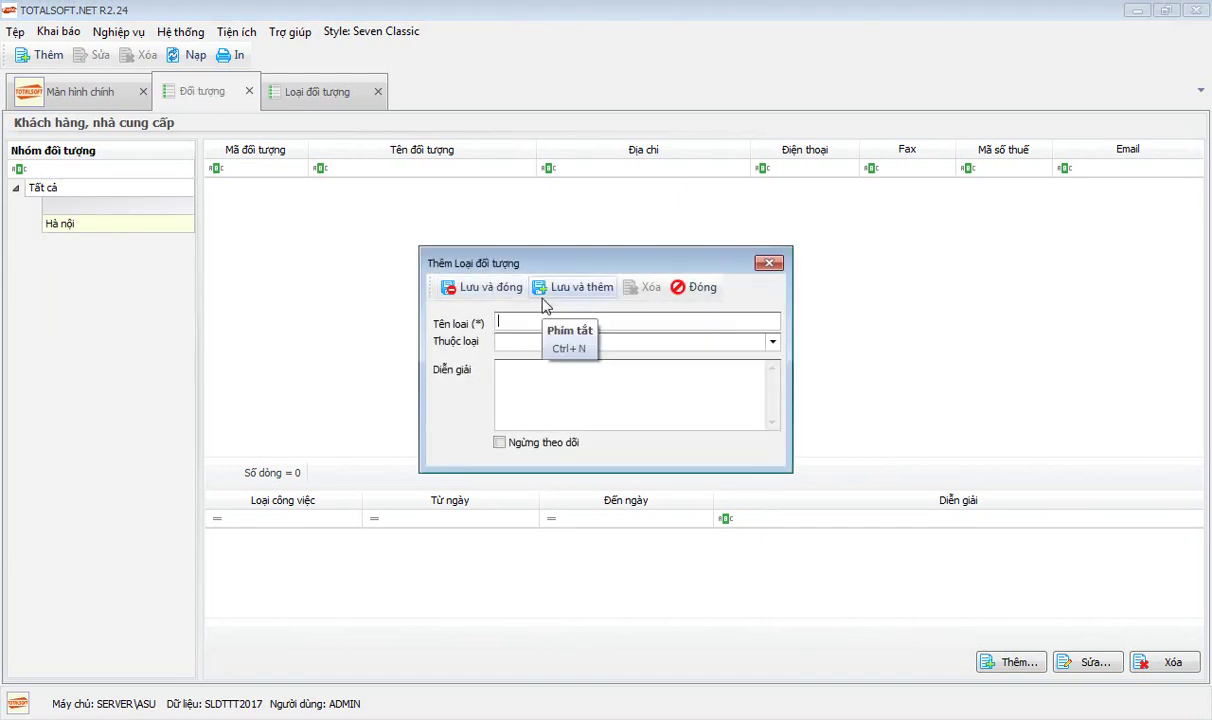
type("Hà Nam")
left_click(537, 344)
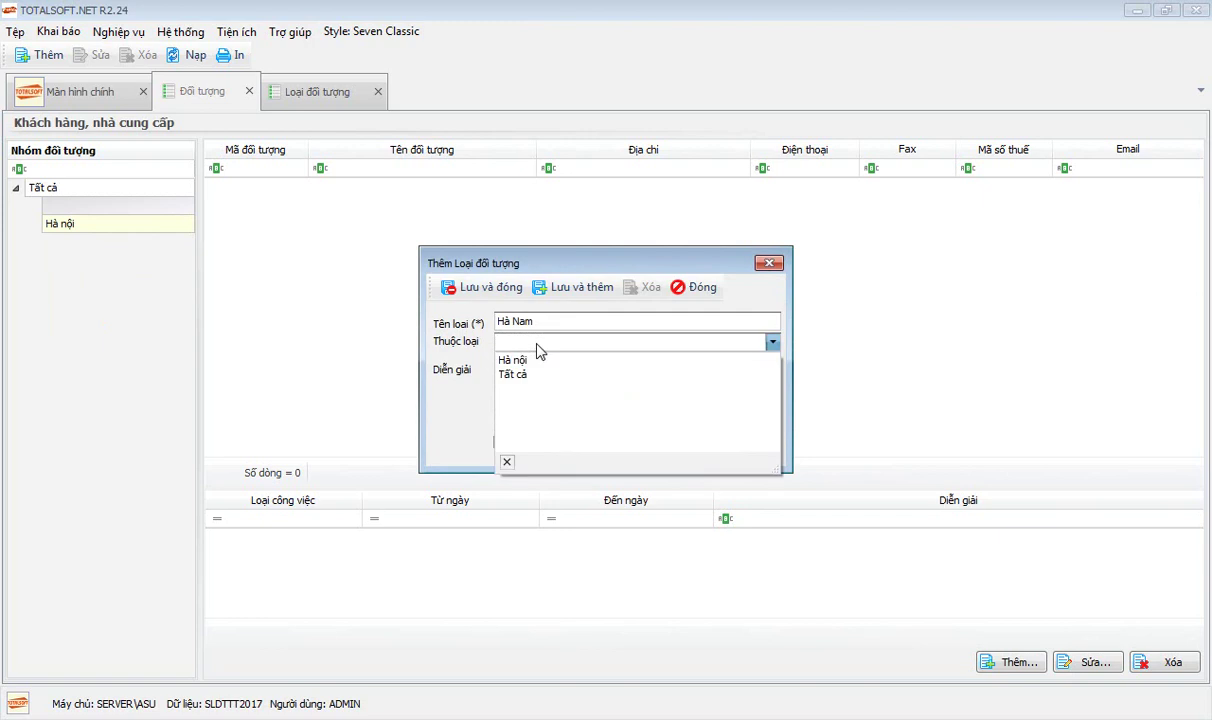
left_click(527, 373)
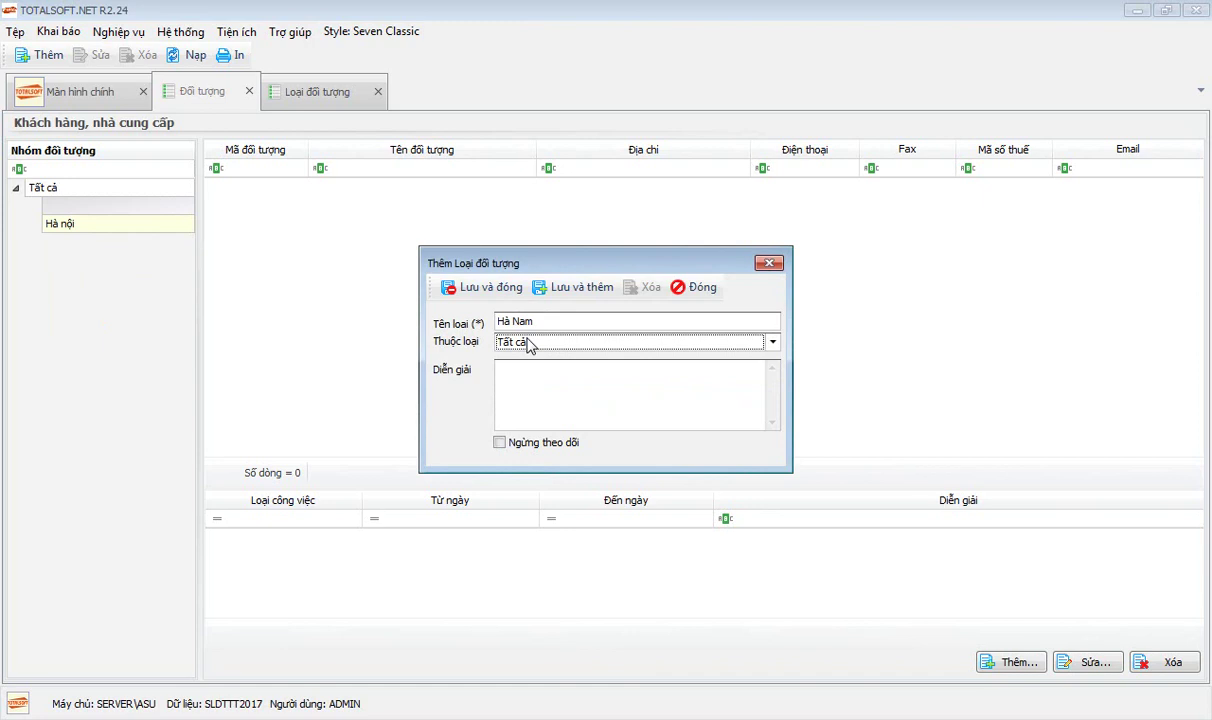
left_click(531, 343)
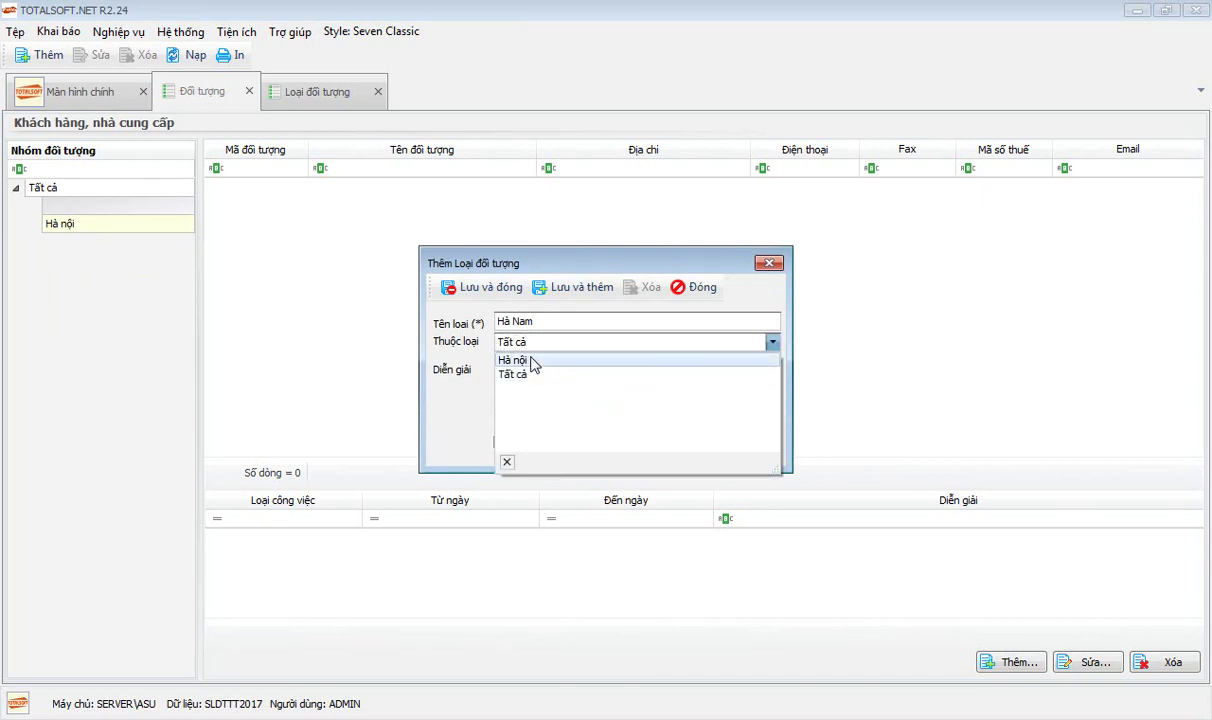
left_click(447, 285)
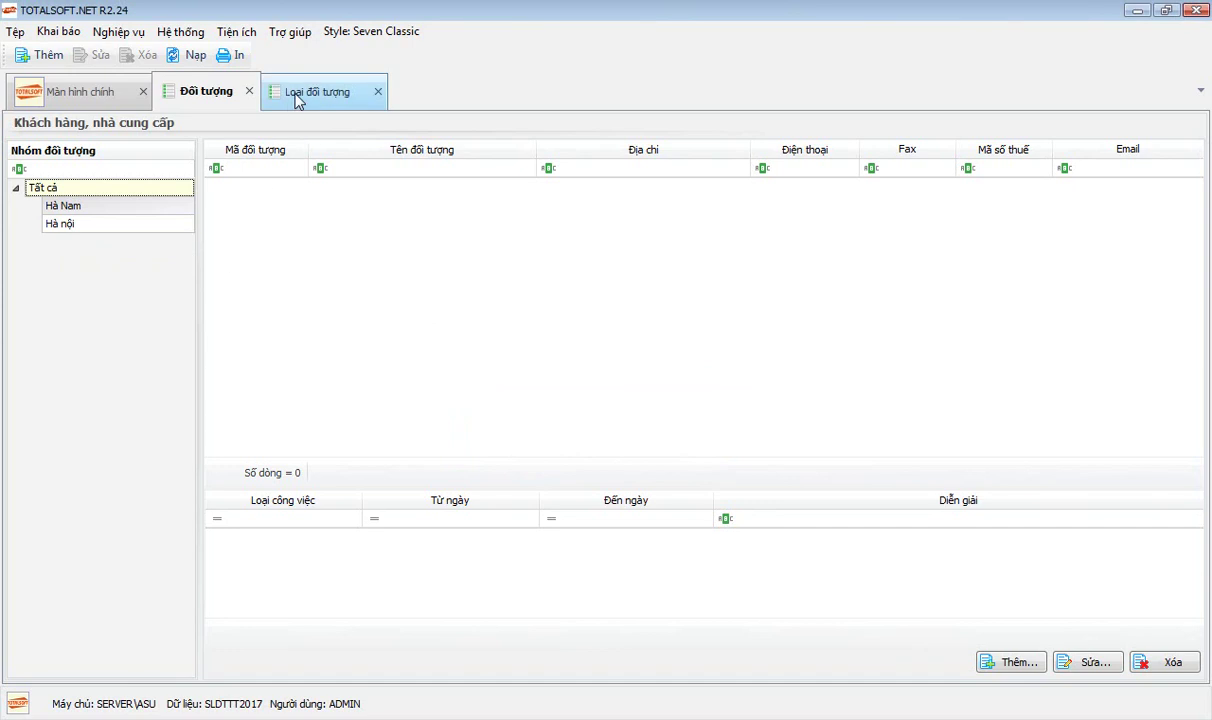
Close the customers and suppliers list and the types list, and open the departments declaration (Phòng ban)
right_click(266, 217)
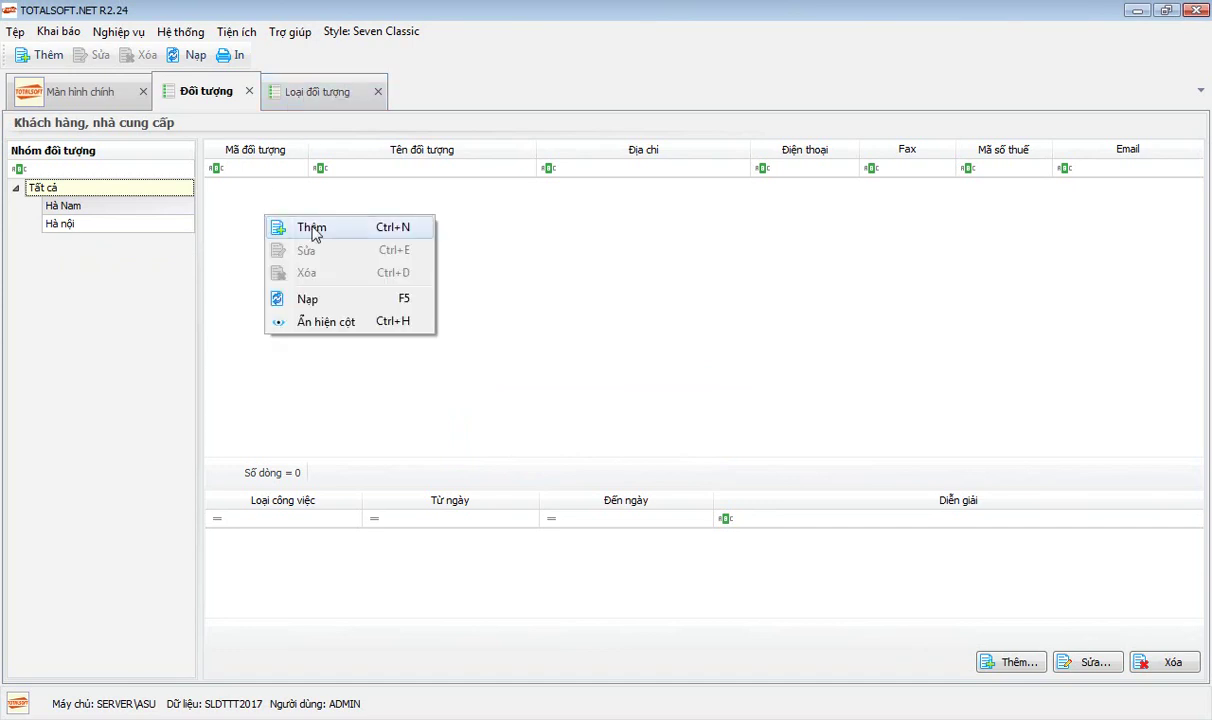
left_click(204, 289)
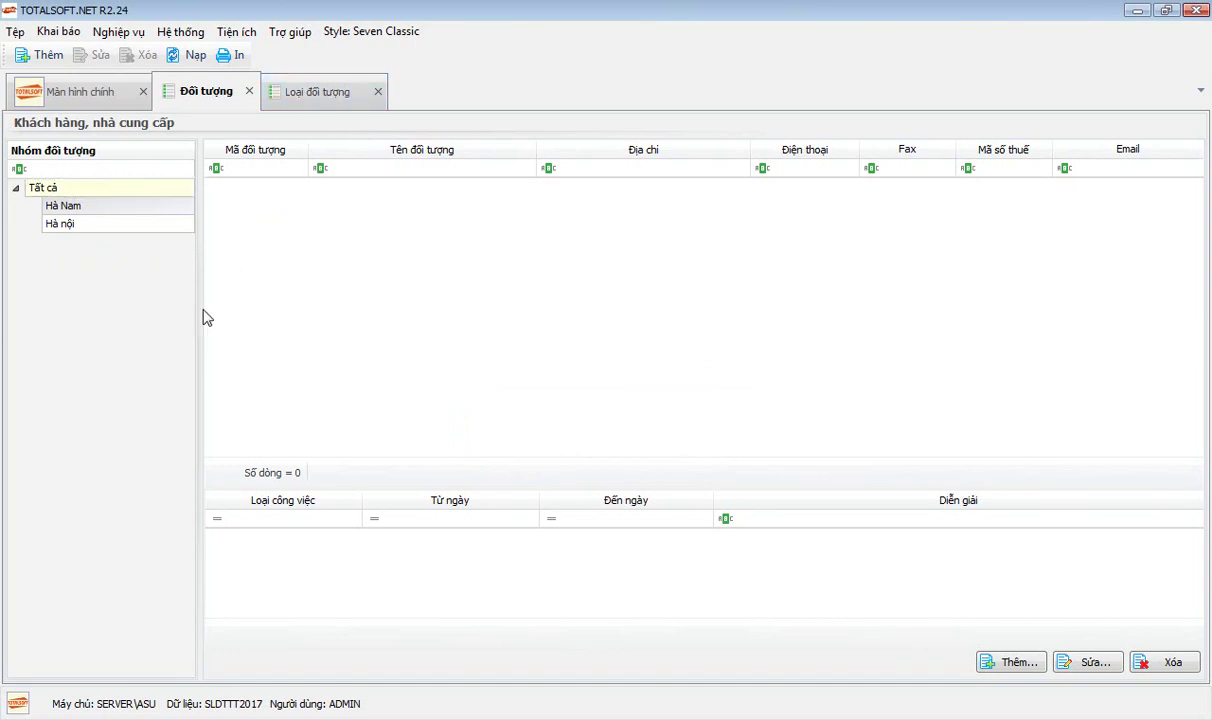
left_click(251, 91)
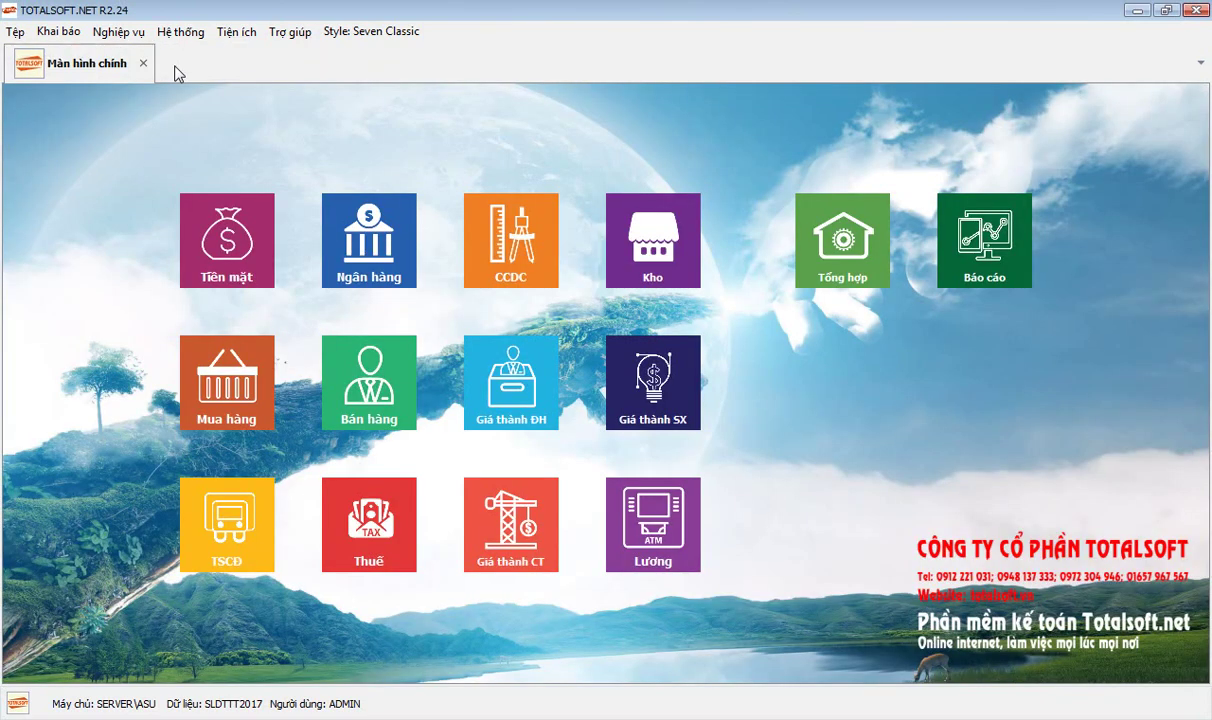
left_click(55, 31)
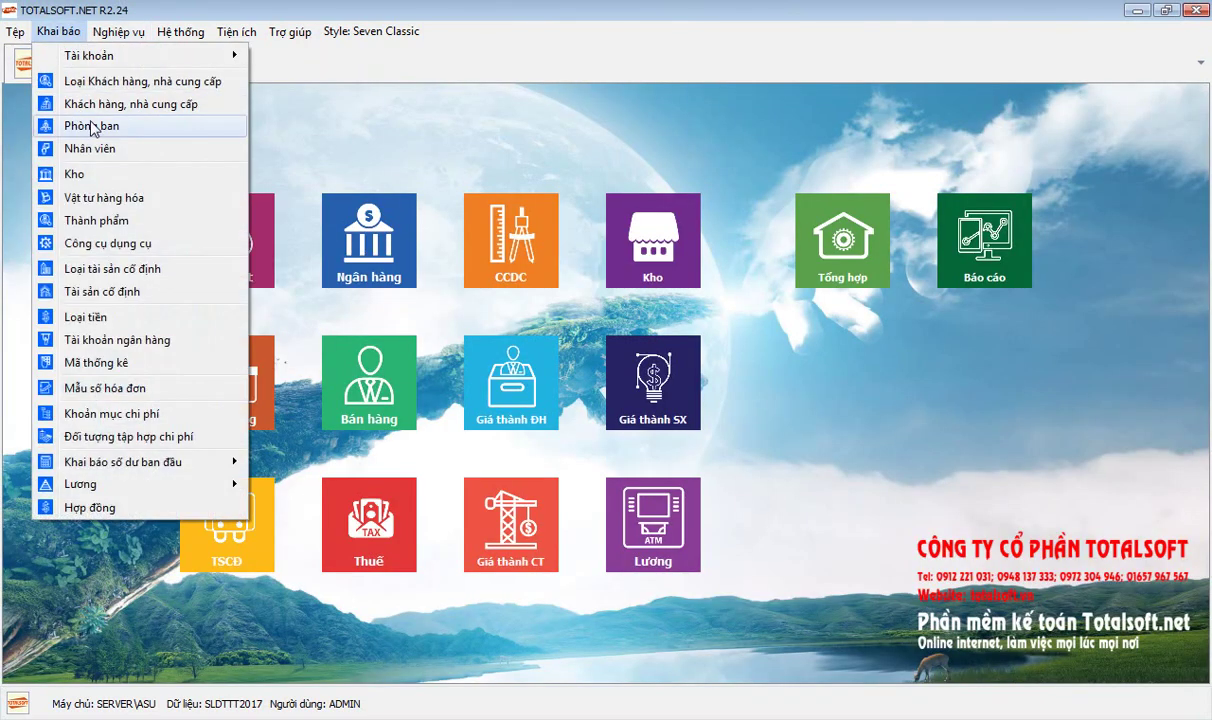
left_click(92, 128)
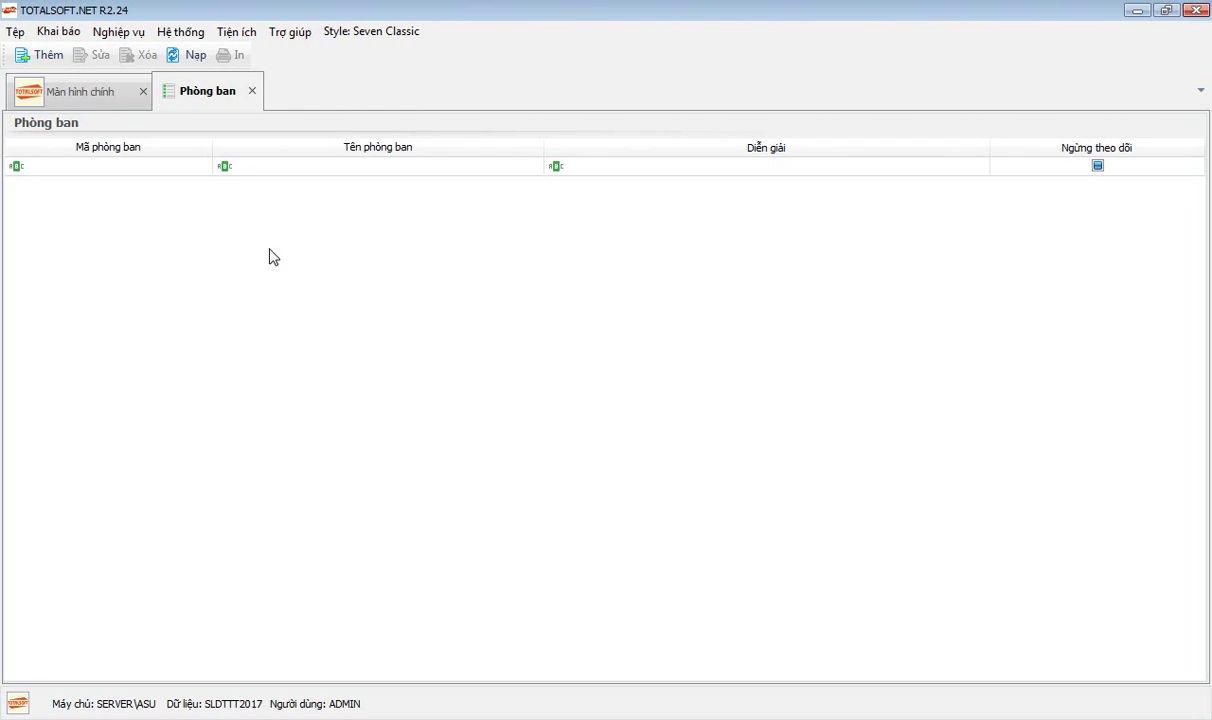
View the blank new department form, discard it without saving and close the departments list
right_click(190, 212)
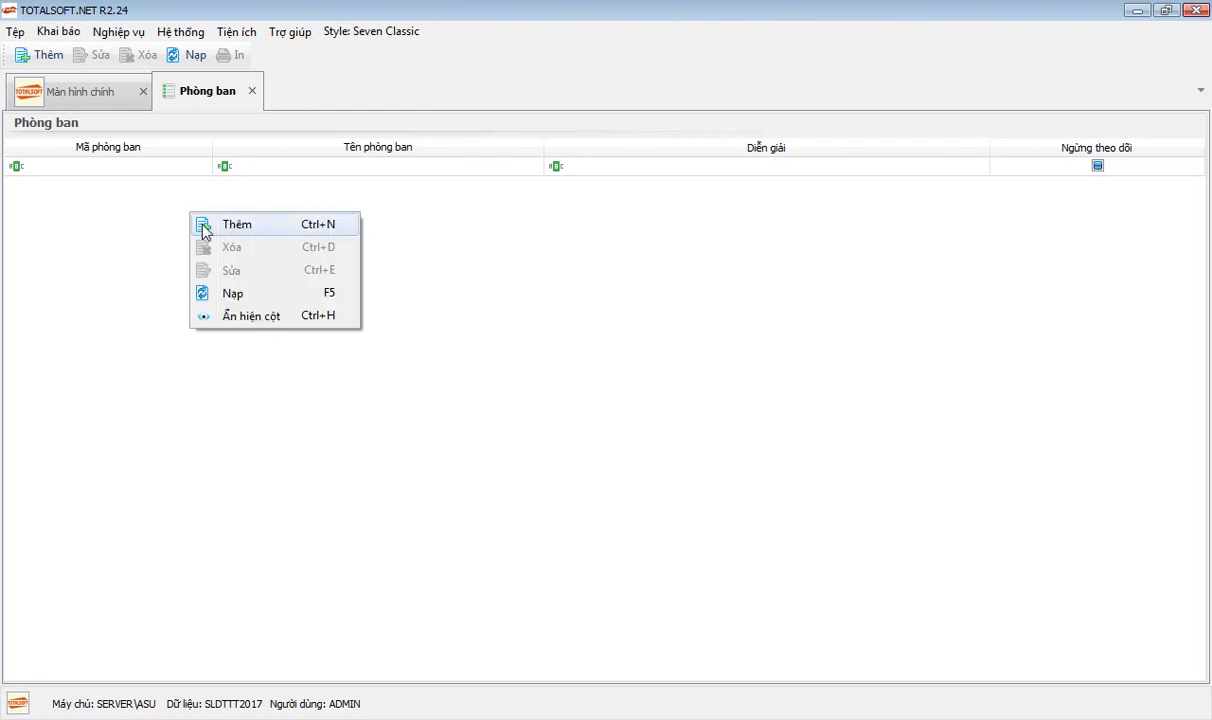
left_click(283, 228)
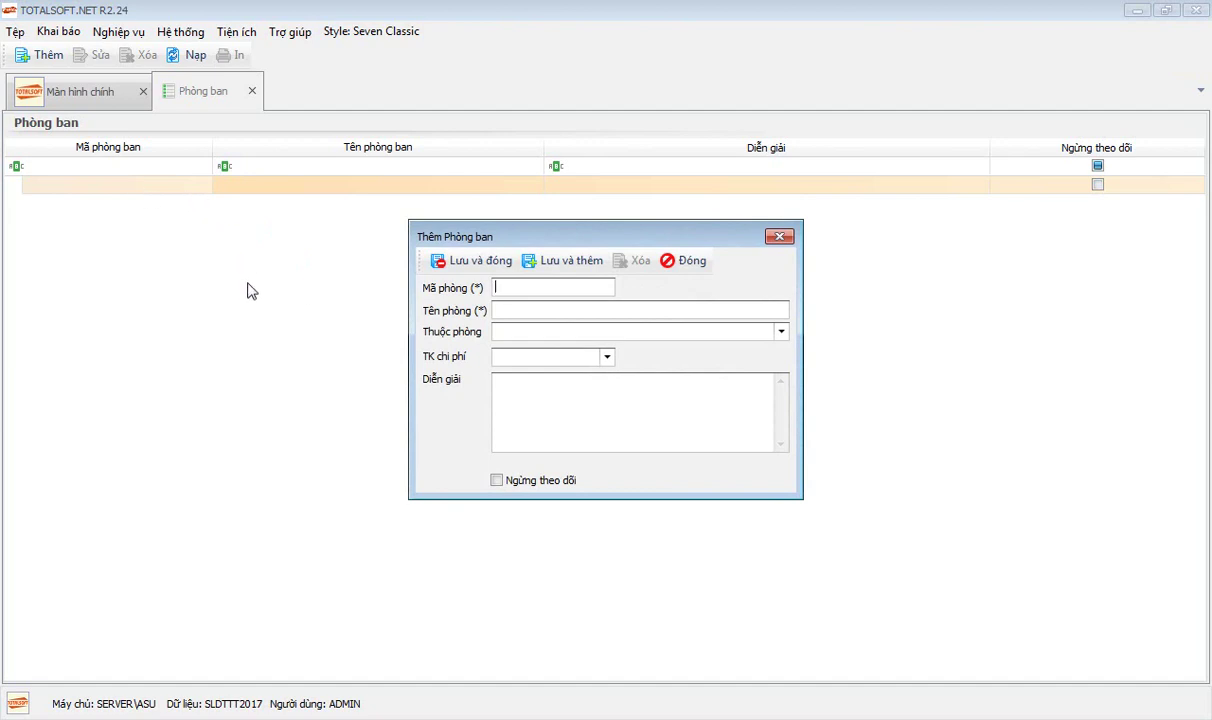
left_click(684, 262)
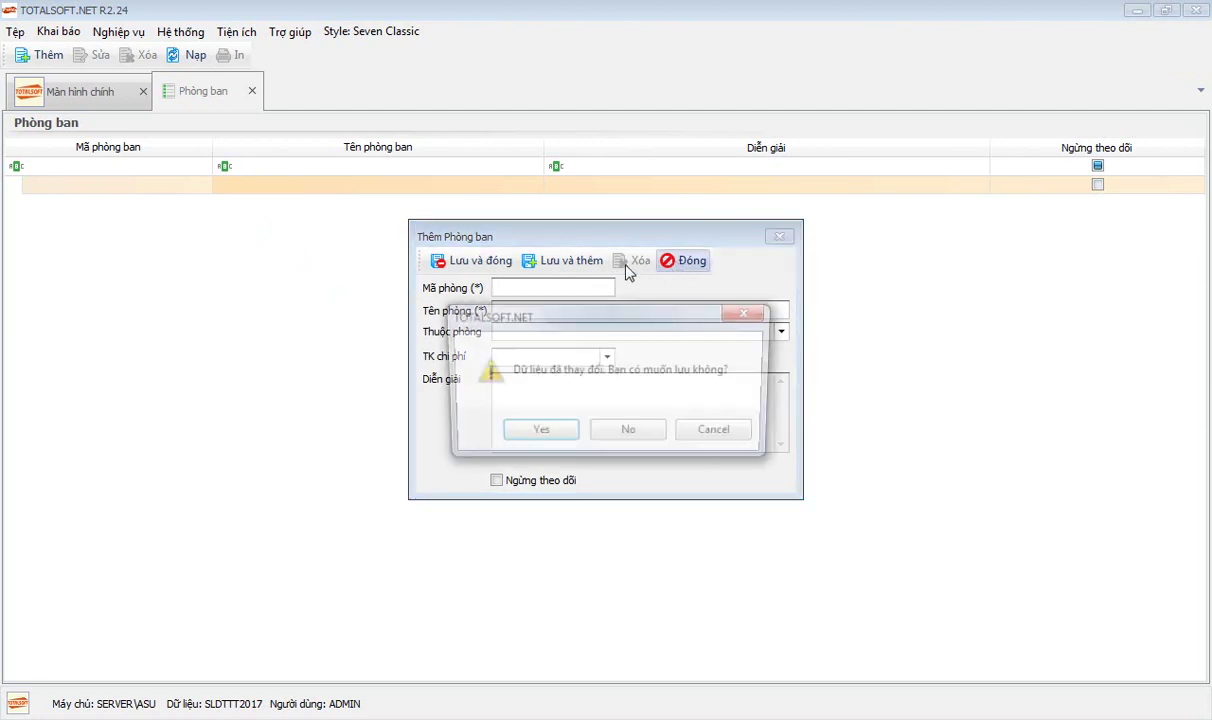
left_click(626, 430)
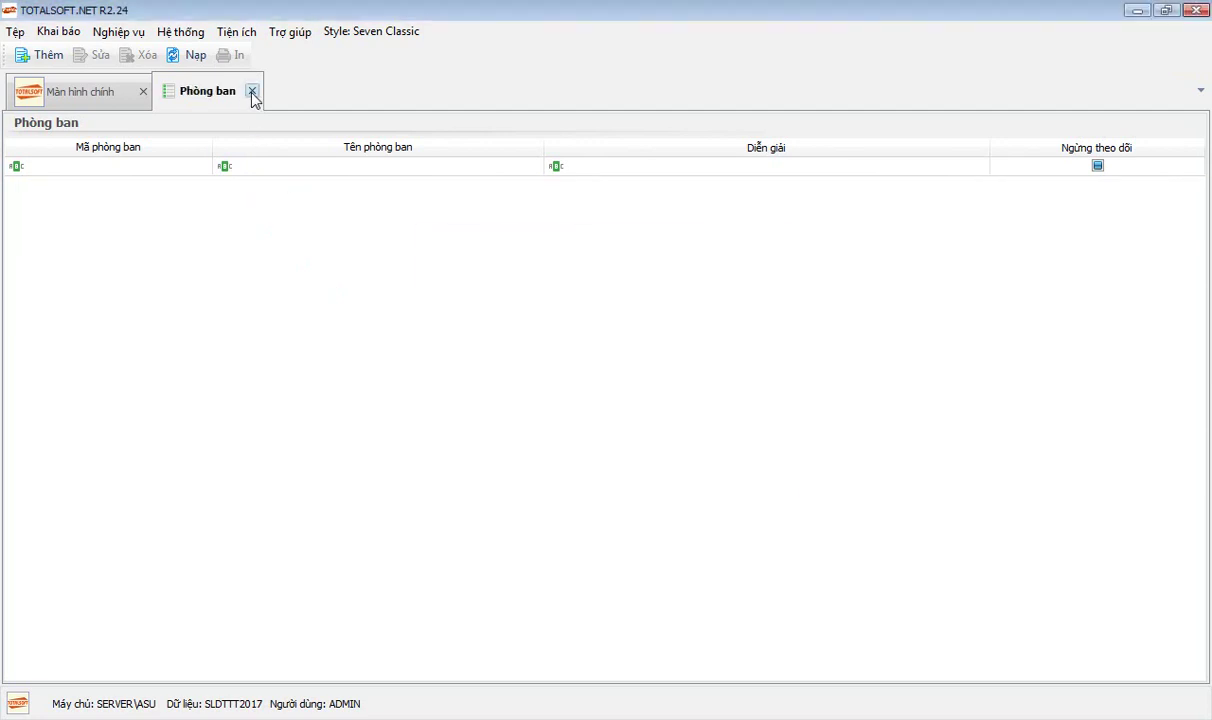
left_click(253, 92)
View the employee list (Nhân viên) from the declarations, including its record commands, and close it
left_click(58, 31)
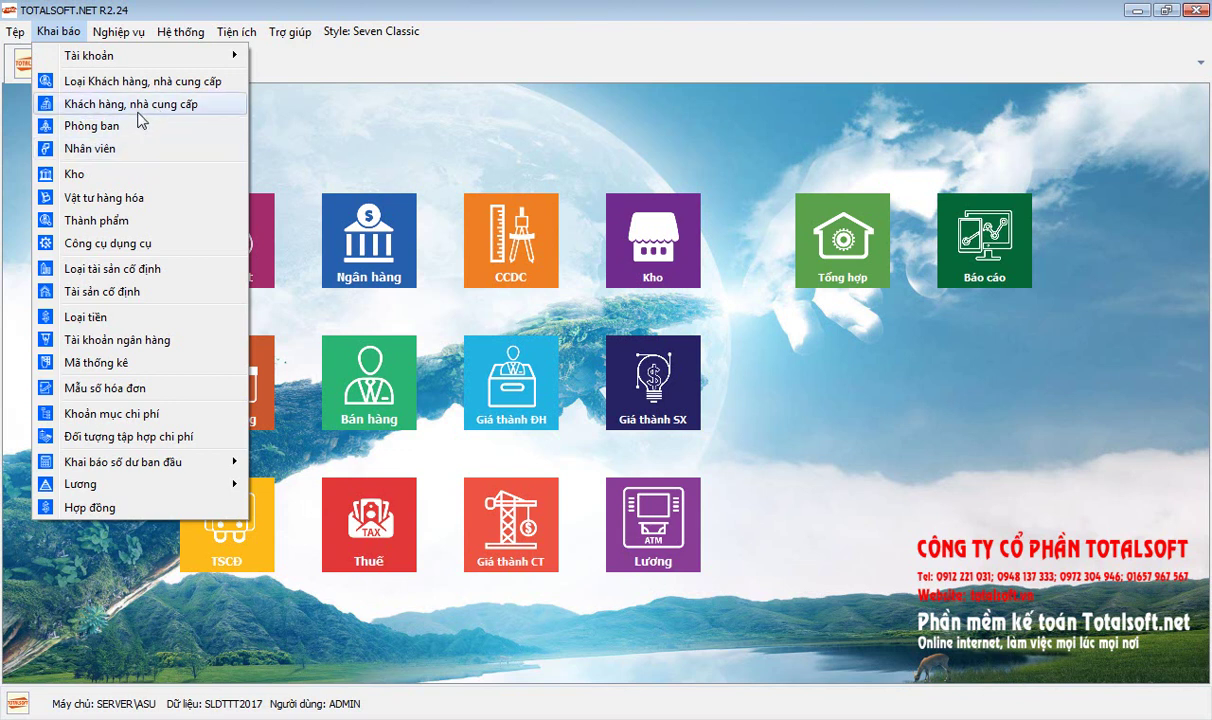
left_click(111, 153)
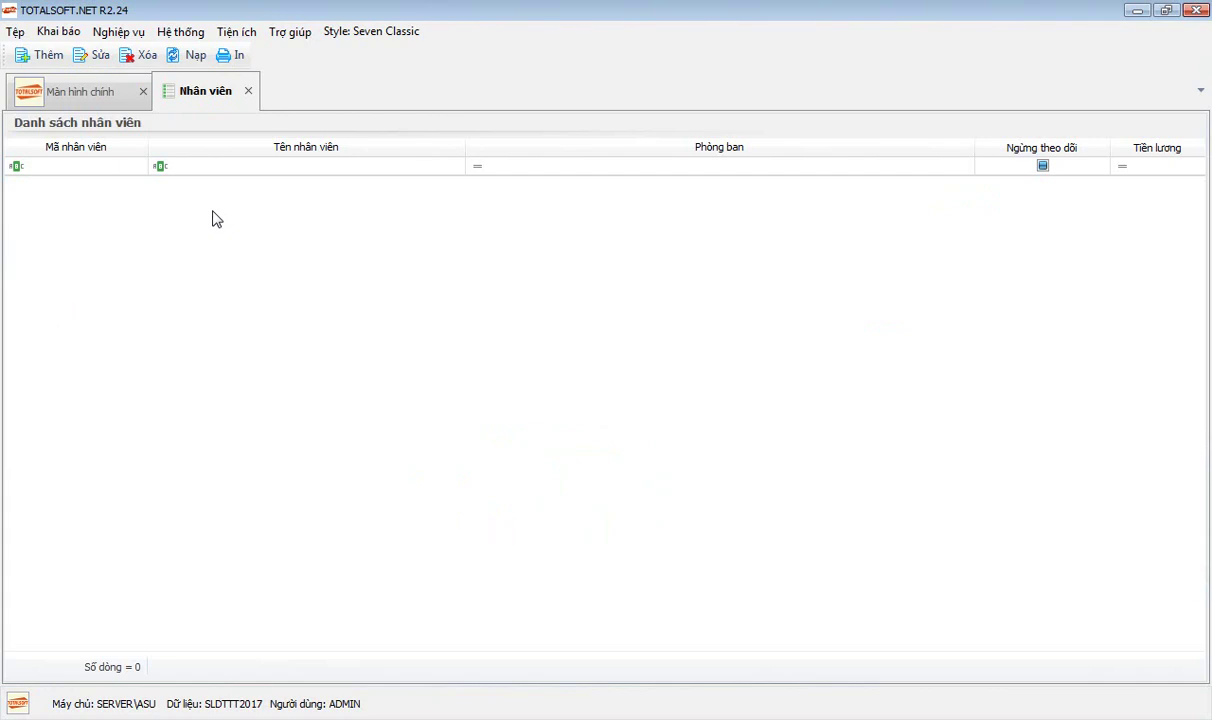
right_click(212, 213)
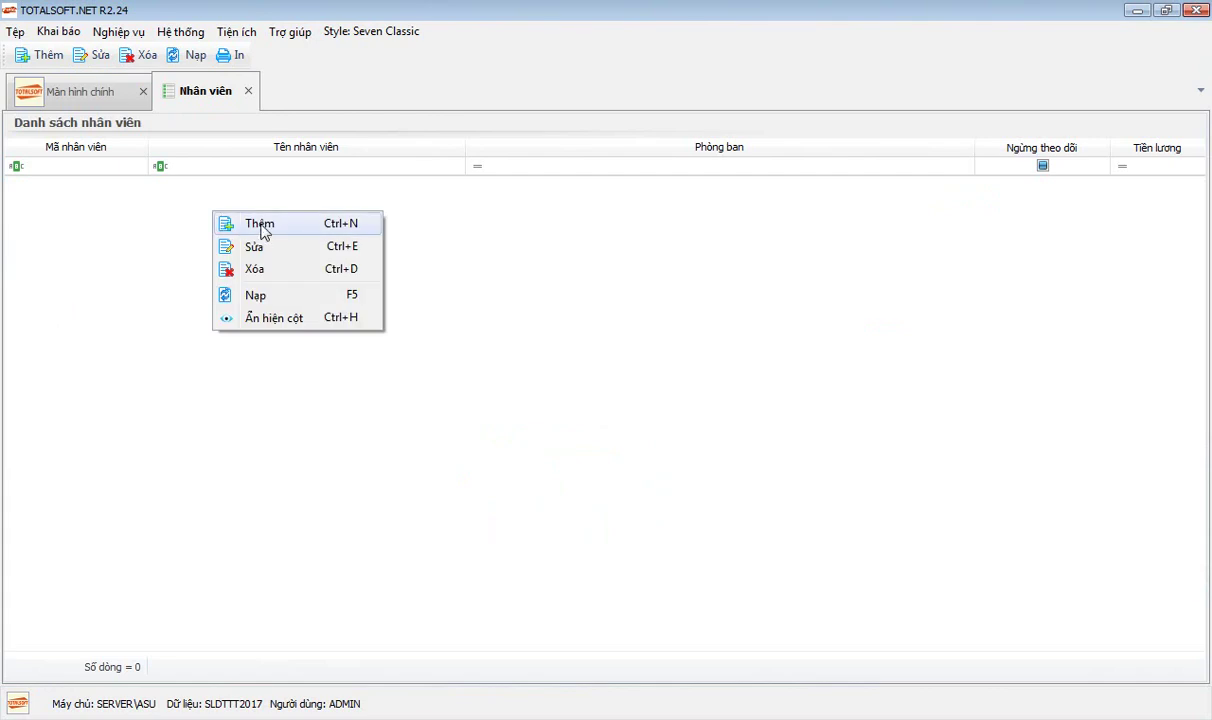
left_click(248, 91)
Start a new cash receipt (Thu tiền) in the Tiền mặt module and show the choices for its Đối tượng field
left_click(224, 236)
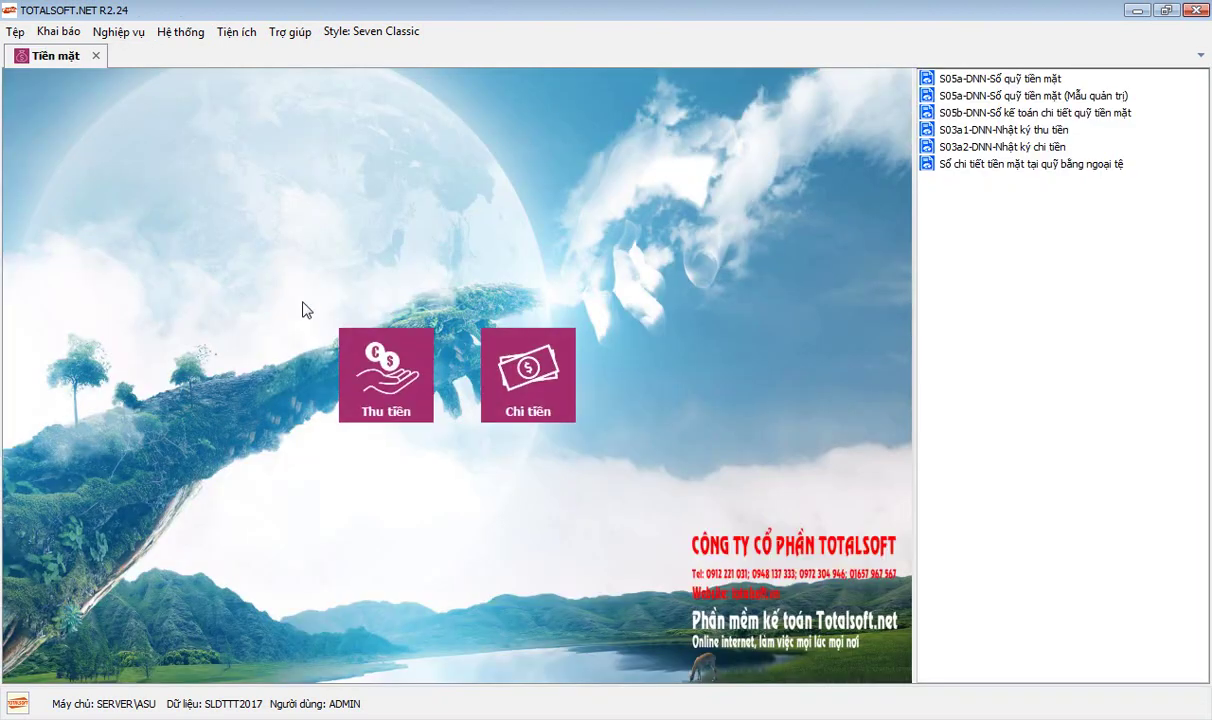
left_click(386, 370)
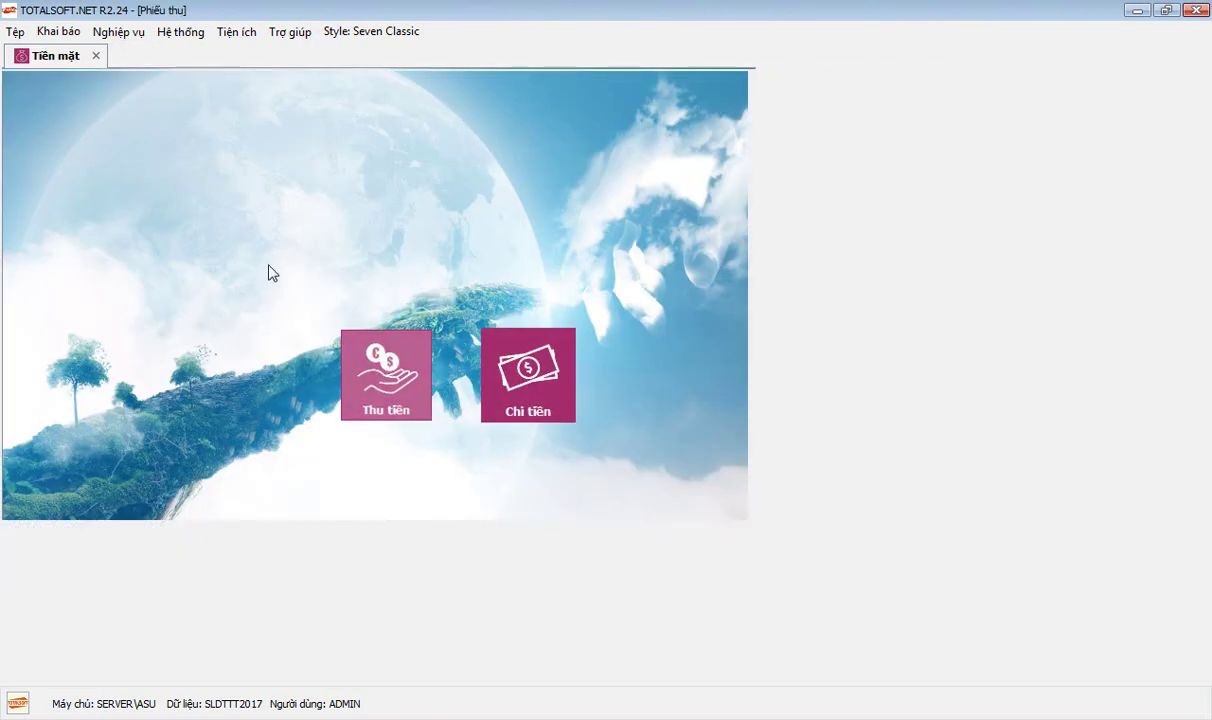
right_click(238, 225)
left_click(295, 240)
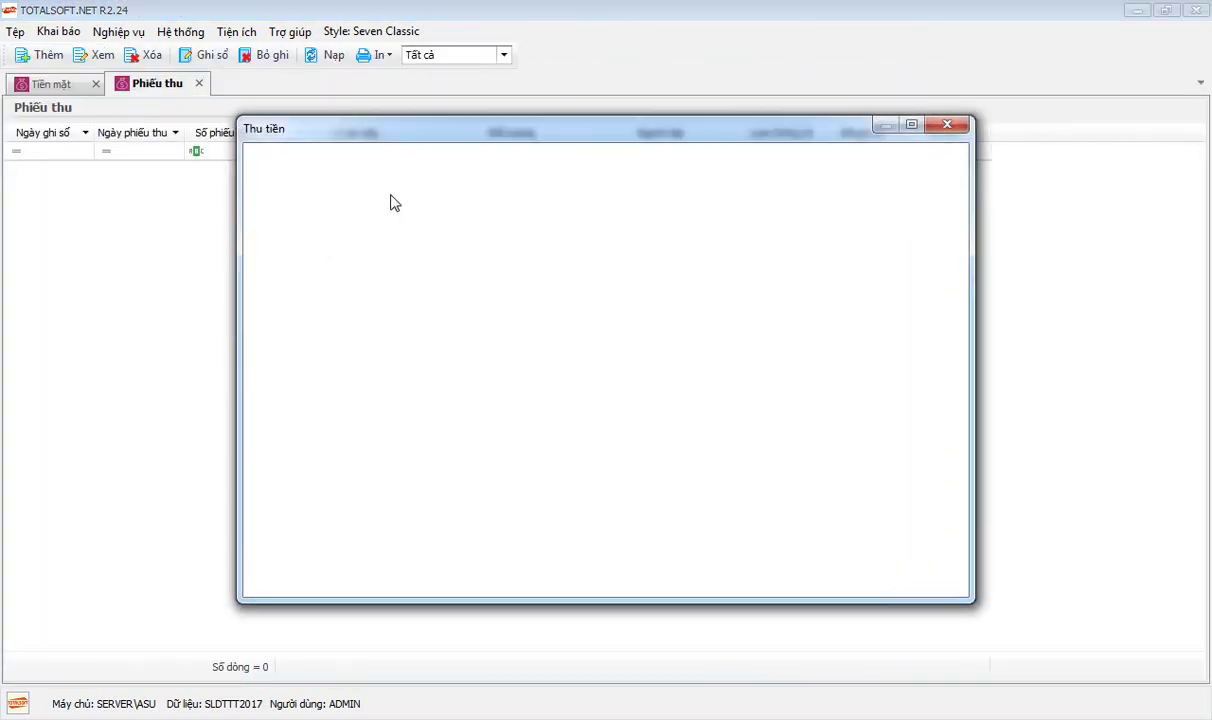
left_click(425, 234)
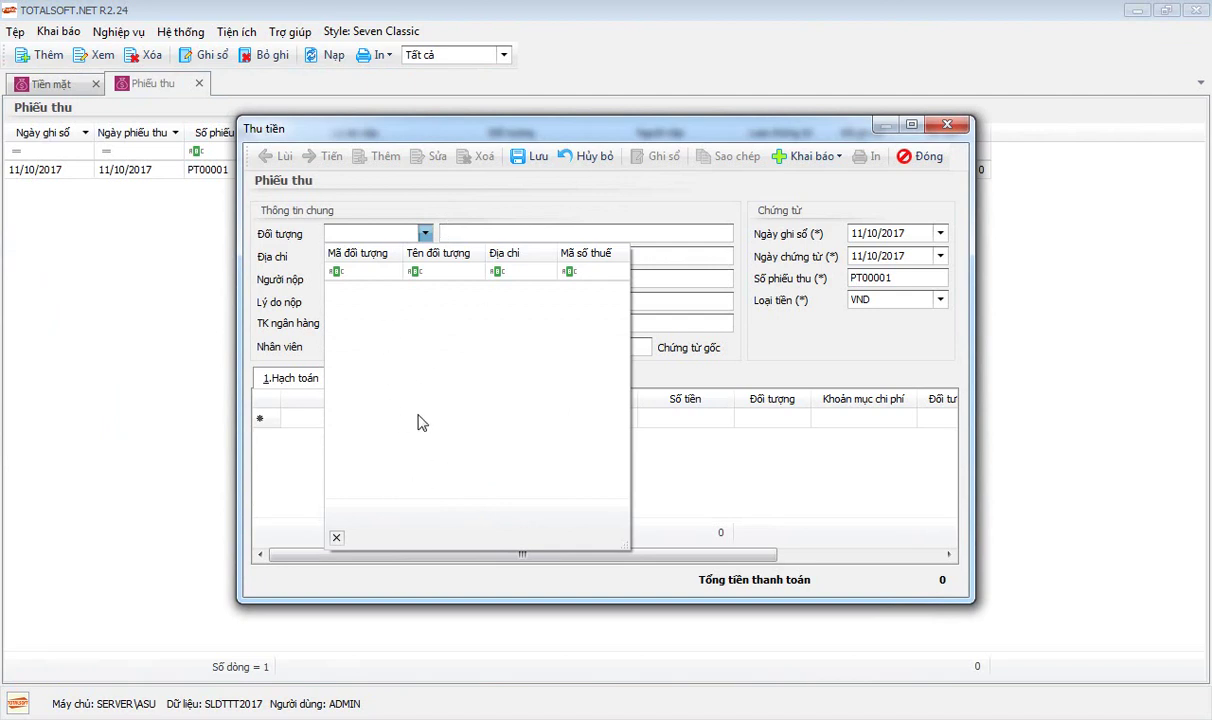
Discard the new cash receipt without saving and close the Phiếu thu list
left_click(903, 157)
left_click(640, 437)
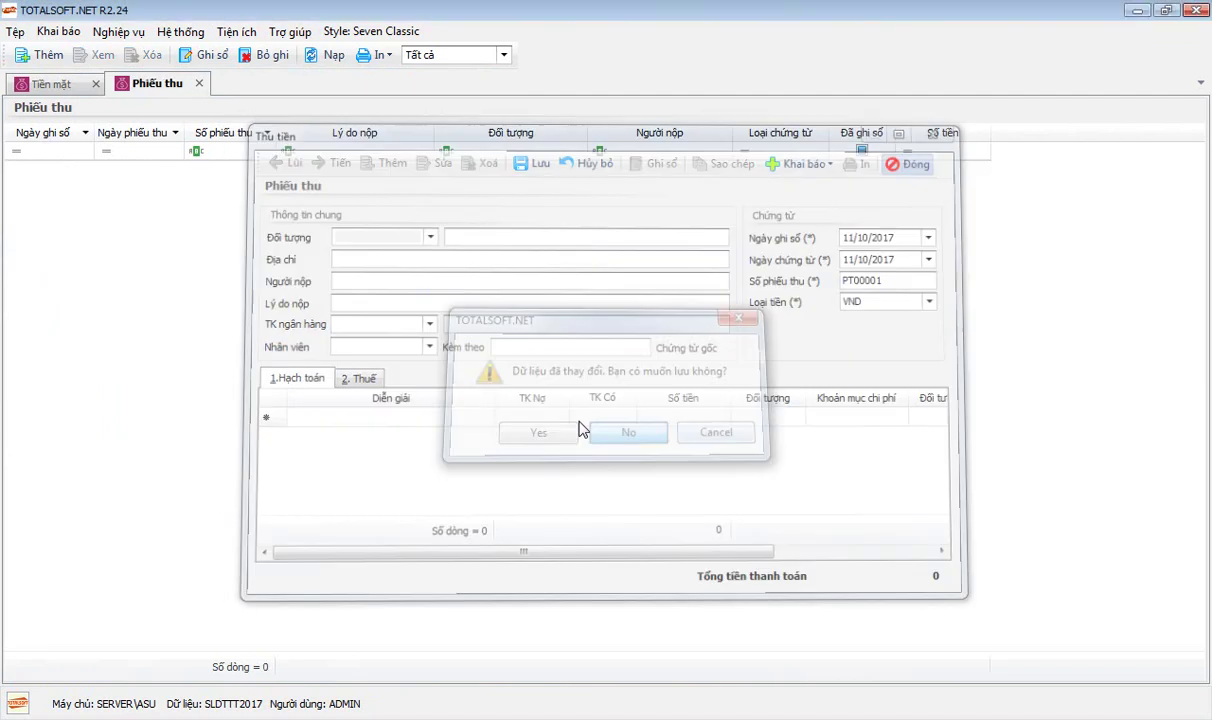
left_click(199, 84)
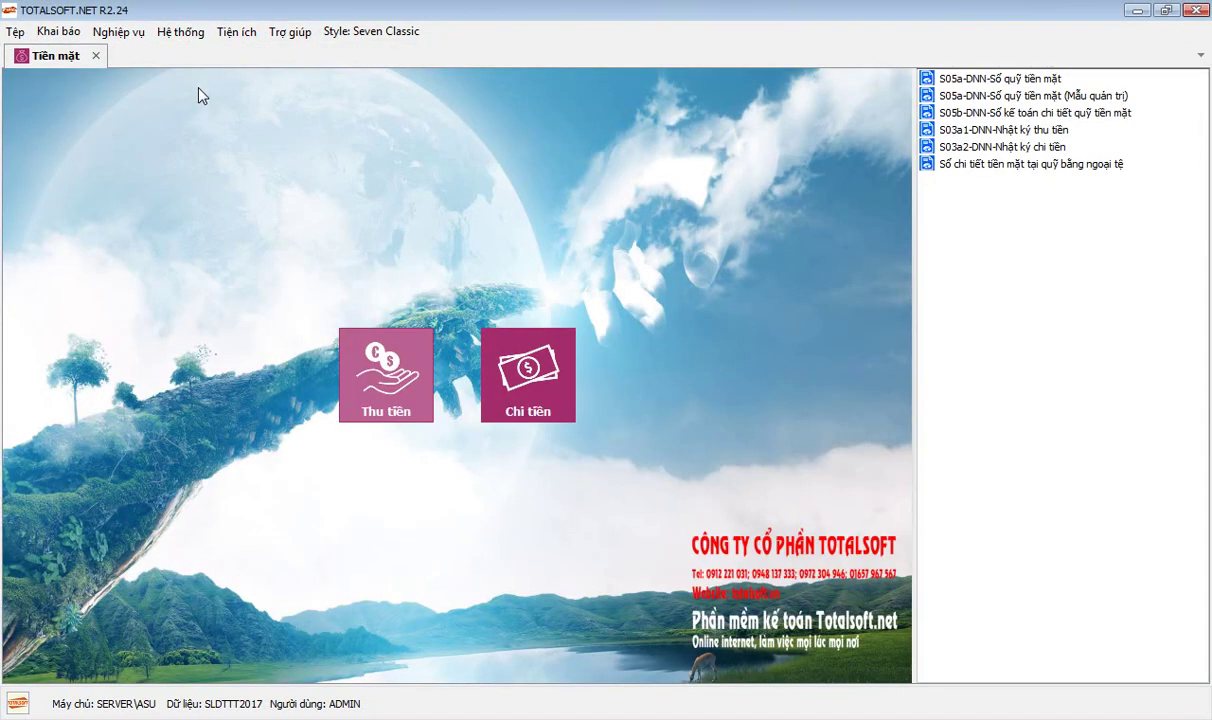
Open the warehouse declaration (Kho), examine the codes and names of the listed warehouses, and close the list
left_click(58, 32)
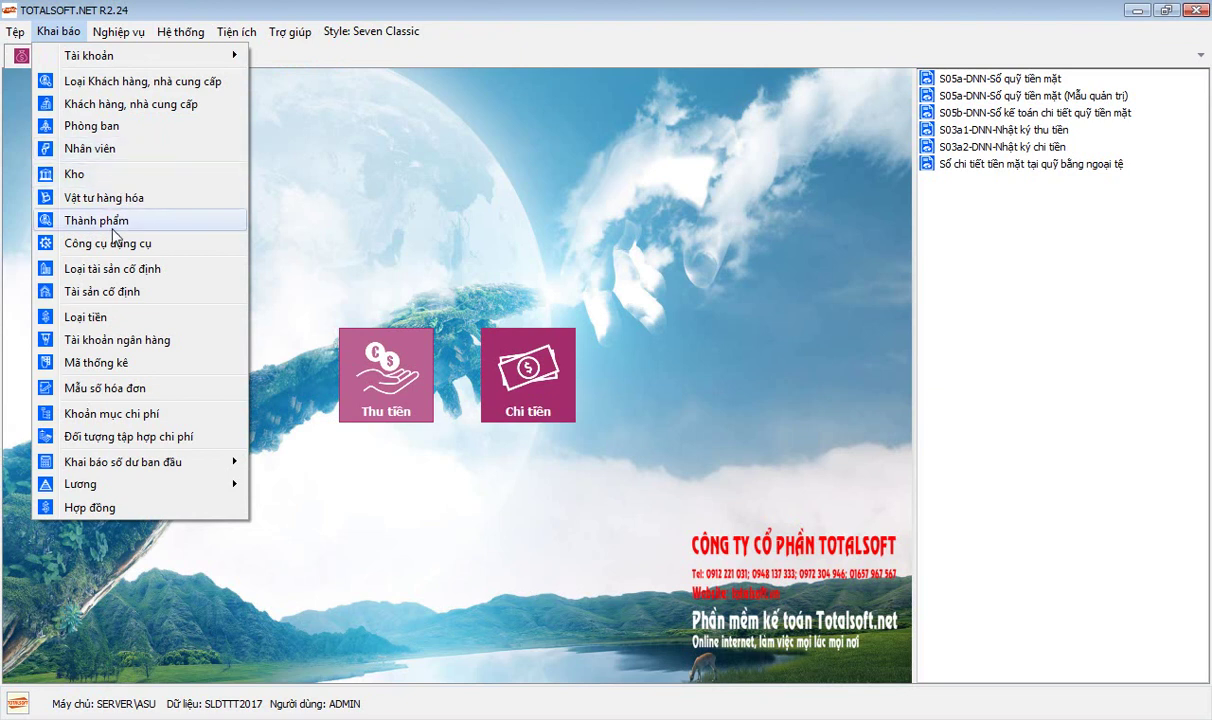
left_click(114, 176)
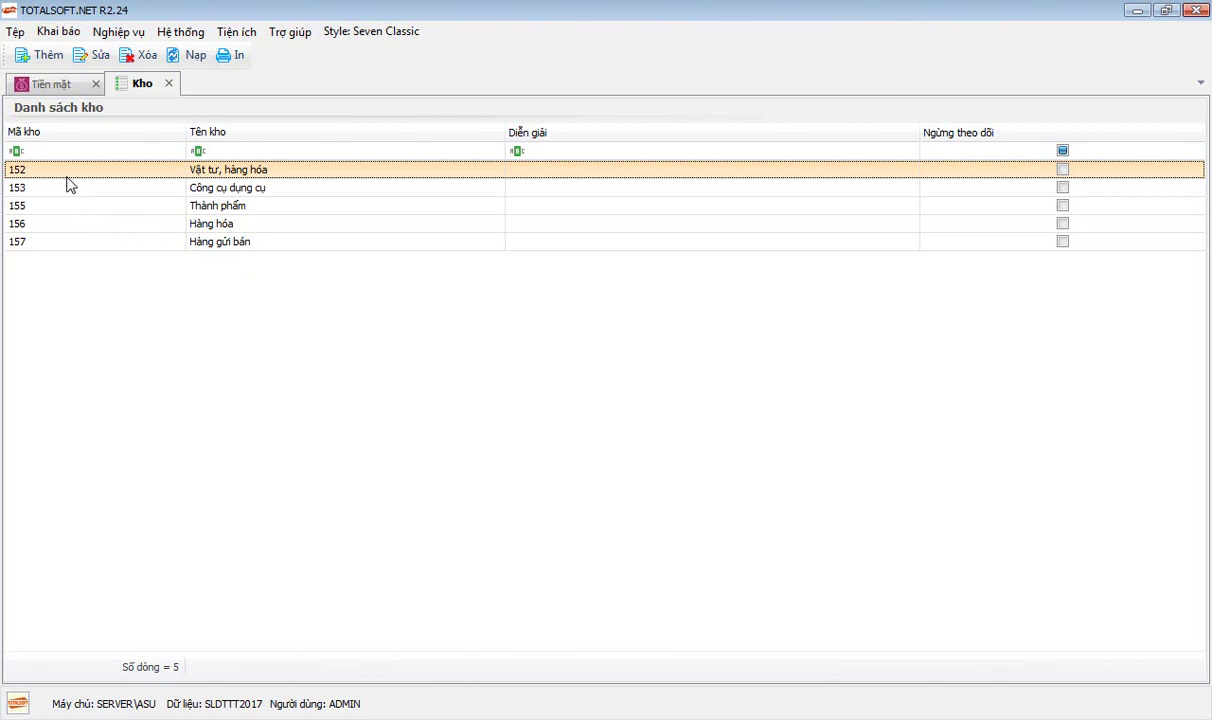
left_click(203, 188)
left_click(205, 206)
left_click(207, 224)
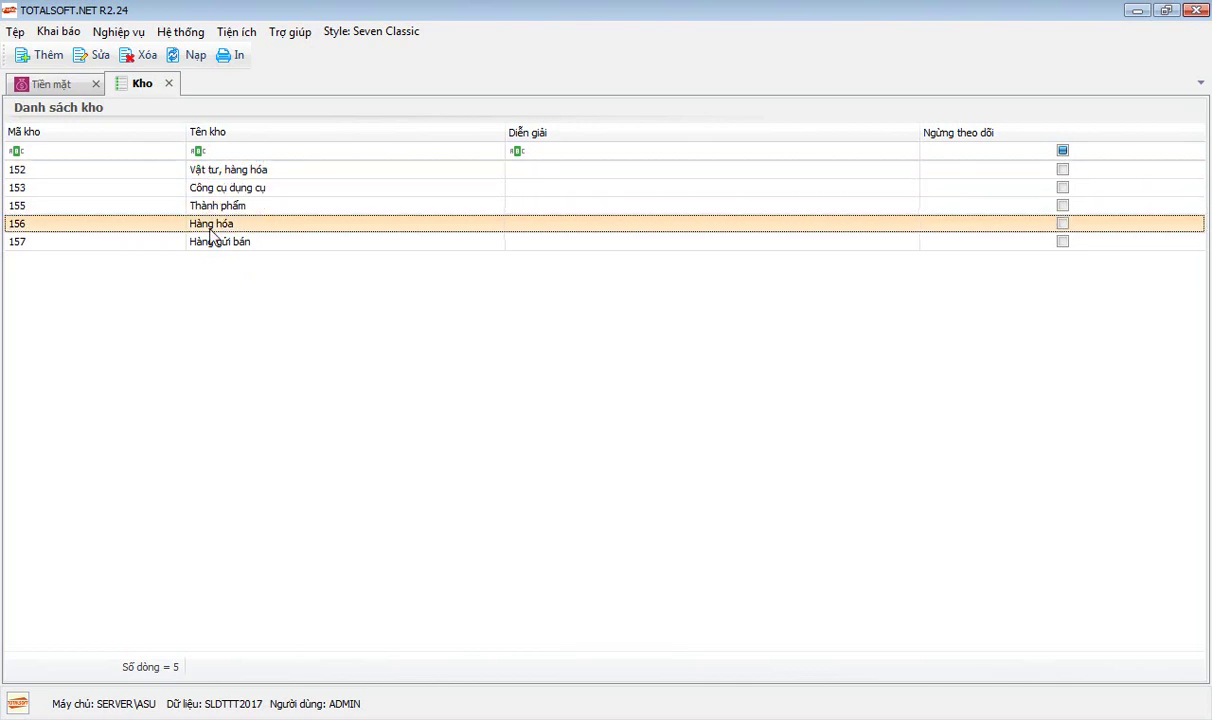
left_click(210, 242)
left_click(206, 224)
left_click(208, 245)
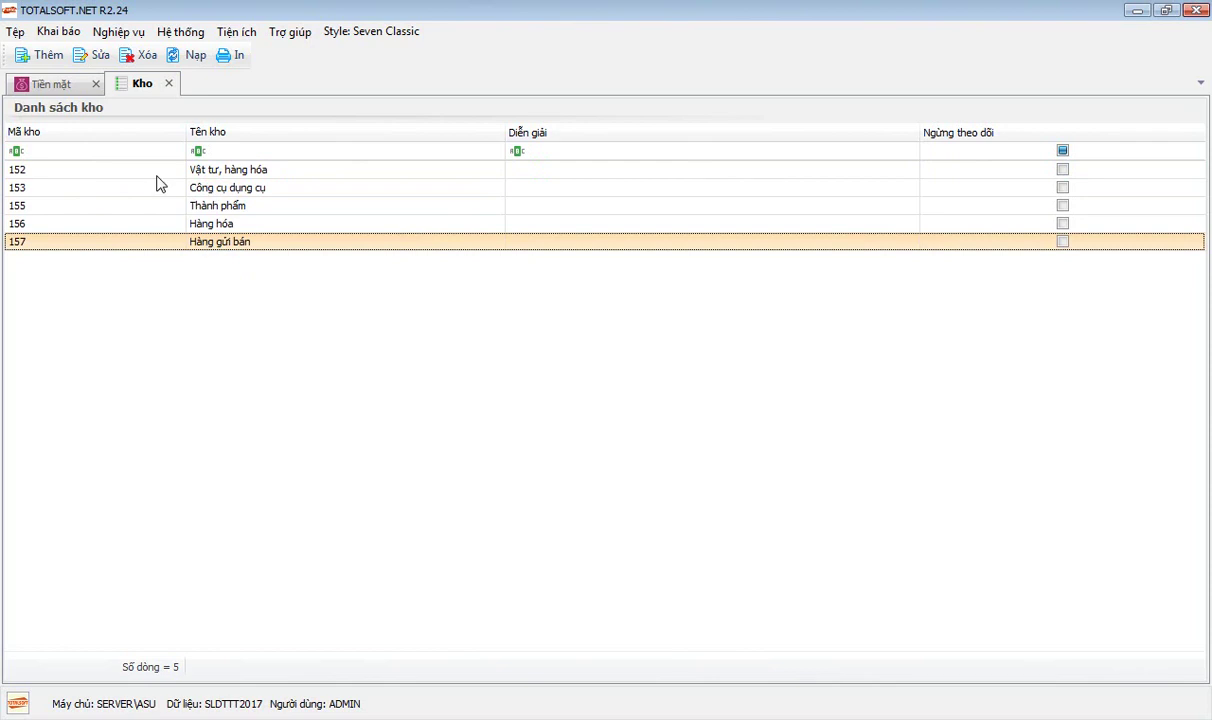
left_click(74, 170)
left_click(70, 190)
left_click(60, 225)
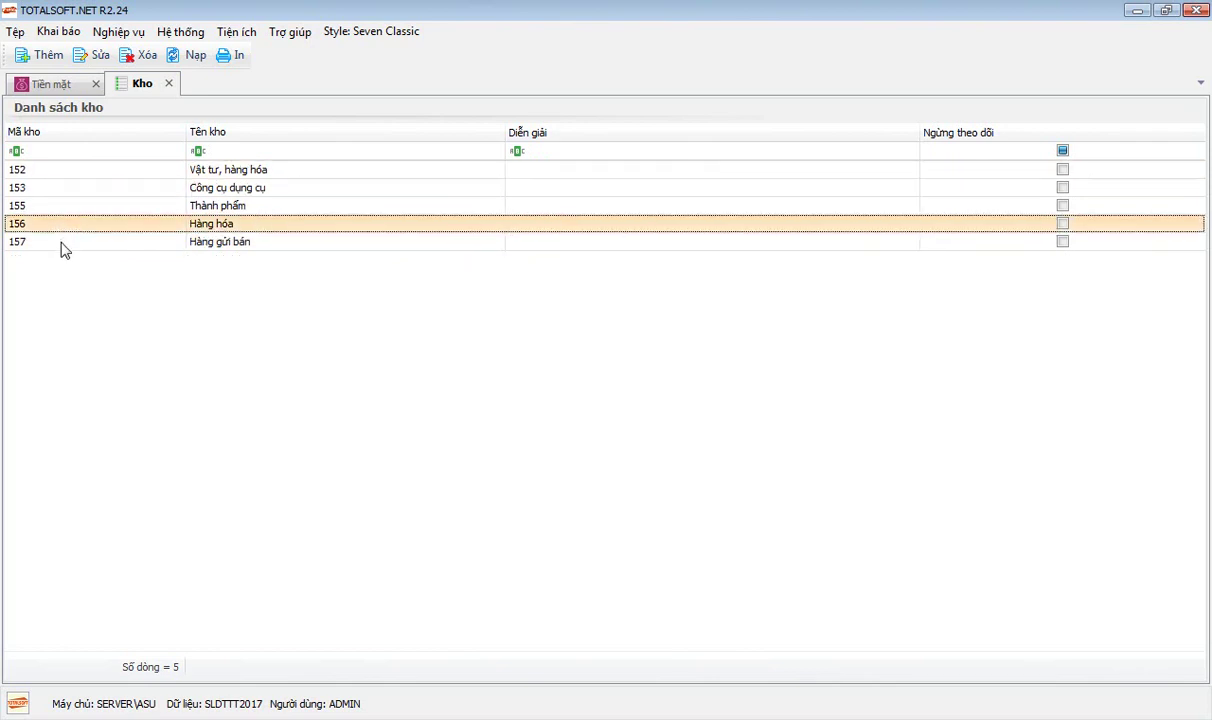
left_click(56, 205)
left_click(58, 174)
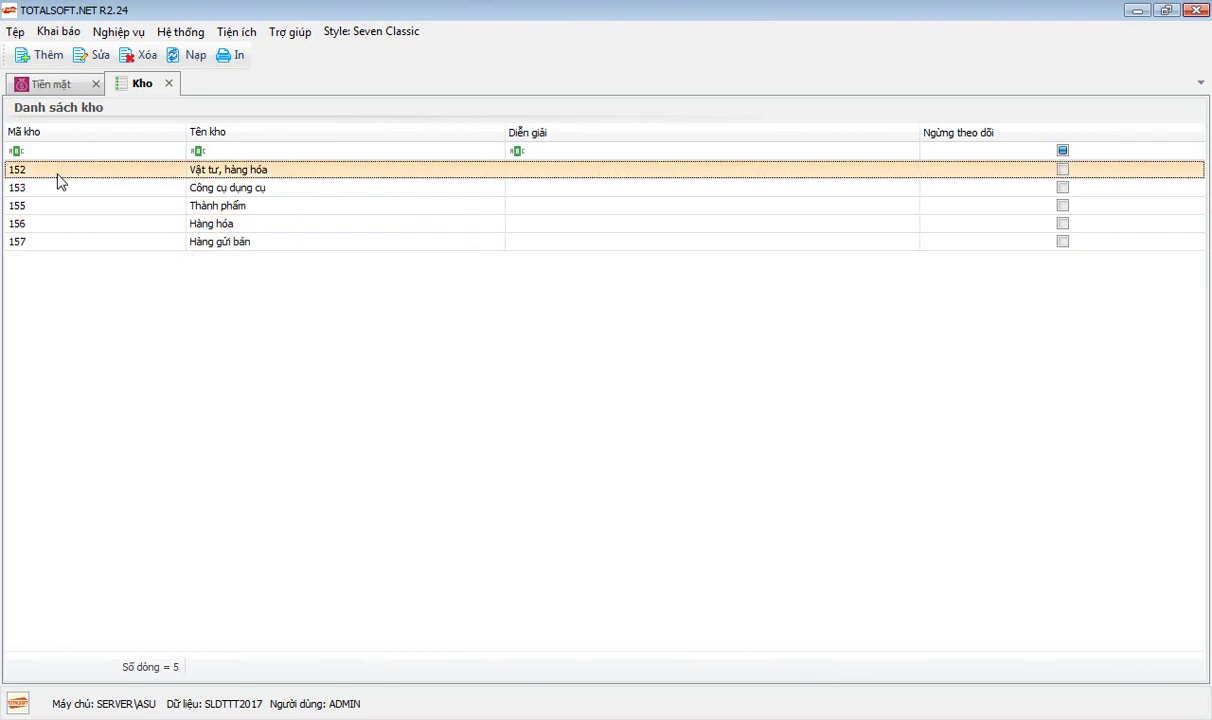
left_click(58, 189)
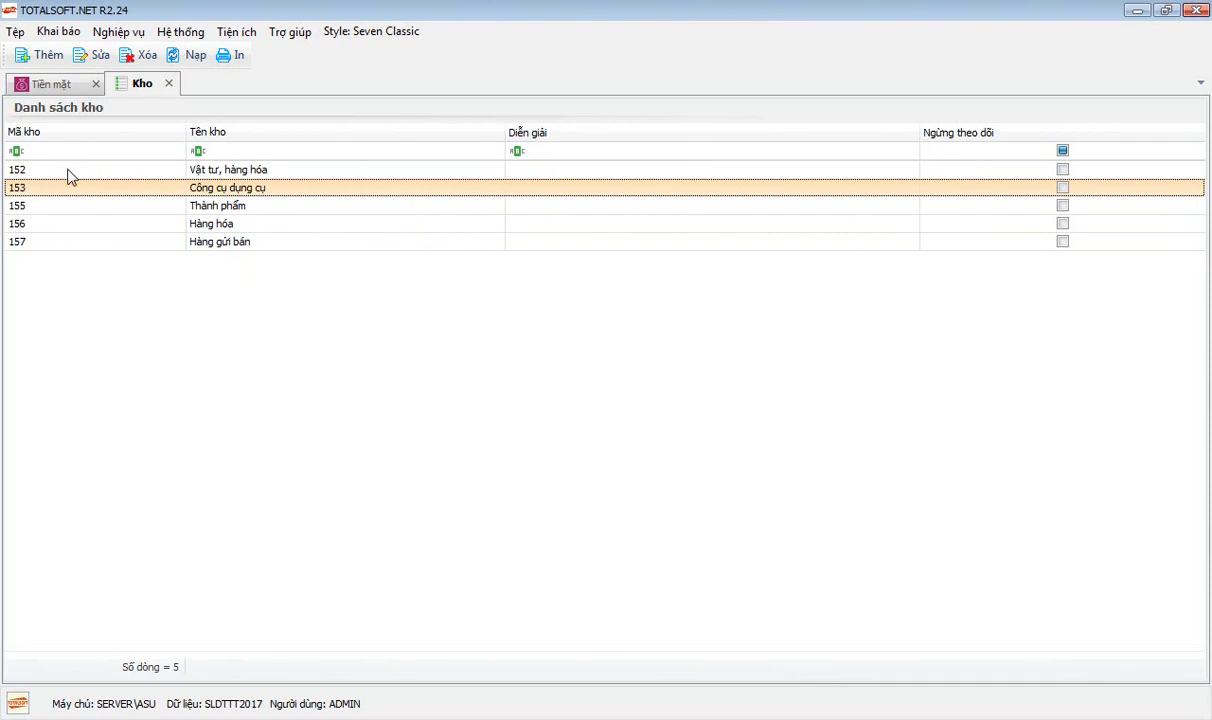
left_click(66, 171)
left_click(79, 186)
left_click(216, 208)
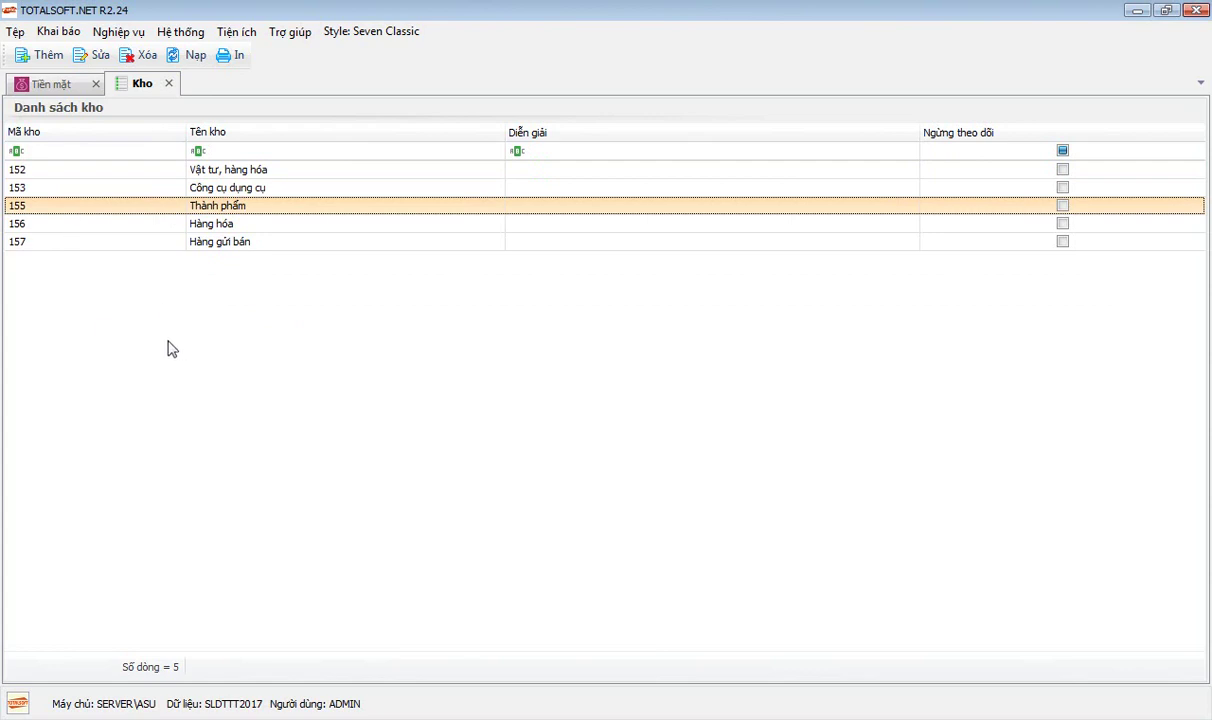
left_click(168, 84)
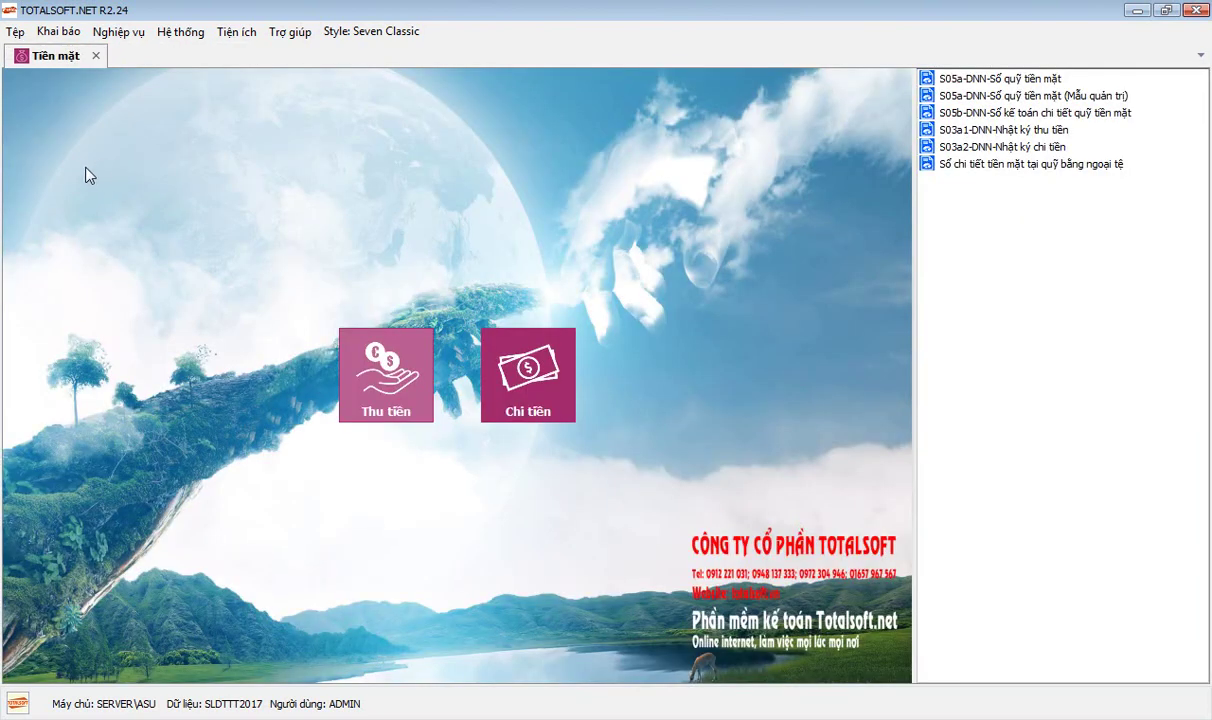
View the materials and goods declaration (Vật tư hàng hóa) and close it
left_click(58, 31)
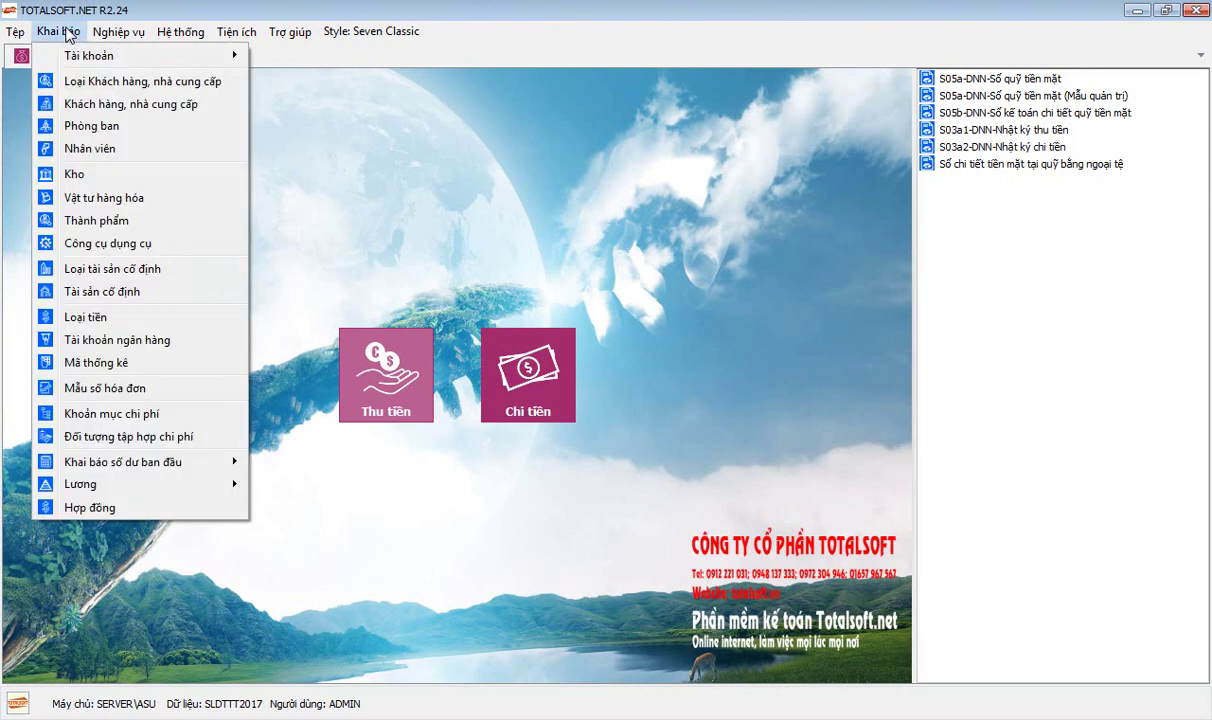
left_click(100, 198)
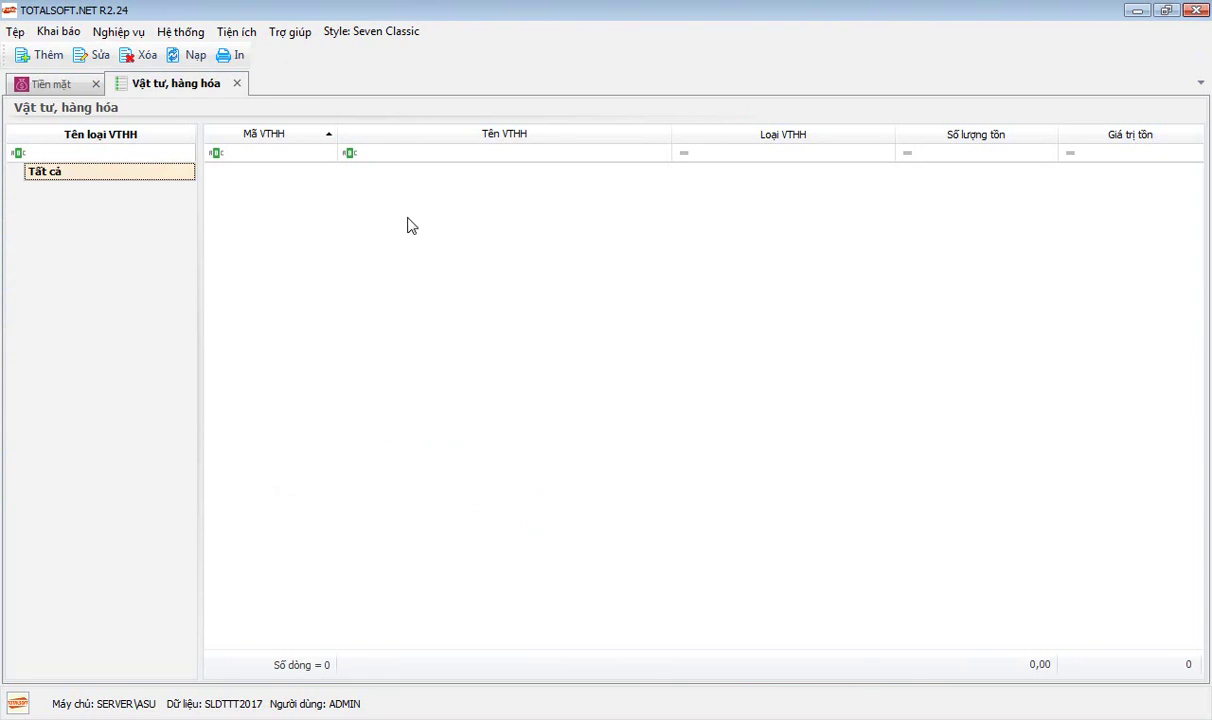
left_click(237, 83)
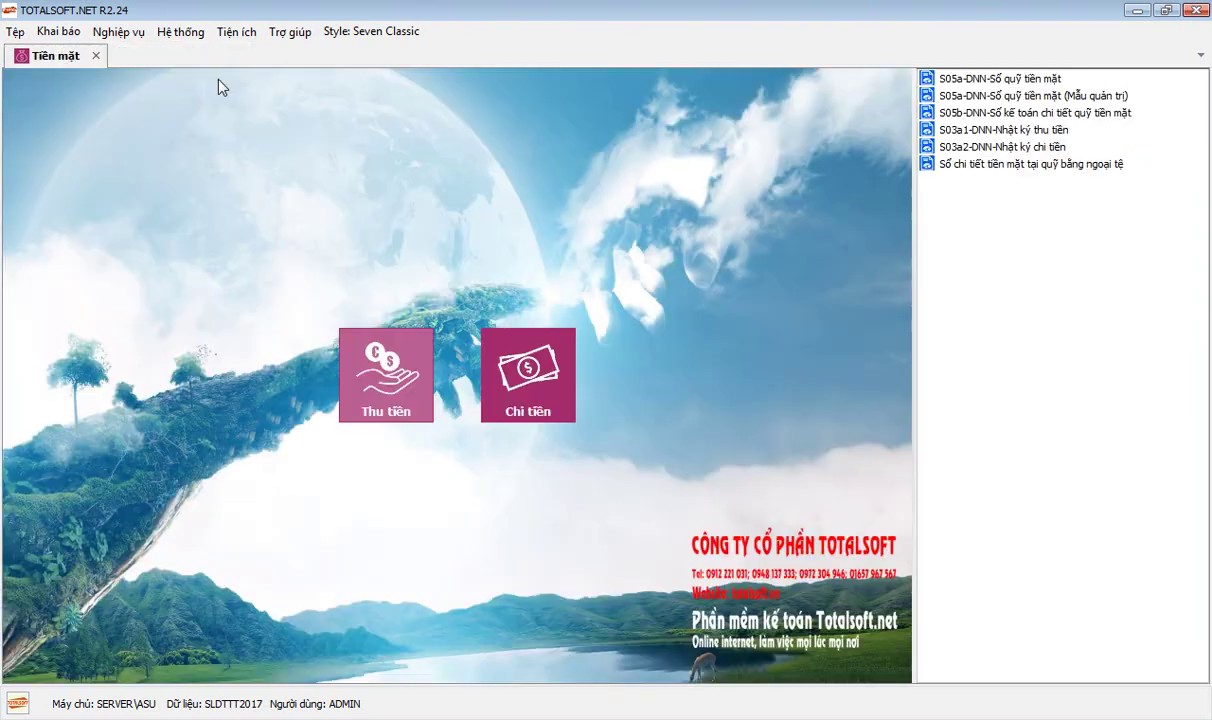
View the finished products declaration (Thành phẩm) and close it
left_click(58, 31)
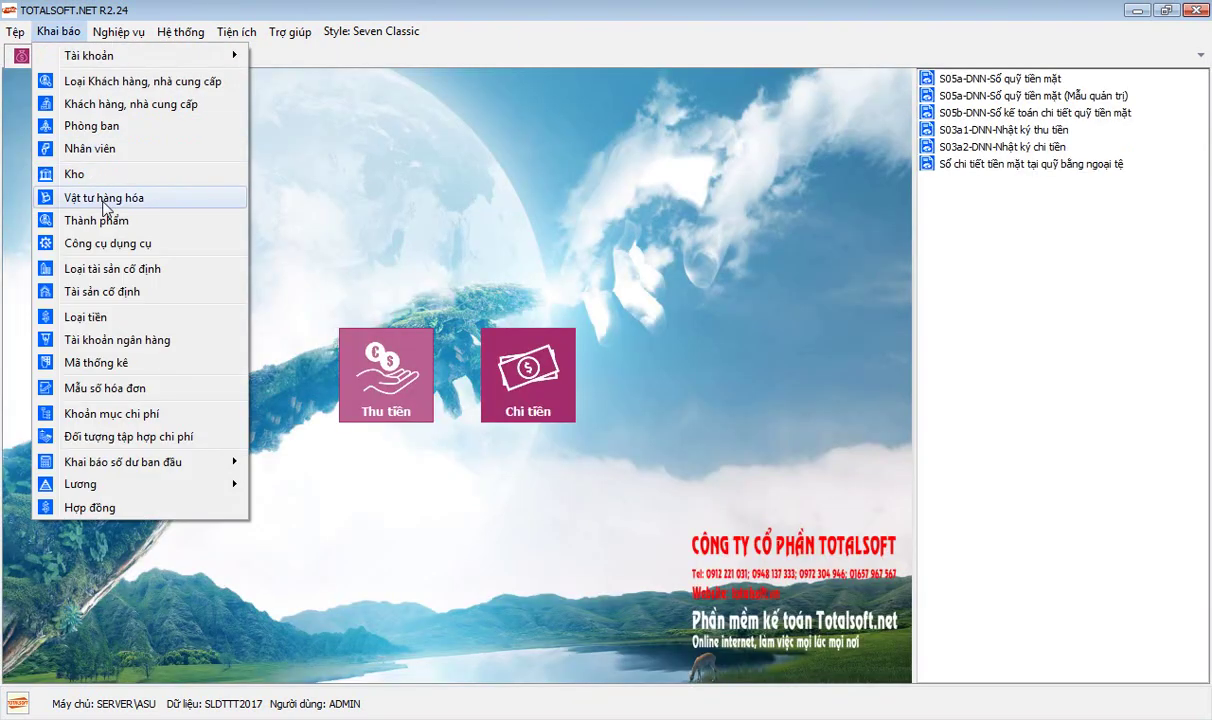
left_click(100, 222)
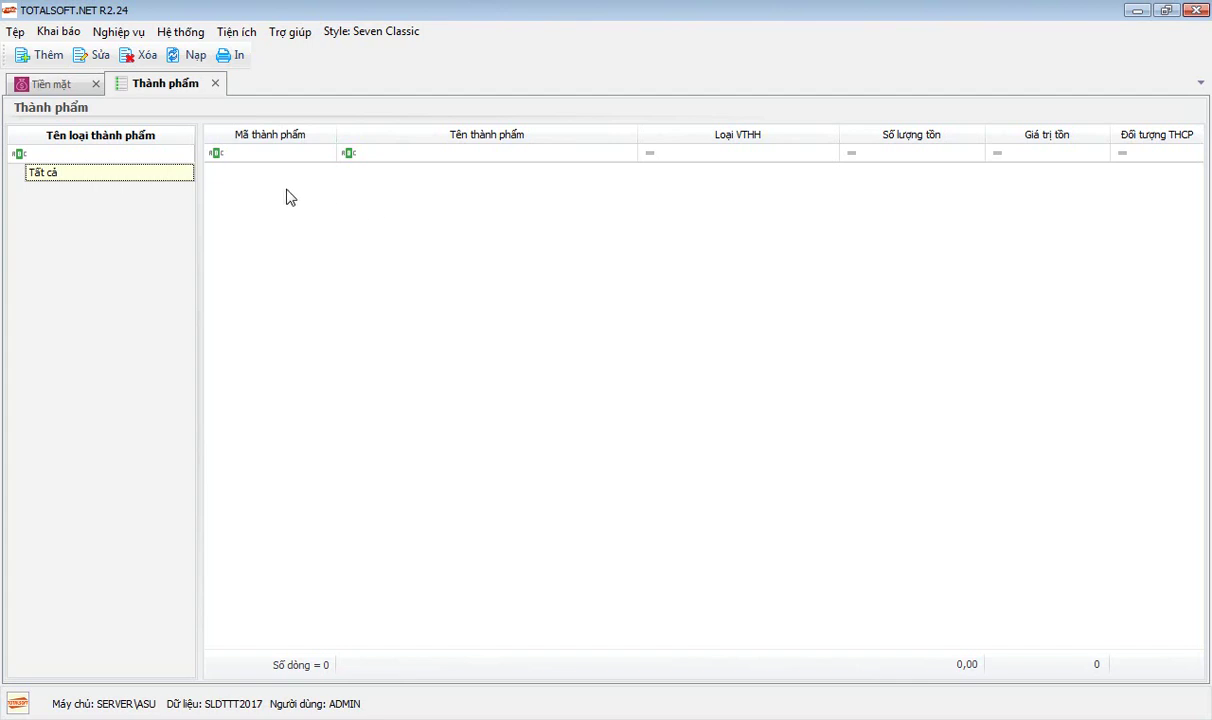
left_click(68, 33)
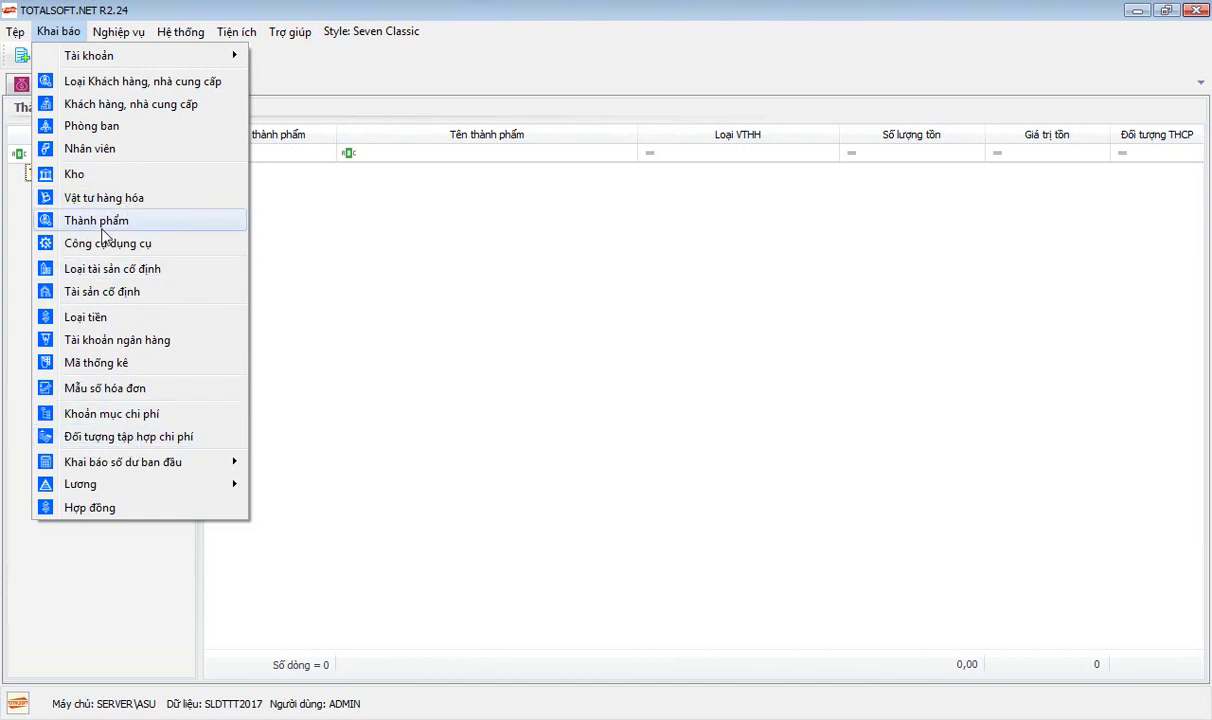
left_click(233, 192)
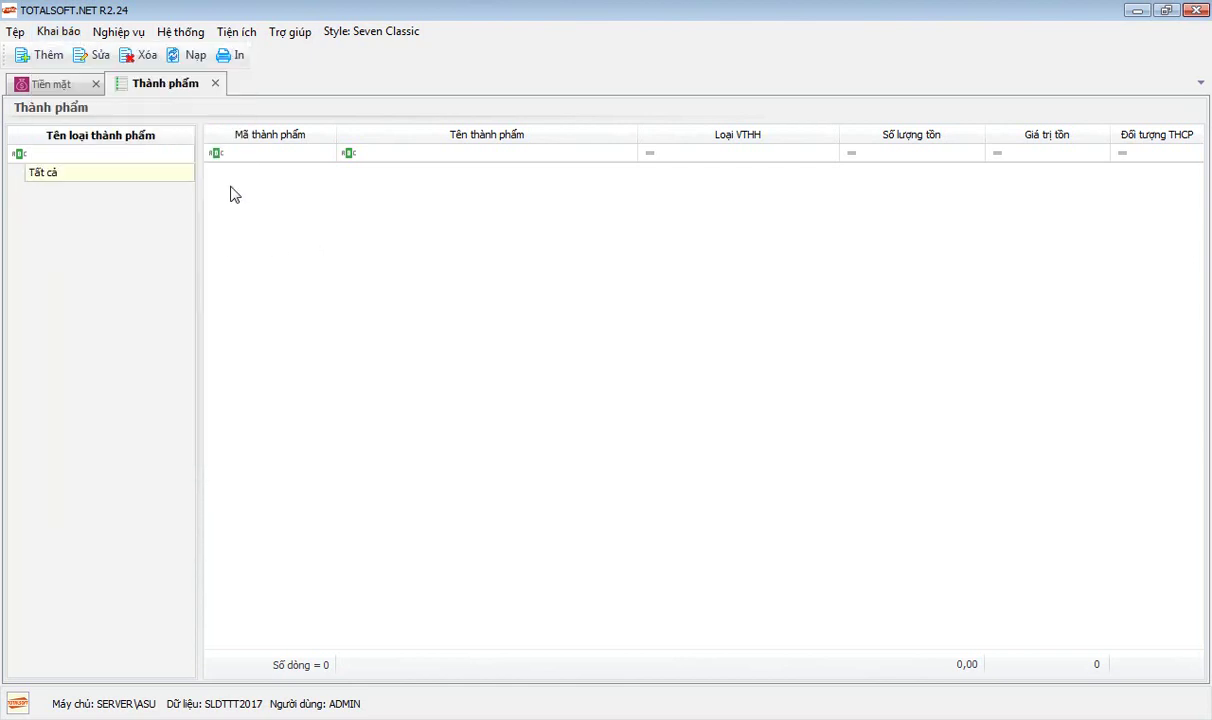
left_click(214, 83)
Open the tools declaration (Công cụ dụng cụ) and start a new tool entry to examine its fields
left_click(58, 31)
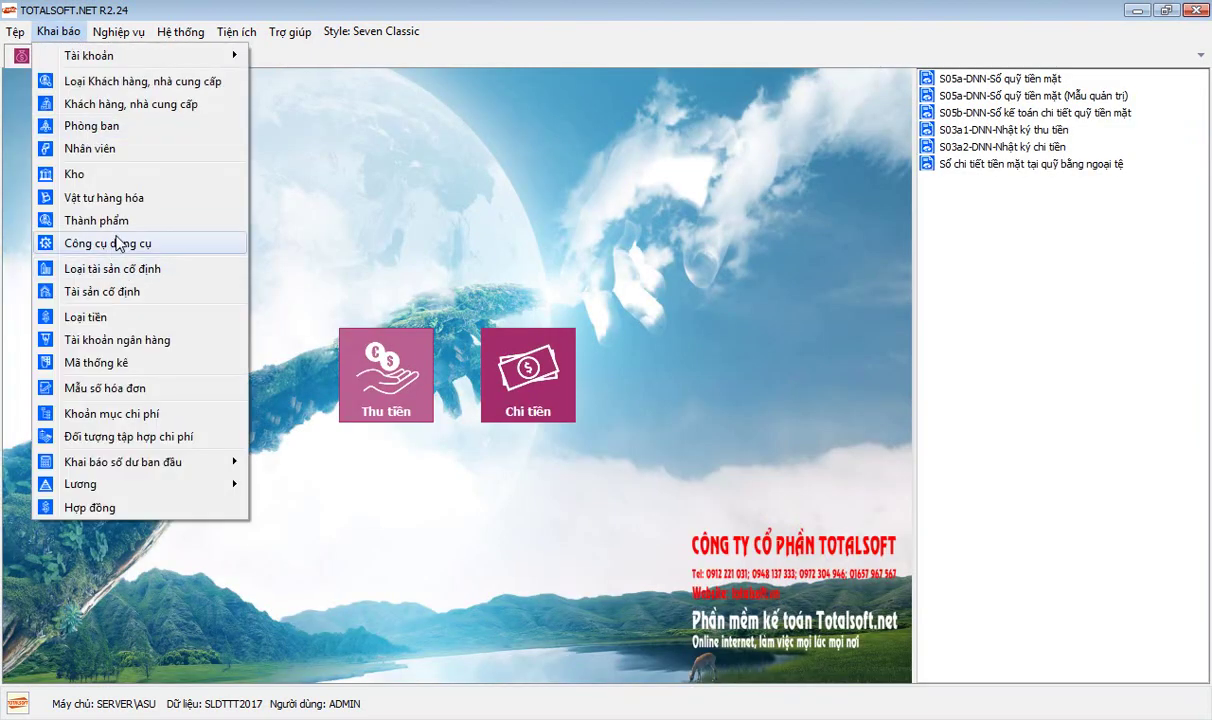
left_click(116, 244)
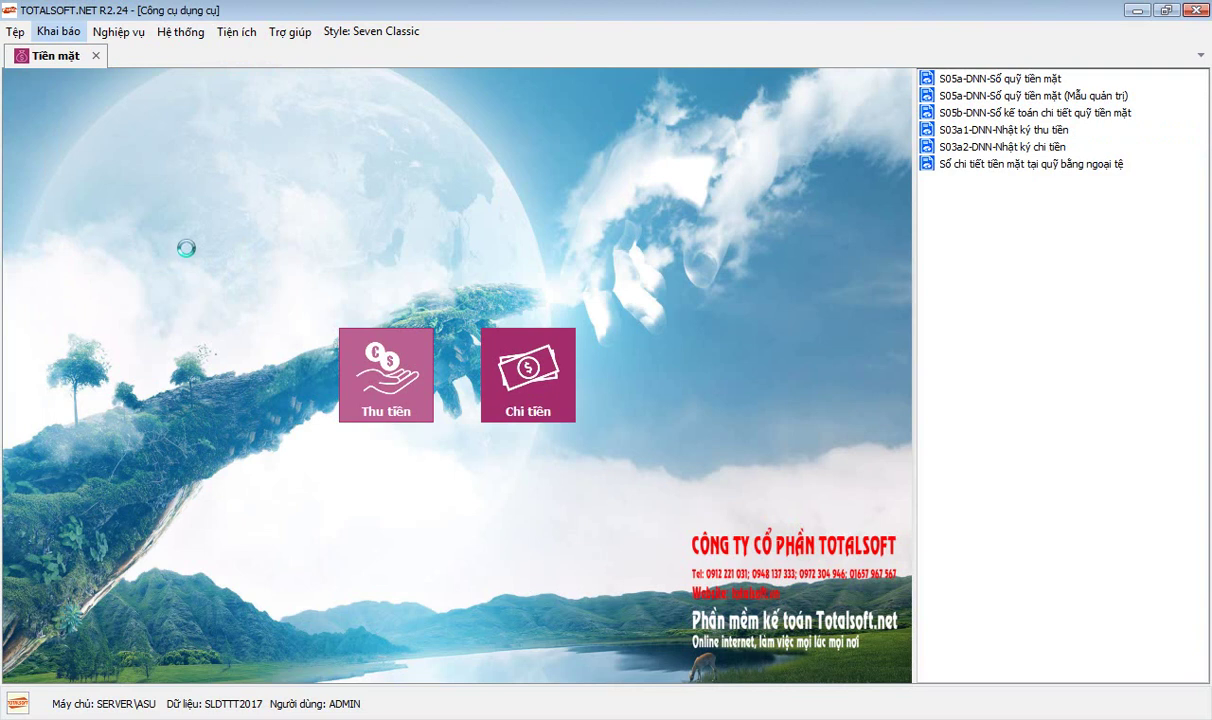
right_click(190, 212)
left_click(234, 215)
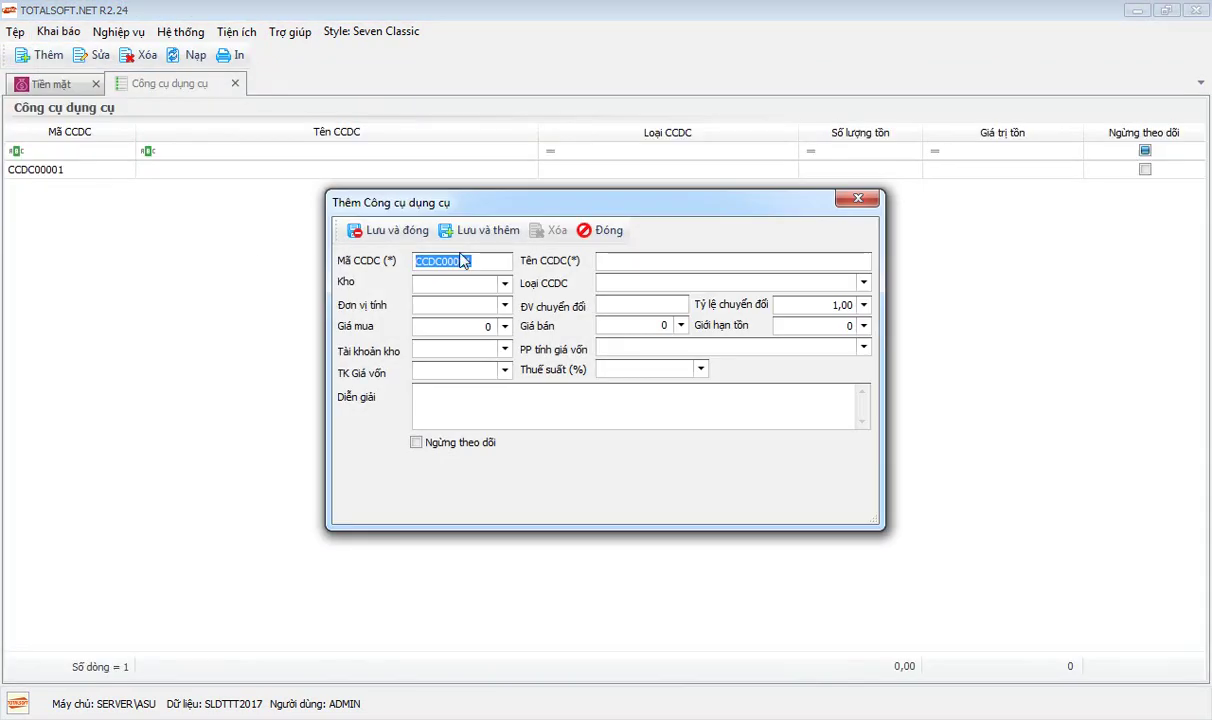
left_click_drag(585, 208, 521, 218)
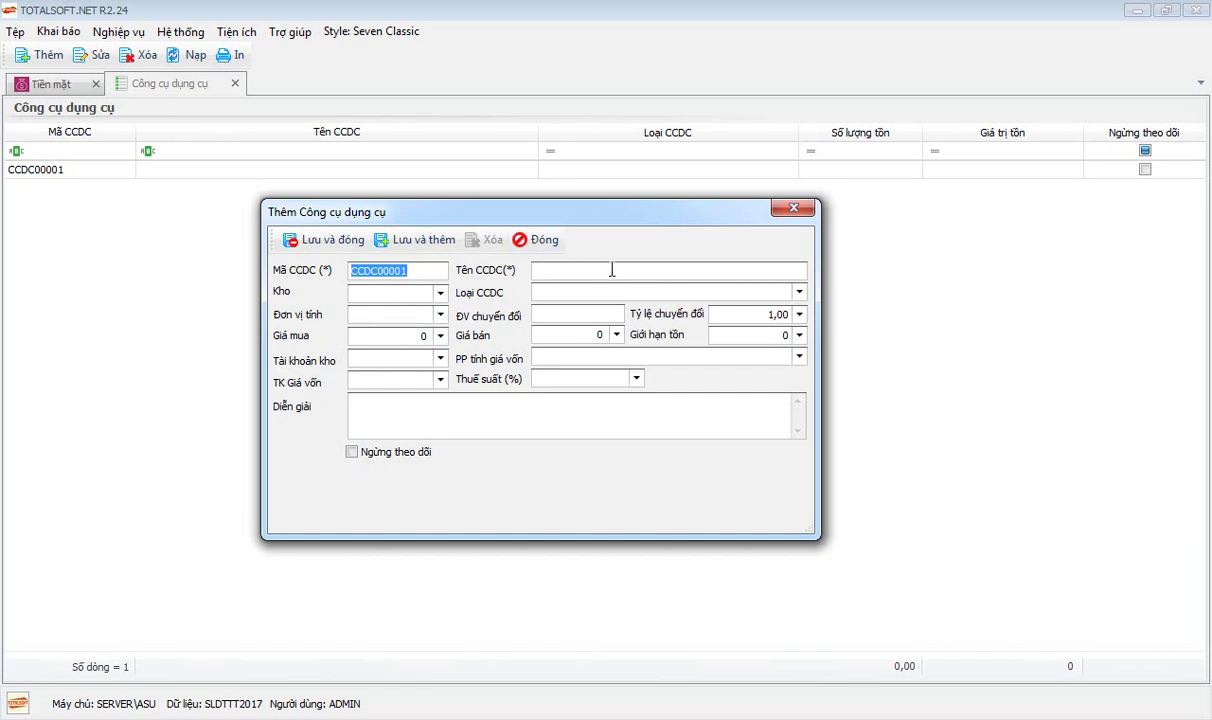
Discard the new tool entry without saving and close the Công cụ dụng cụ list
left_click(546, 242)
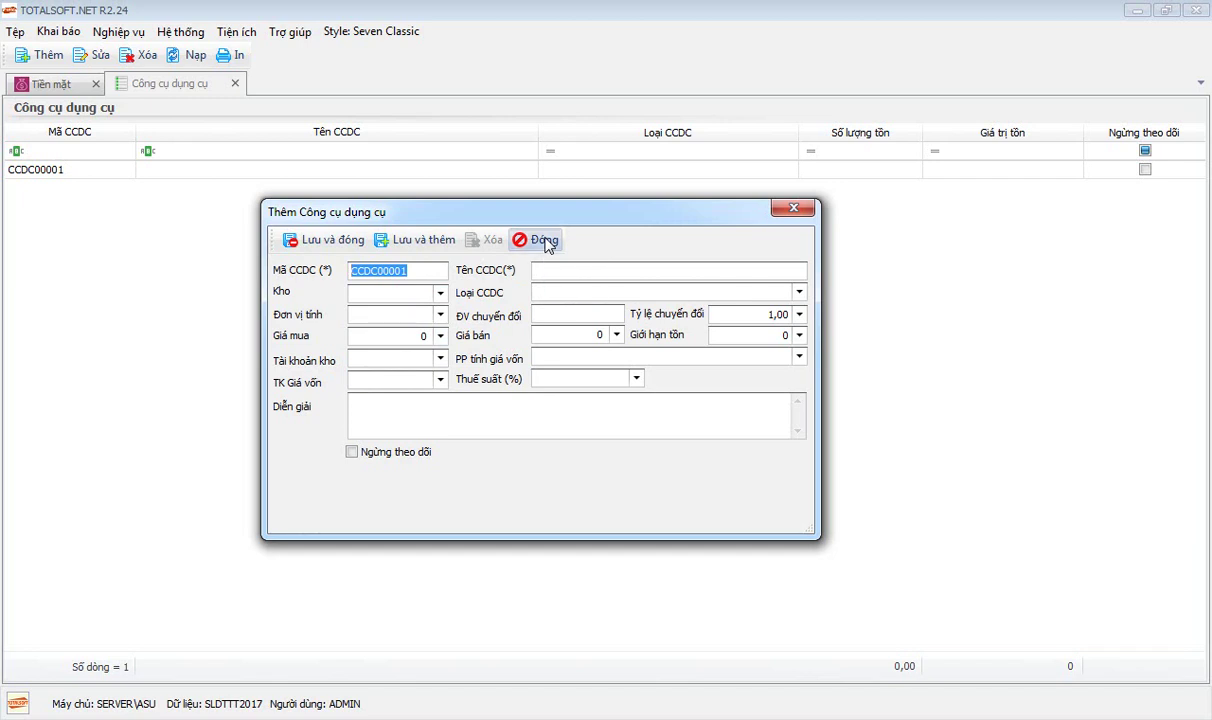
left_click(632, 436)
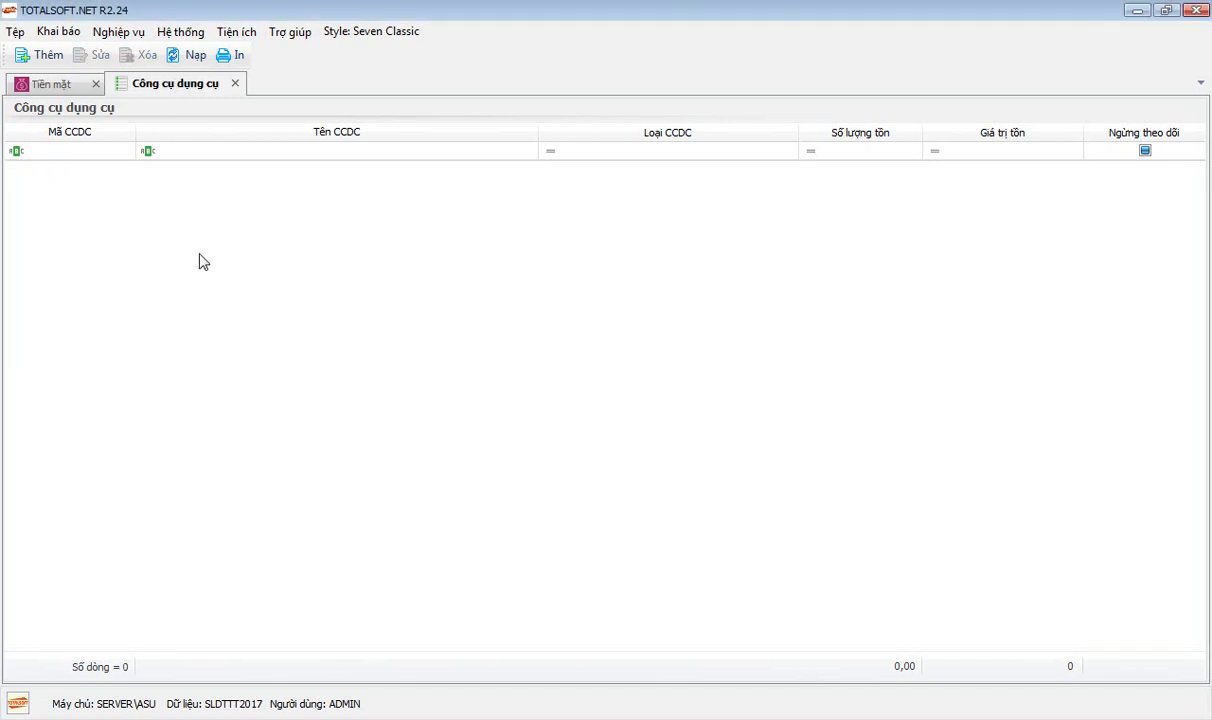
left_click(235, 84)
Open the fixed asset types declaration (Loại tài sản cố định) and expand the Tài sản cố định vô hình group
left_click(58, 31)
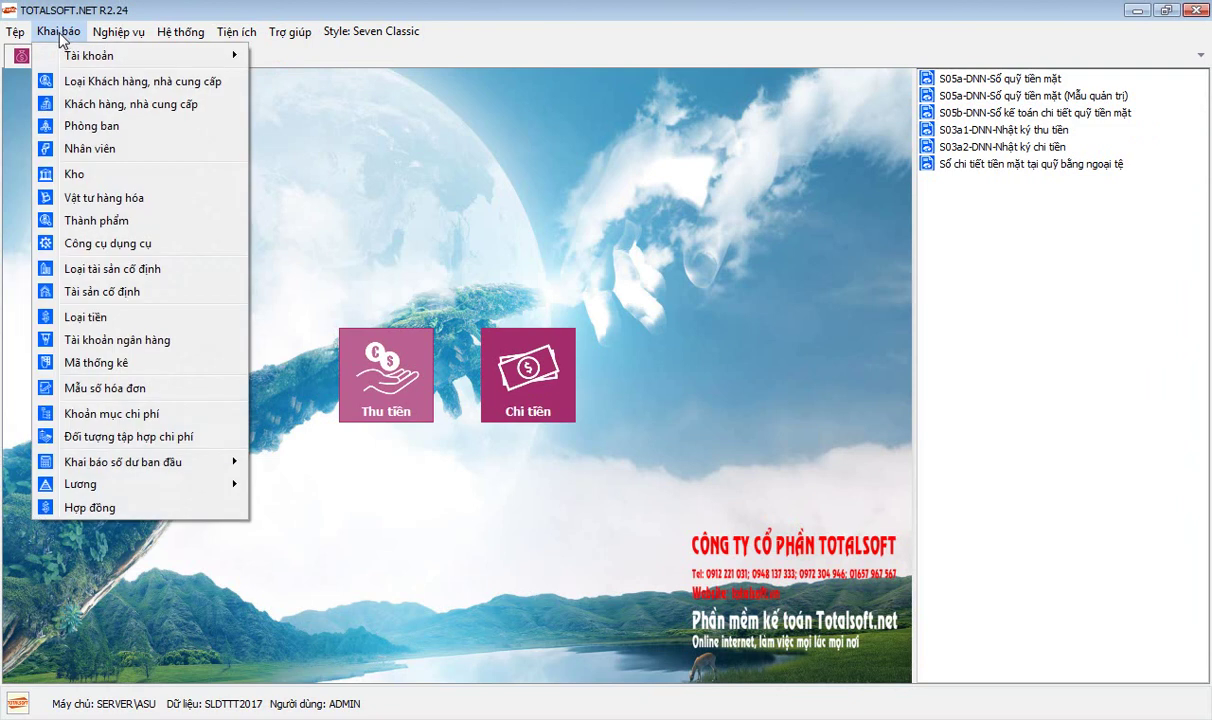
left_click(112, 272)
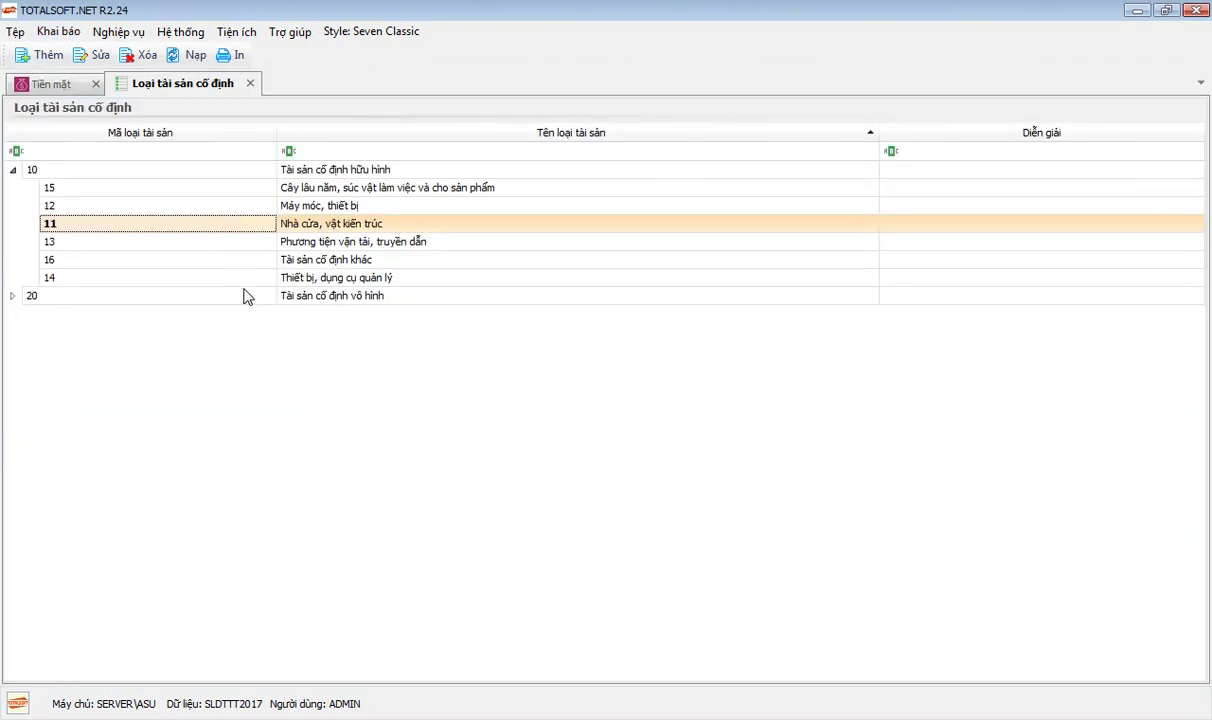
left_click(67, 188)
left_click(13, 295)
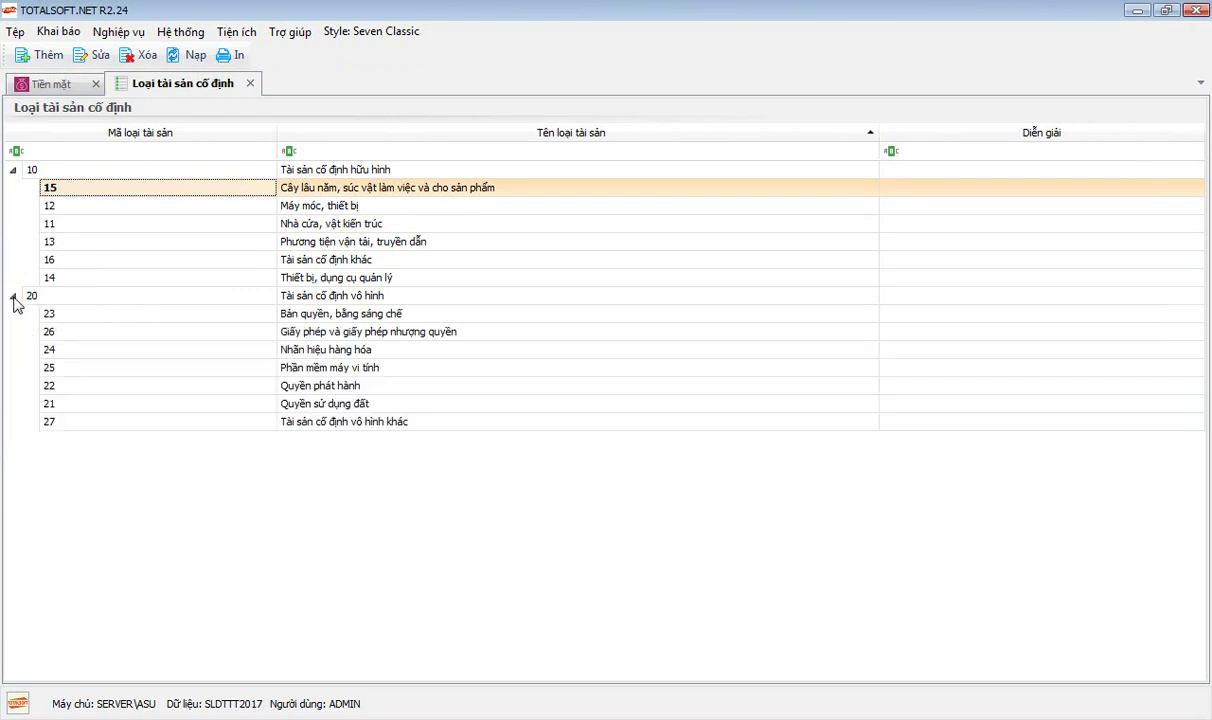
Examine each asset type under Tài sản cố định hữu hình and close the fixed asset types list
mouse_move(309, 187)
left_mouse_down()
mouse_move(325, 303)
mouse_move(300, 255)
mouse_move(318, 228)
mouse_move(313, 195)
left_mouse_up()
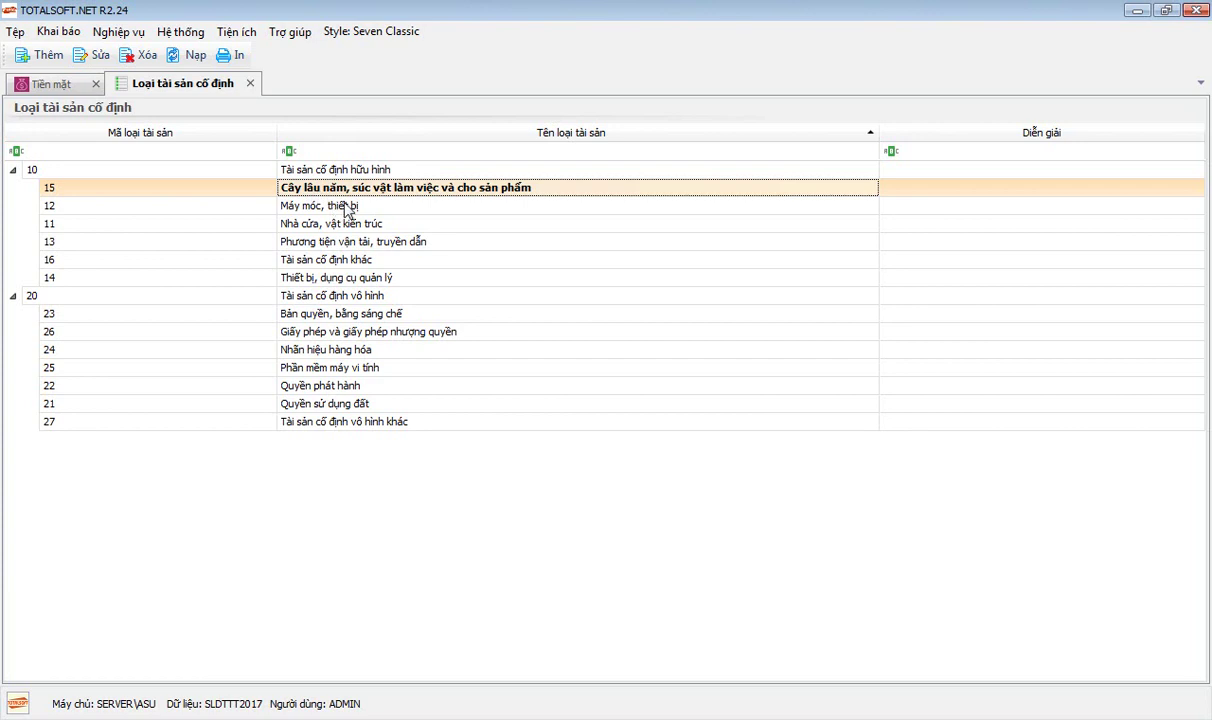
left_click(347, 208)
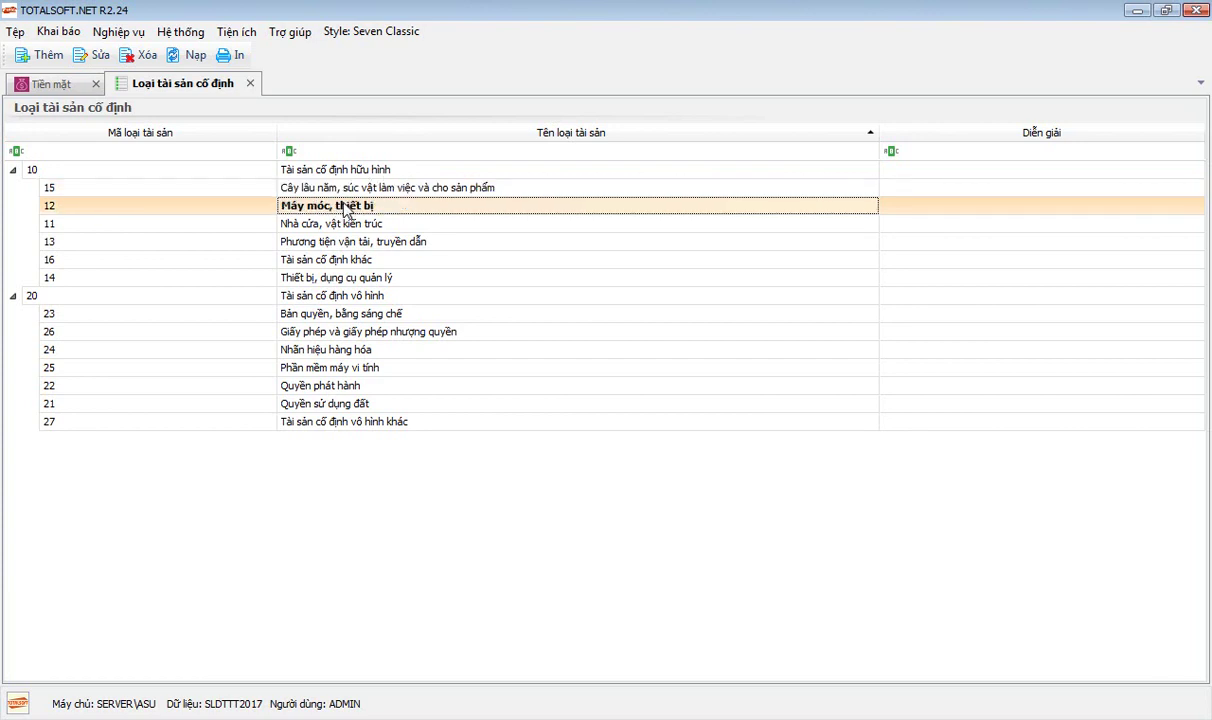
left_click(339, 190)
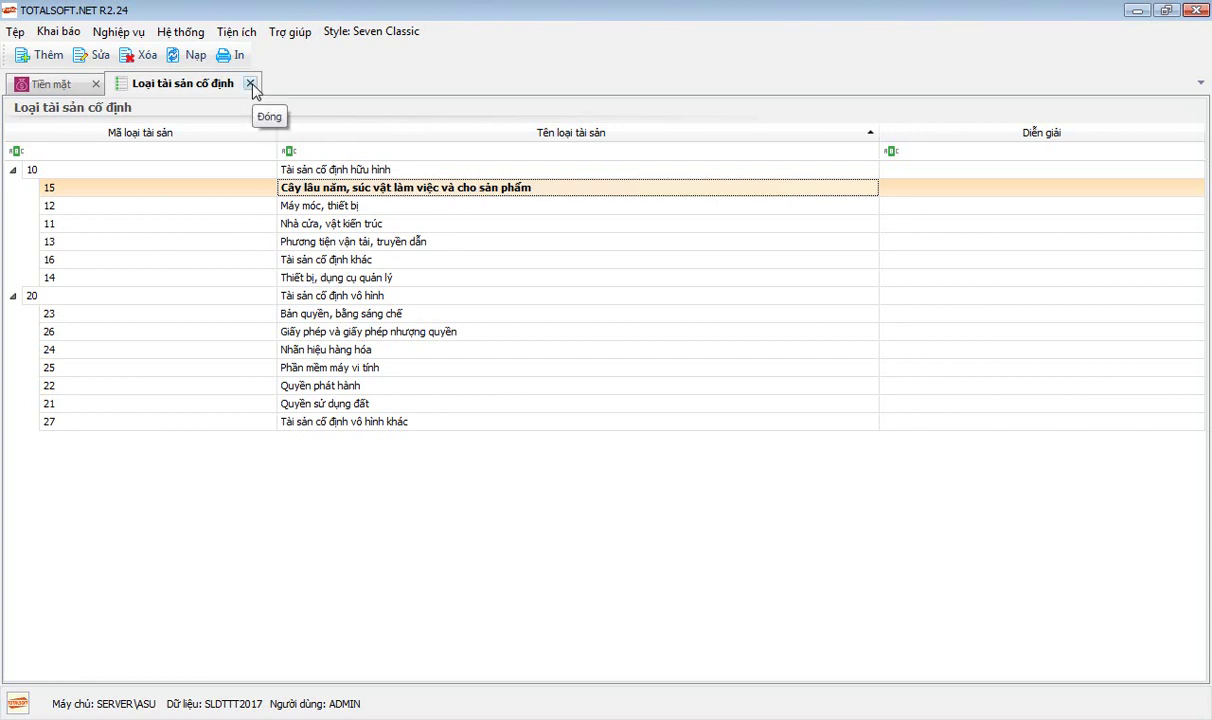
left_click(341, 206)
left_click(341, 224)
left_click(341, 242)
left_click(341, 278)
left_click(339, 260)
left_click(338, 242)
left_click(336, 224)
left_click(335, 189)
left_click(333, 204)
left_click(333, 224)
left_click(333, 242)
left_click(330, 260)
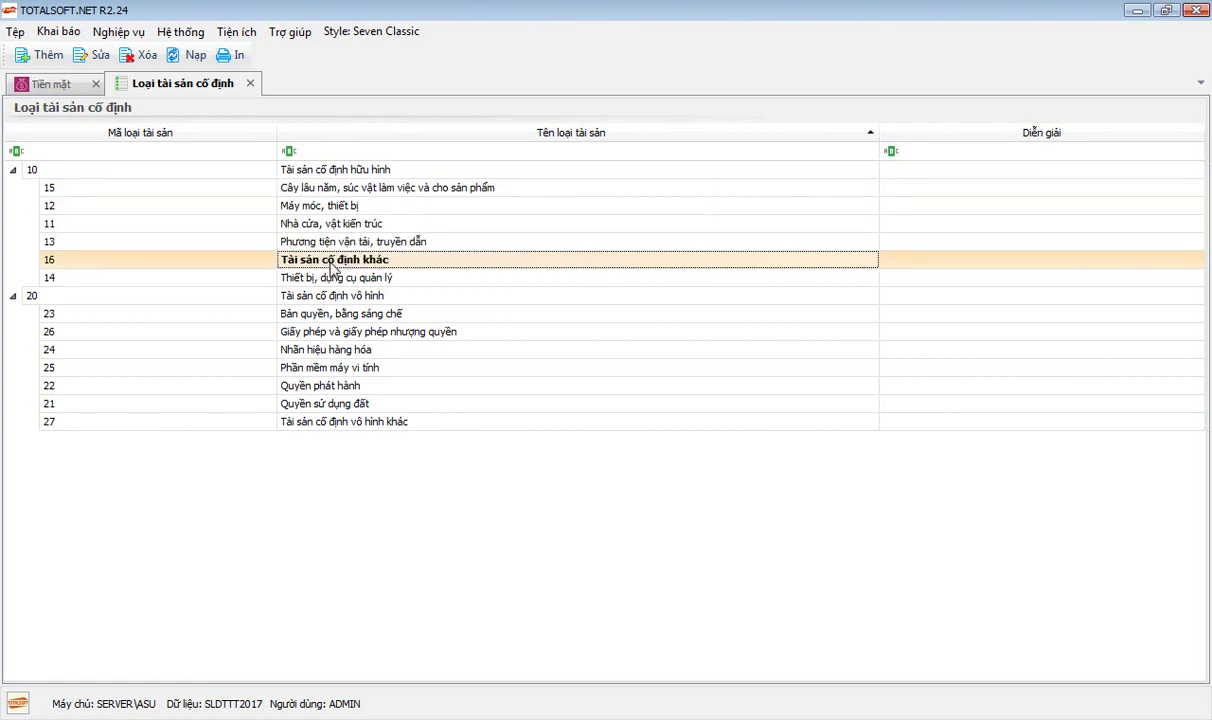
left_click(328, 278)
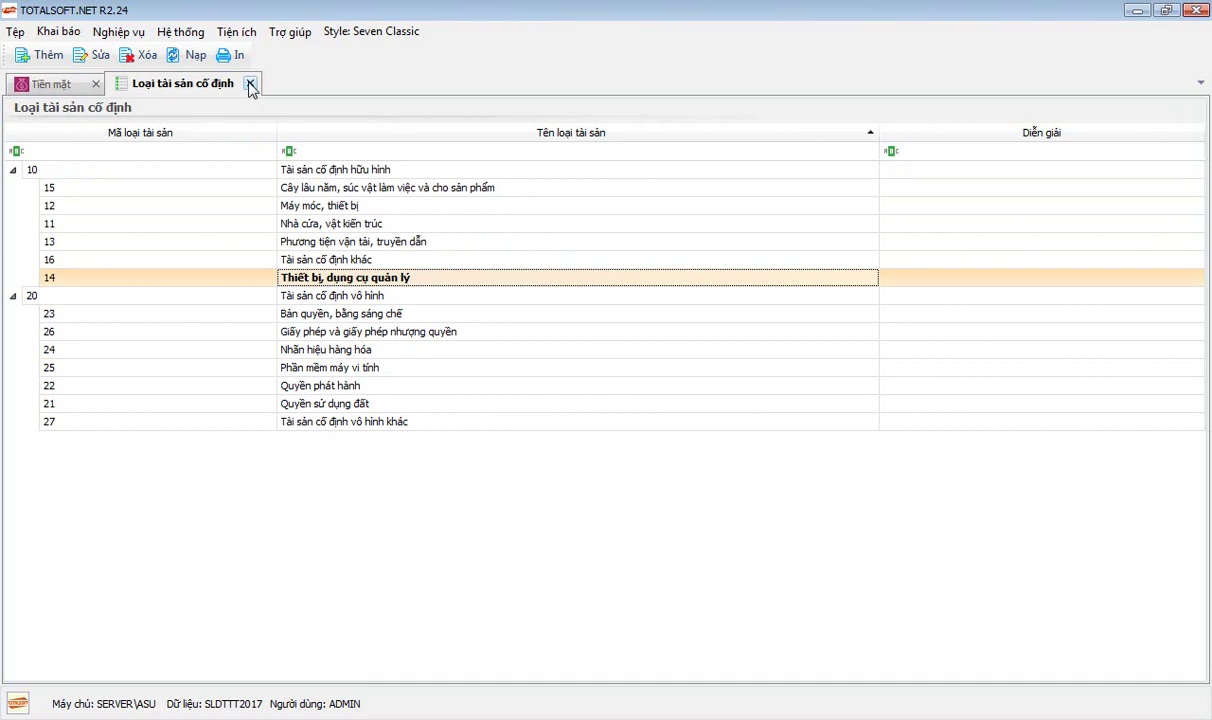
left_click(322, 186)
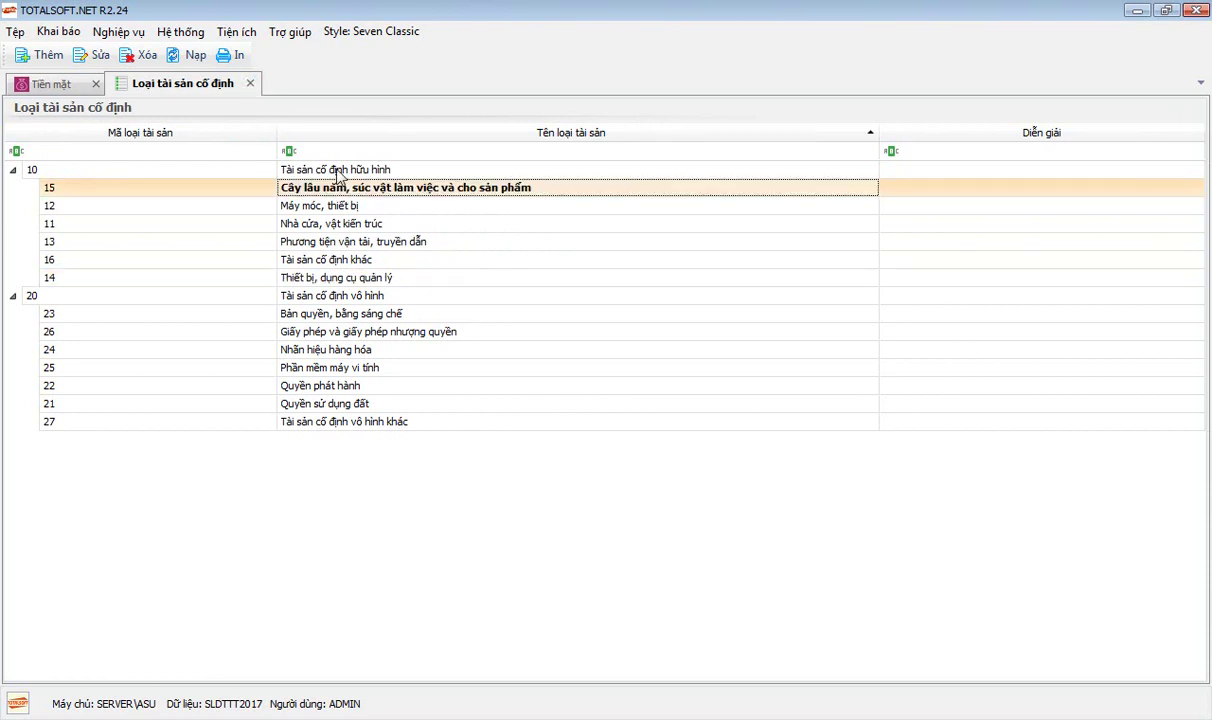
left_click(250, 83)
Open the fixed assets declaration (Tài sản cố định) and start a new asset record
left_click(60, 32)
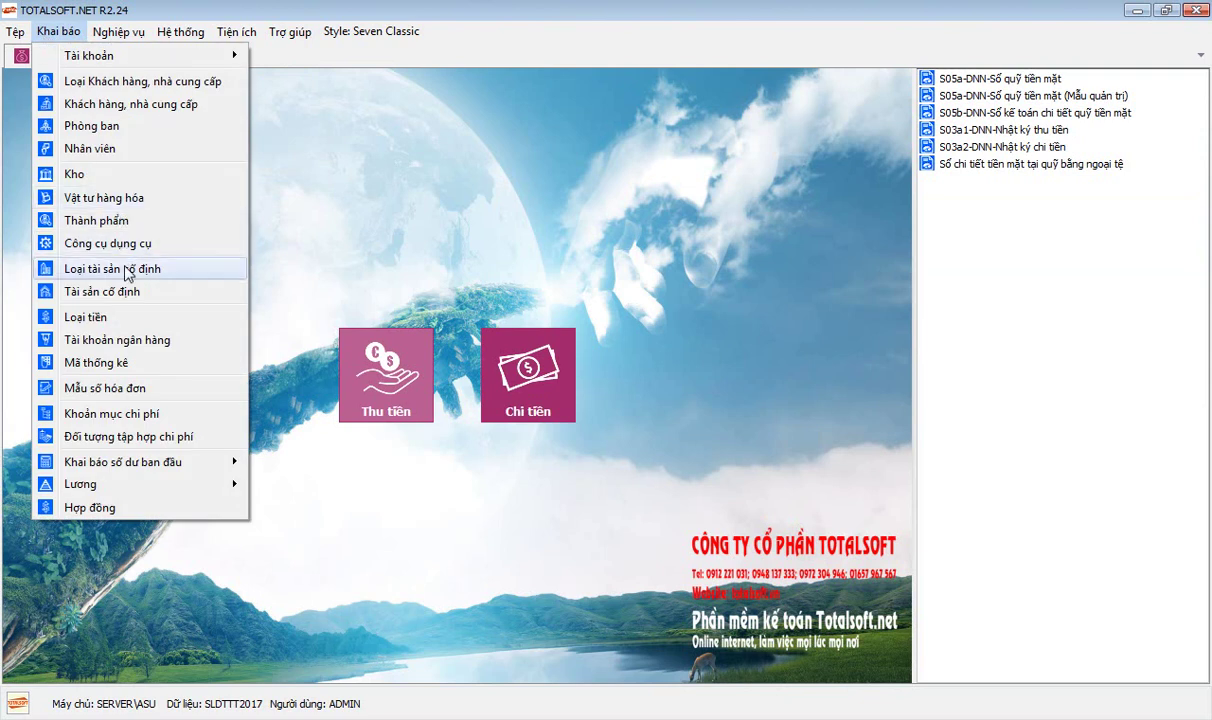
left_click(133, 292)
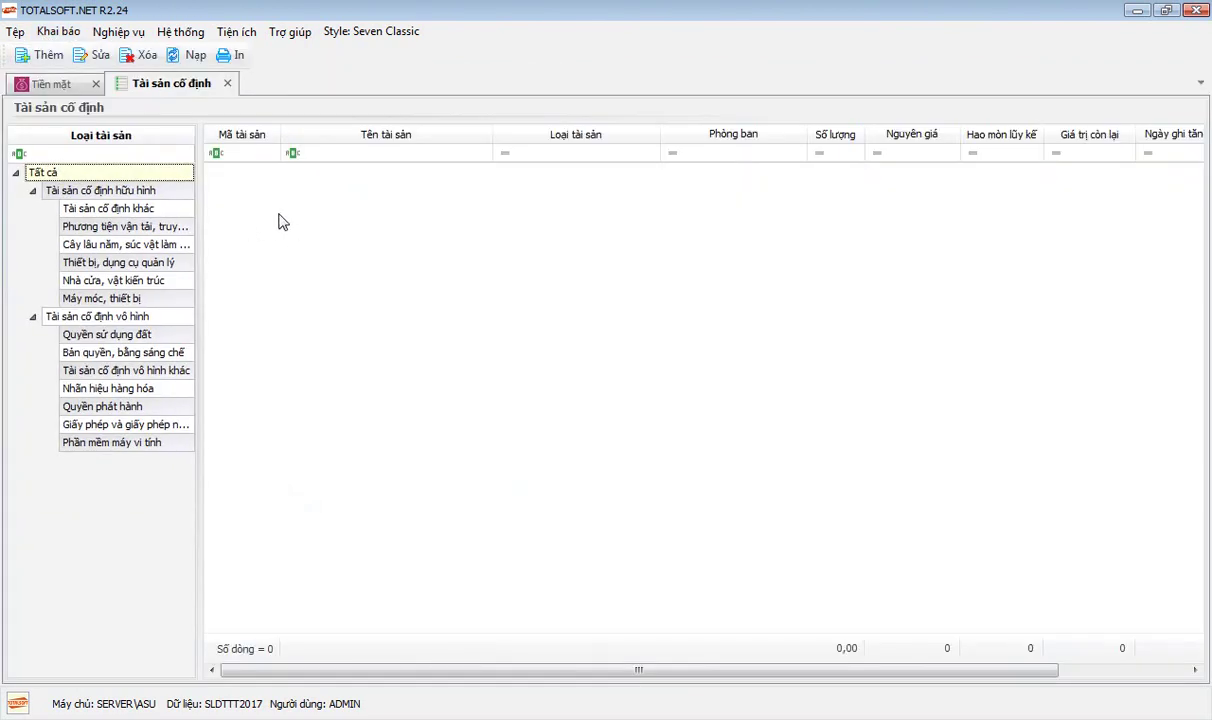
right_click(280, 215)
left_click(346, 232)
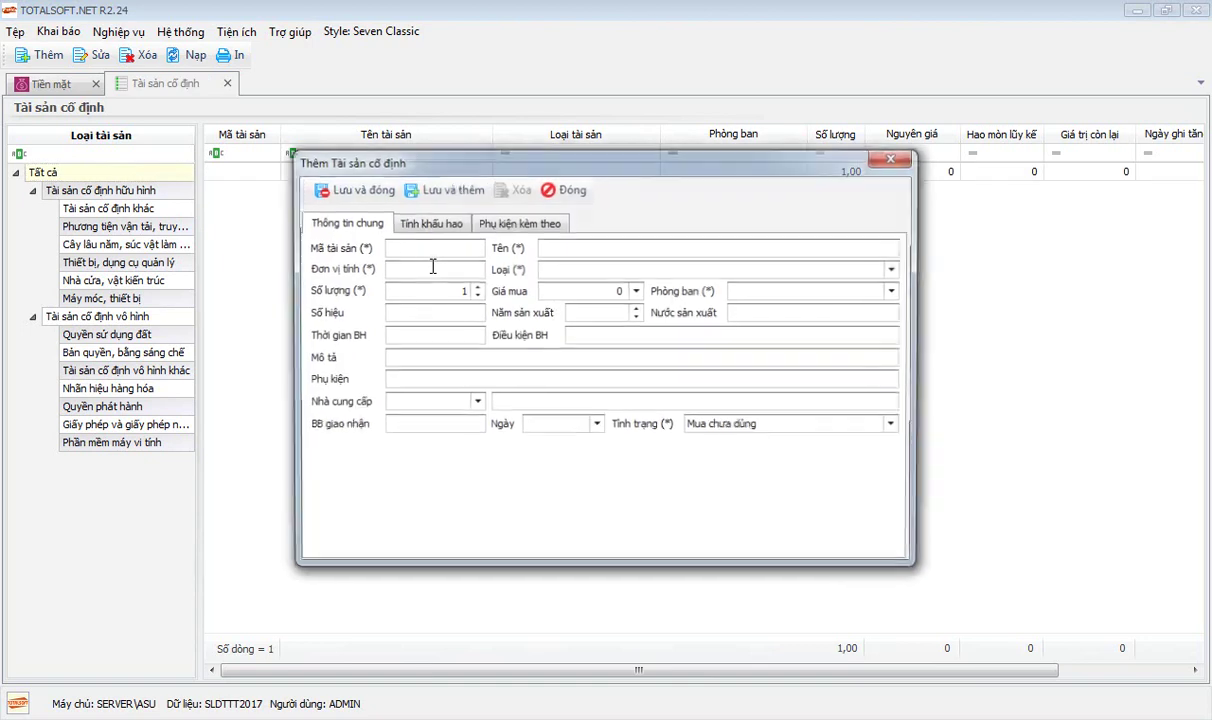
Examine the new asset's general information fields, including unit, asset type choices and purchase price
left_click(400, 268)
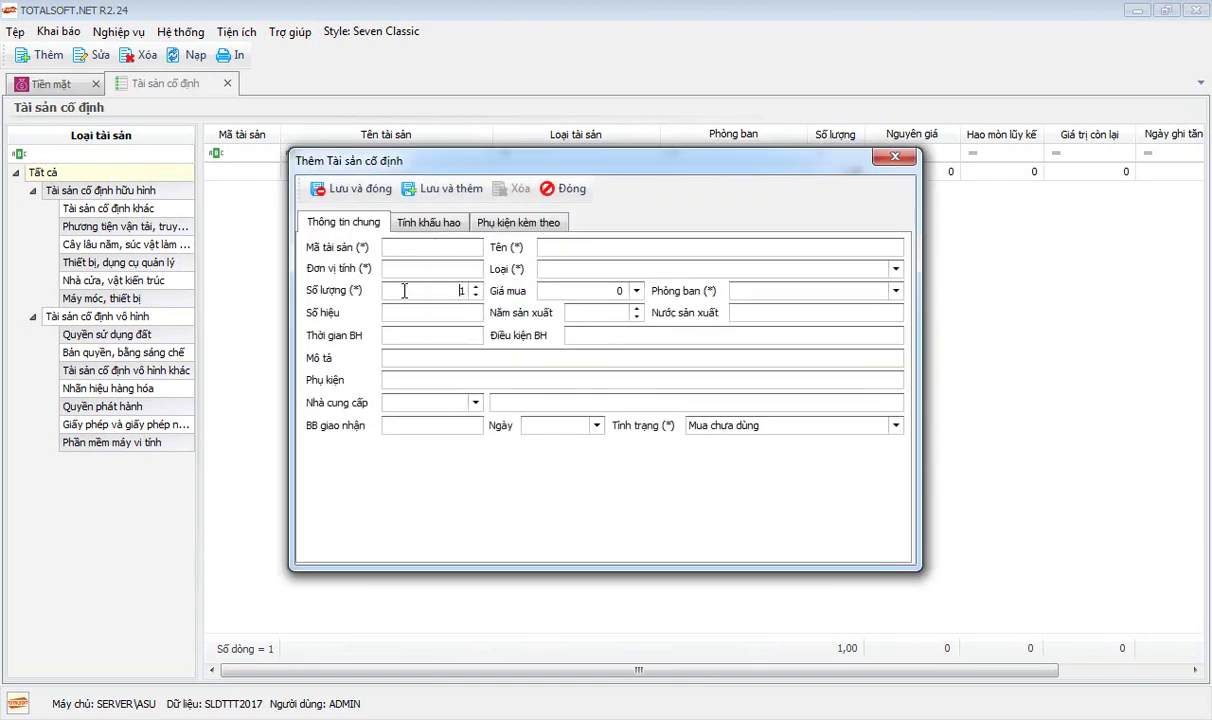
left_click(555, 270)
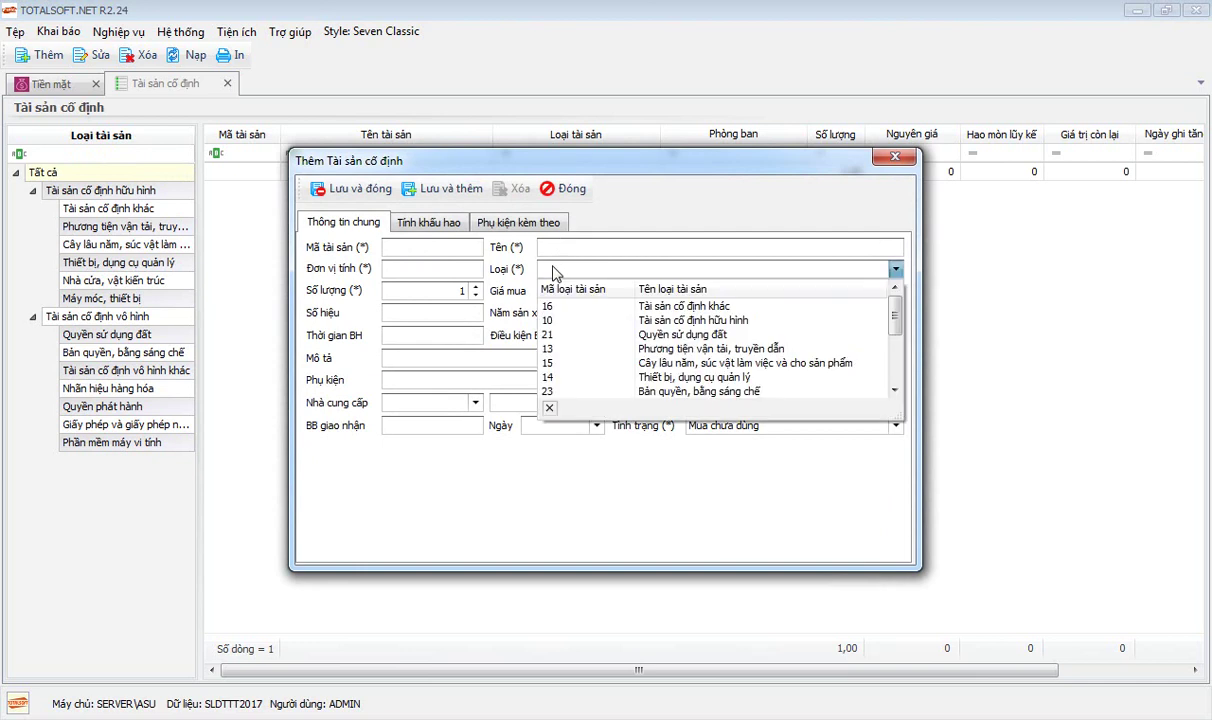
left_click(510, 268)
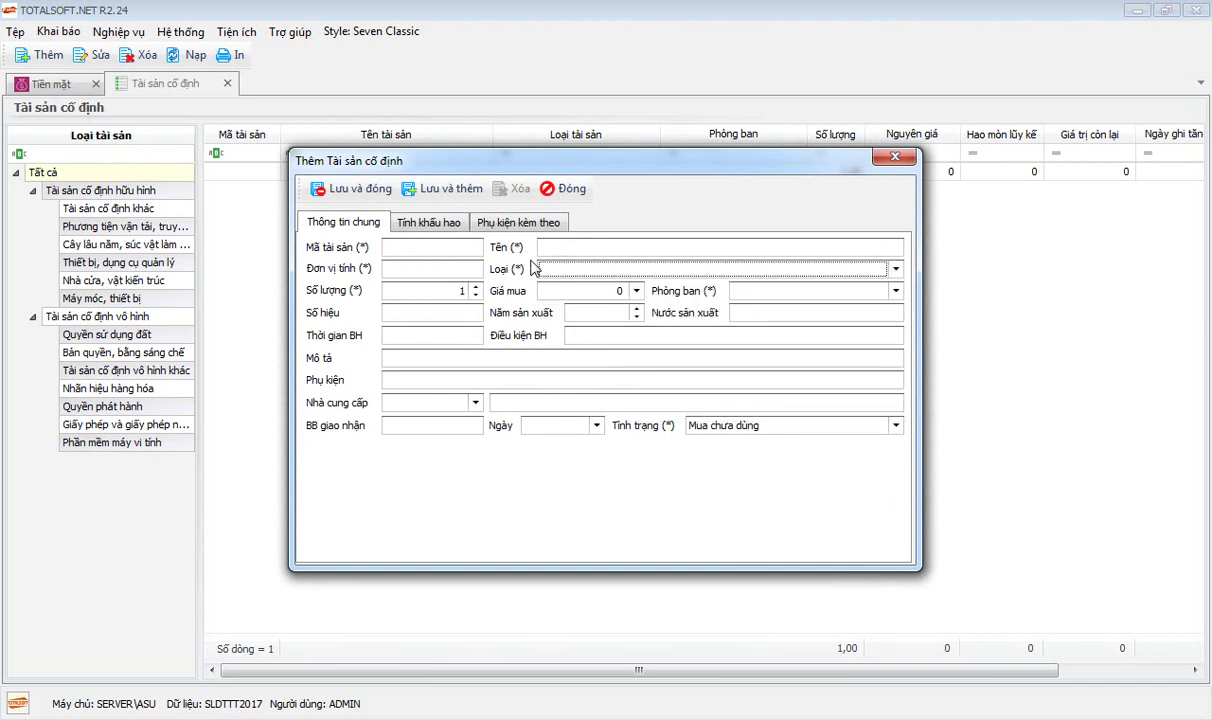
left_click(555, 291)
left_click(617, 291)
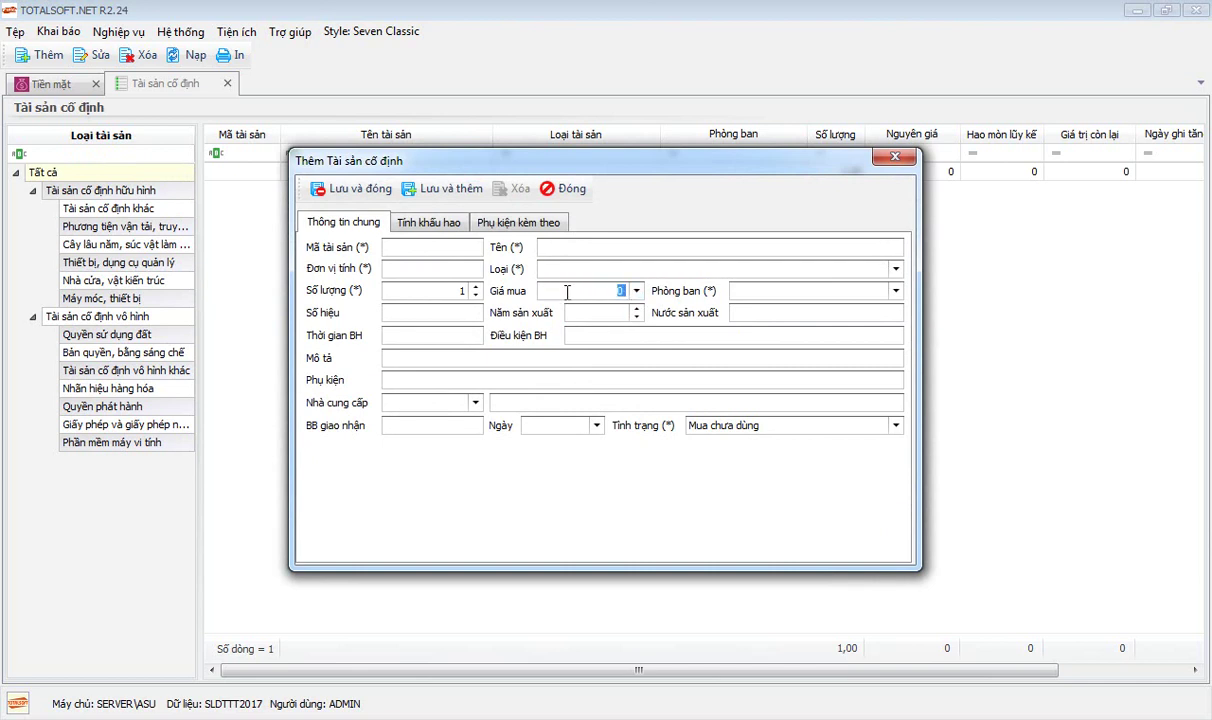
Examine the new asset's depreciation details (Tính khấu hao), including the purchase date and capital source fields
left_click(426, 226)
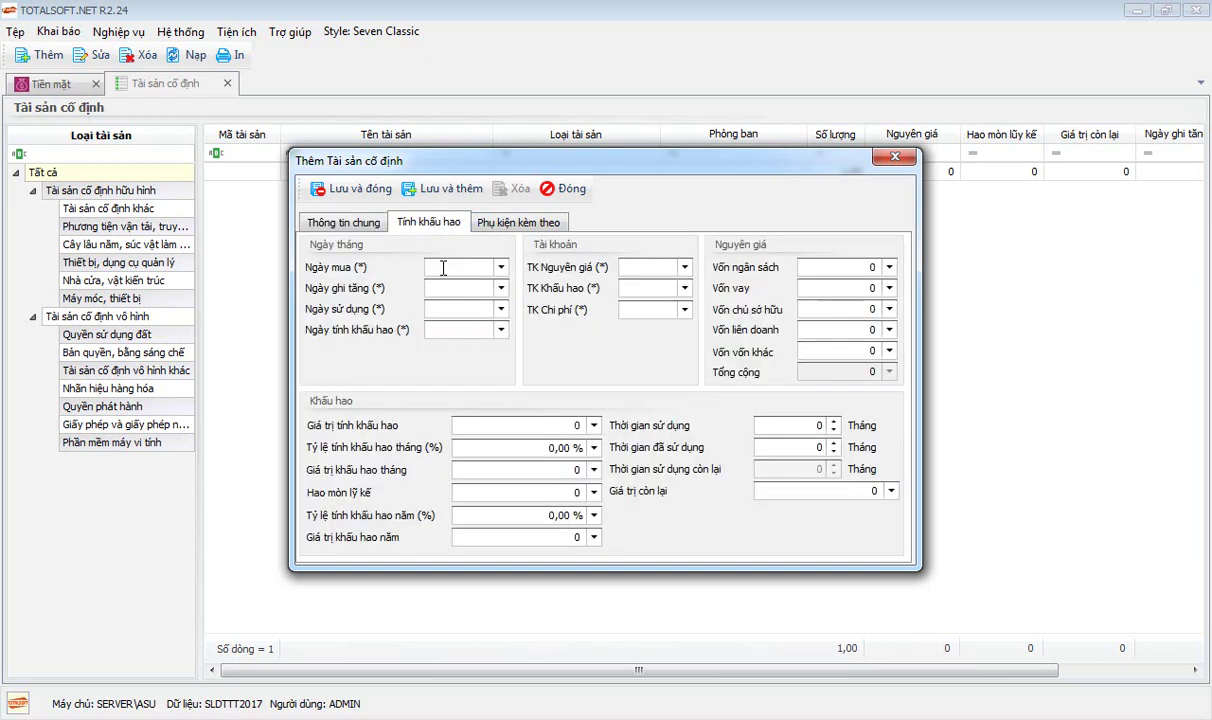
left_click(836, 310)
left_click(449, 266)
Return to the new asset's general information and review the status options (Tình trạng) without changing the selection
left_click(345, 221)
left_click(757, 427)
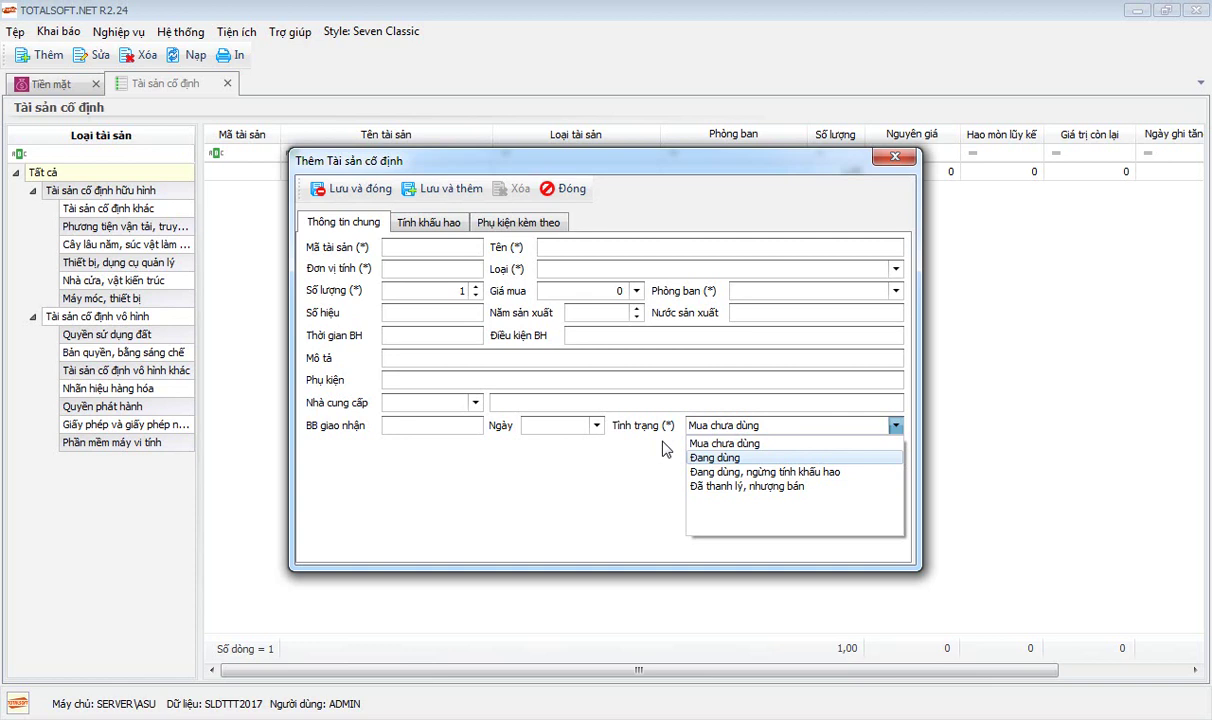
left_click(596, 442)
left_click_drag(568, 150, 637, 175)
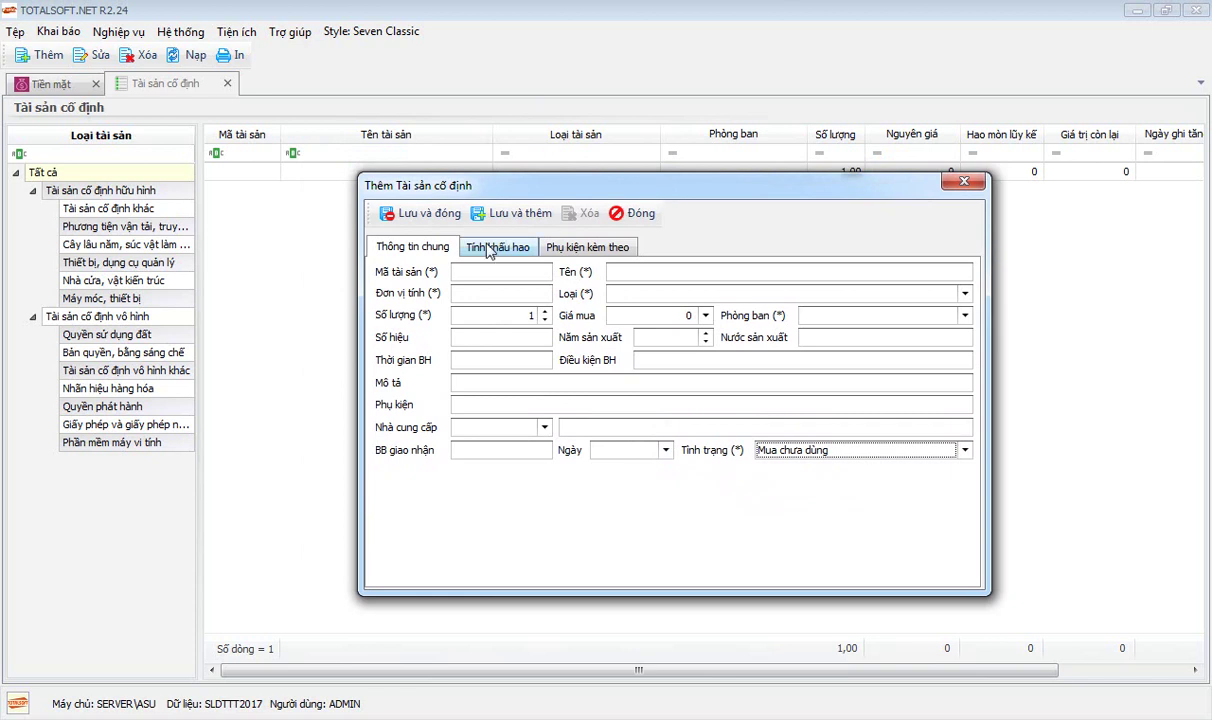
left_click(765, 450)
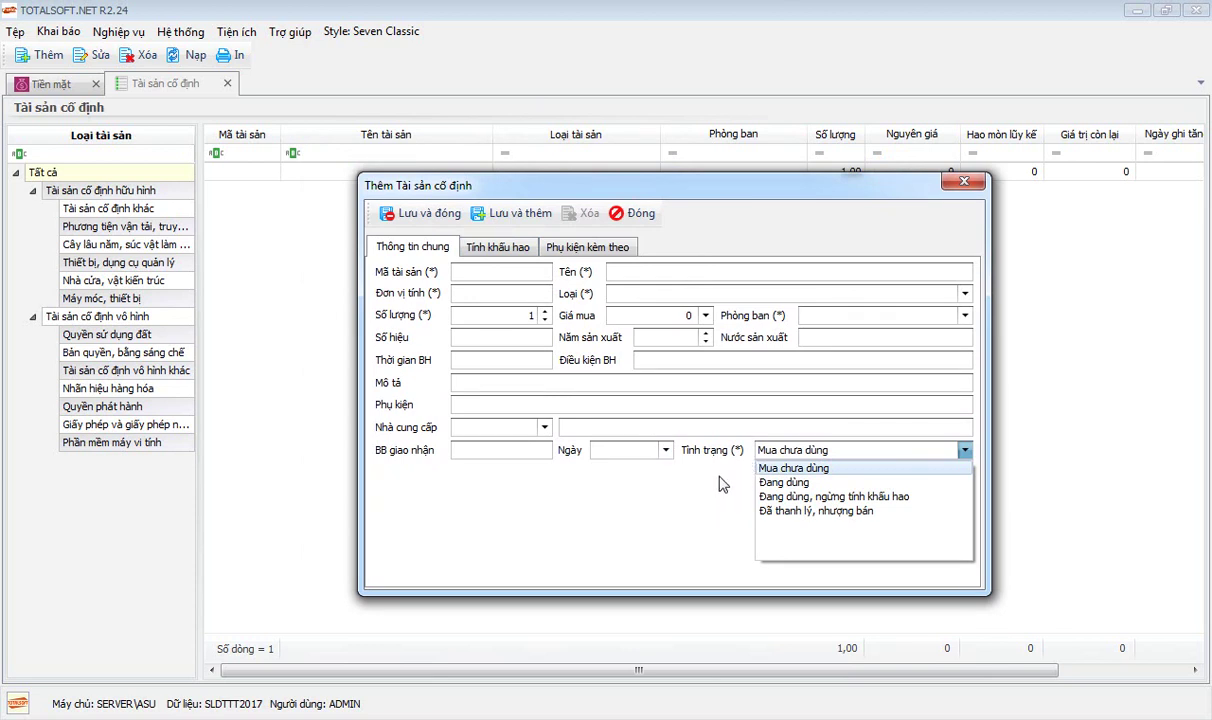
key("Down")
key("Down")
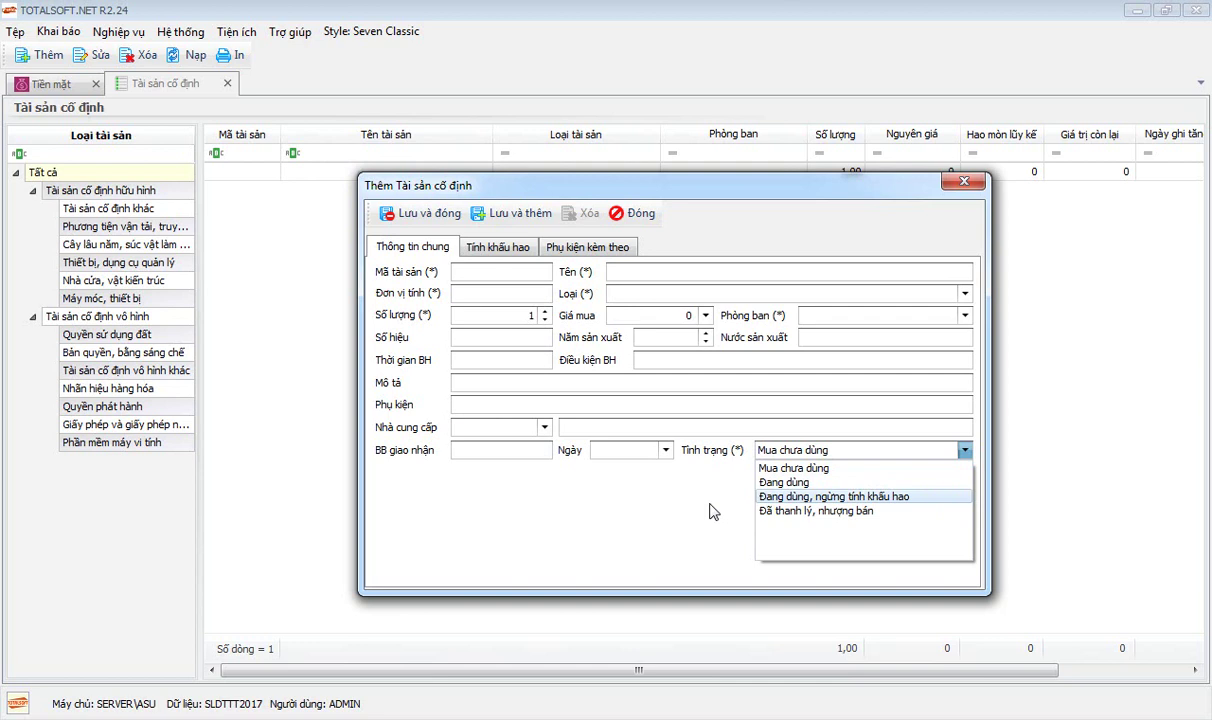
key("Escape")
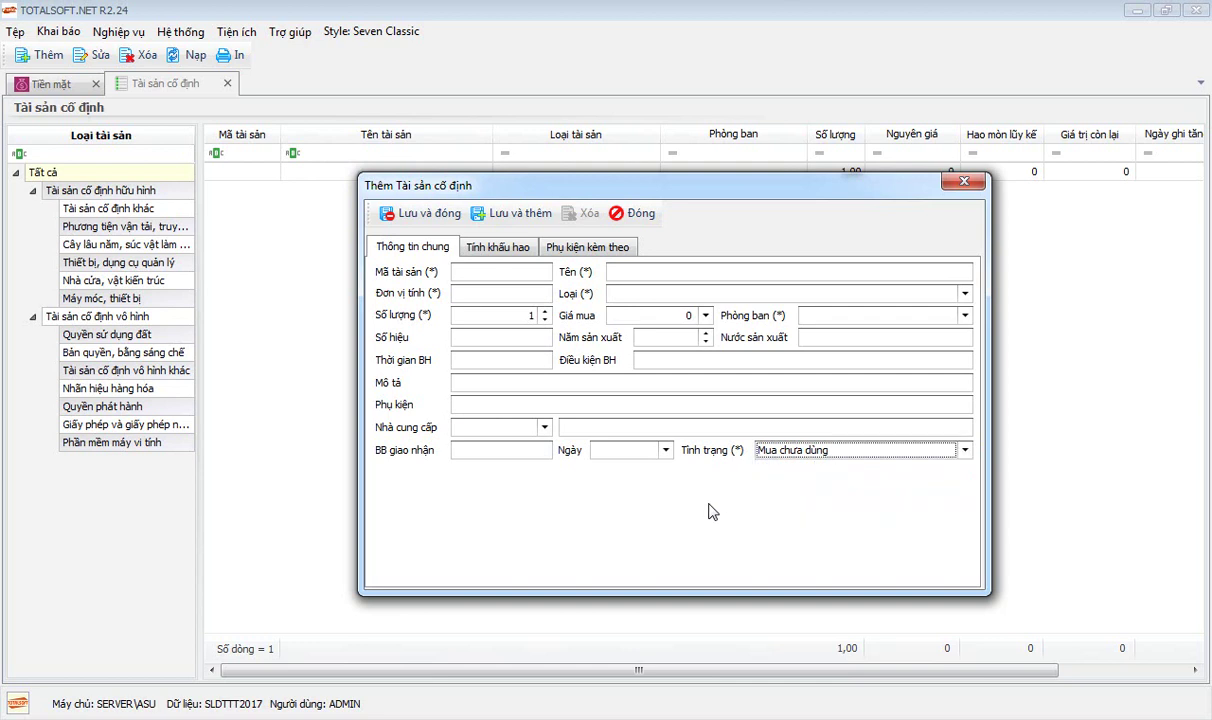
left_click(787, 458)
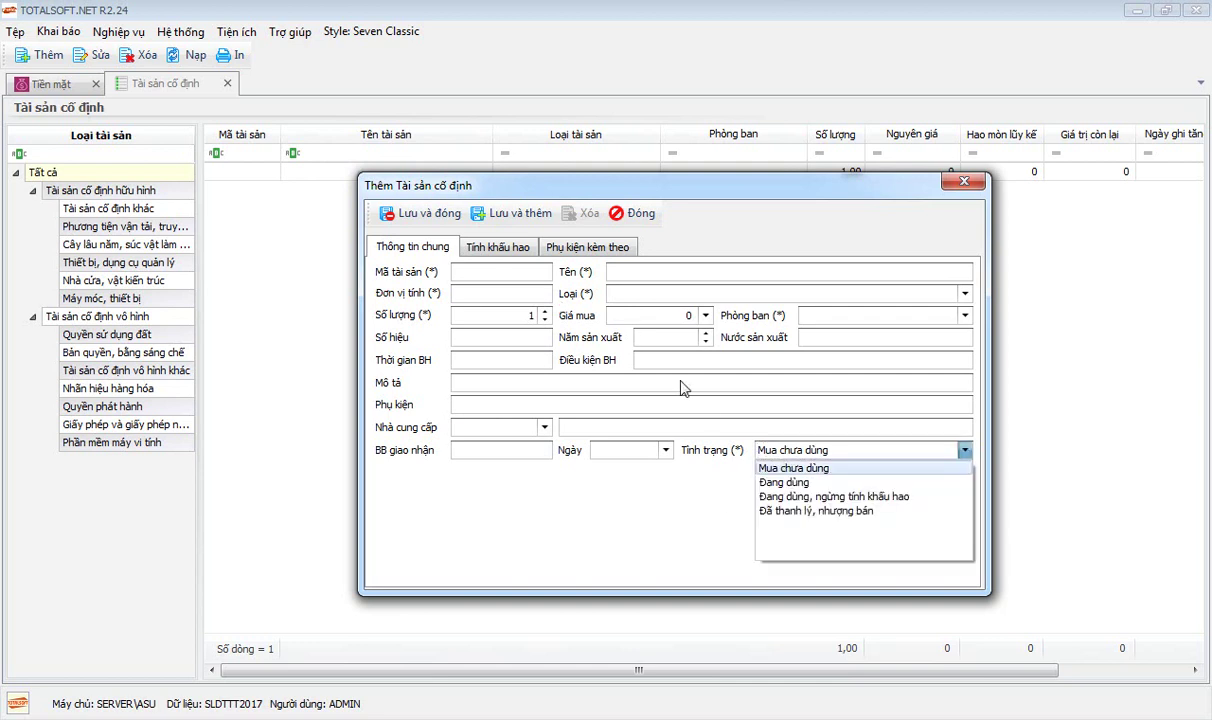
Review the depreciation date fields again, and recheck the status options in the new asset's general information
left_click(497, 246)
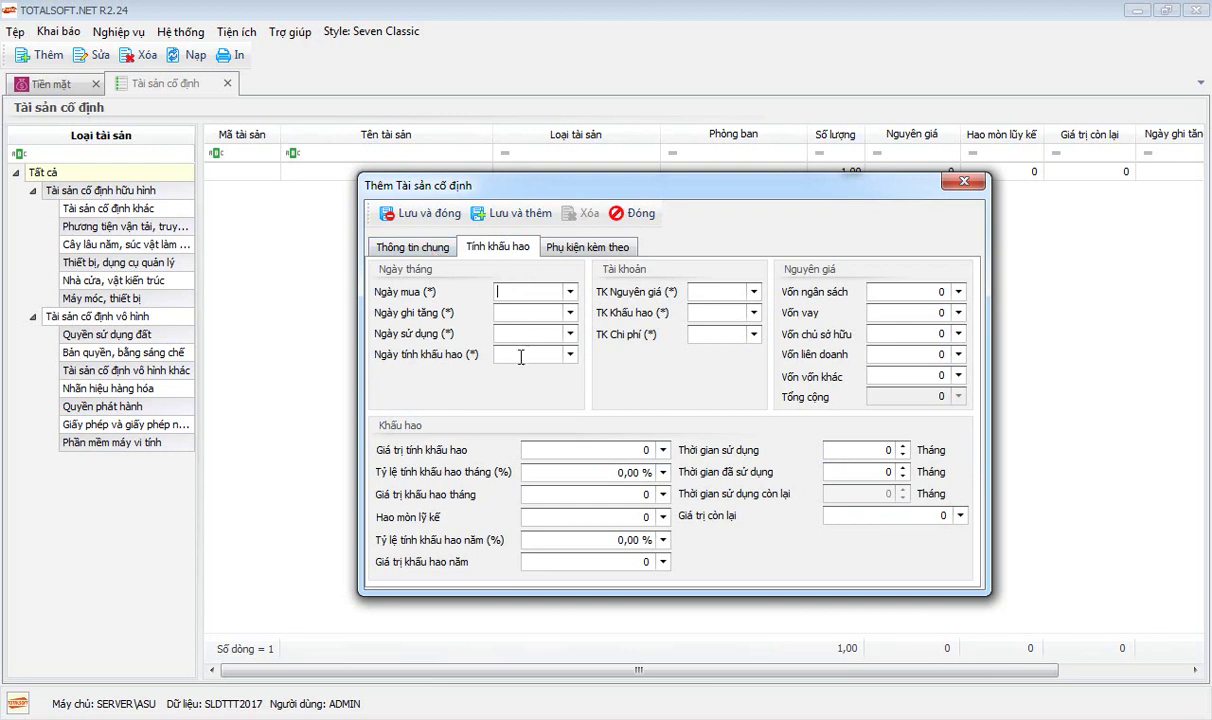
left_click(413, 245)
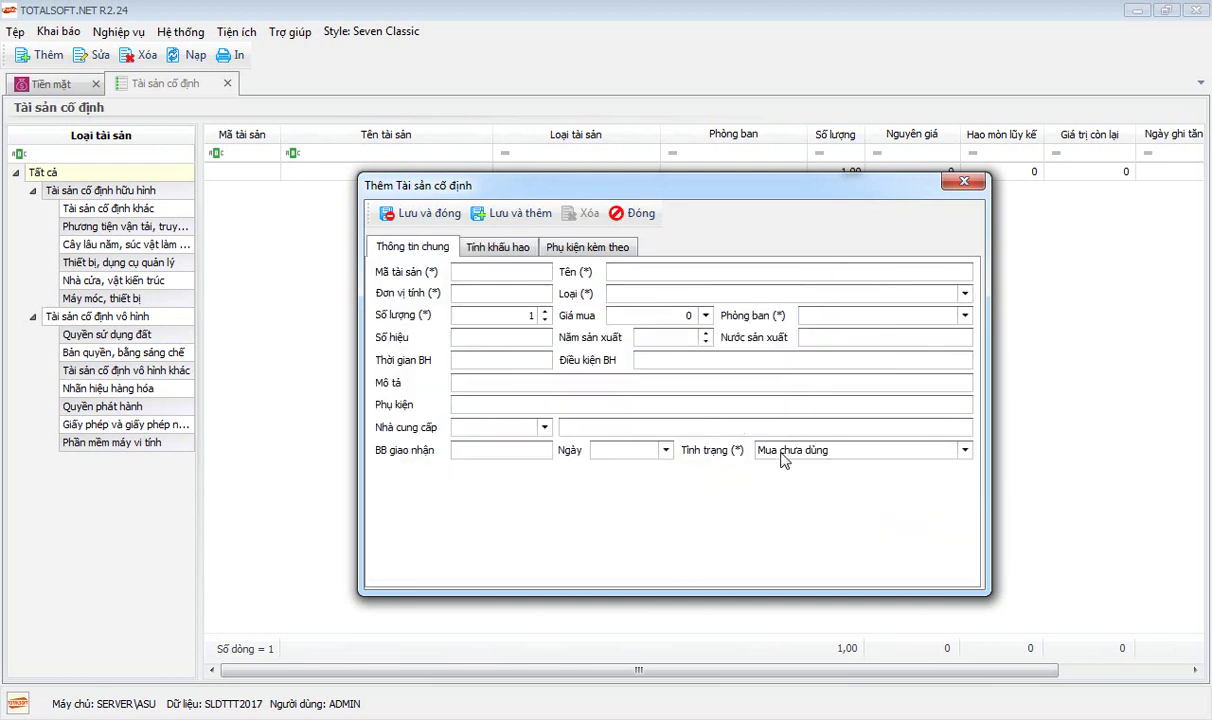
left_click(765, 451)
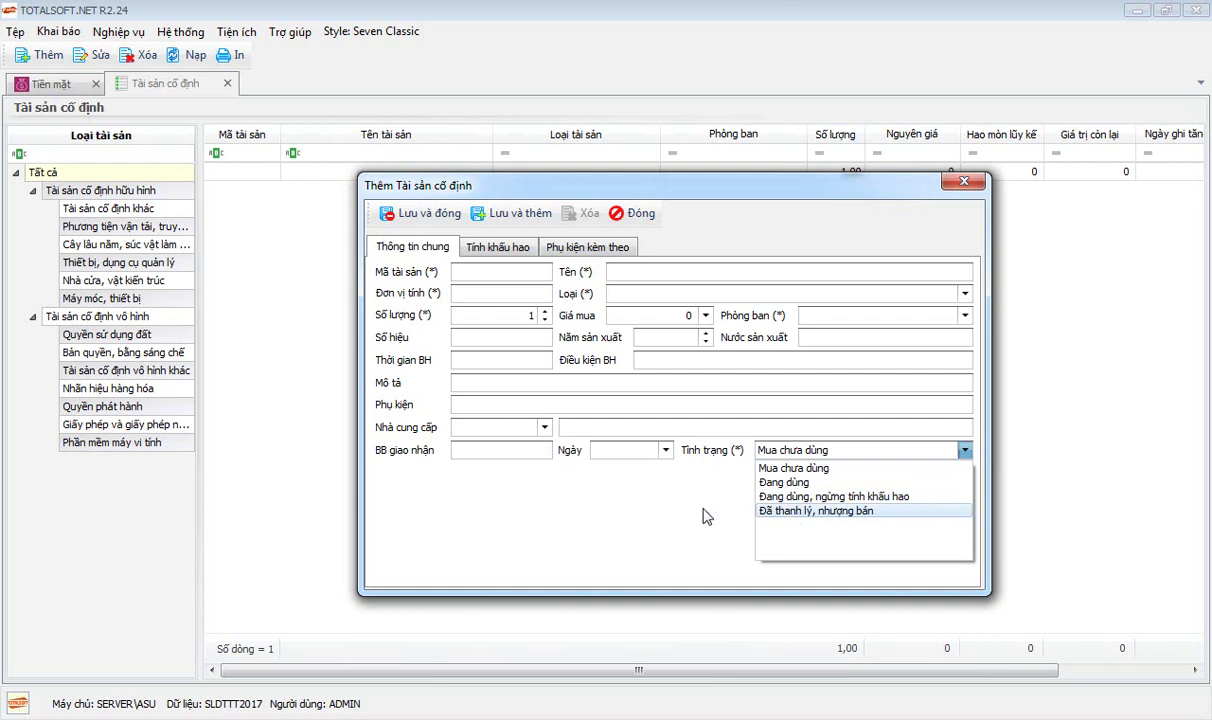
left_click(630, 488)
Examine the name, unit, quantity and value columns for the new asset's attached accessories (Phụ kiện kèm theo)
left_click(565, 250)
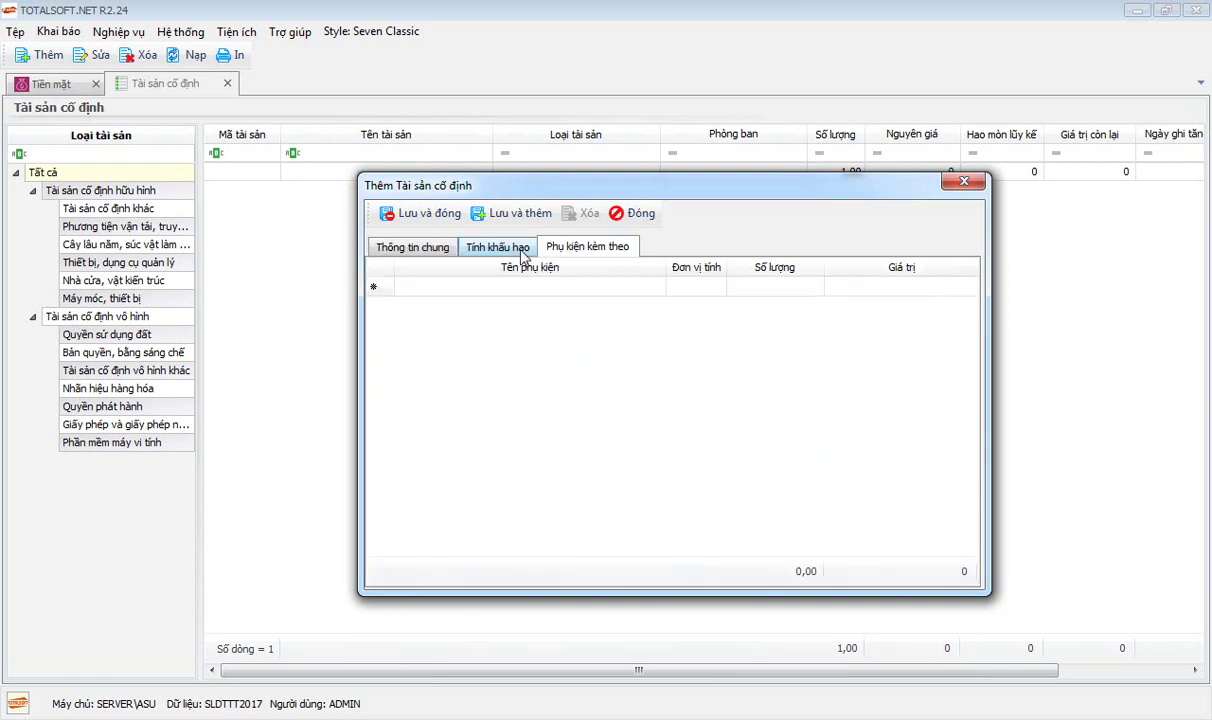
left_click(473, 288)
left_click(700, 290)
left_click(790, 288)
left_click(844, 289)
left_click(570, 286)
Revisit the depreciation and general information of the new fixed asset, and discard the record without saving
left_click(484, 246)
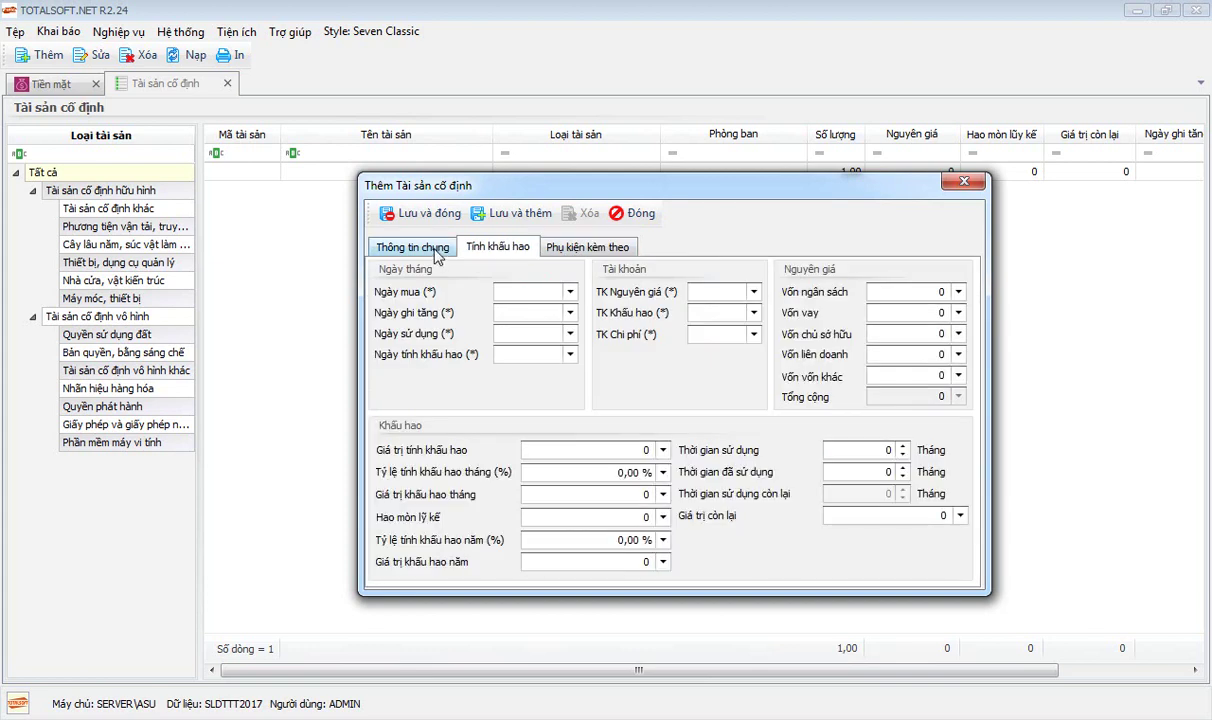
left_click(450, 247)
left_click(636, 216)
left_click(698, 433)
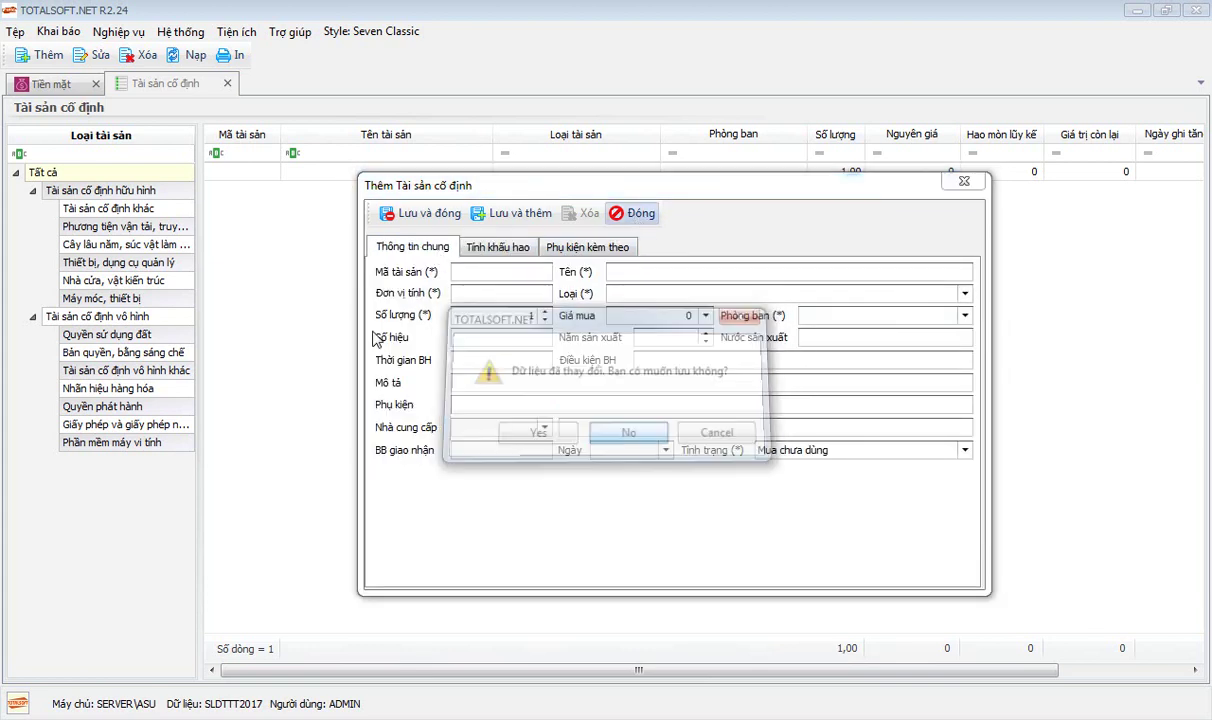
Leave the fixed assets list, open the currency list (Loại tiền), and inspect the UAH currency's details without changing them
left_click(227, 83)
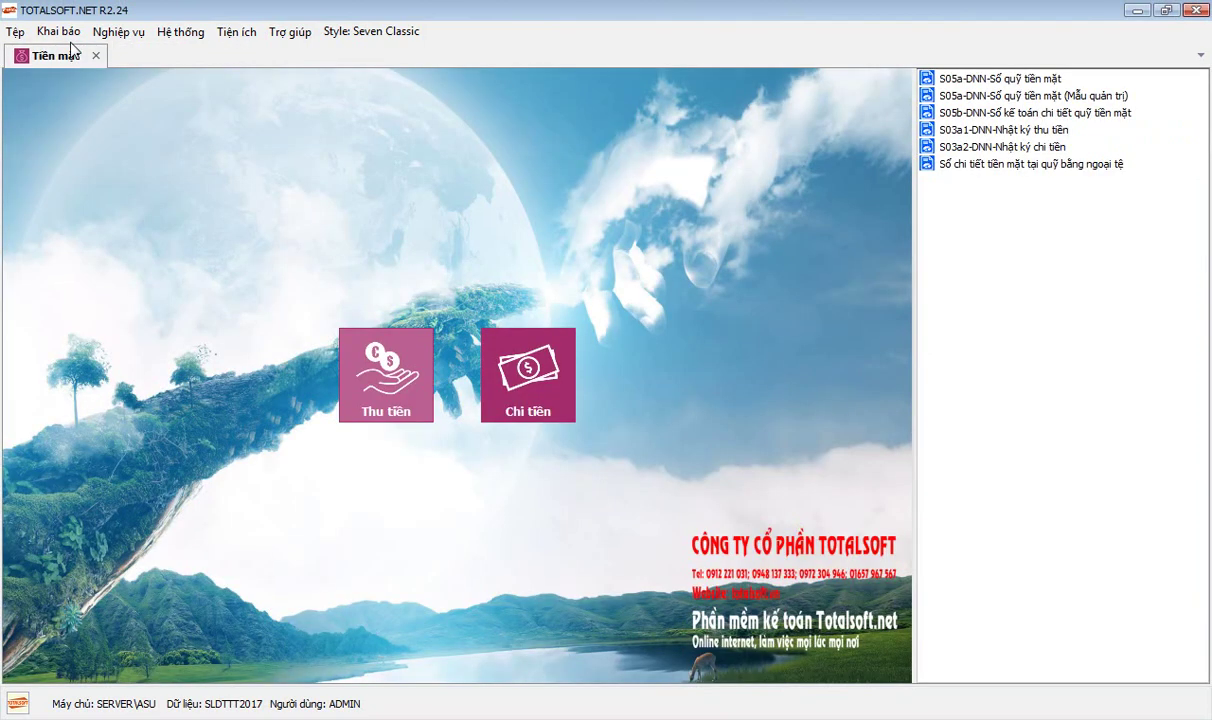
left_click(58, 31)
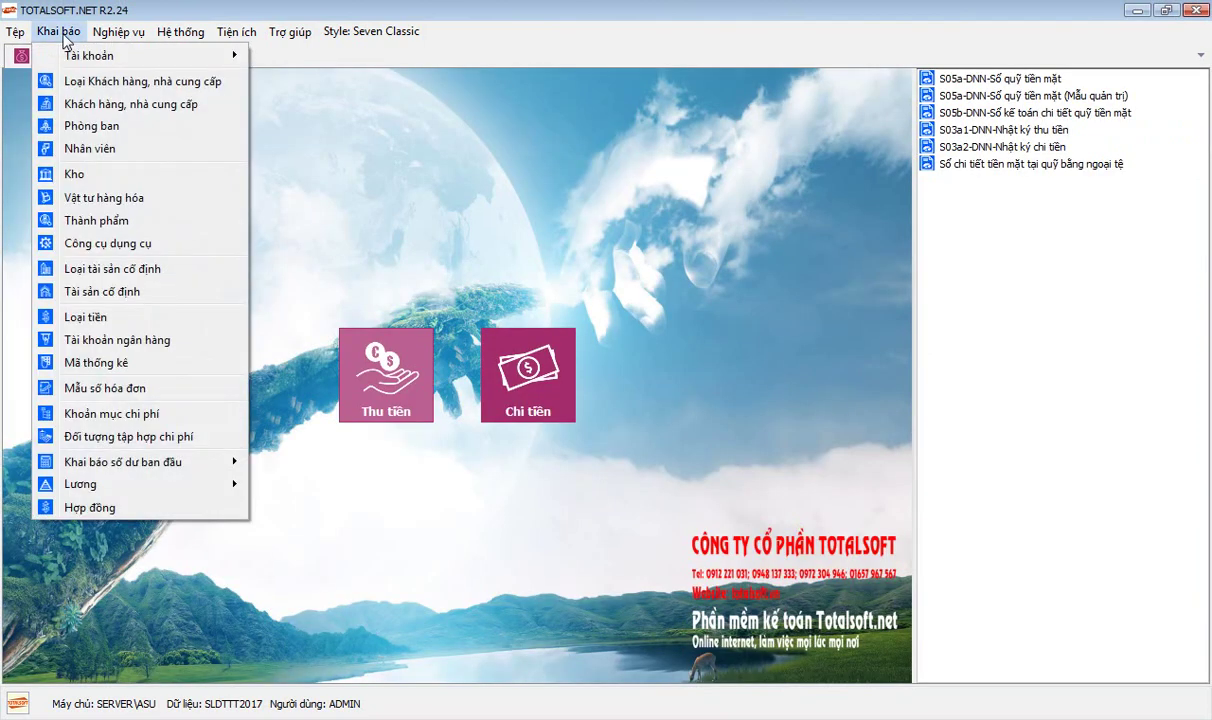
left_click(131, 318)
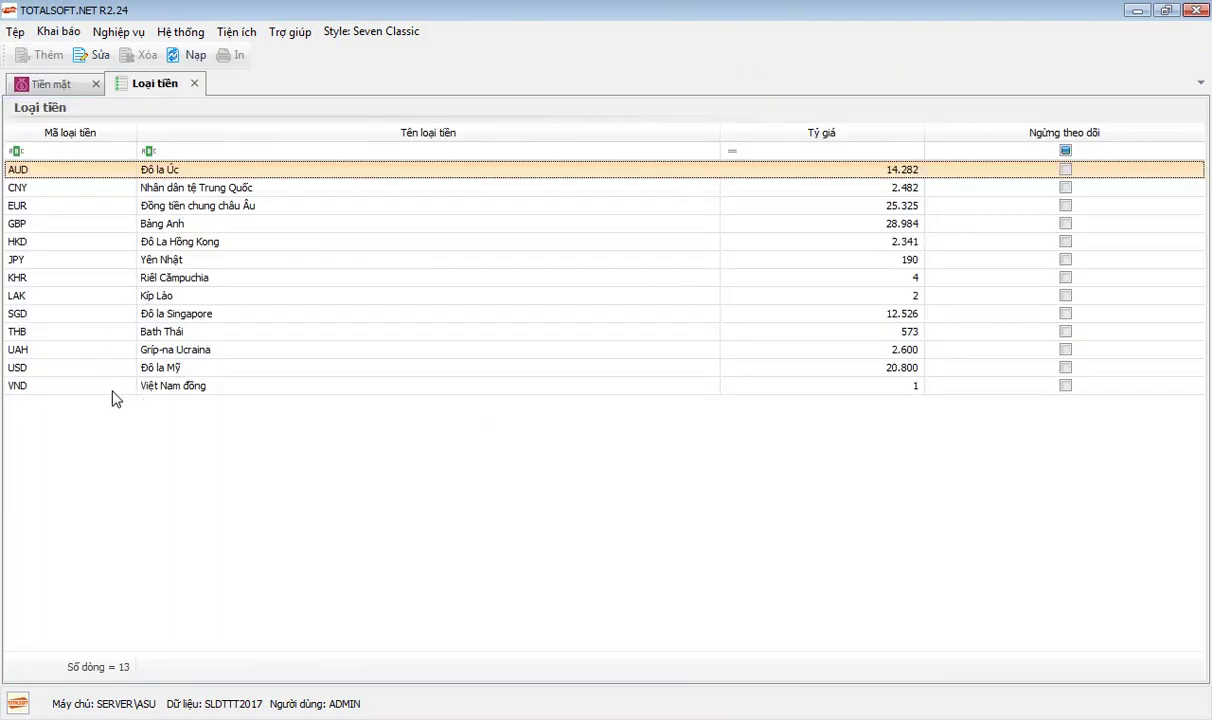
double_click(28, 347)
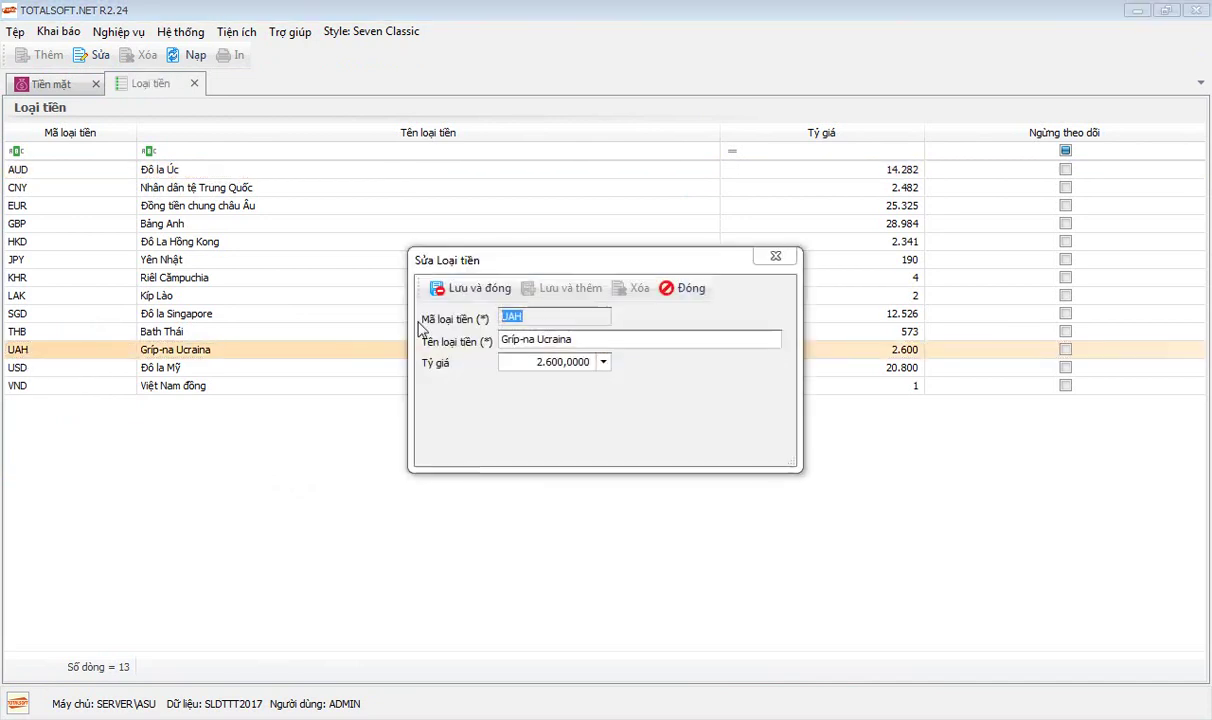
key("Tab")
double_click(540, 339)
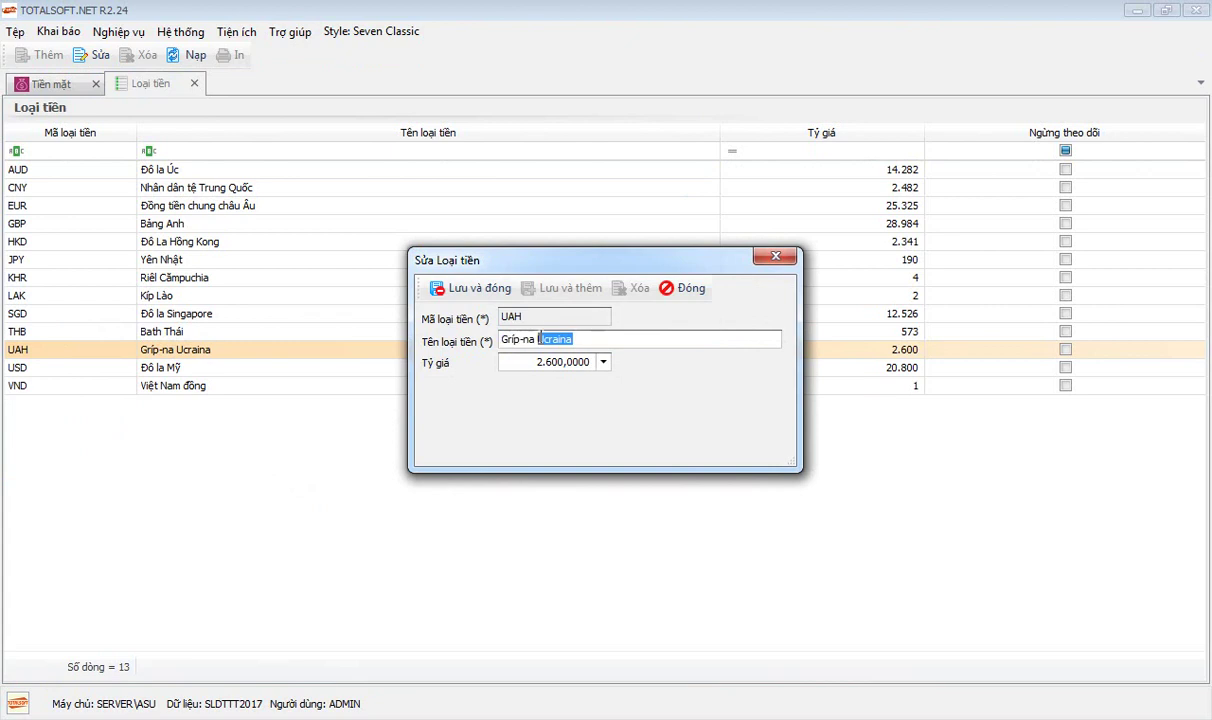
left_click(668, 288)
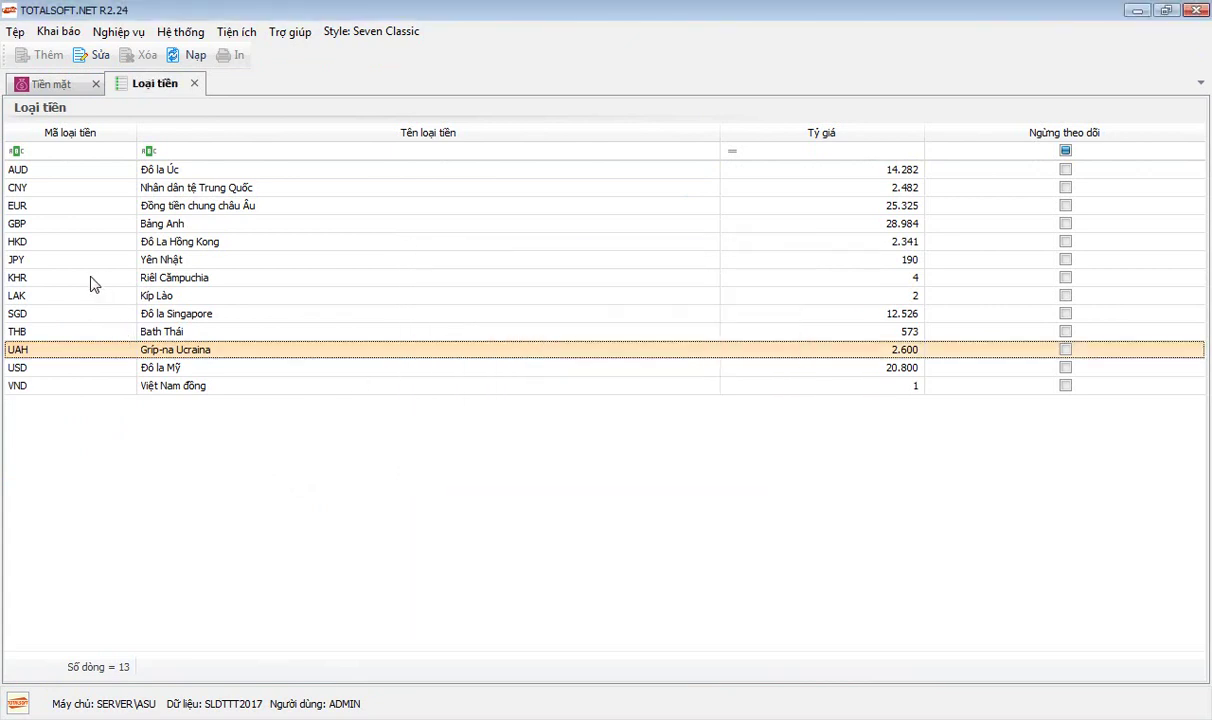
Examine the declared currencies one by one, from the Vietnamese and US currencies up to the Chinese yuan
left_click(124, 378)
left_click(128, 368)
left_click(133, 350)
left_click(139, 332)
left_click(146, 315)
left_click(143, 296)
left_click(150, 260)
left_click(155, 224)
left_click(160, 206)
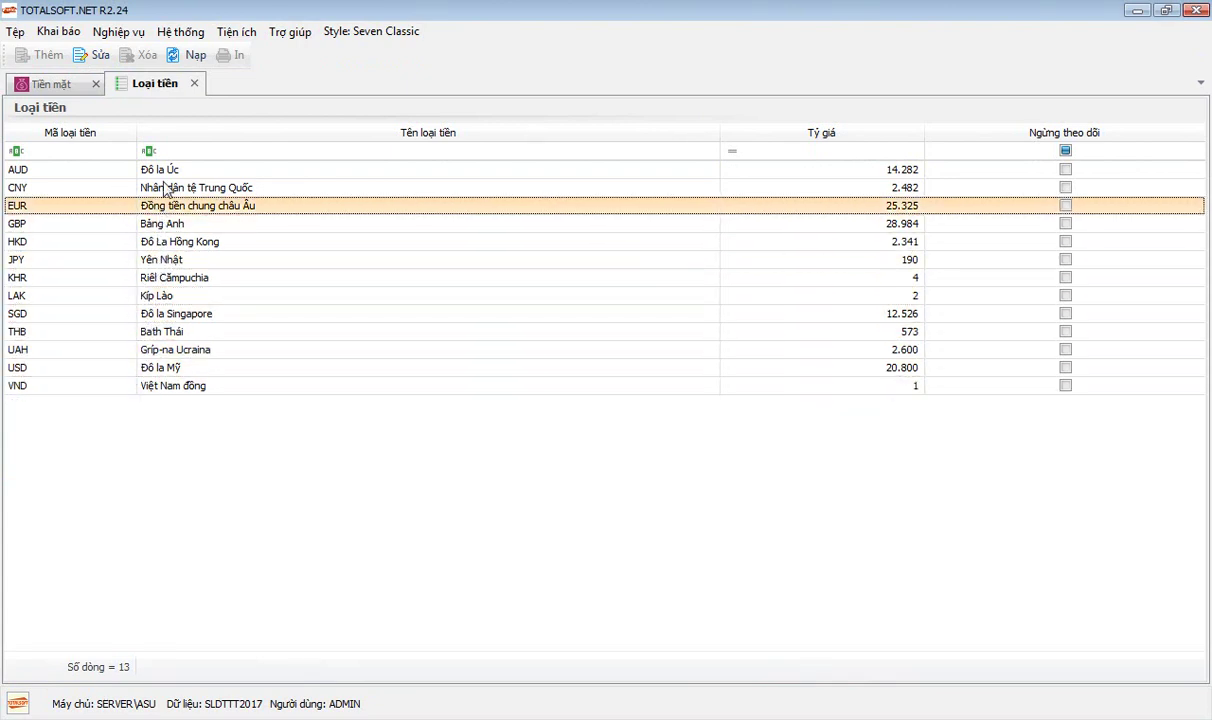
left_click(170, 190)
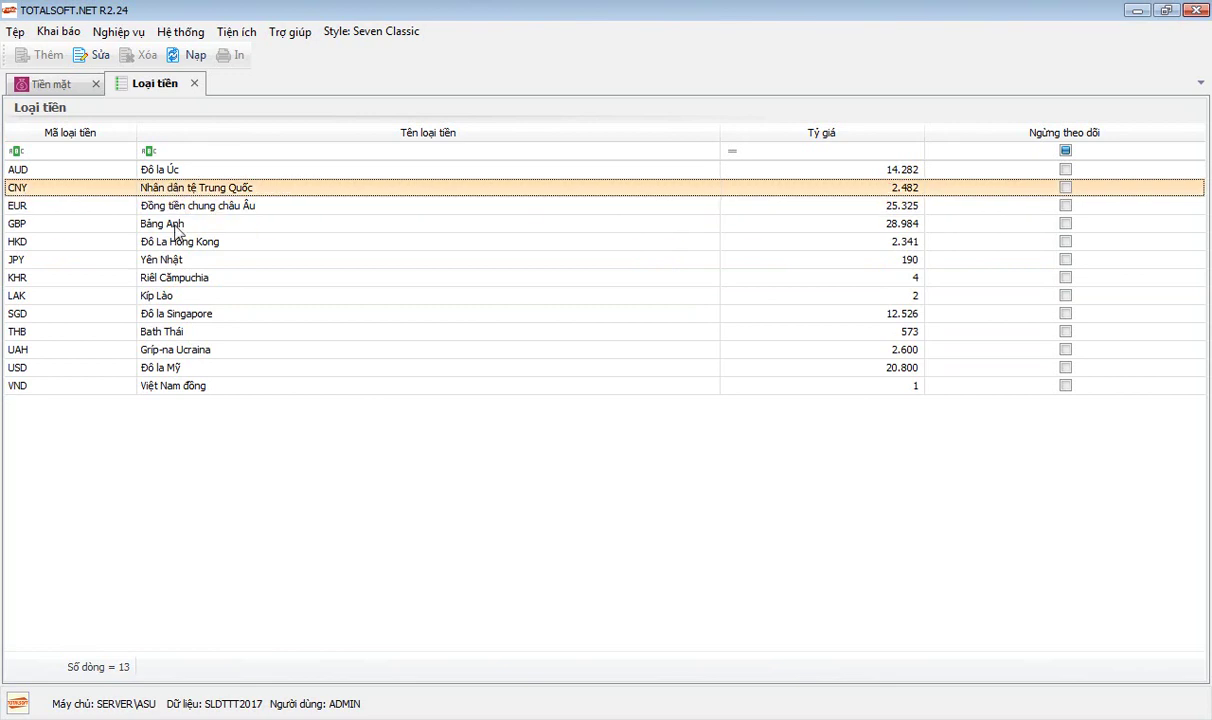
Leave the currency list, open the bank account list (Tài khoản ngân hàng), and start a new bank account record
left_click(195, 84)
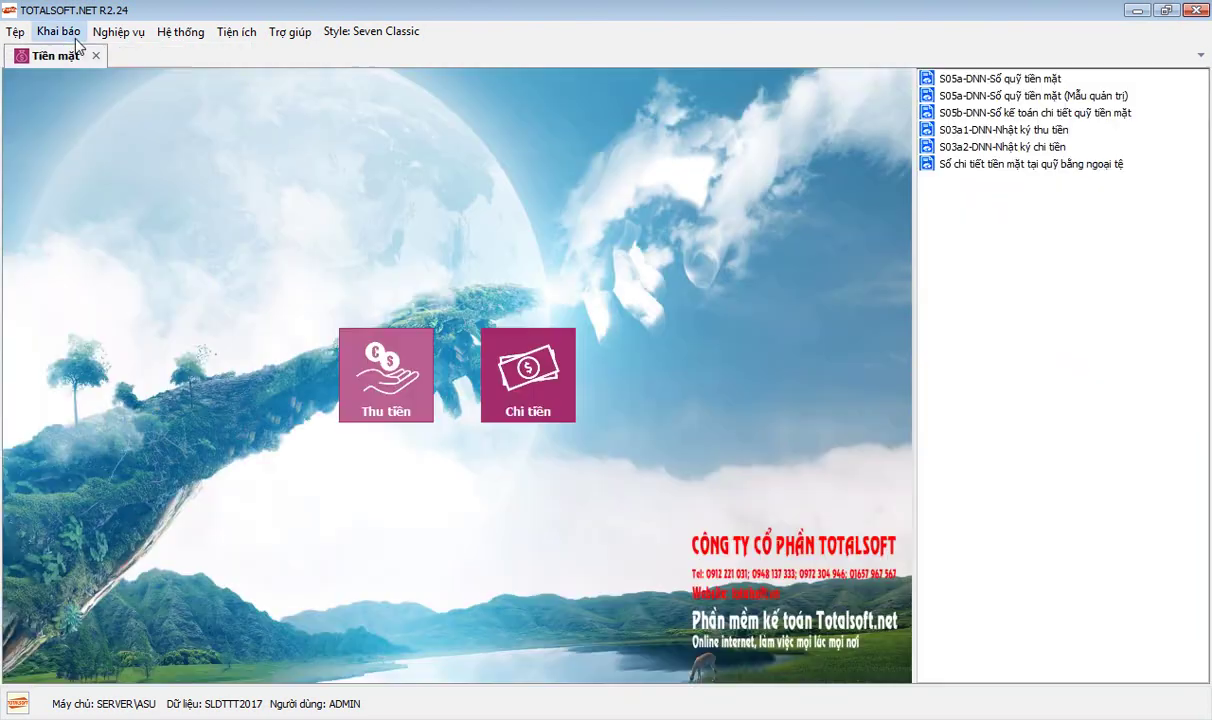
left_click(58, 31)
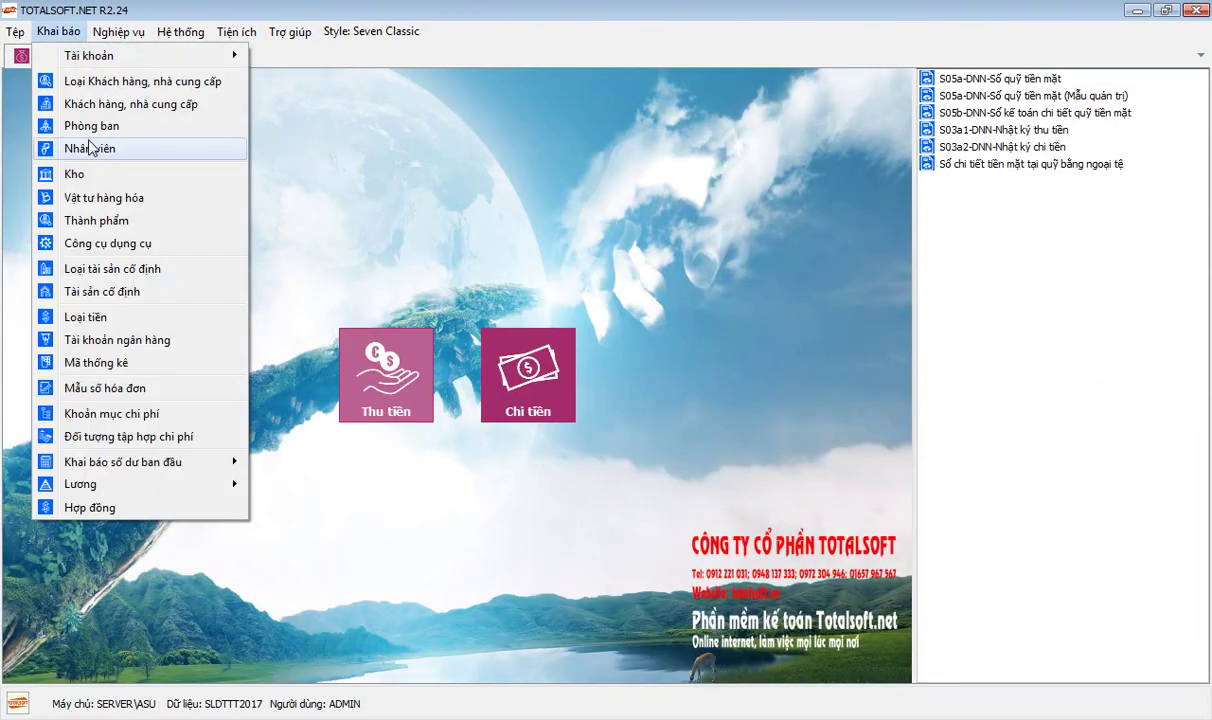
left_click(153, 341)
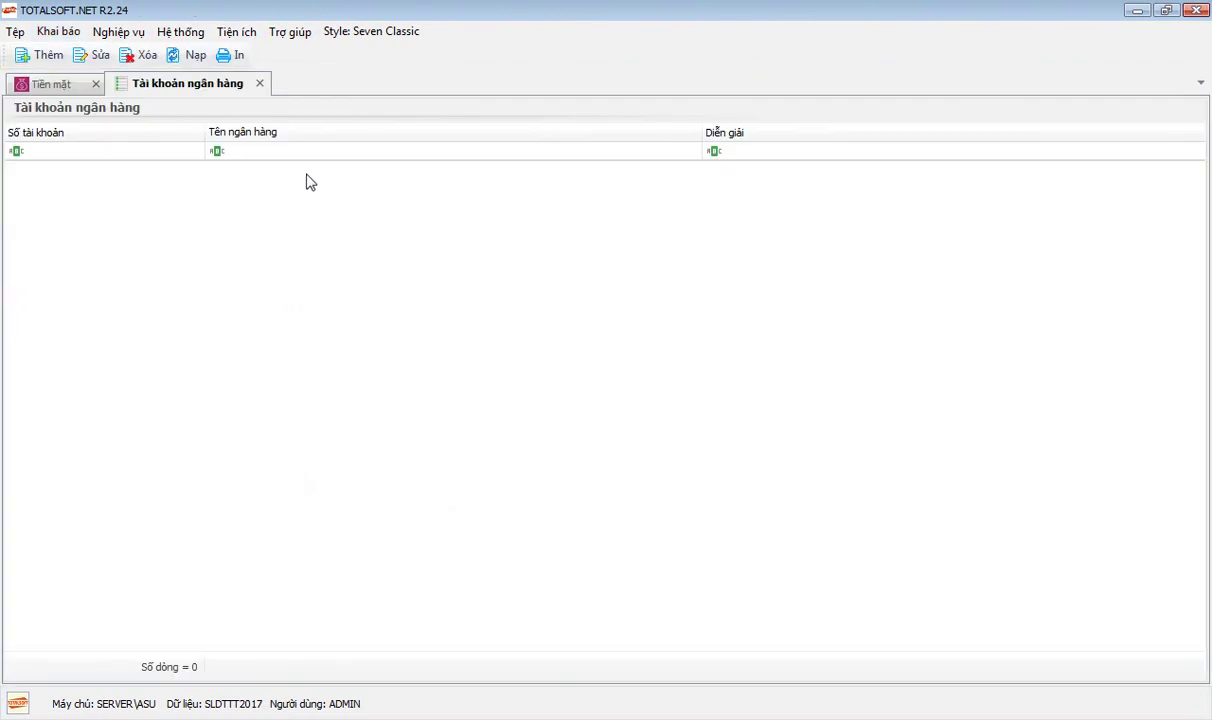
right_click(323, 199)
left_click(381, 200)
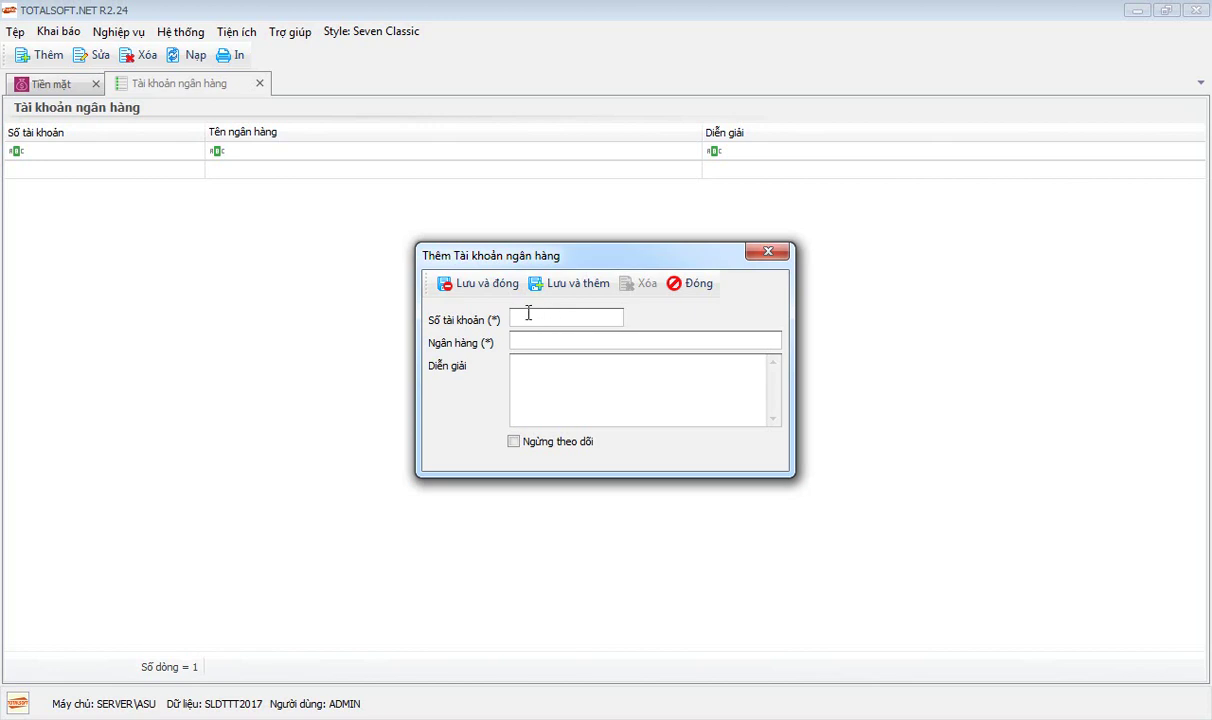
Review the account number, bank and description fields of the new bank account, and discard the record without saving
left_click(692, 285)
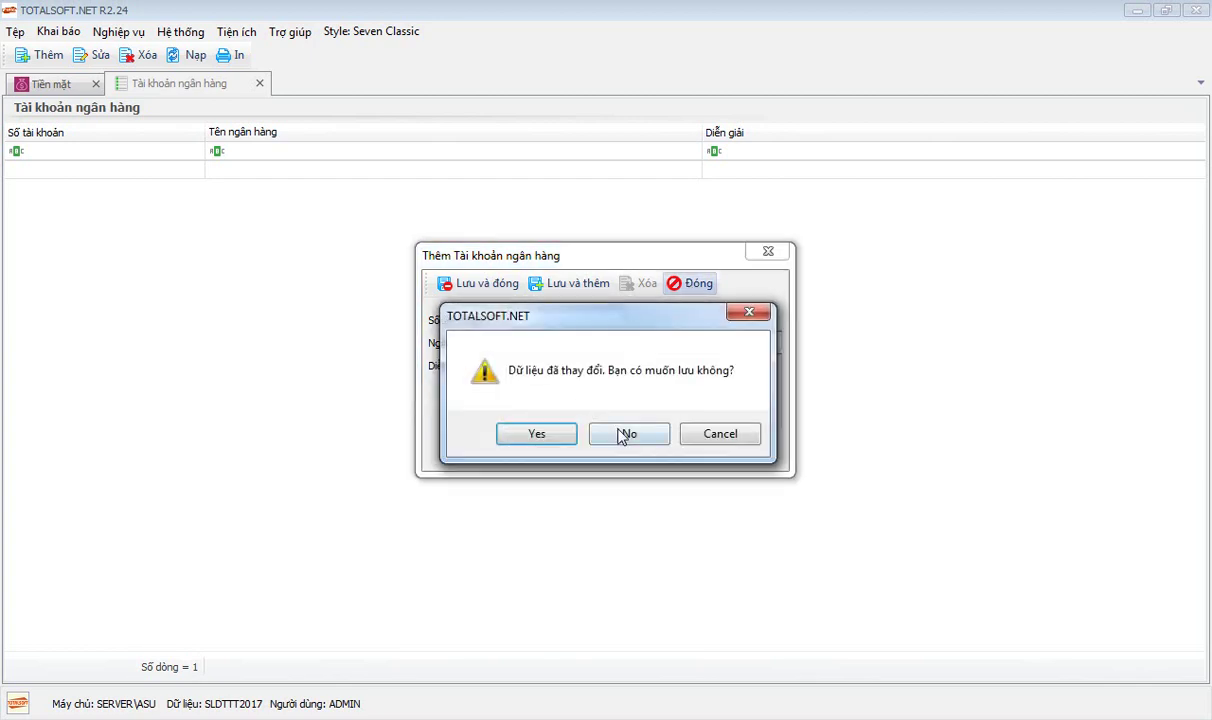
left_click(709, 436)
left_click(524, 319)
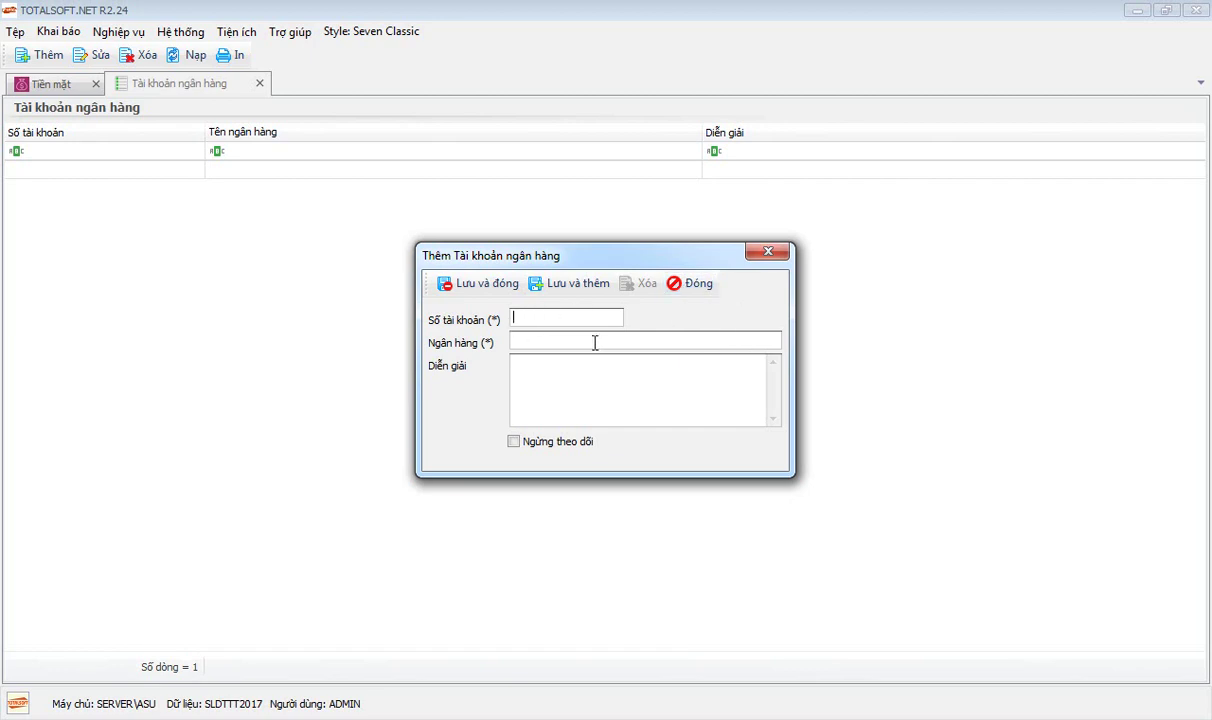
left_click(679, 285)
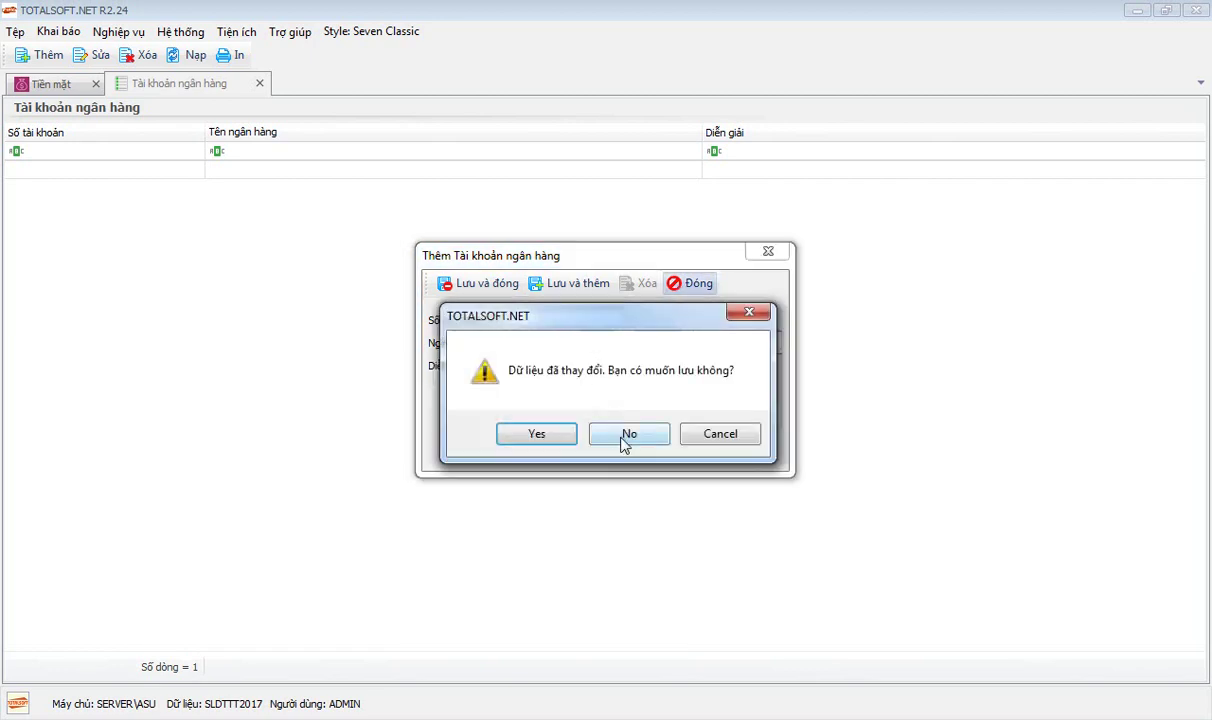
left_click(627, 434)
Open the chart of accounts (Hệ thống tài khoản), set account 1121 to detail by bank account (Tài khoản ngân hàng), and save it
left_click(118, 31)
left_click(58, 31)
mouse_move(103, 57)
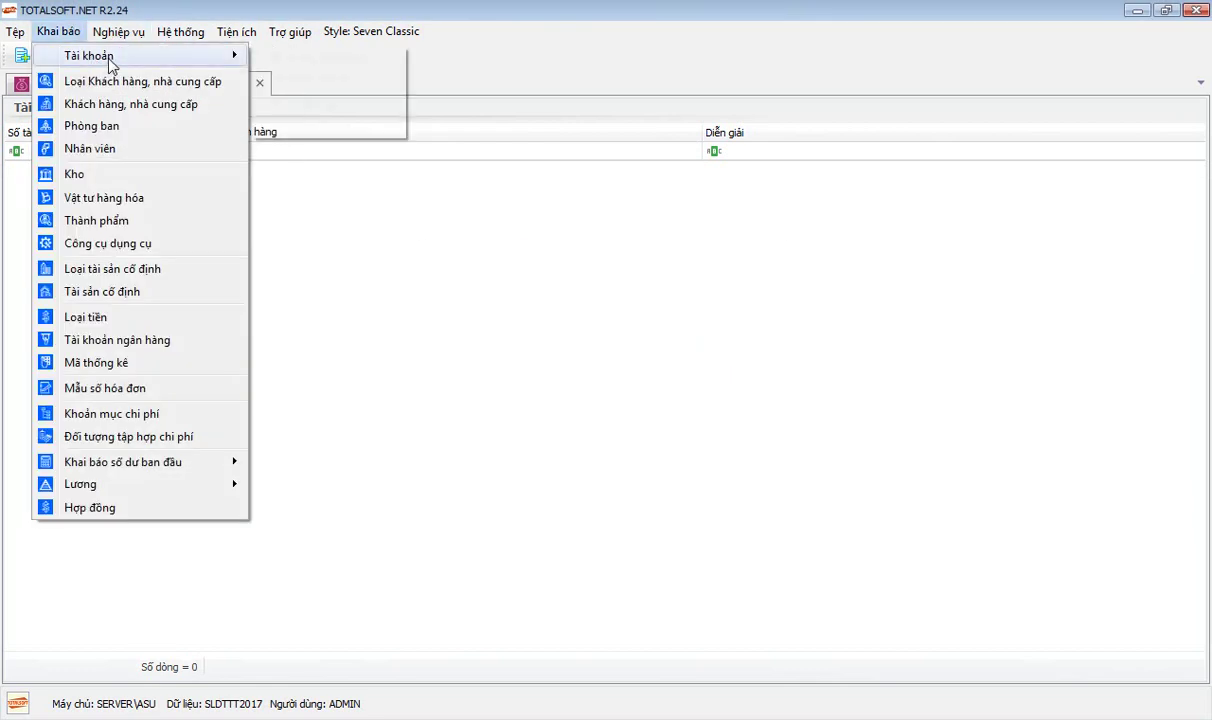
left_click(309, 68)
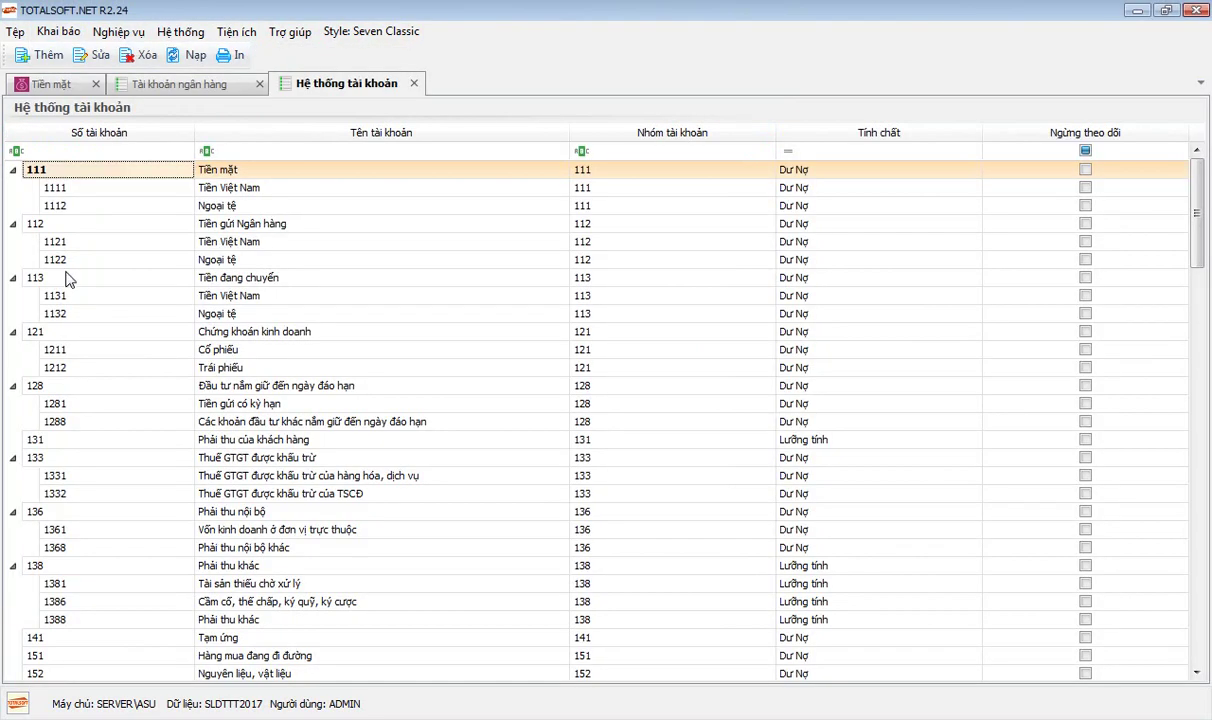
left_click(63, 243)
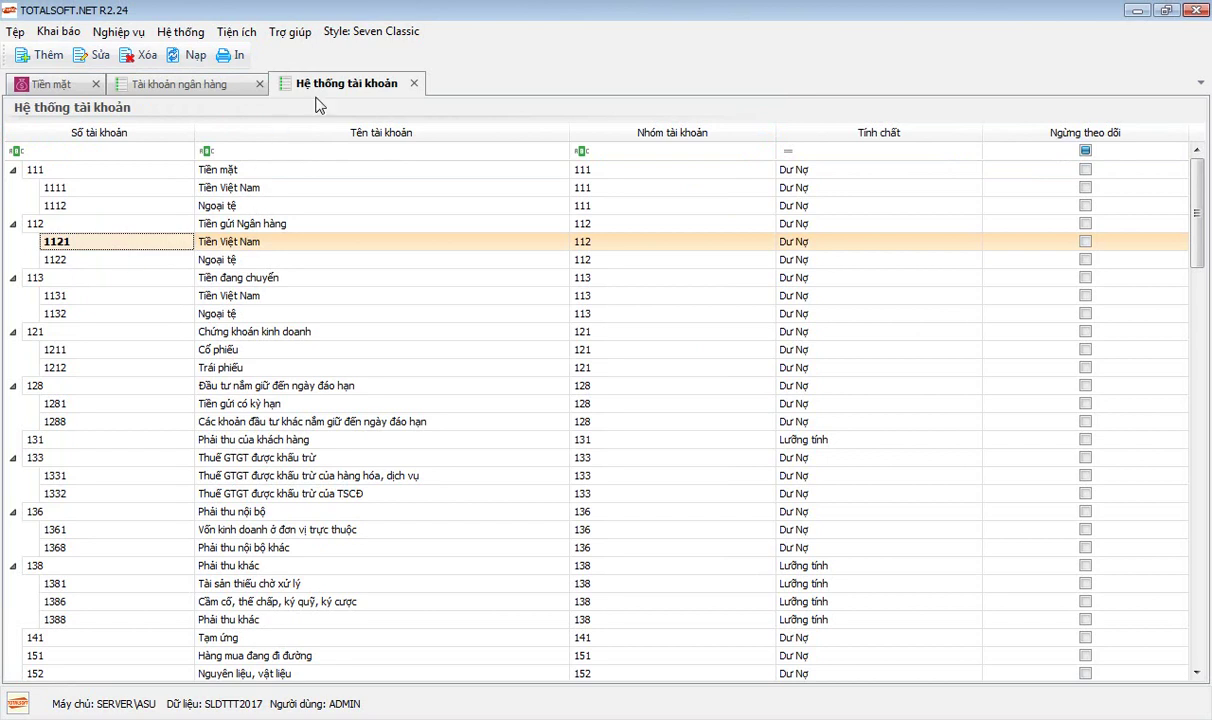
double_click(91, 243)
left_click(699, 372)
left_click(699, 372)
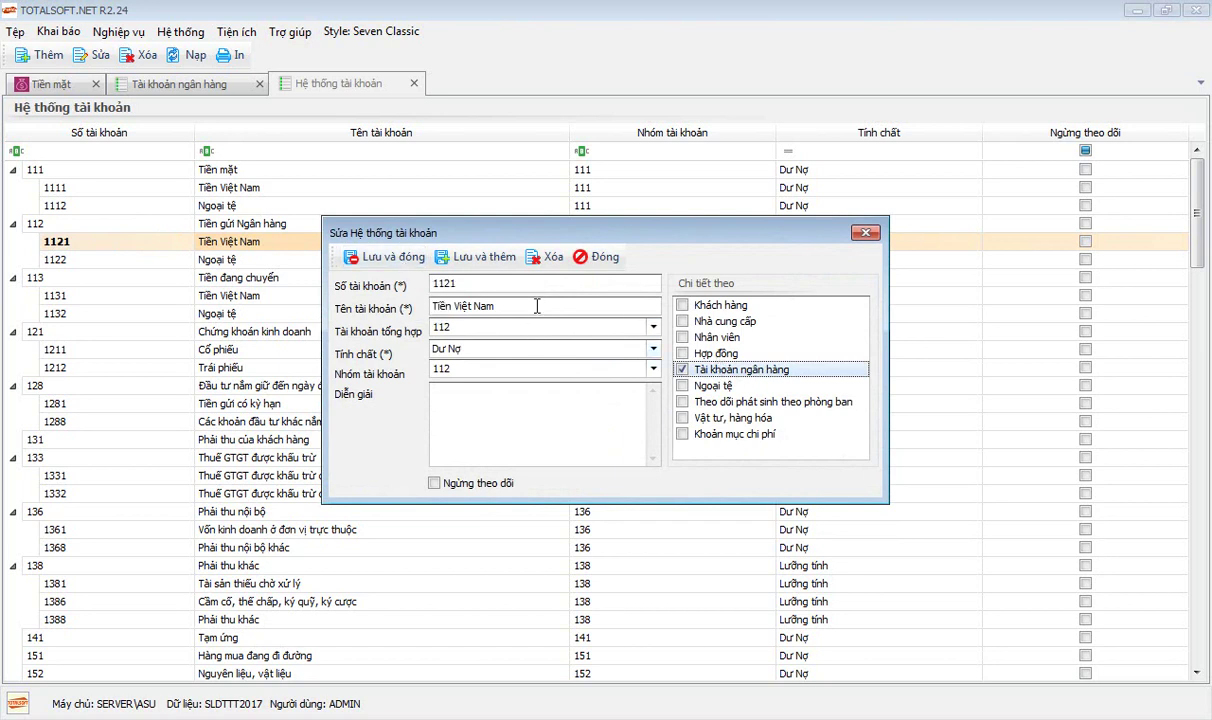
left_click(390, 257)
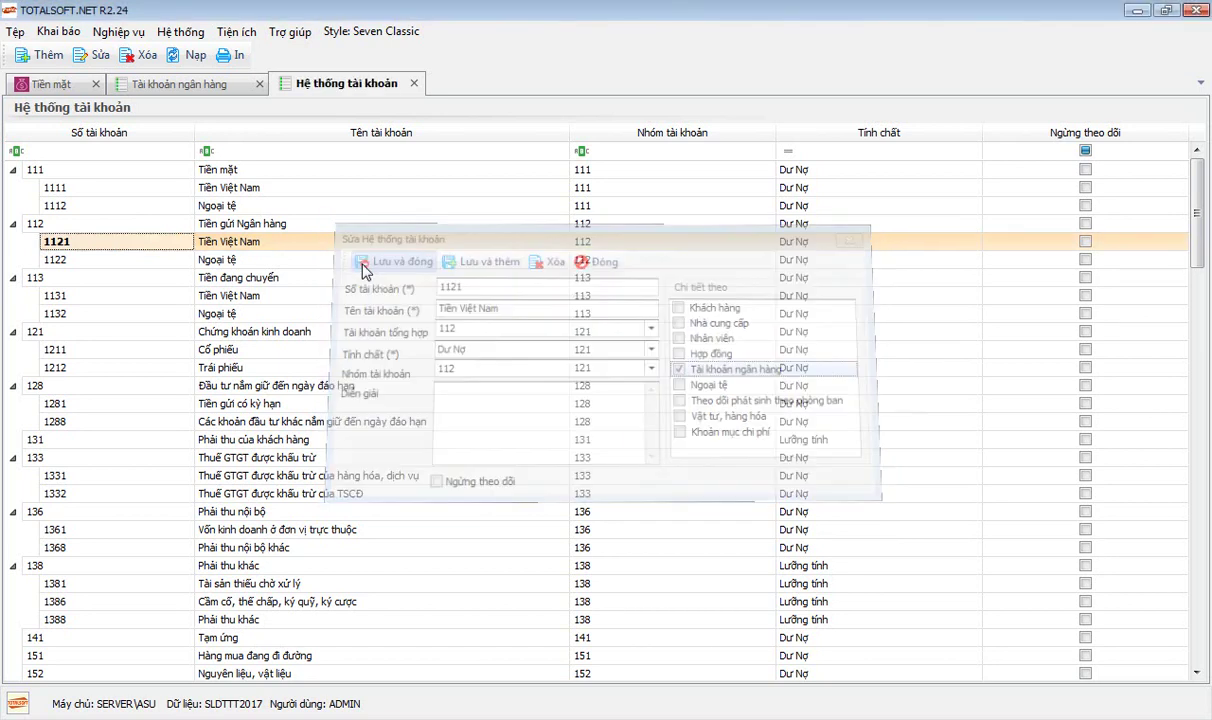
Recheck the bank deposit sub-accounts 1121 and 1122, and close the chart of accounts and bank account lists
left_click(285, 244)
left_click(81, 261)
left_click(76, 250)
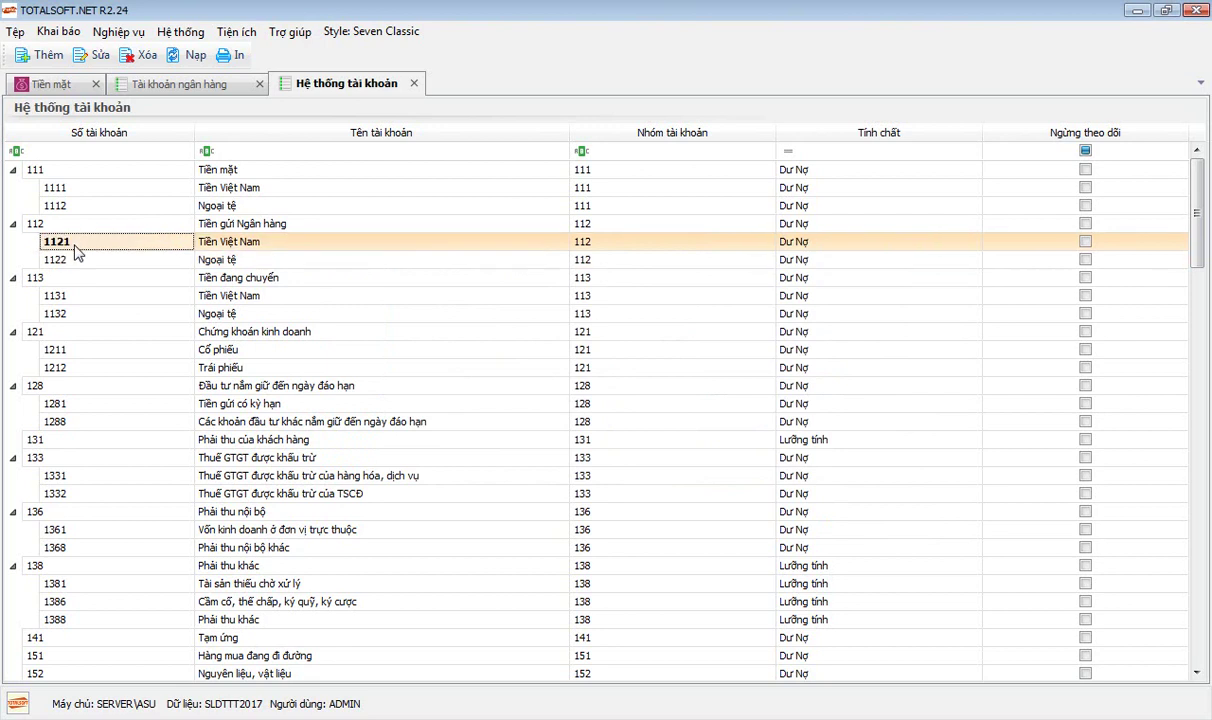
left_click(415, 86)
left_click(259, 85)
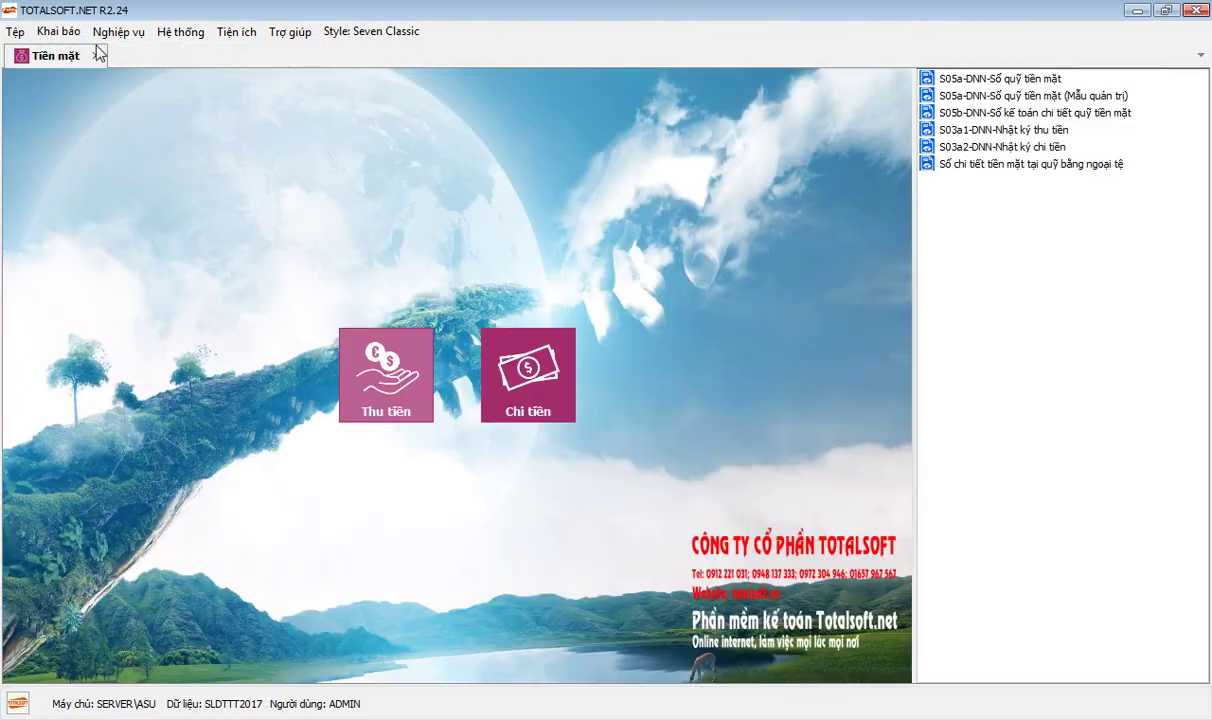
Open the statistics codes (Mã thống kê), review the fields of a new code, discard it without saving and close the list
left_click(58, 31)
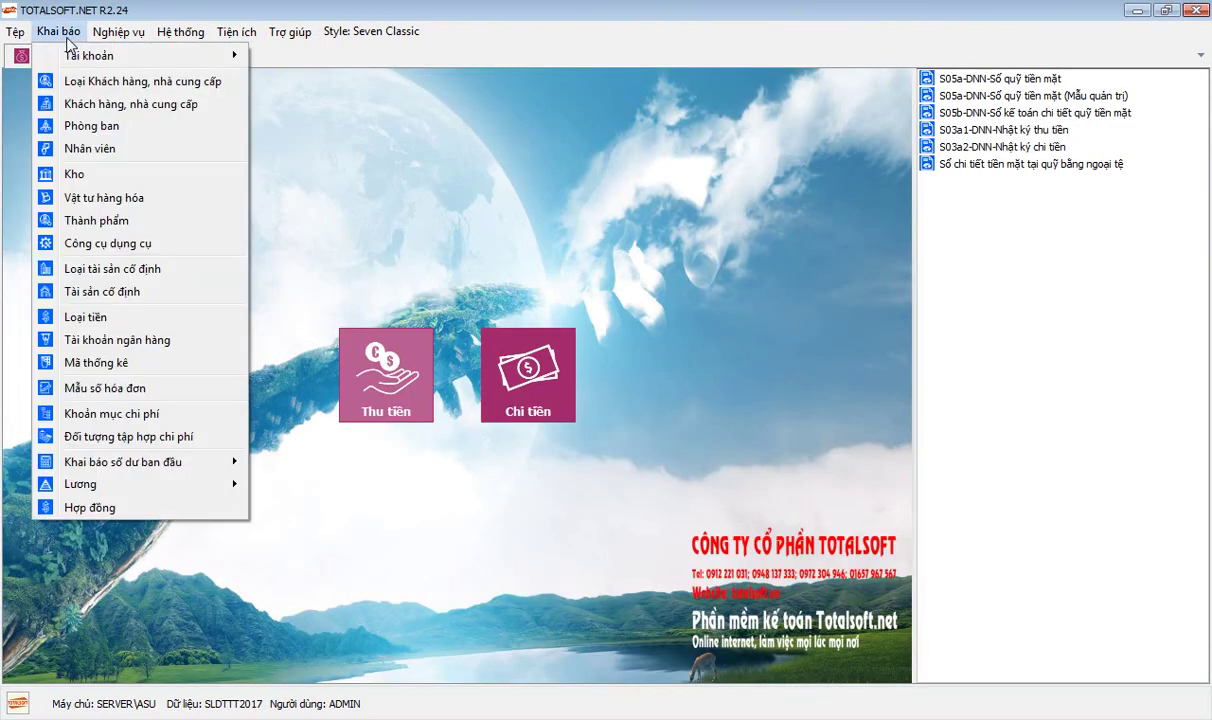
left_click(128, 366)
right_click(325, 231)
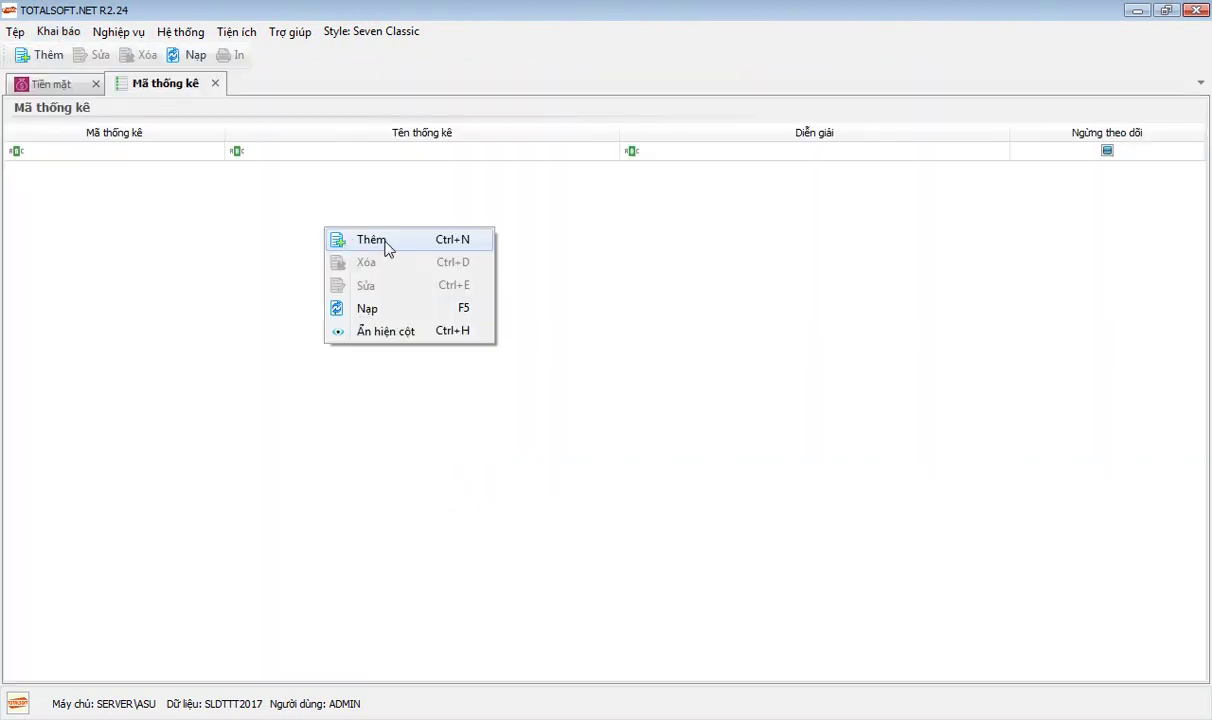
left_click(388, 247)
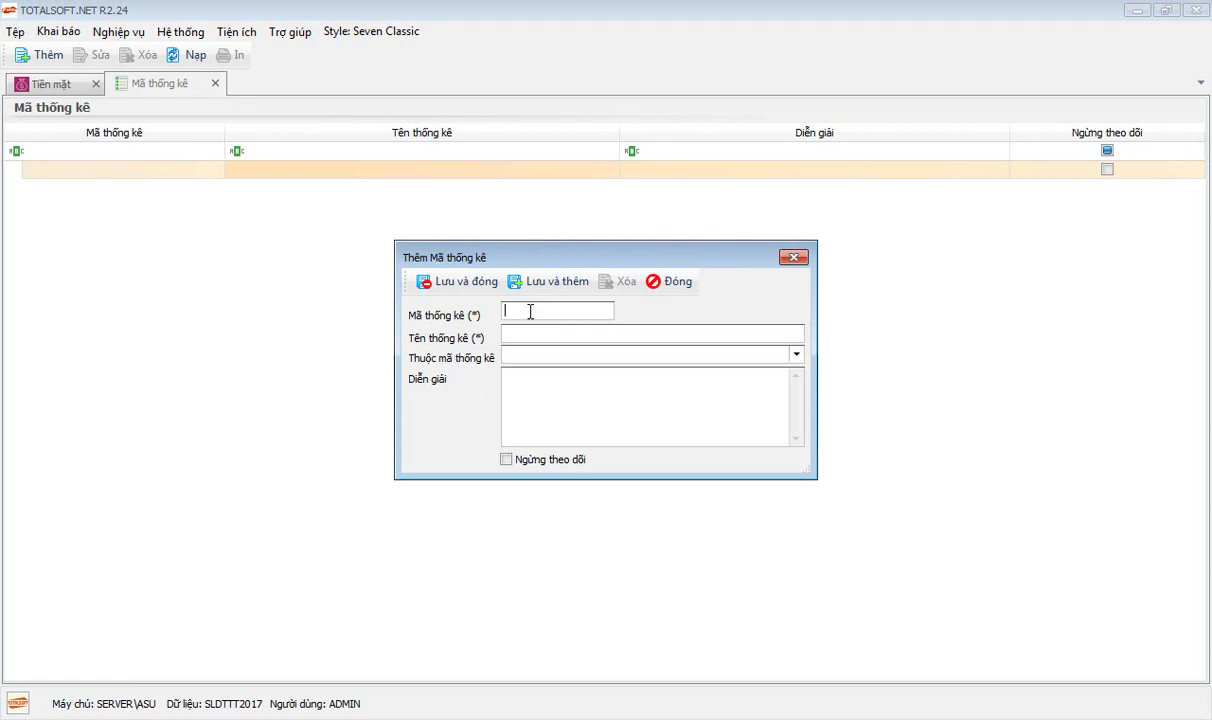
left_click(674, 285)
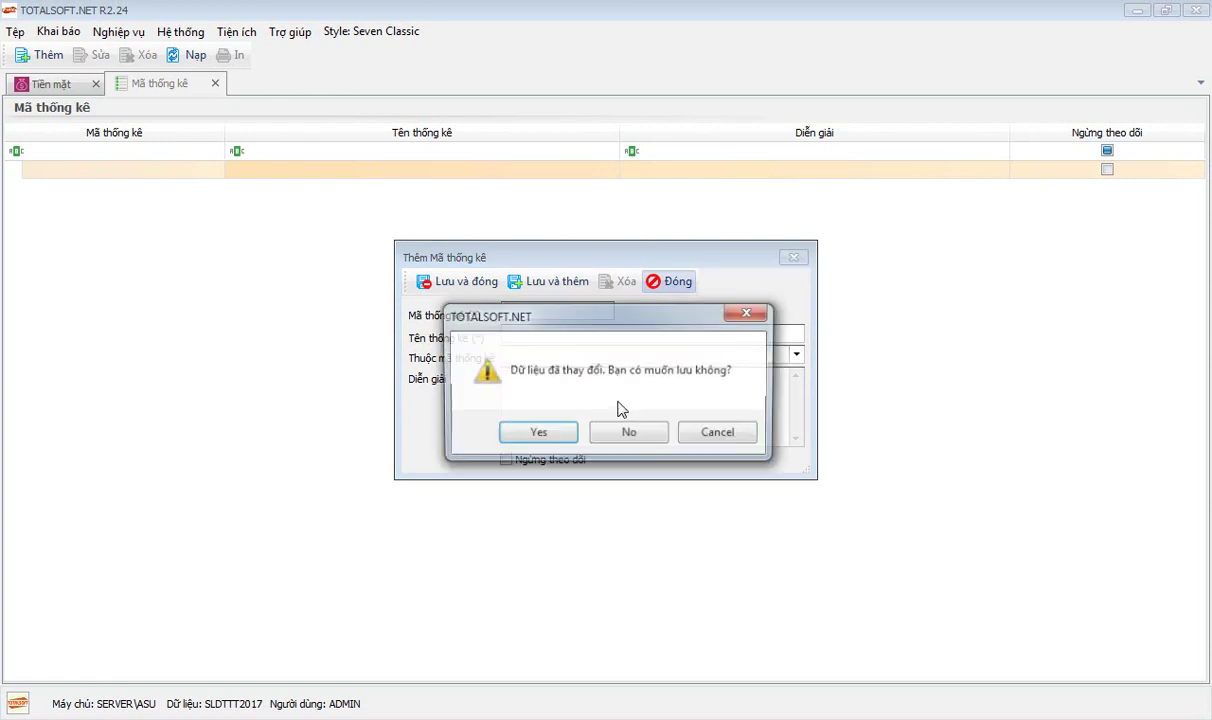
left_click(627, 434)
left_click(215, 83)
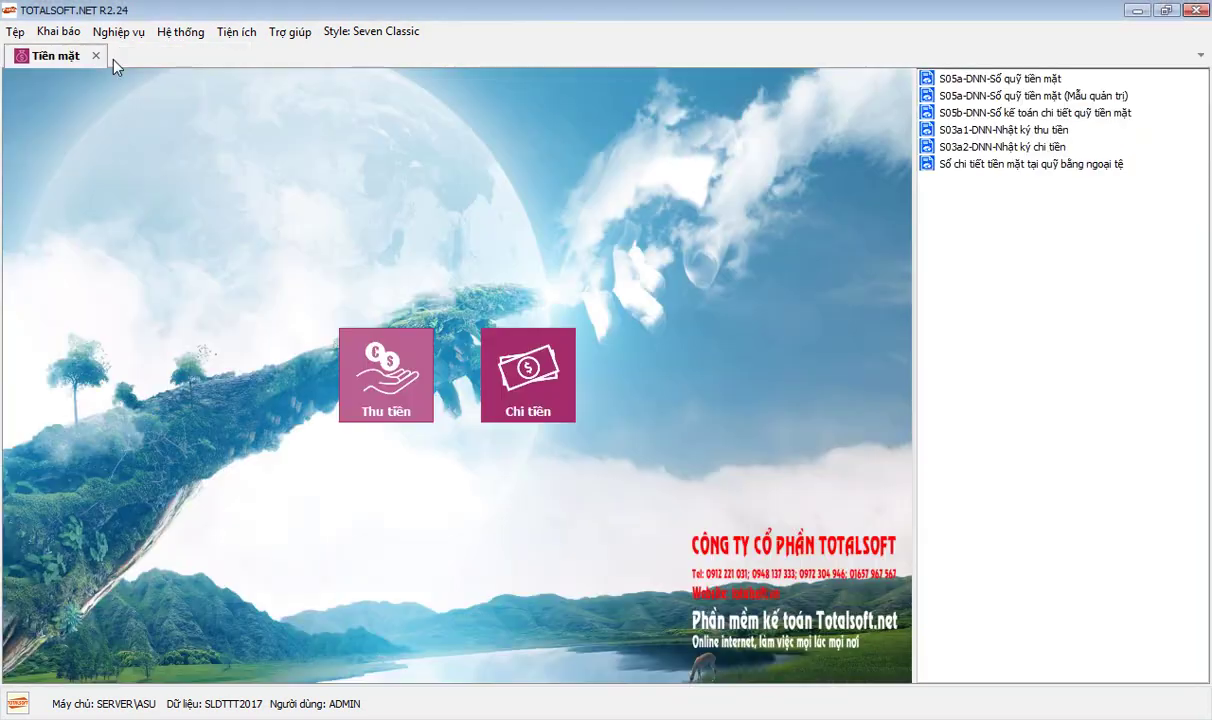
Start a new cash receipt (Phiếu thu) and activate the Mã thống kê field in its first accounting line
left_click(348, 347)
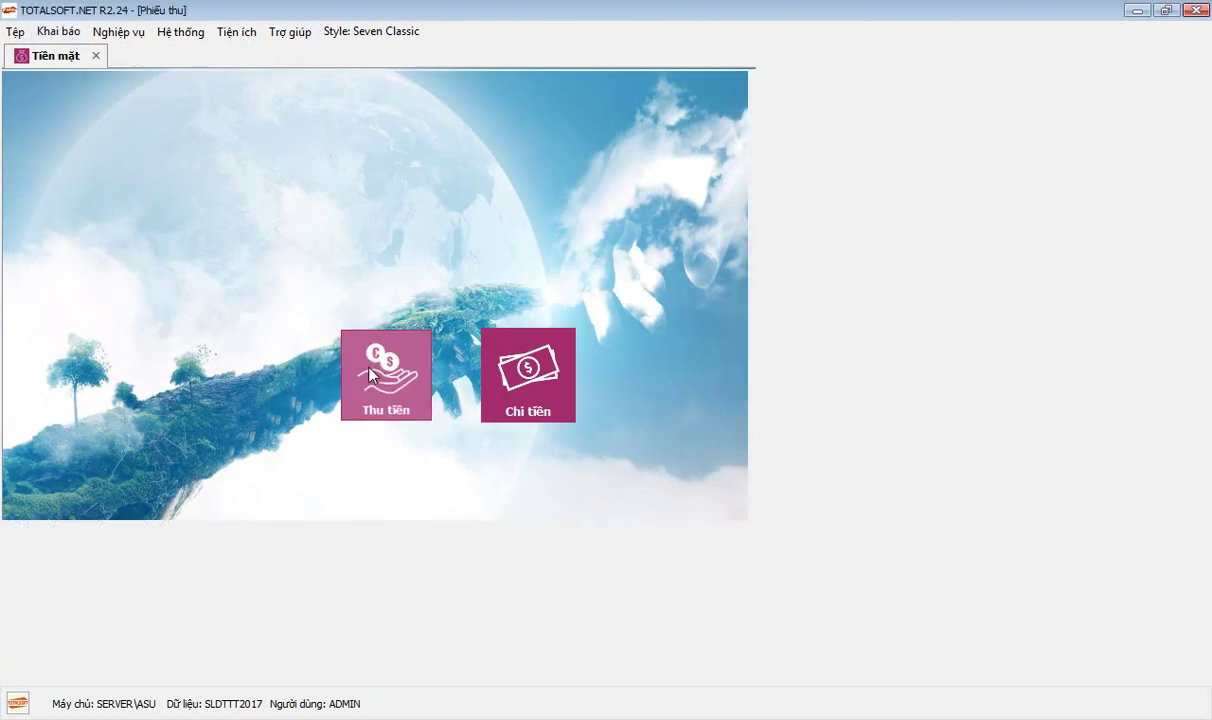
right_click(333, 308)
left_click(386, 326)
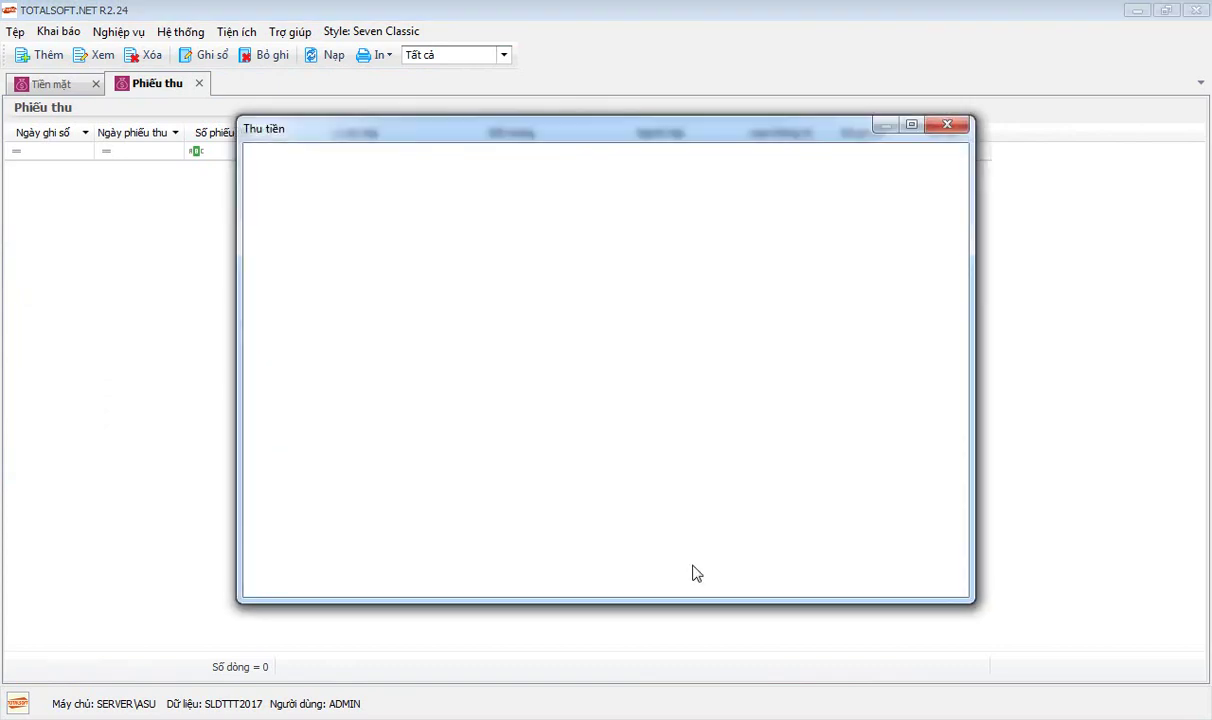
left_click_drag(606, 563, 825, 560)
left_click(853, 425)
left_click(855, 422)
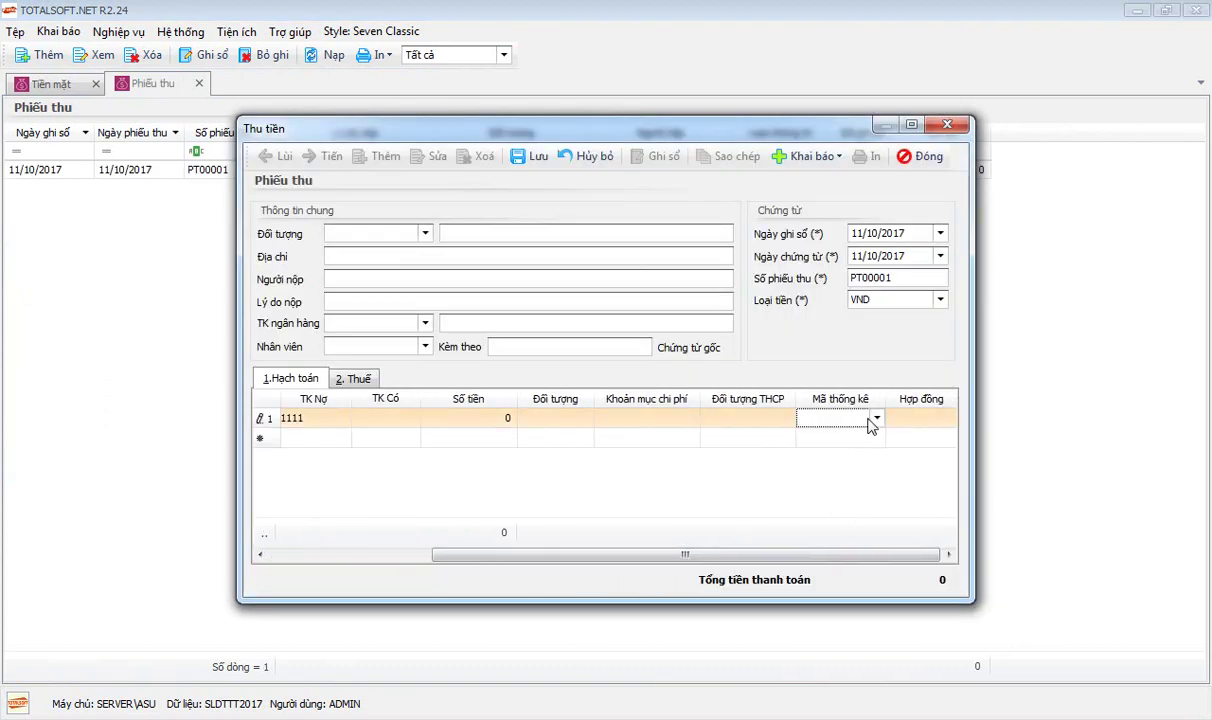
Hide the Mã thống kê column in the receipt's accounting lines and check the resulting column layout
right_click(576, 466)
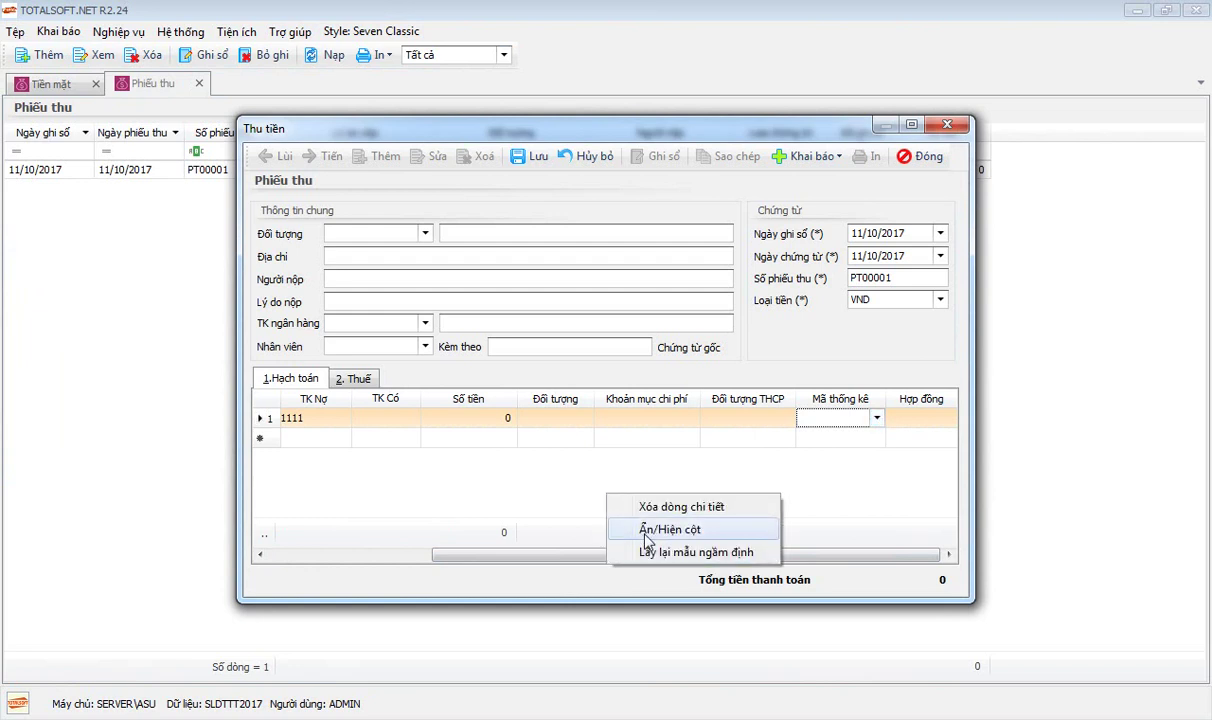
left_click(612, 502)
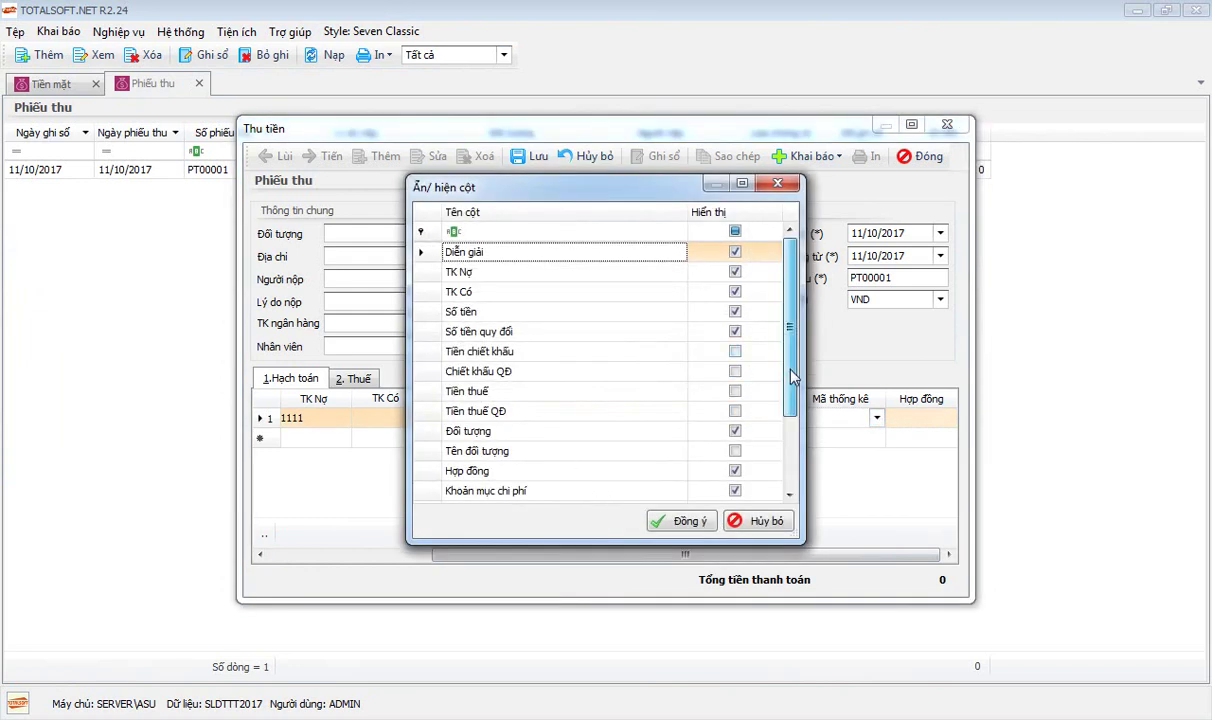
scroll(700, 380, "down", 2)
left_click(693, 450)
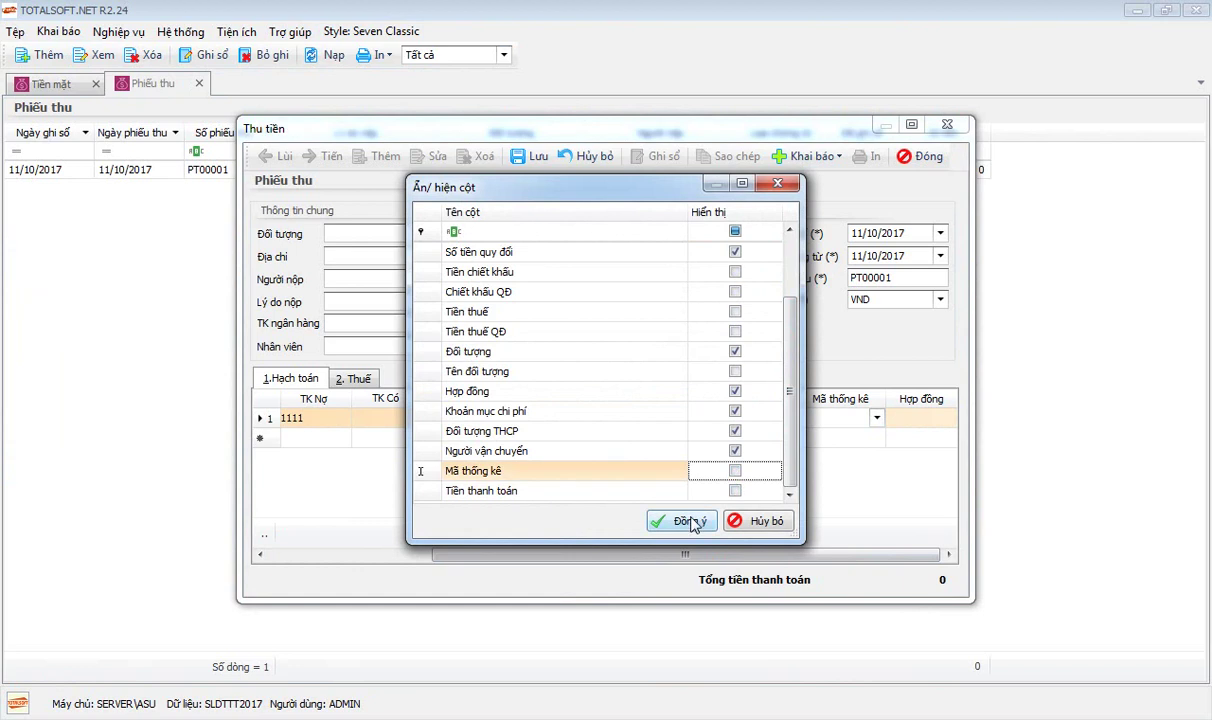
left_click(672, 520)
mouse_move(649, 557)
left_mouse_down()
mouse_move(901, 557)
mouse_move(645, 557)
left_mouse_up()
Show the Mã thống kê column again in the receipt's accounting lines and close the receipt without saving
right_click(645, 498)
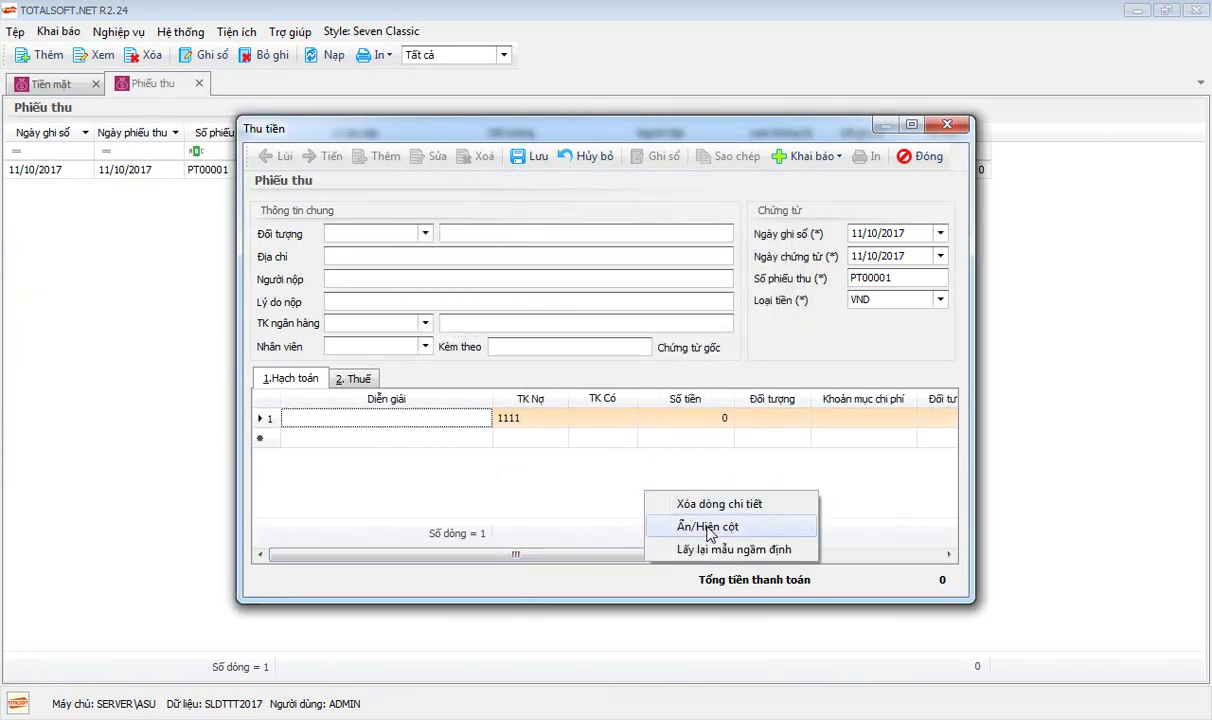
left_click(675, 512)
left_click_drag(796, 374, 793, 482)
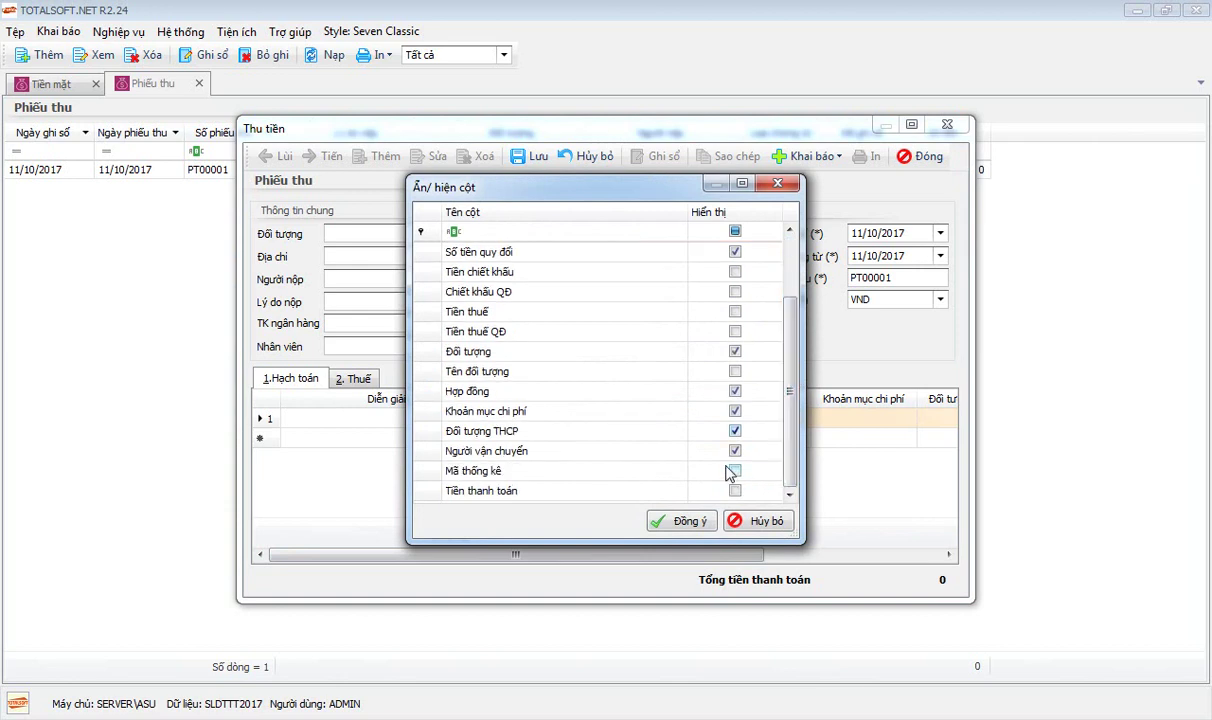
left_click(692, 468)
left_click(668, 524)
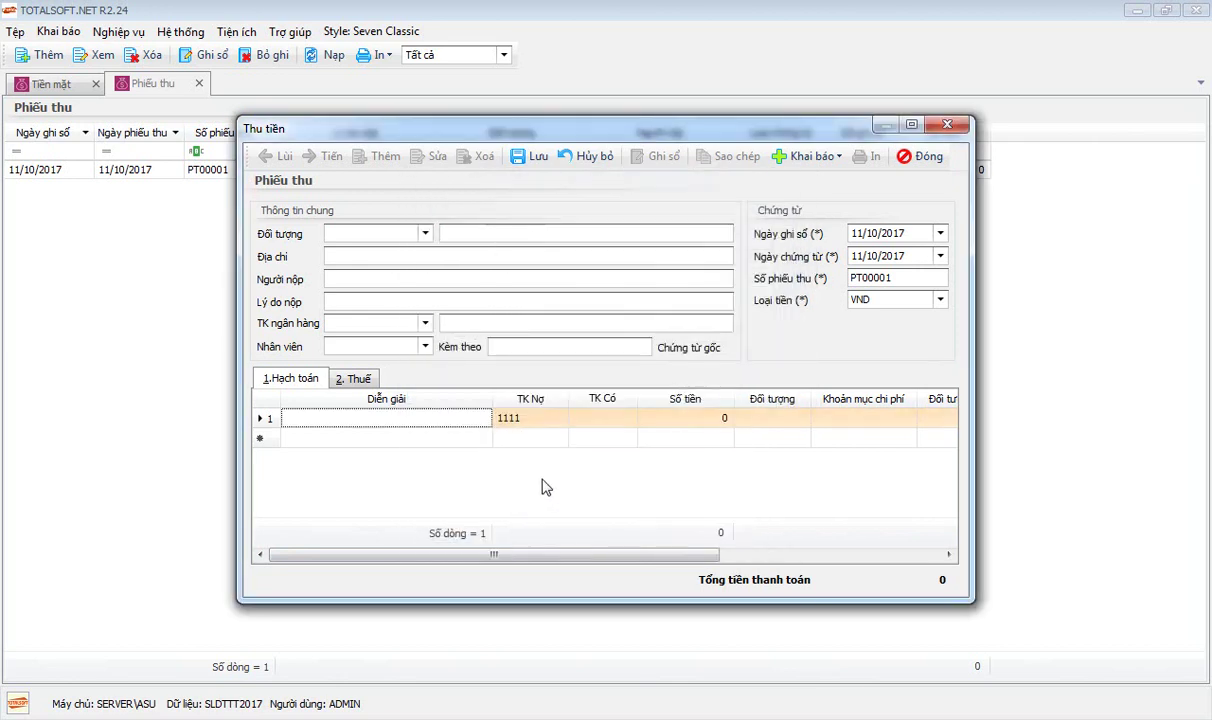
left_click_drag(549, 555, 265, 545)
left_click(918, 172)
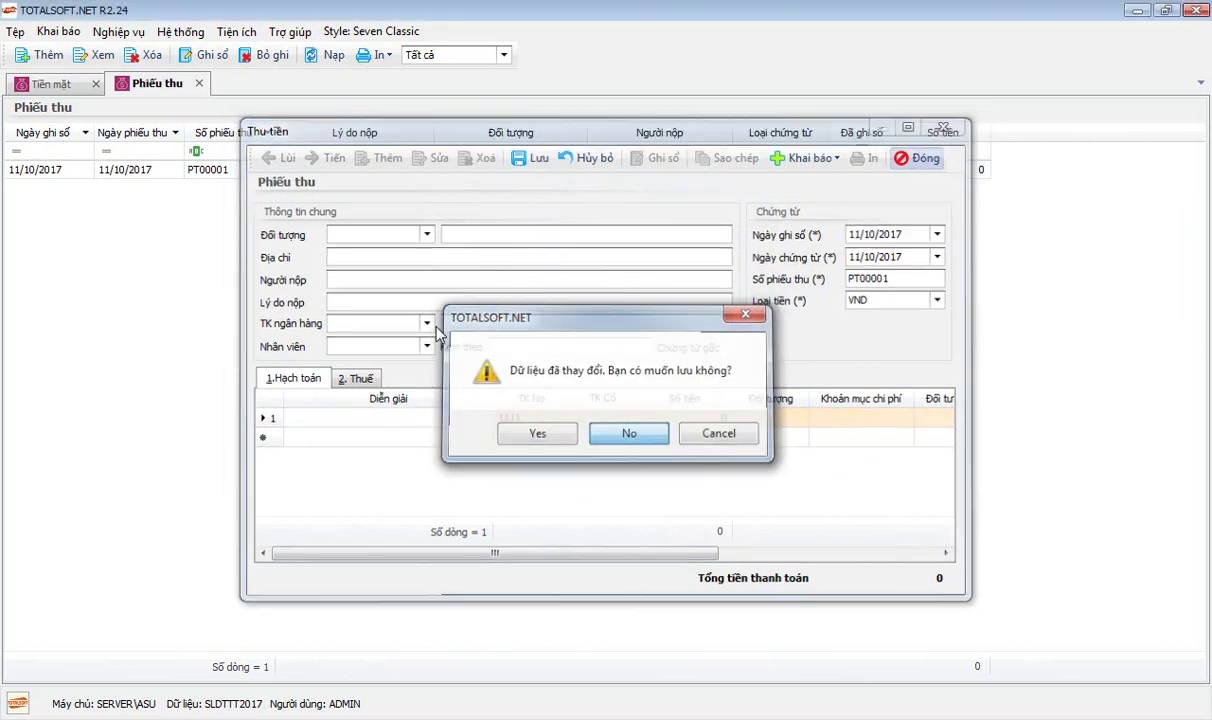
left_click(626, 430)
Open the invoice form declarations (Mẫu số hóa đơn), look over the list's columns and close it
left_click(58, 32)
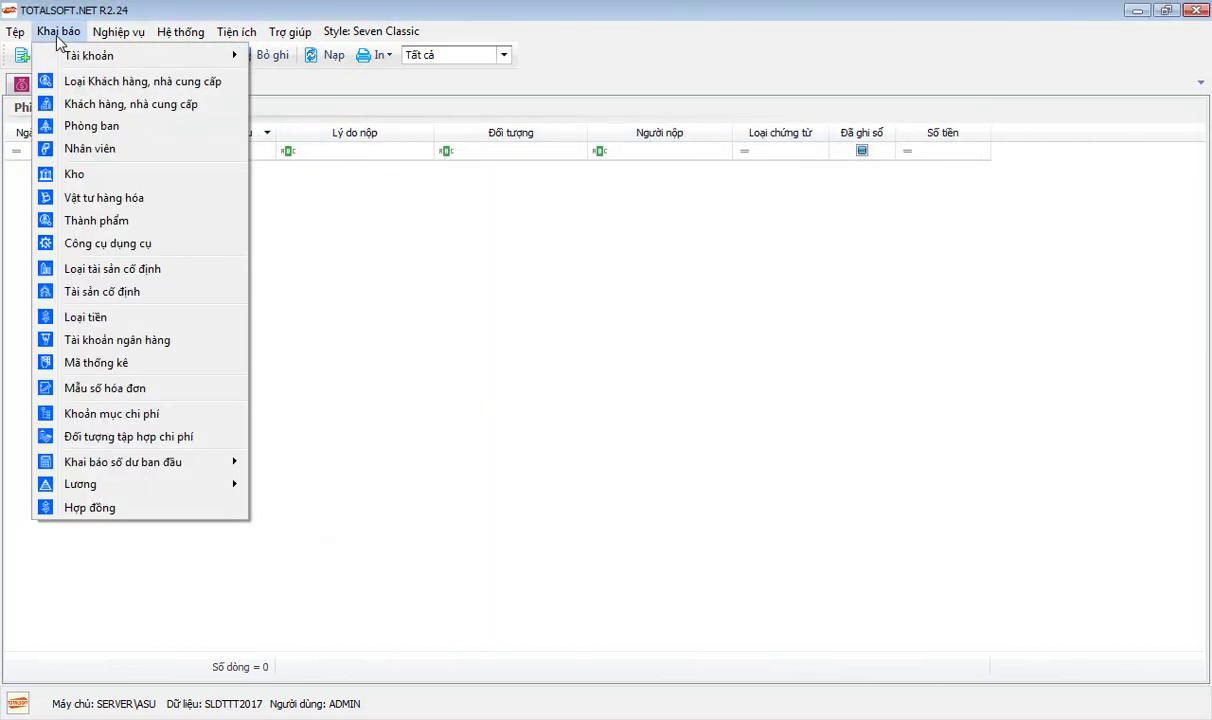
left_click(127, 390)
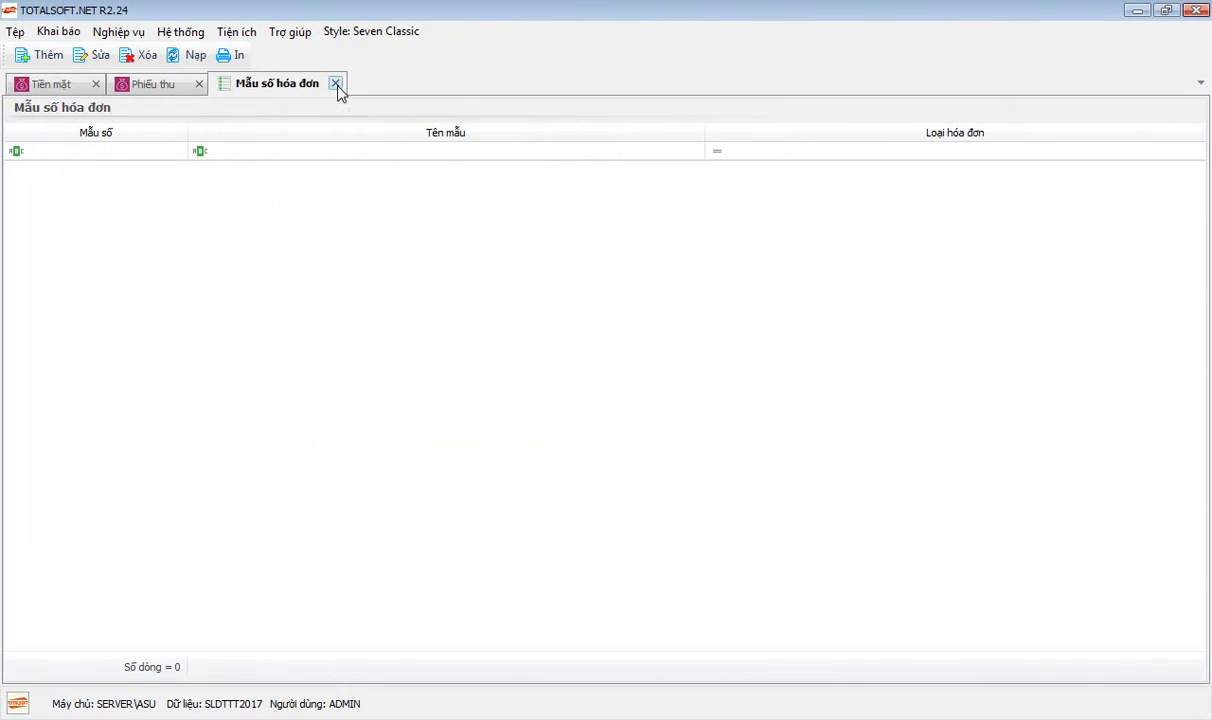
left_click(336, 84)
Examine the invoice issuance functions (Quản lý phát hành hóa đơn) and how they relate to the Mẫu số hóa đơn declaration
left_click(118, 31)
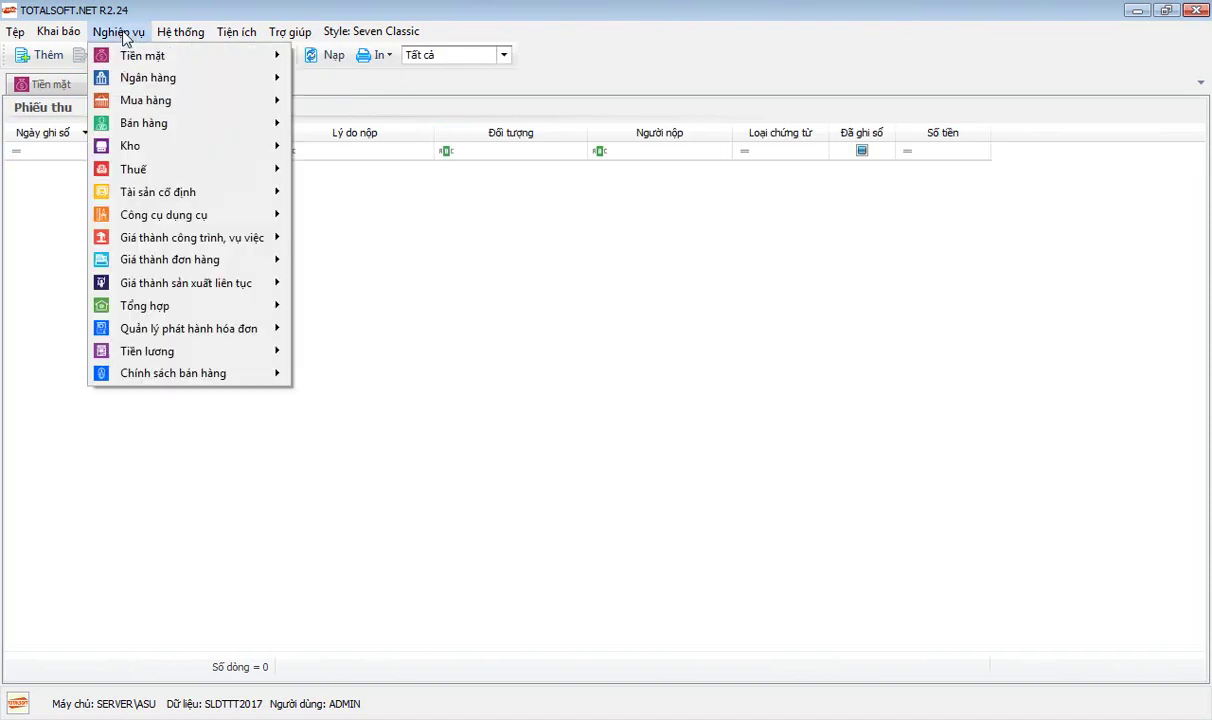
mouse_move(189, 328)
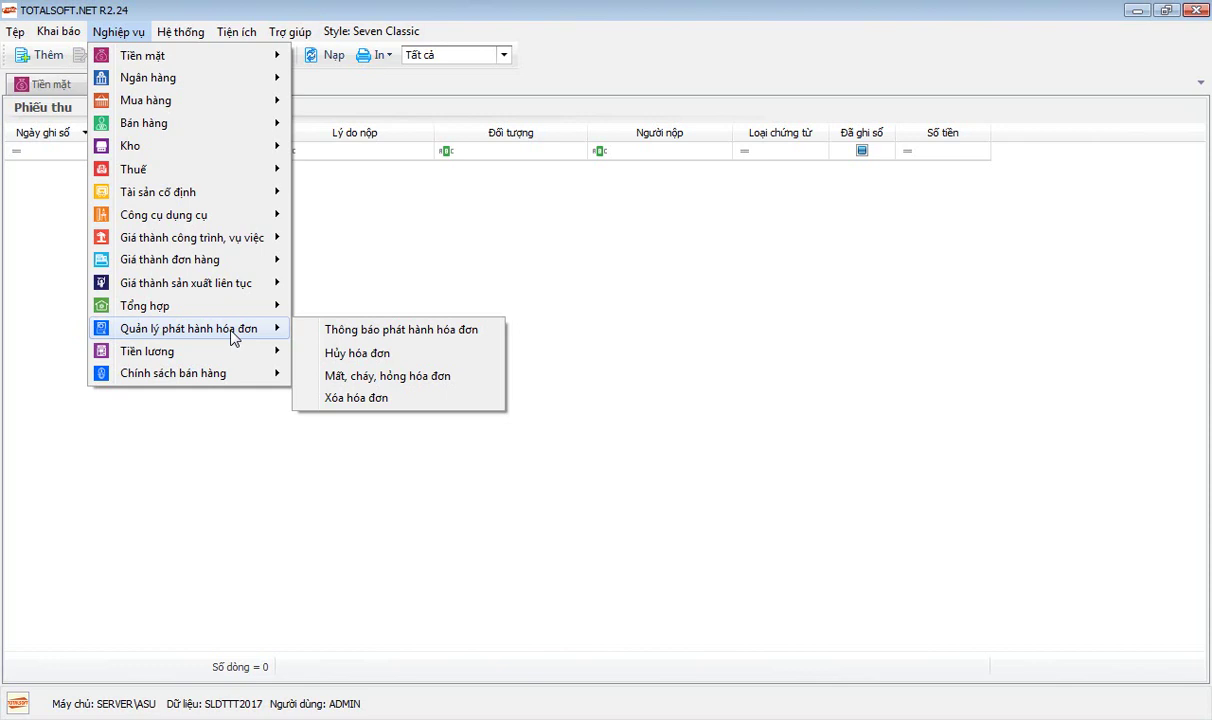
mouse_move(186, 285)
left_click(387, 238)
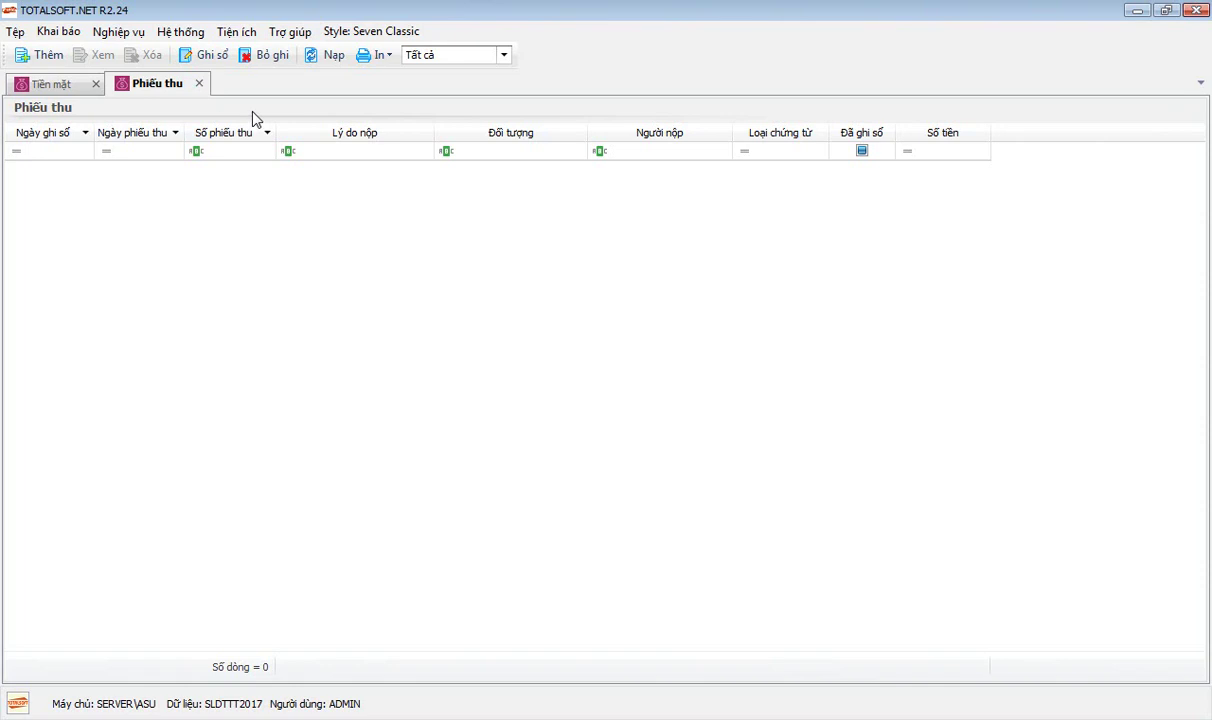
left_click(118, 33)
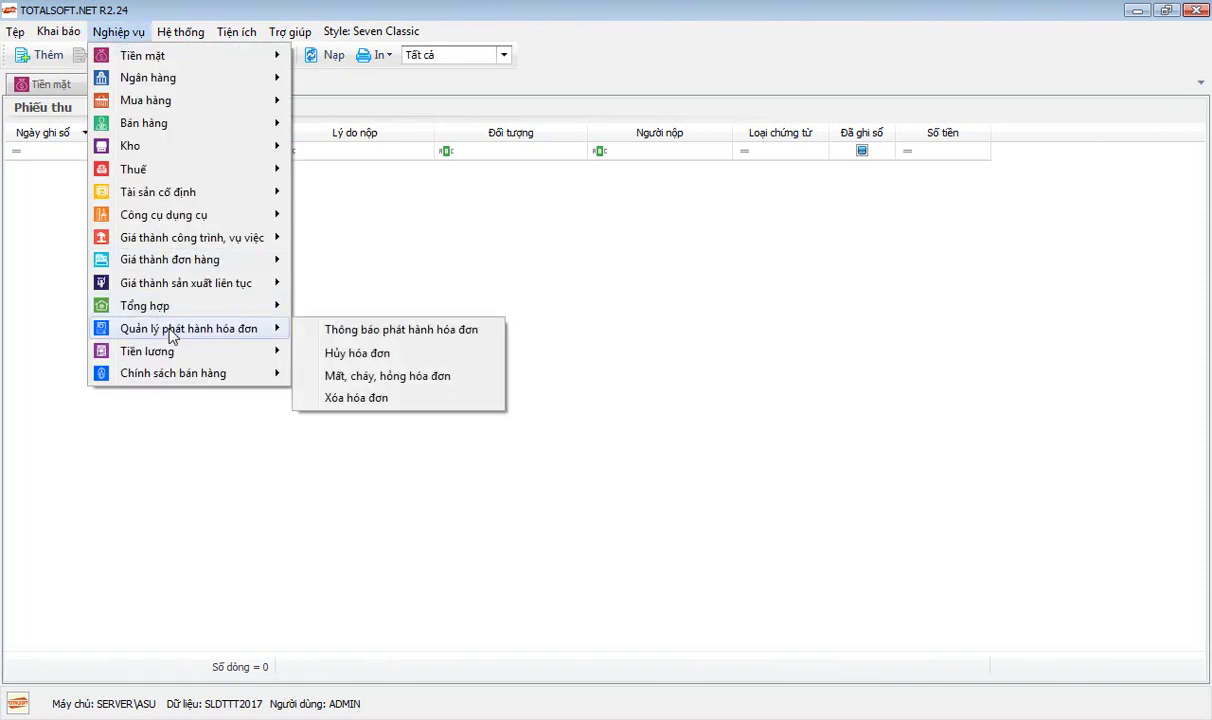
mouse_move(60, 31)
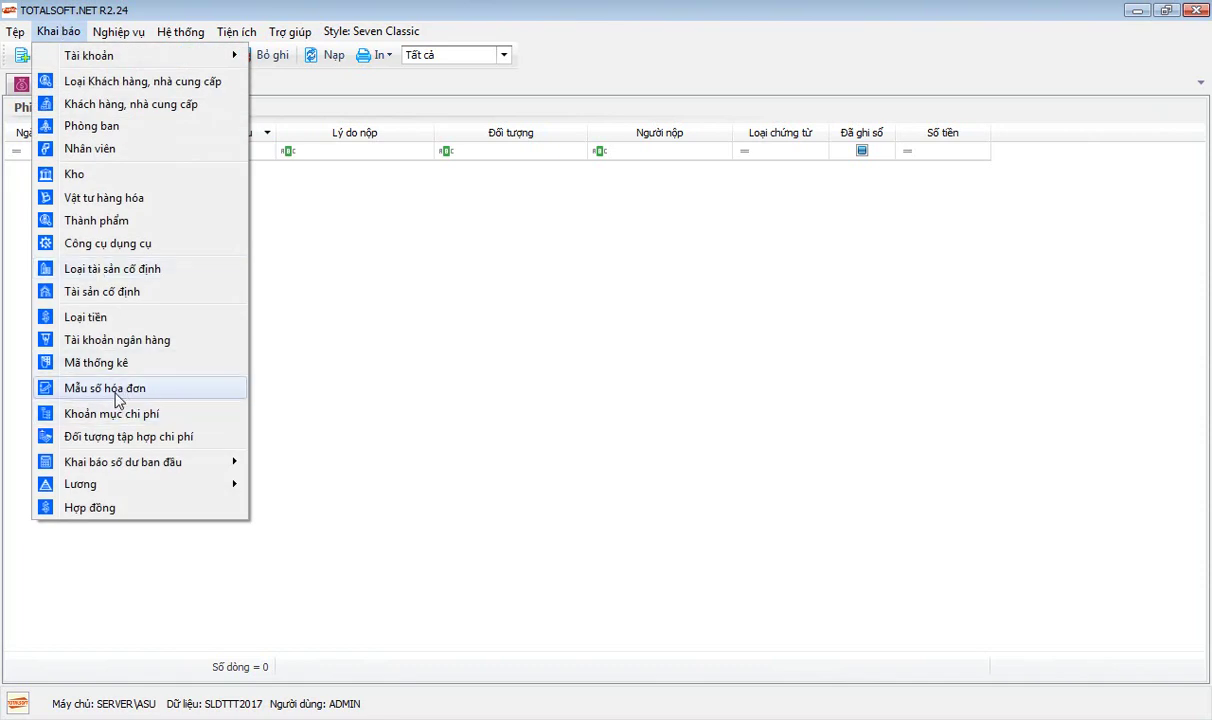
mouse_move(115, 31)
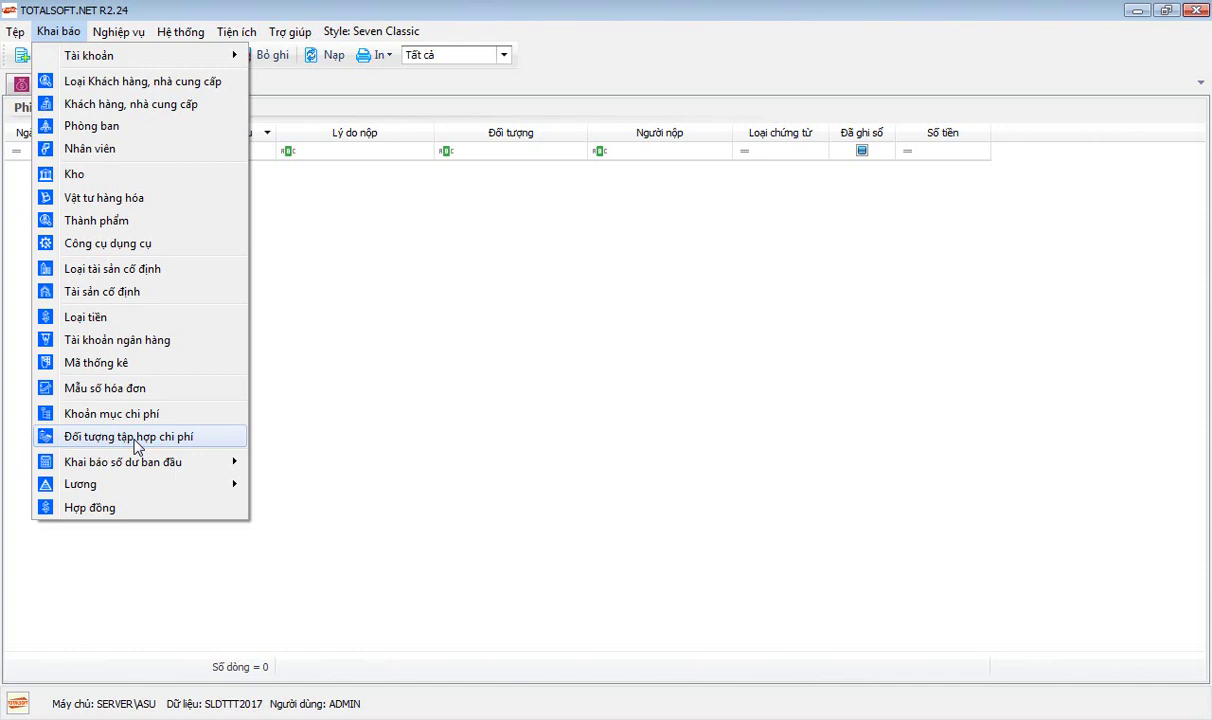
Open the cost objects (Đối tượng tập hợp chi phí), review the Loại options of a new entry and discard it without saving
left_click(137, 446)
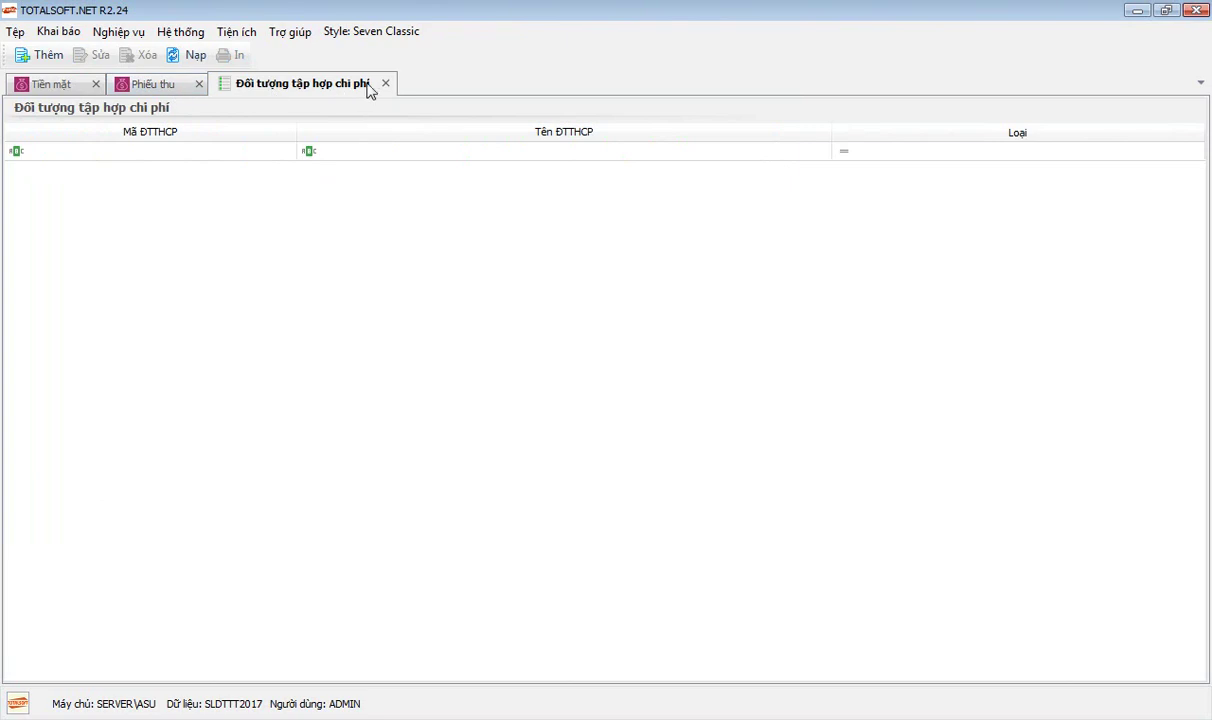
right_click(264, 187)
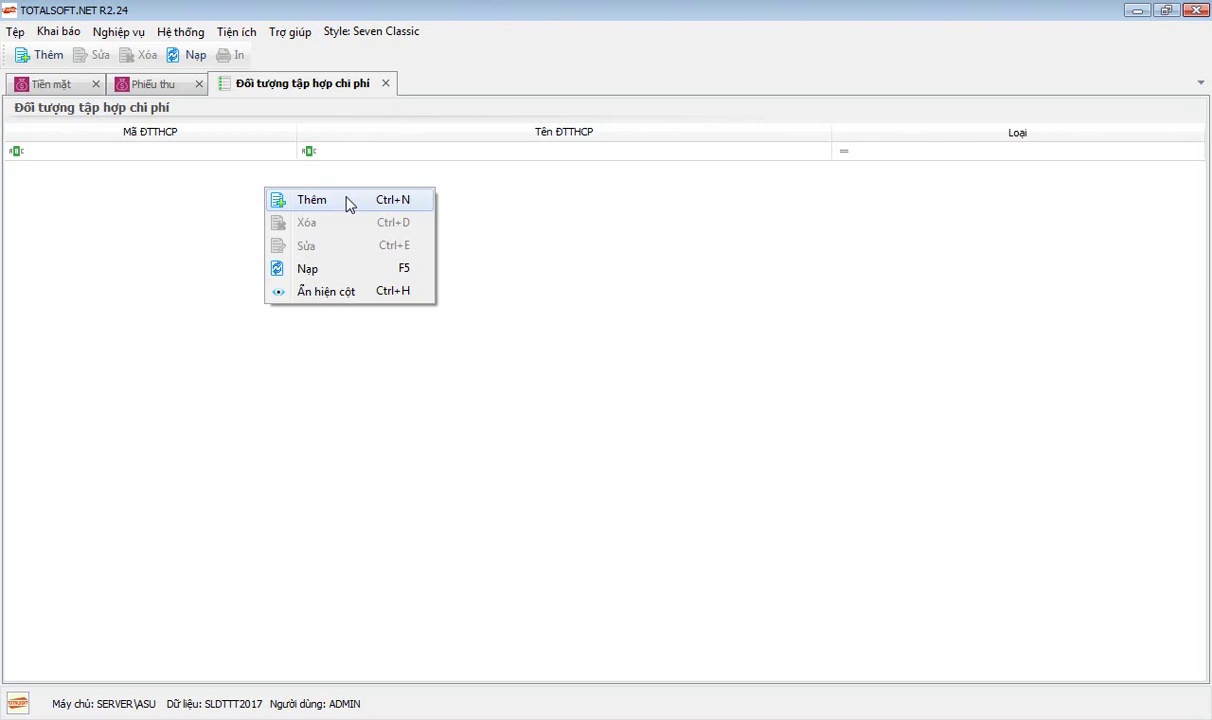
left_click(349, 204)
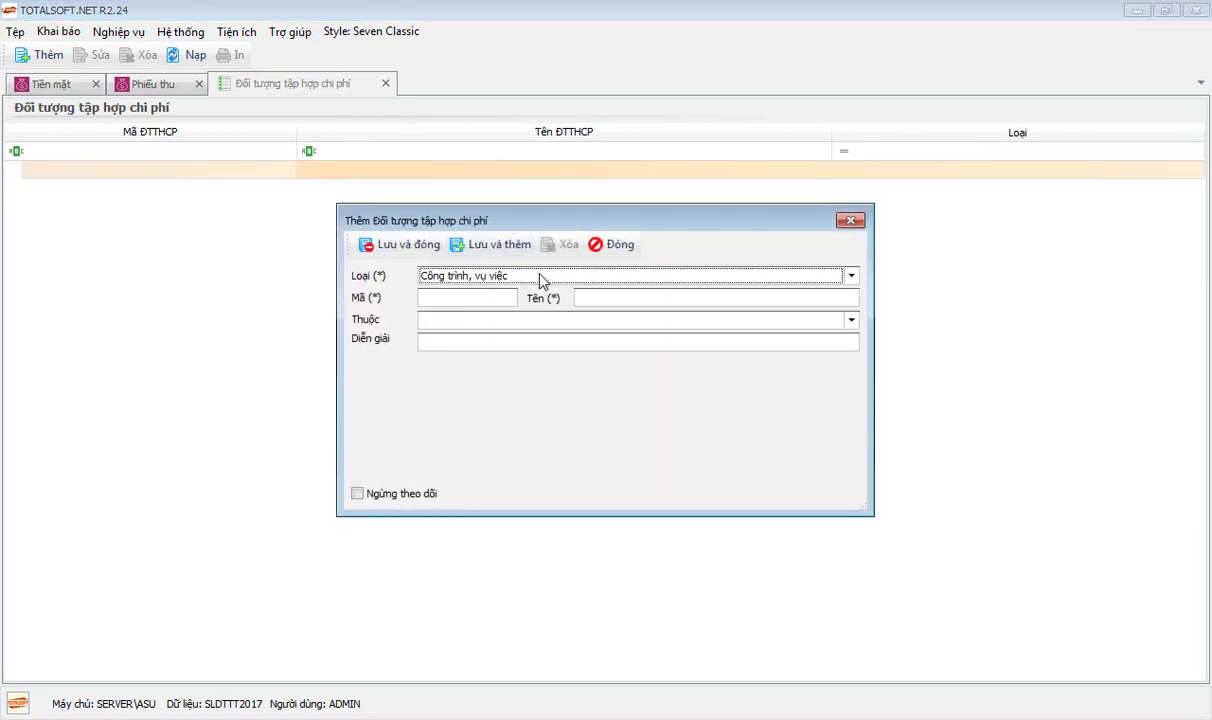
left_click(540, 280)
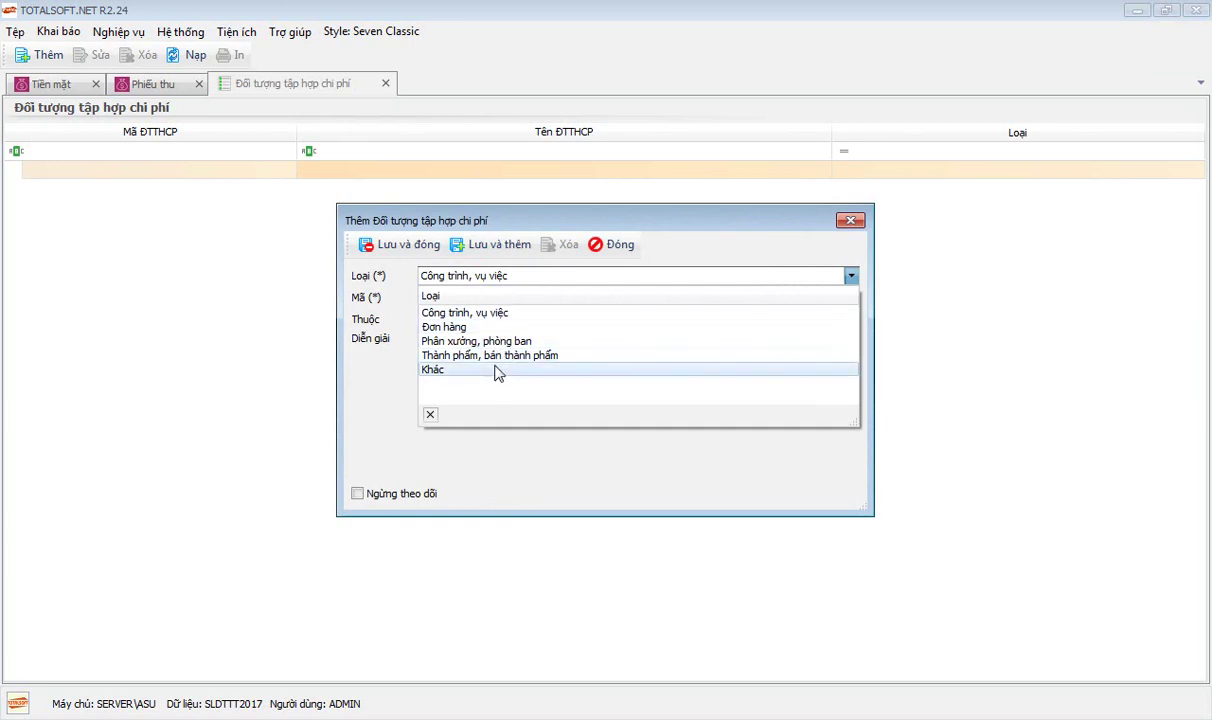
left_click(400, 298)
left_click(465, 275)
left_click(570, 262)
left_click(617, 244)
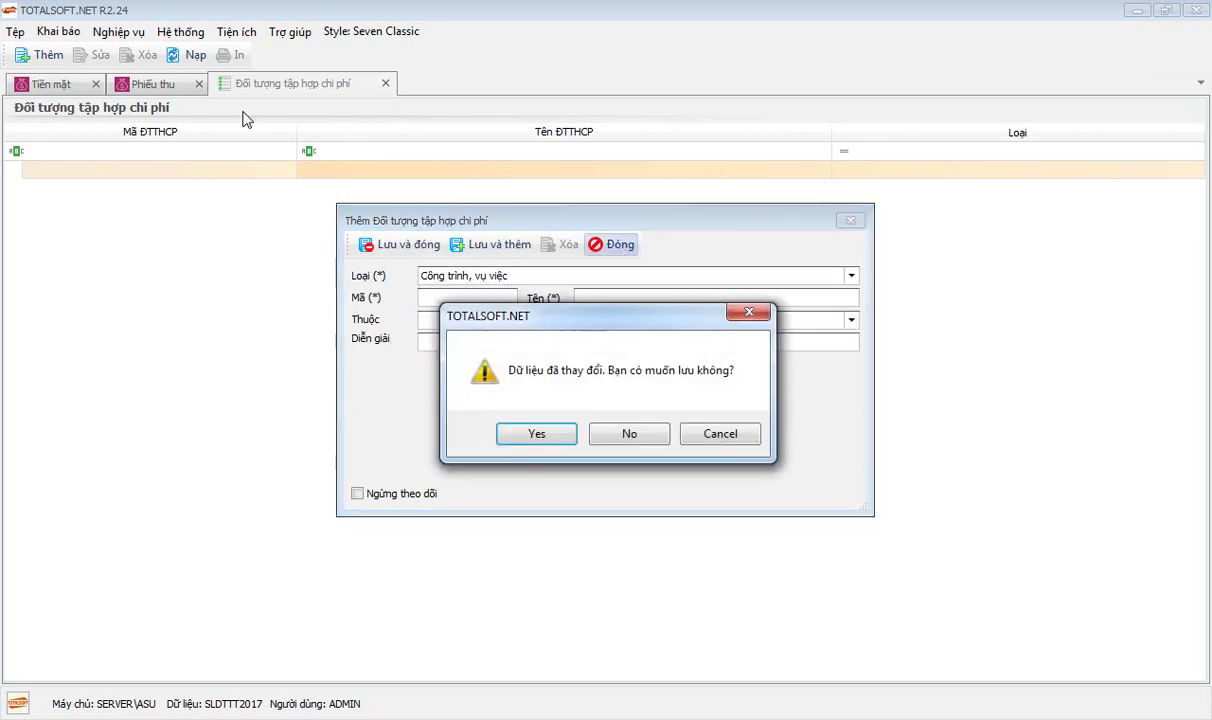
left_click(643, 441)
Open the finished products list (Thành phẩm) and return to the cost object list
left_click(66, 32)
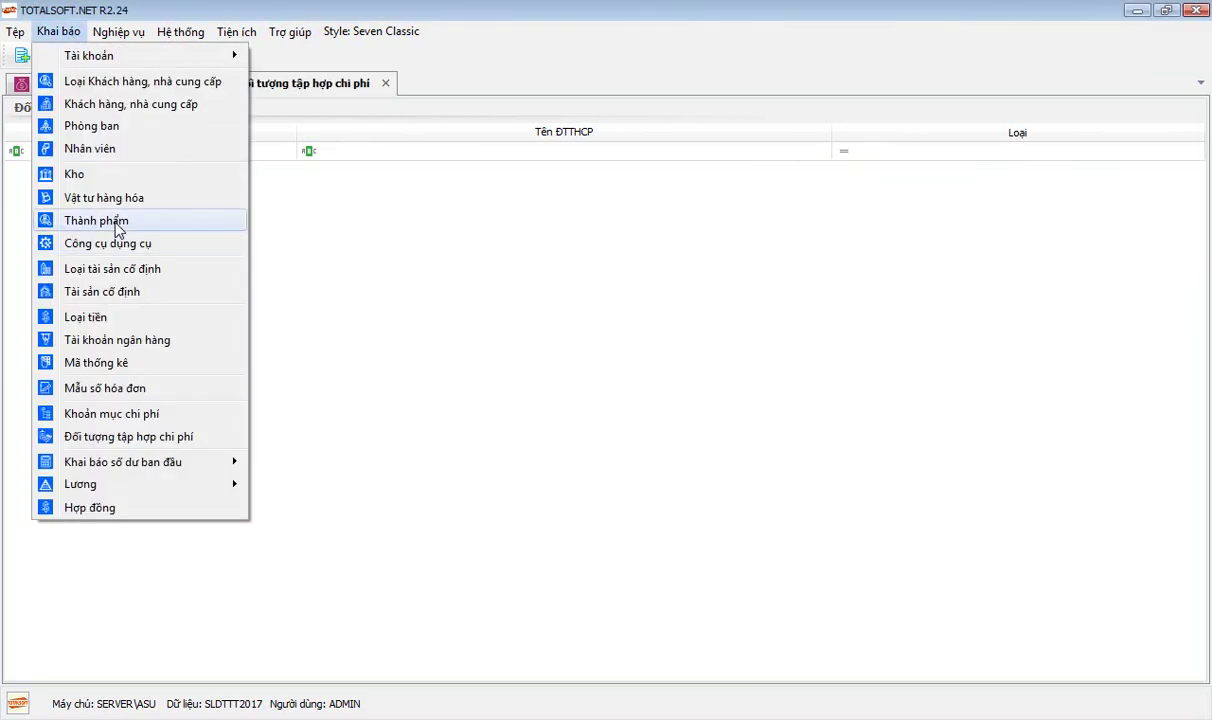
left_click(117, 224)
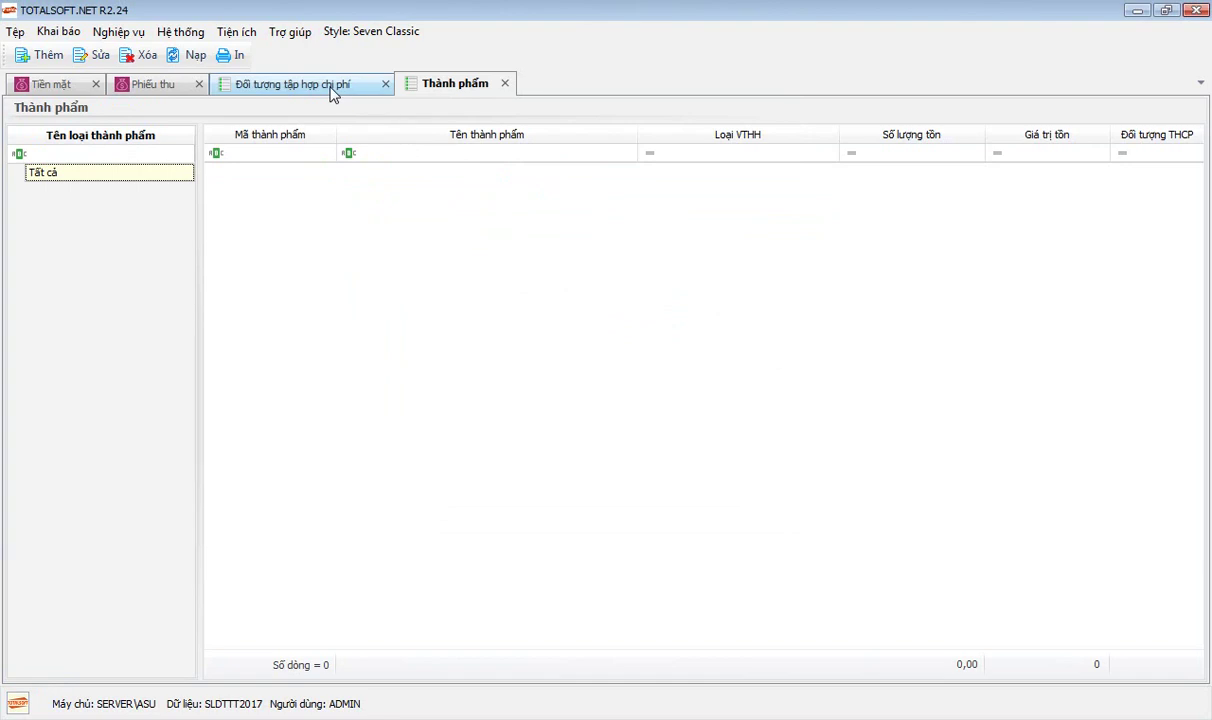
left_click(333, 88)
Start another new cost object, choose Công trình, vụ việc as its Loại, check its code field and discard it without saving
right_click(335, 190)
left_click(416, 214)
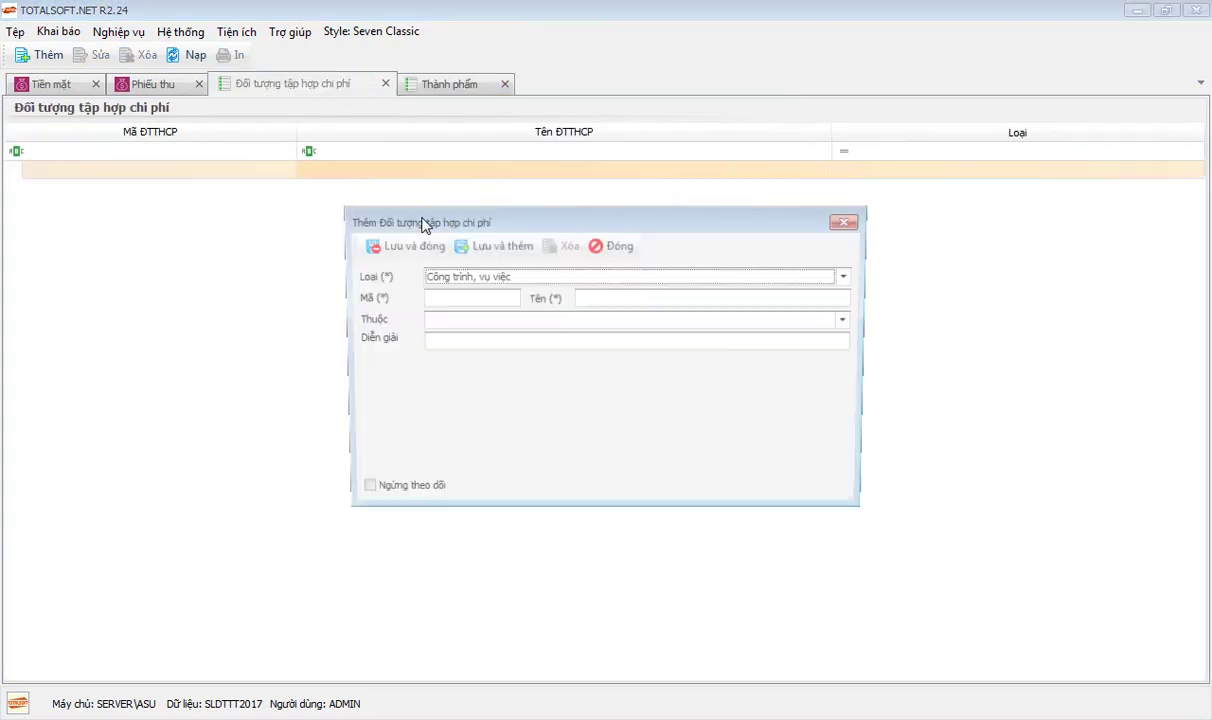
left_click(514, 277)
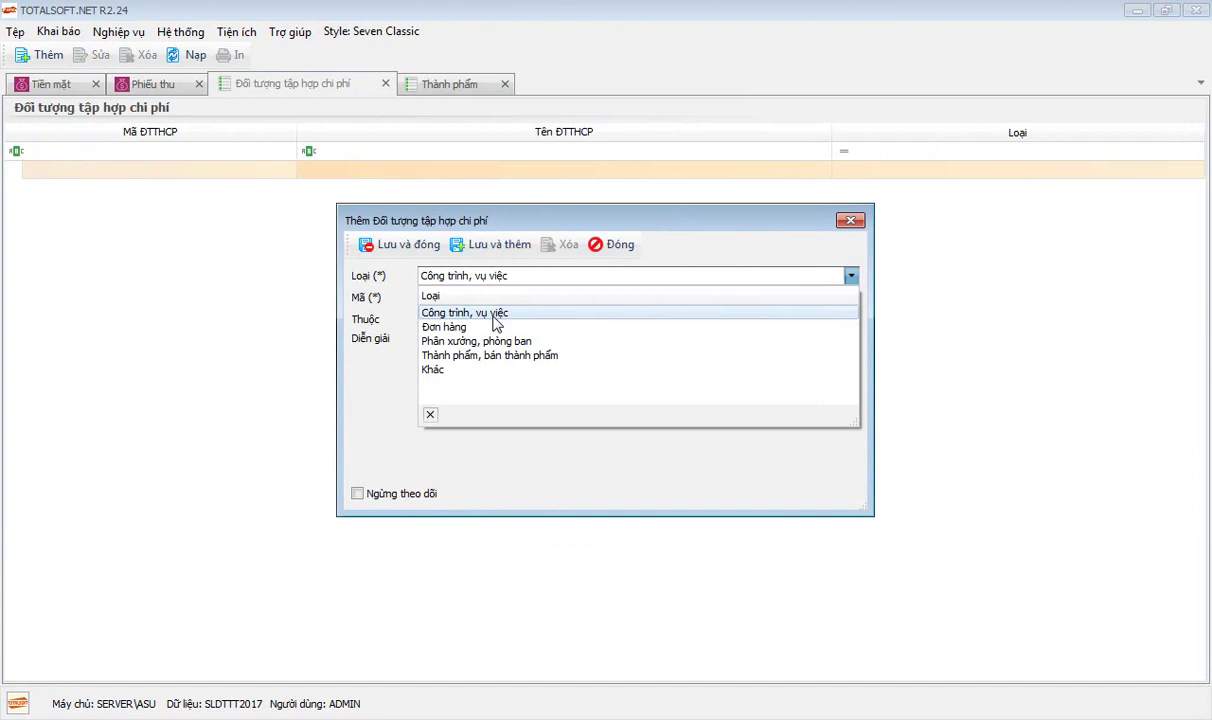
left_click(493, 316)
left_click(459, 299)
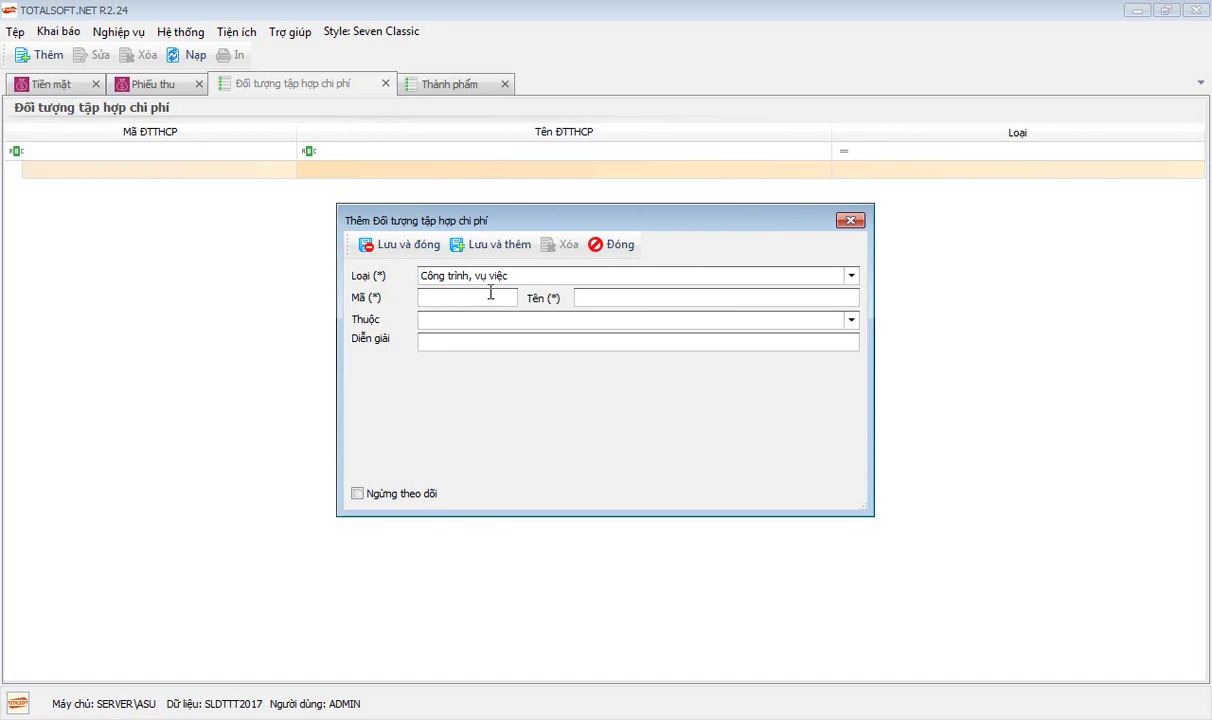
left_click(613, 246)
left_click(627, 433)
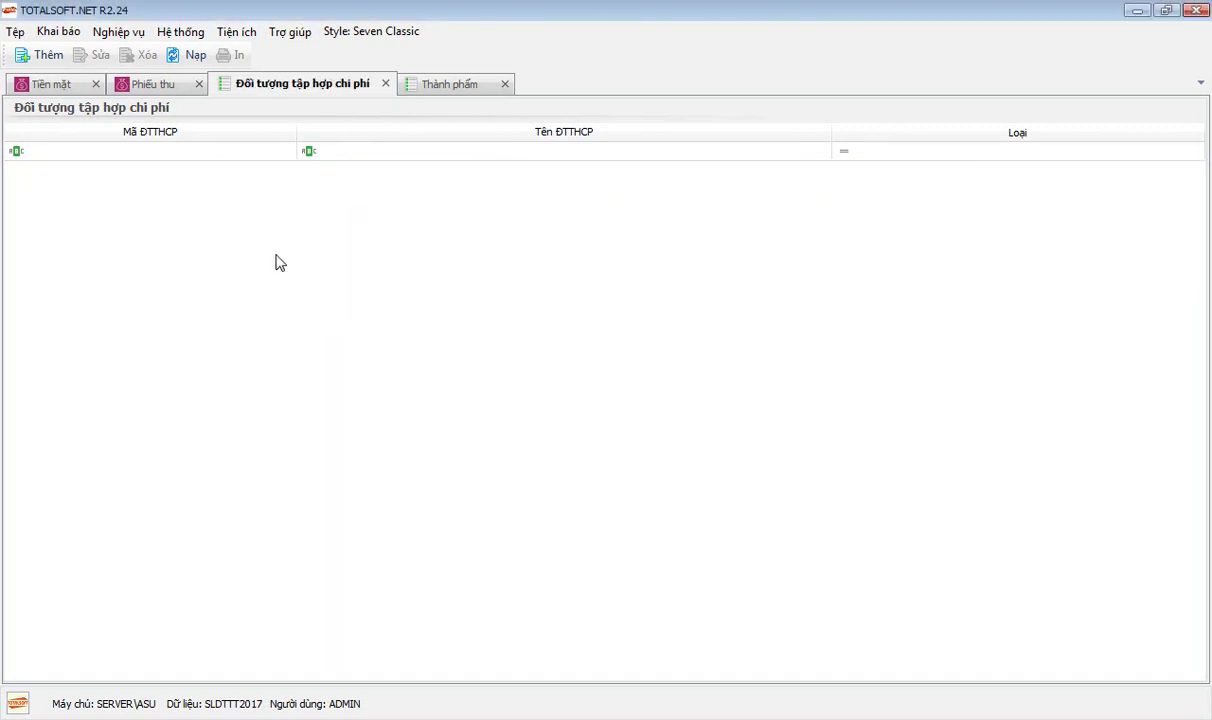
Review the opening balances for tools (Công cụ dụng cụ), including the Tiền phân bổ field of a new line, and close the sheet
left_click(58, 31)
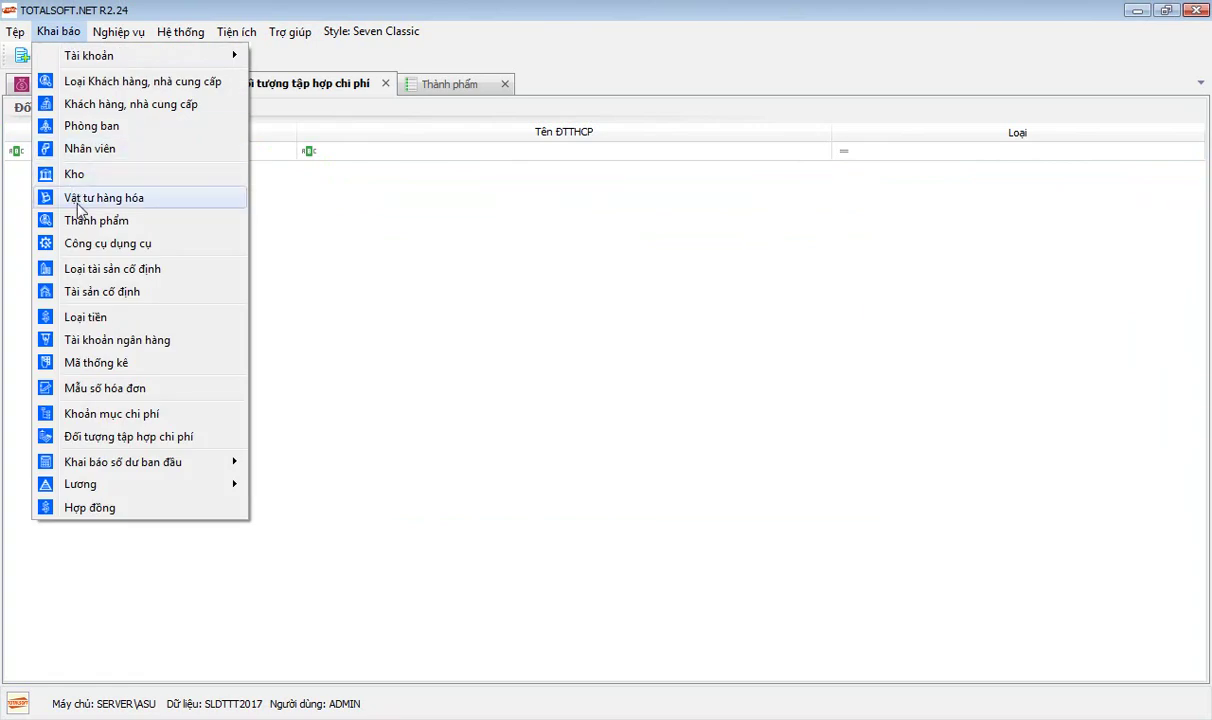
mouse_move(155, 470)
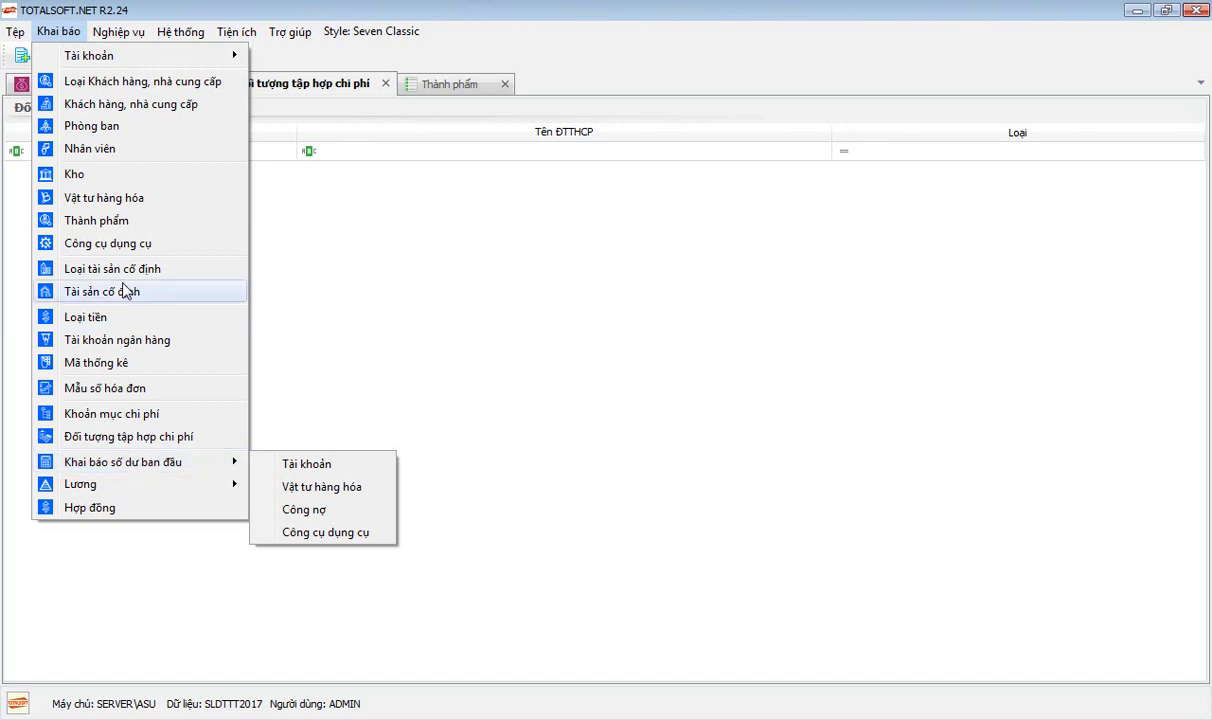
mouse_move(118, 463)
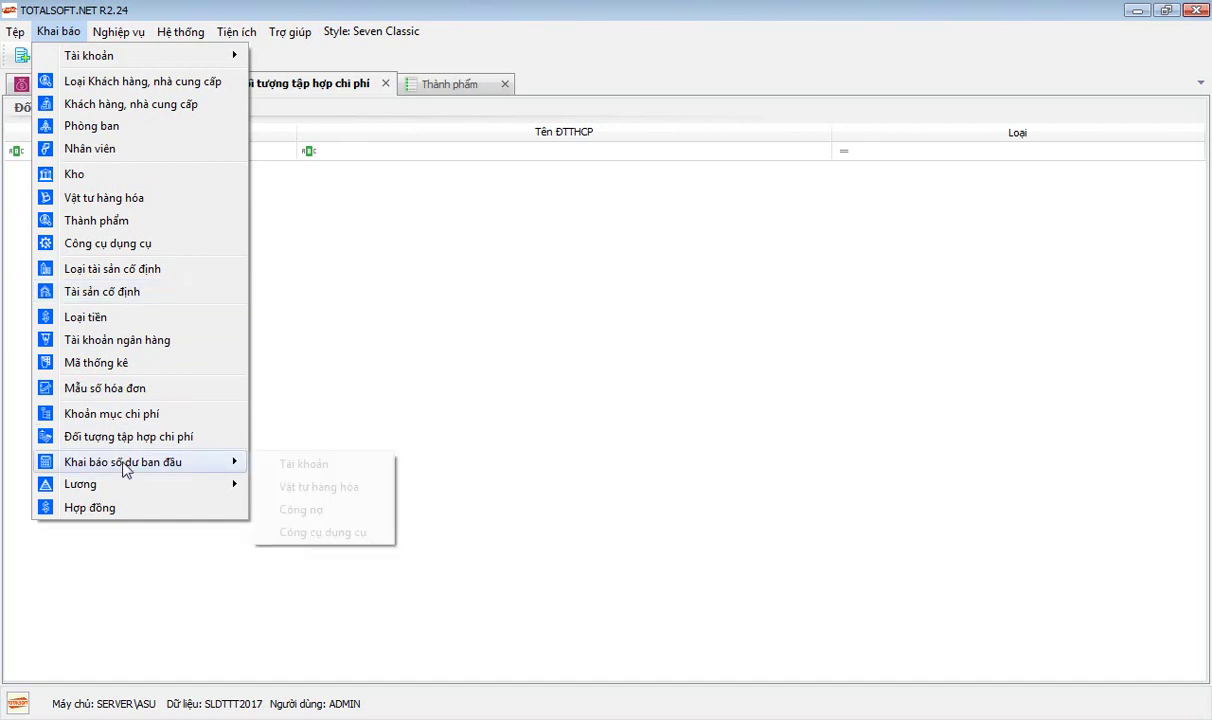
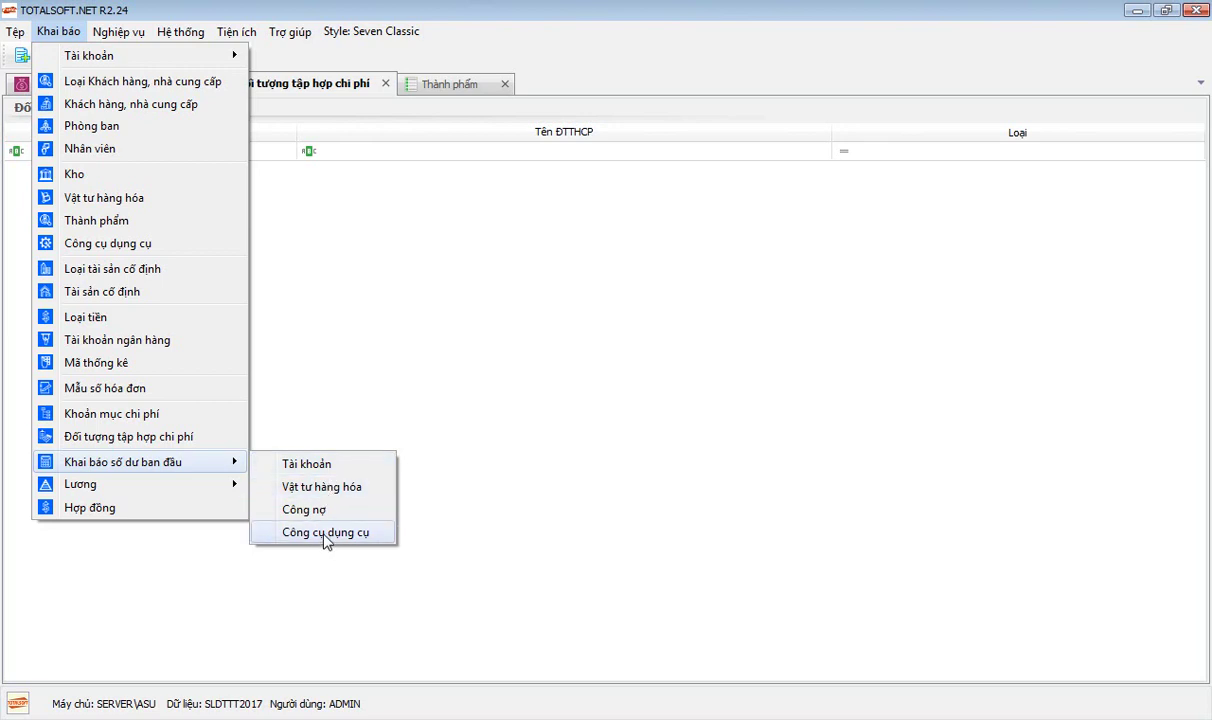
left_click(326, 533)
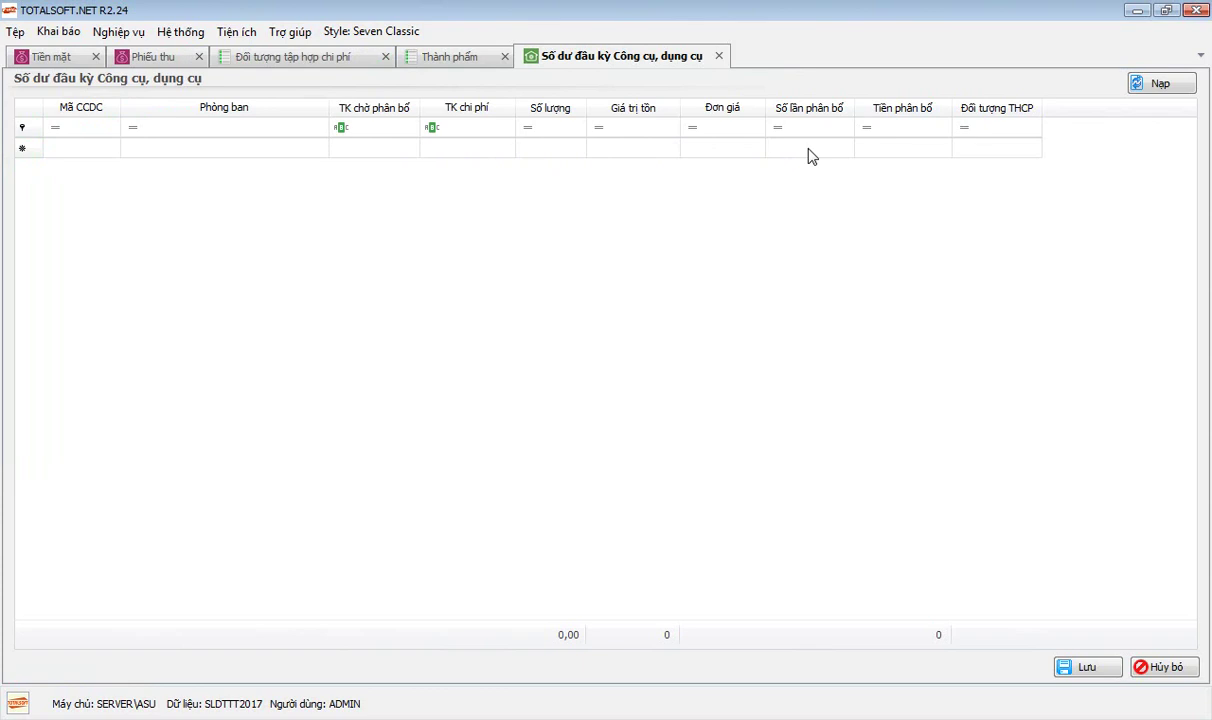
left_click(894, 150)
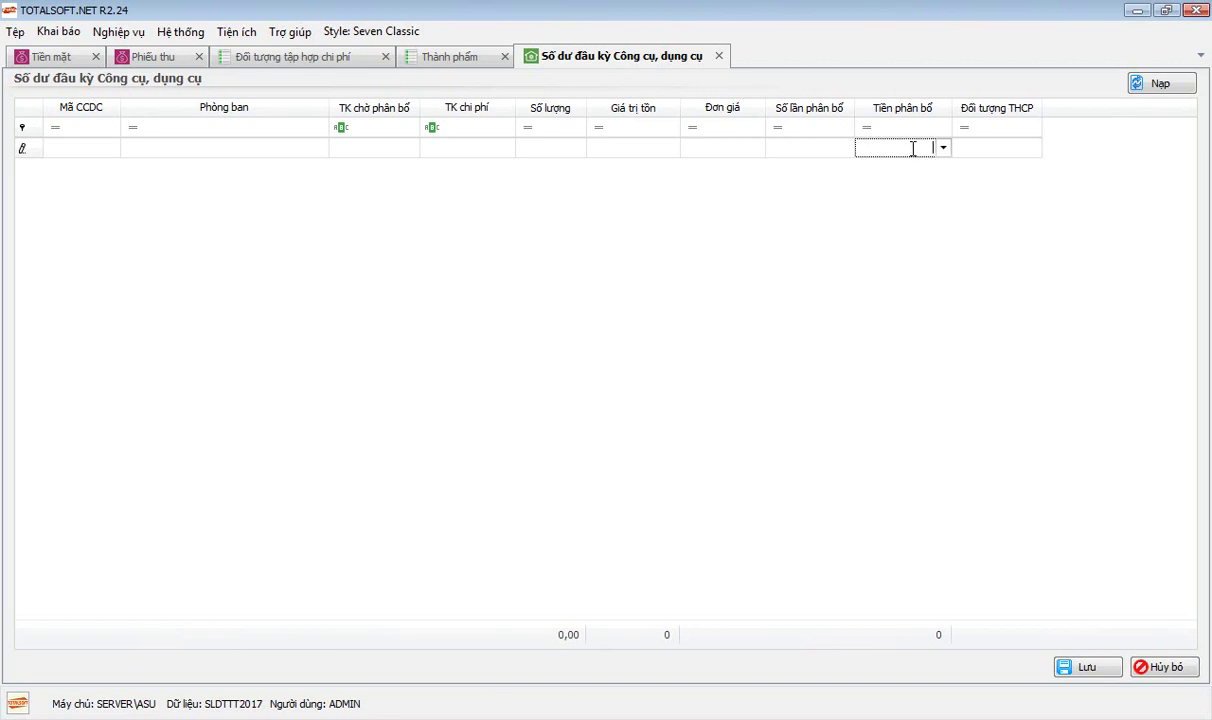
left_click(719, 56)
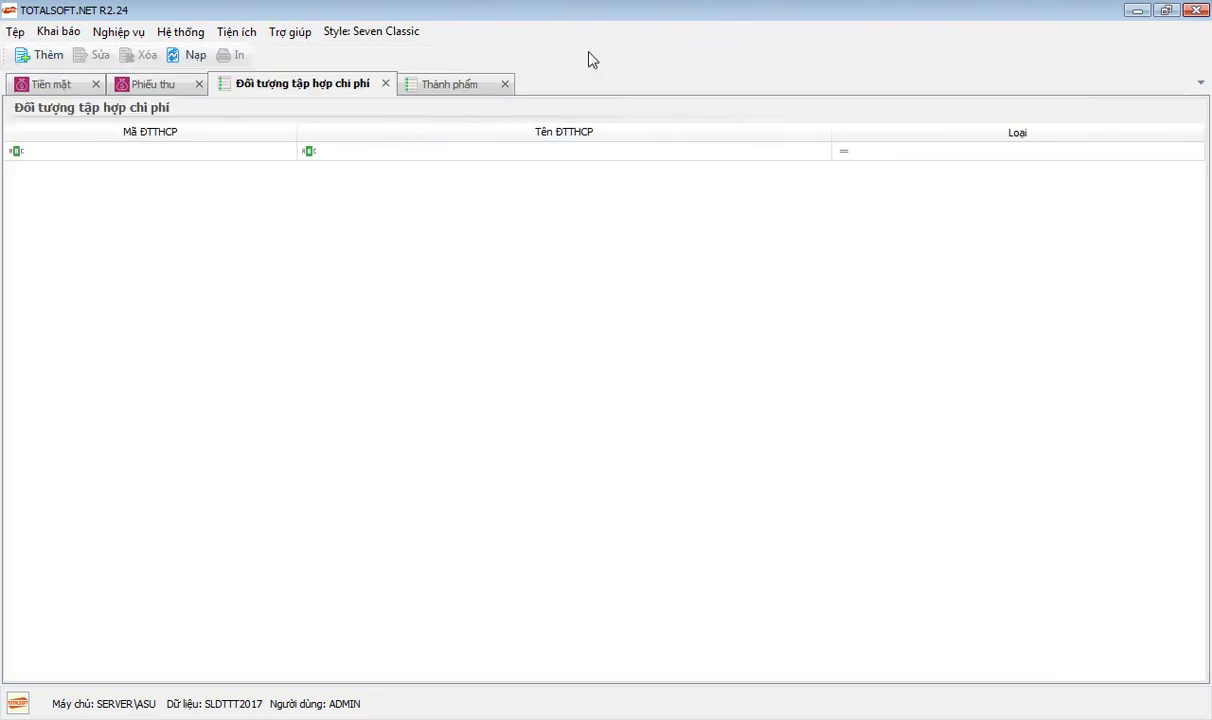
Open the base salary declaration (Mức lương cơ sở), review the 01/07/2013 record's fields without changing them, and close the list
left_click(58, 31)
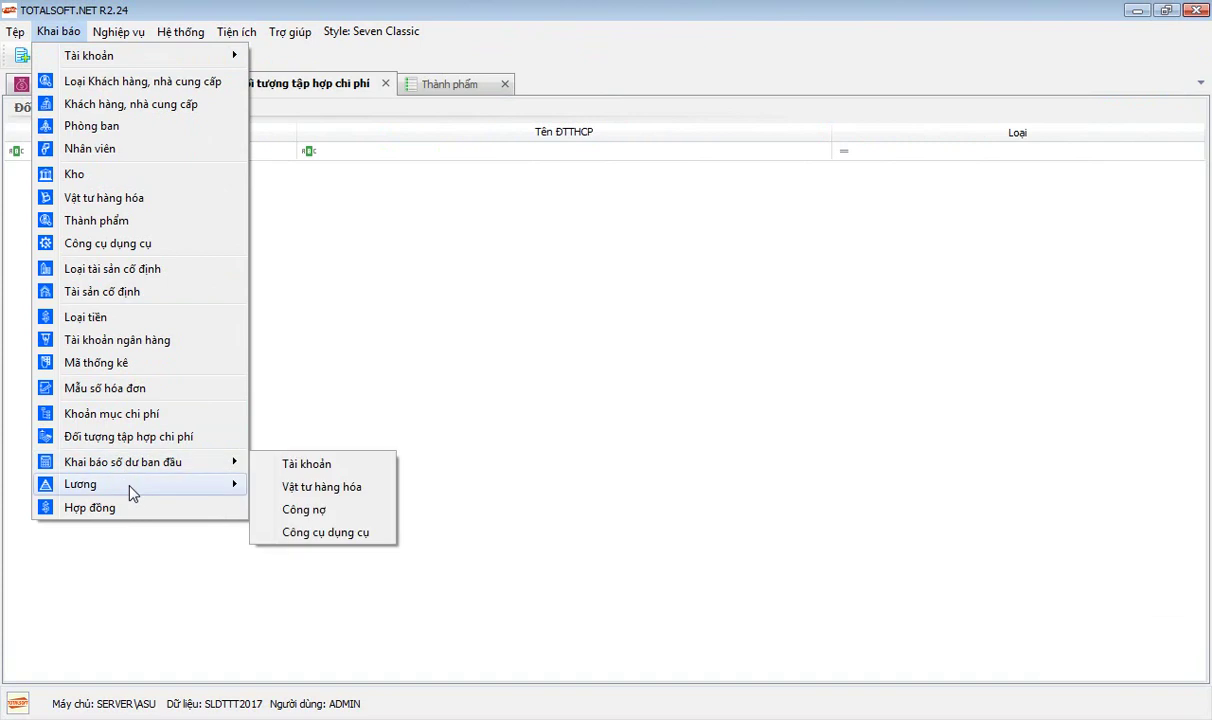
mouse_move(131, 490)
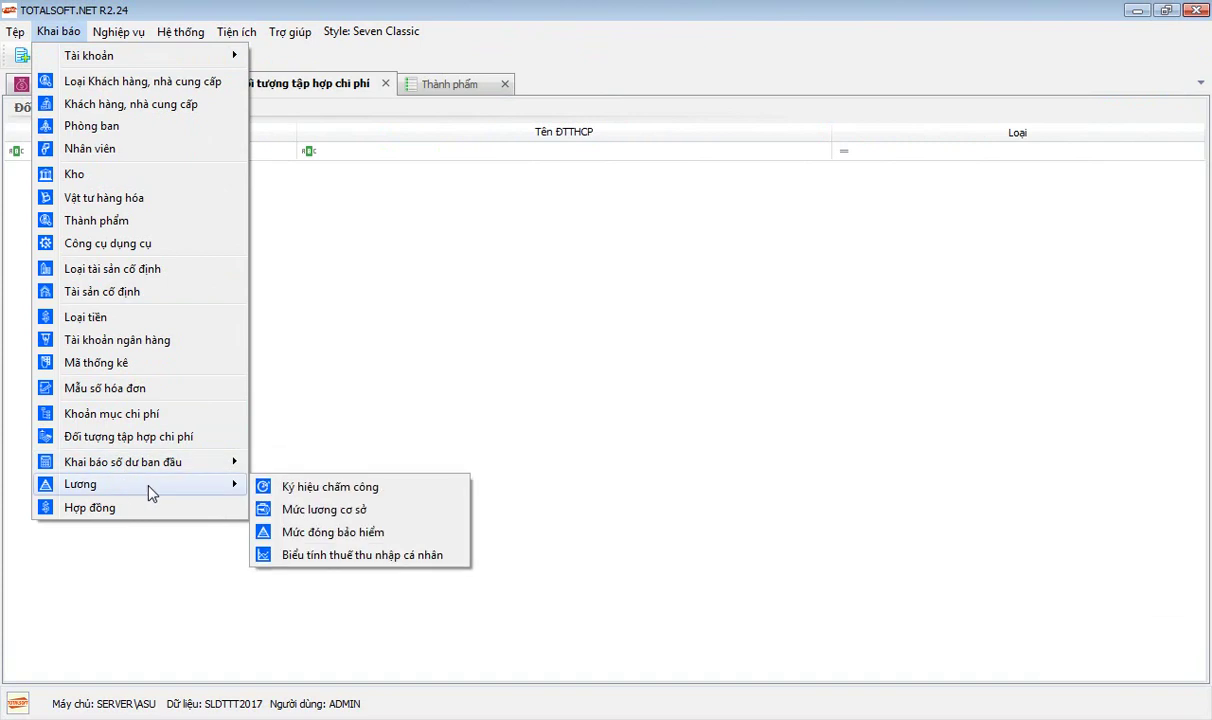
left_click(348, 512)
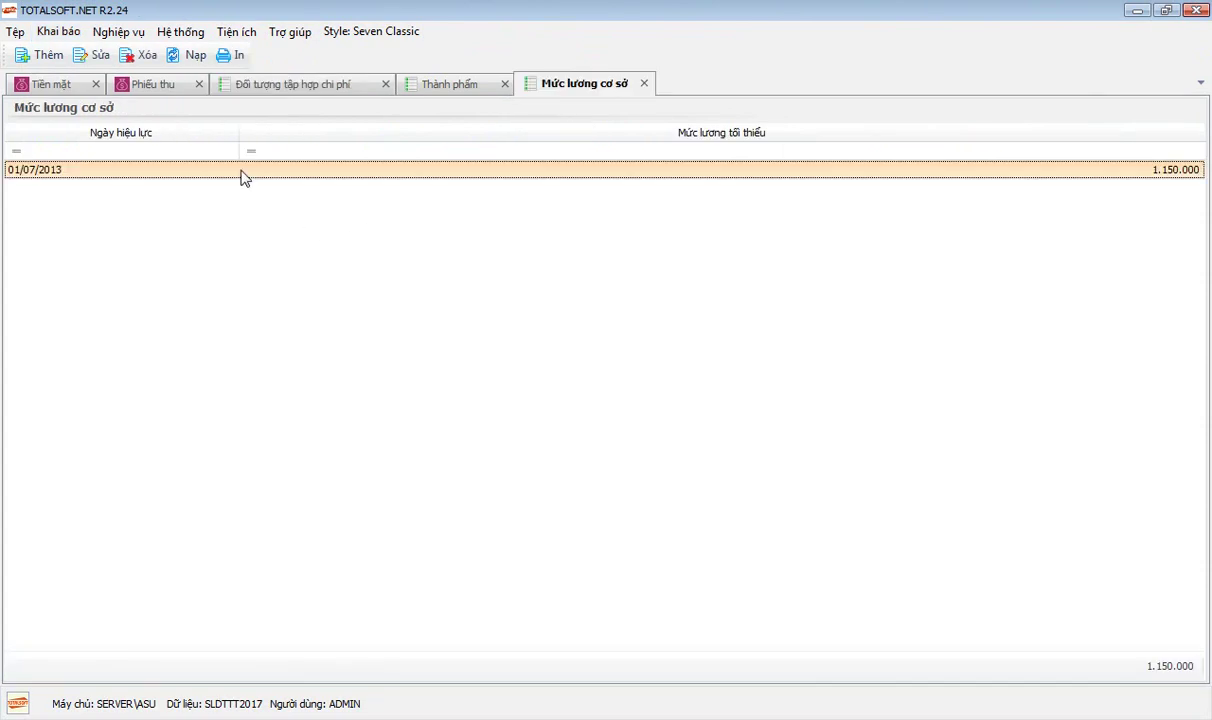
double_click(241, 170)
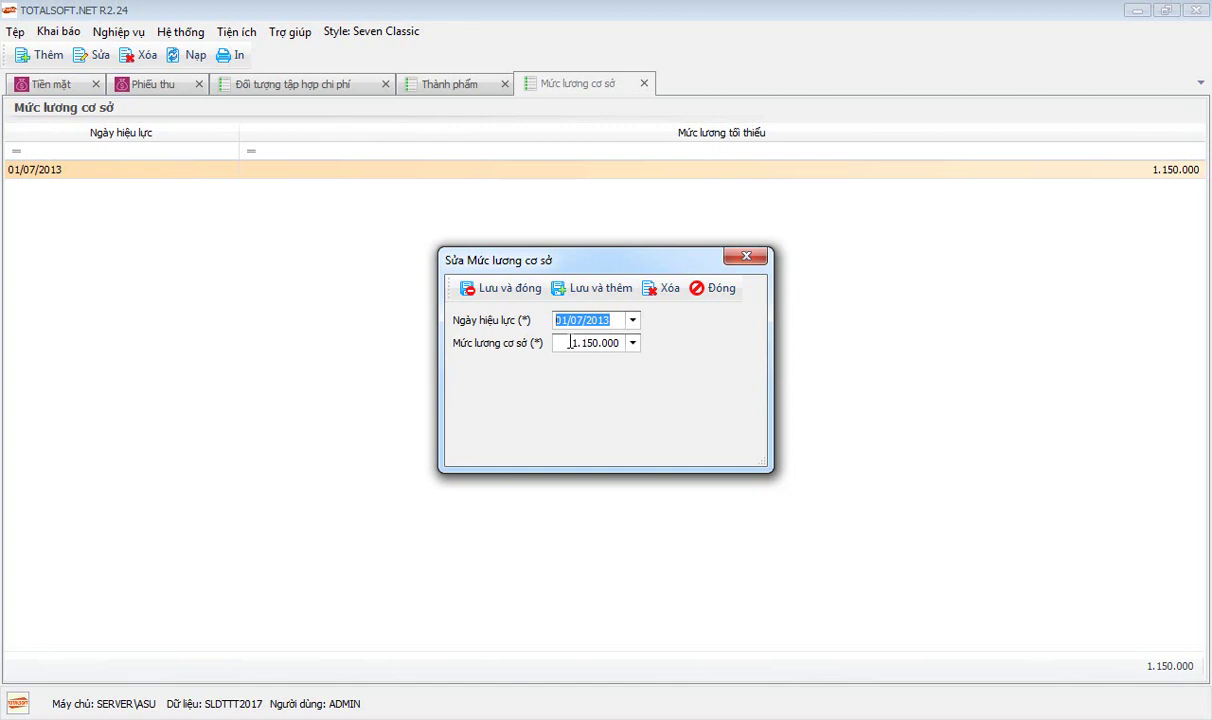
left_click(633, 343)
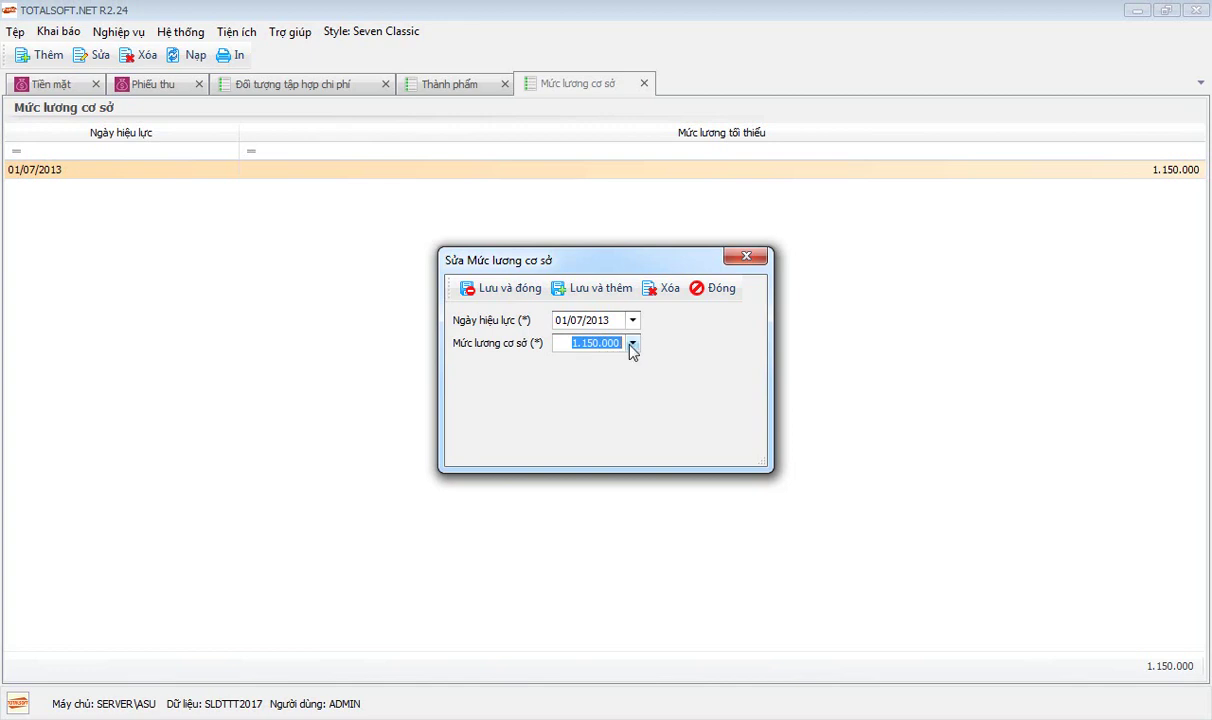
left_click_drag(620, 344, 540, 327)
left_click(712, 295)
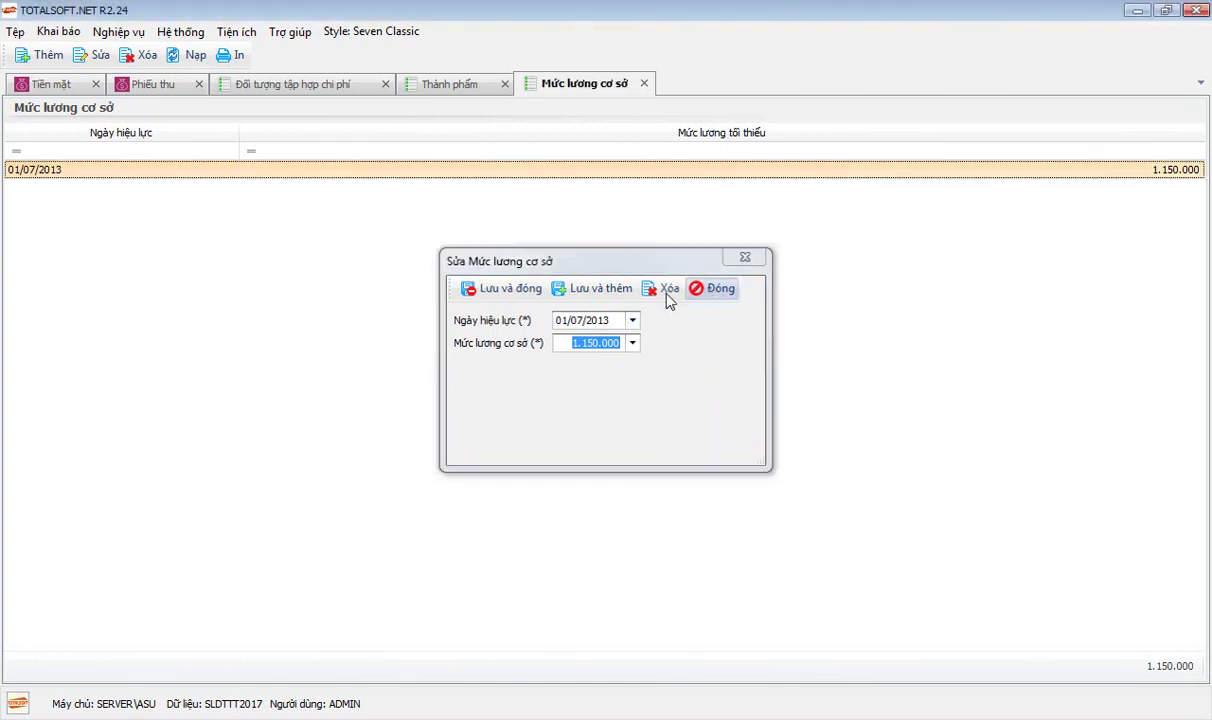
left_click(644, 83)
Open the insurance contribution rates (Mức đóng bảo hiểm), review the 01/01/2014 record's details and close the record unchanged
left_click(106, 35)
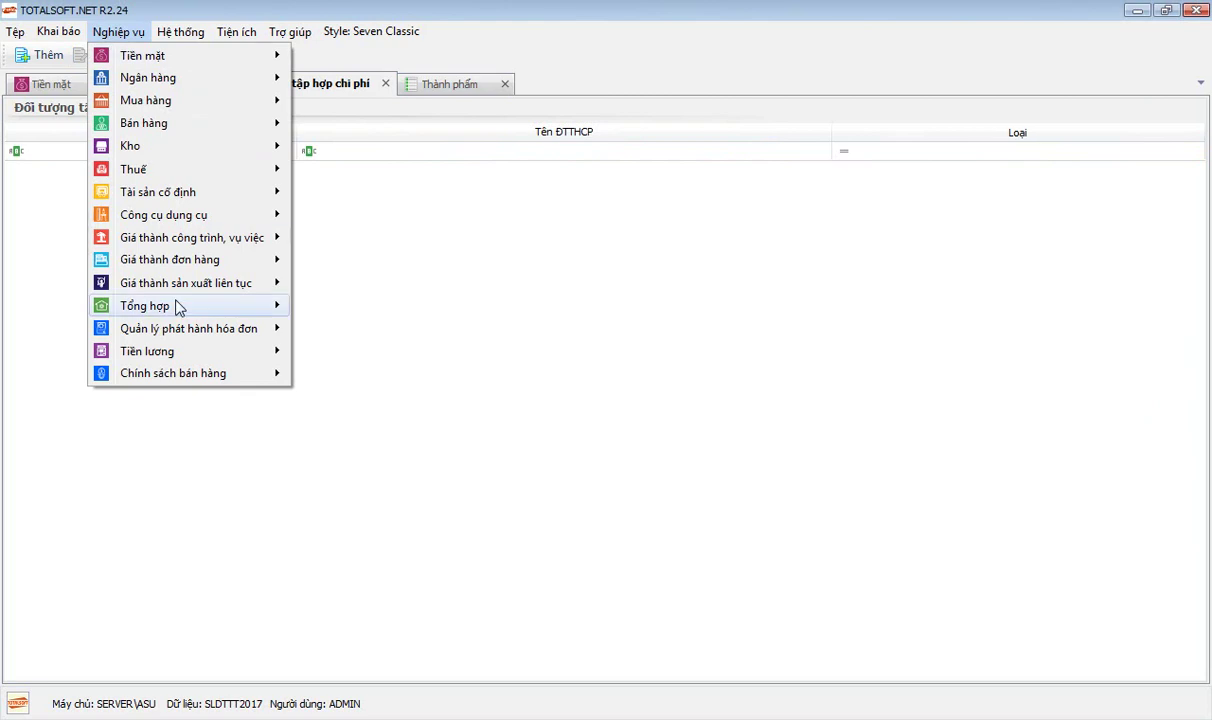
left_click(60, 32)
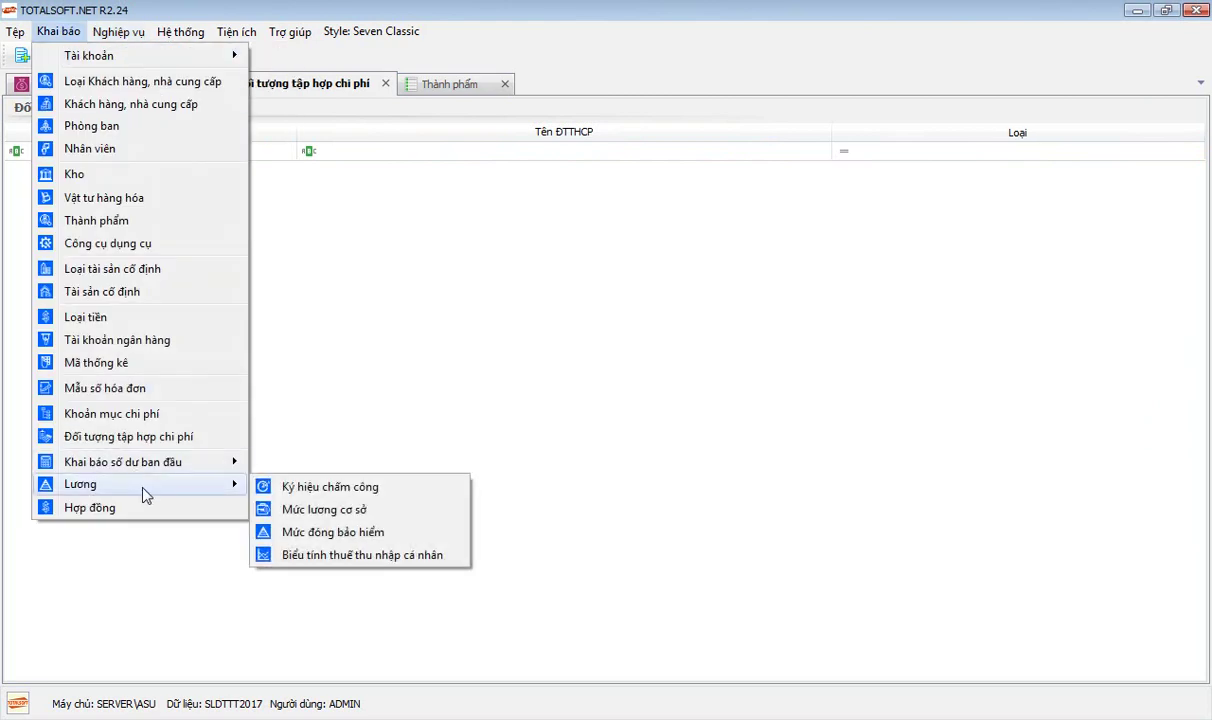
left_click(333, 532)
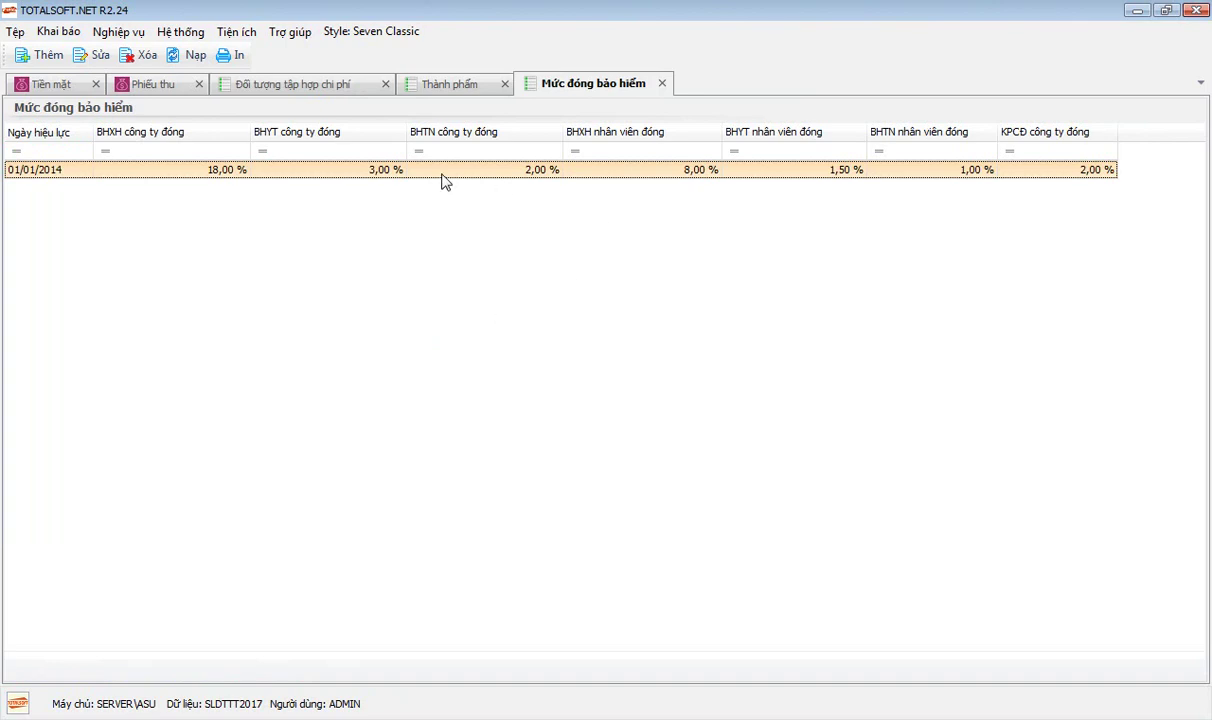
double_click(419, 172)
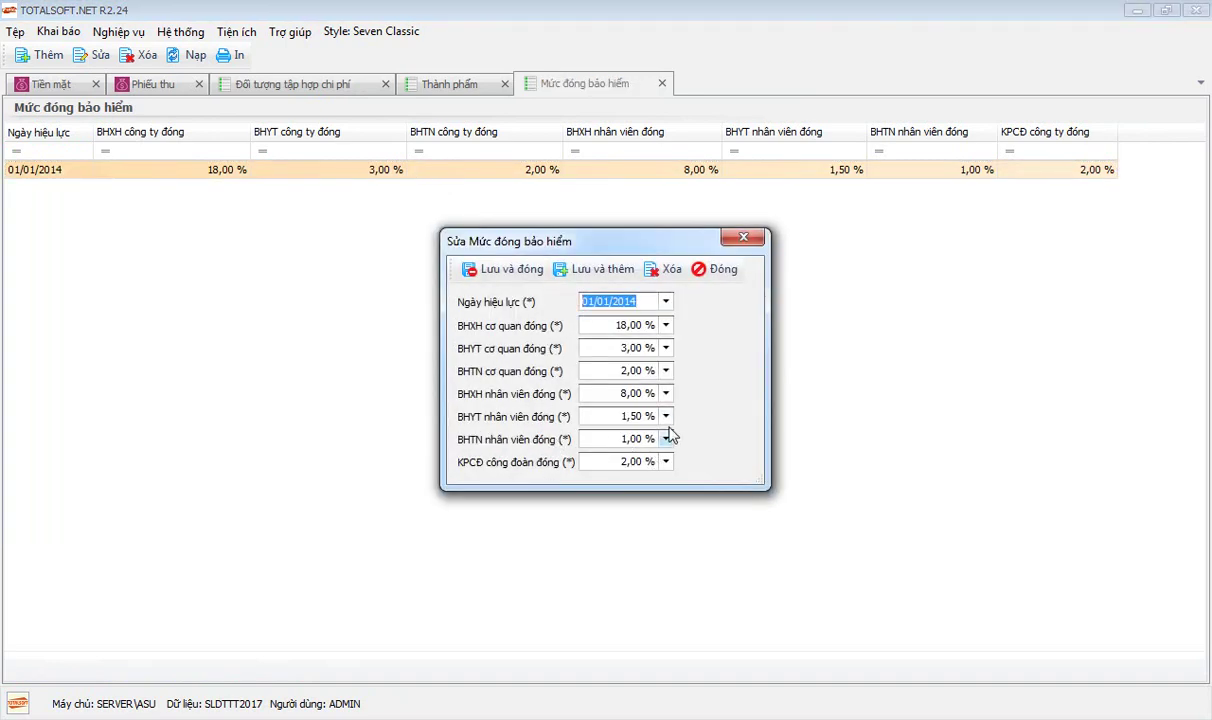
left_click(720, 270)
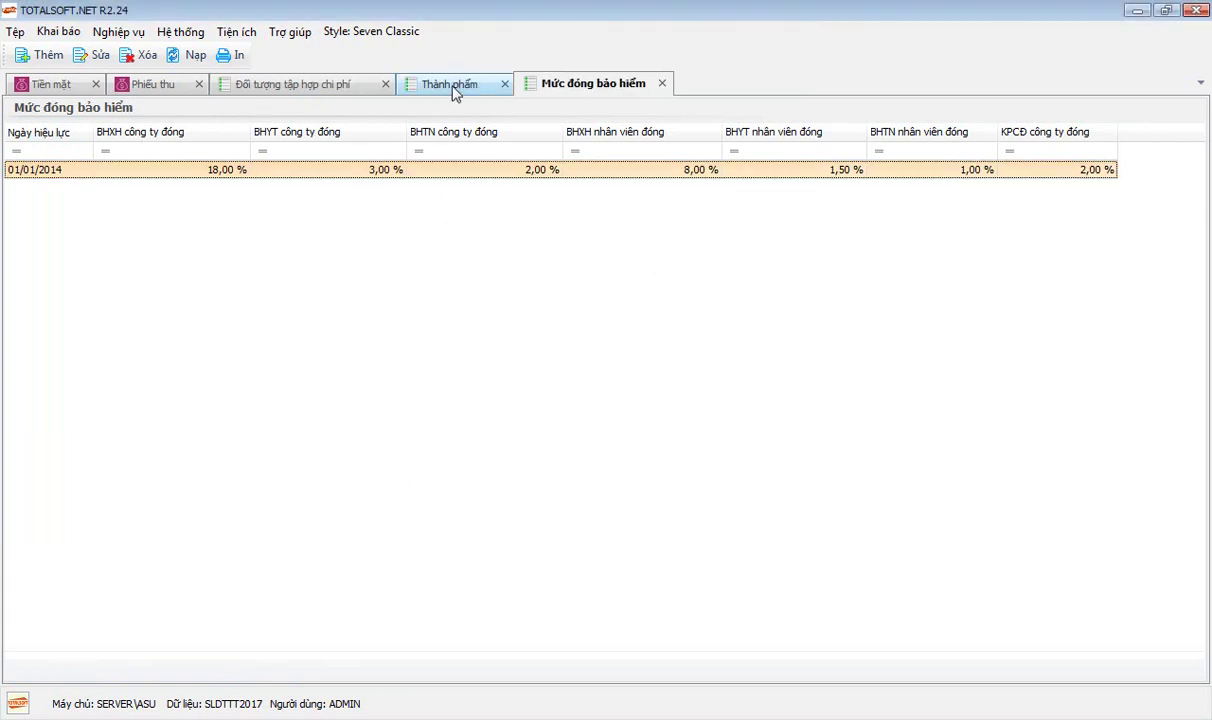
Open the personal income tax table (Biểu tính thuế thu nhập cá nhân) and review the rates of its brackets
left_click(110, 32)
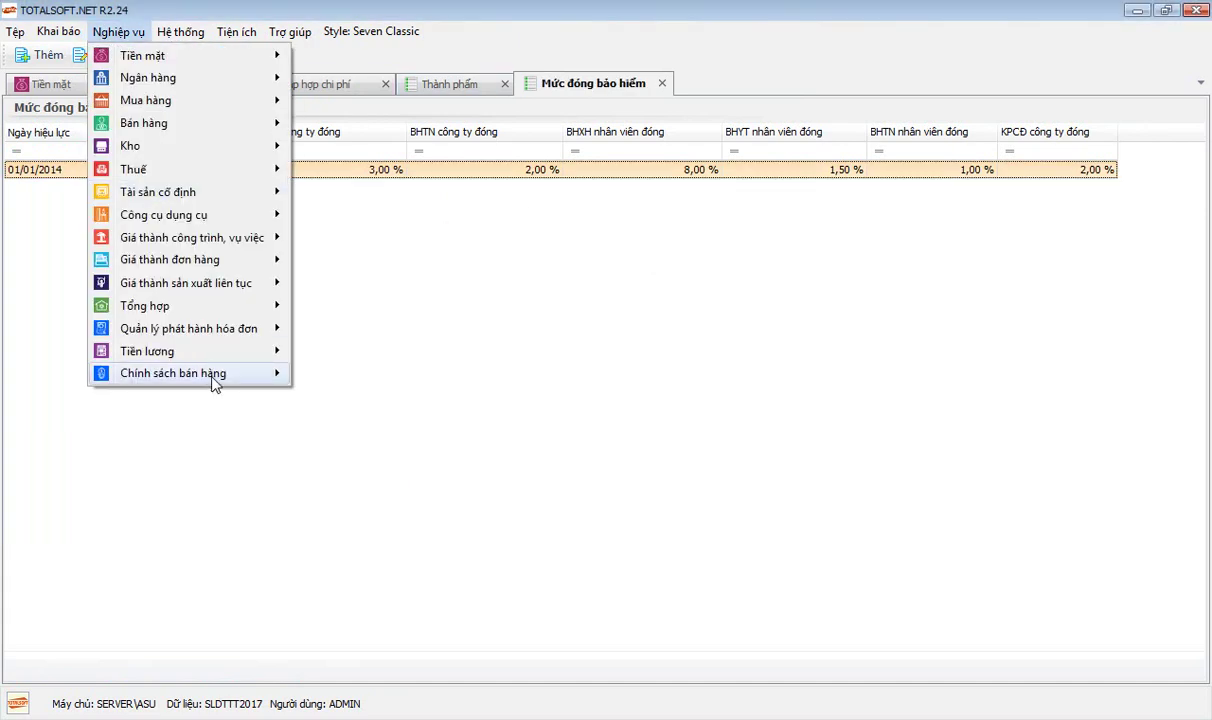
mouse_move(214, 376)
mouse_move(58, 31)
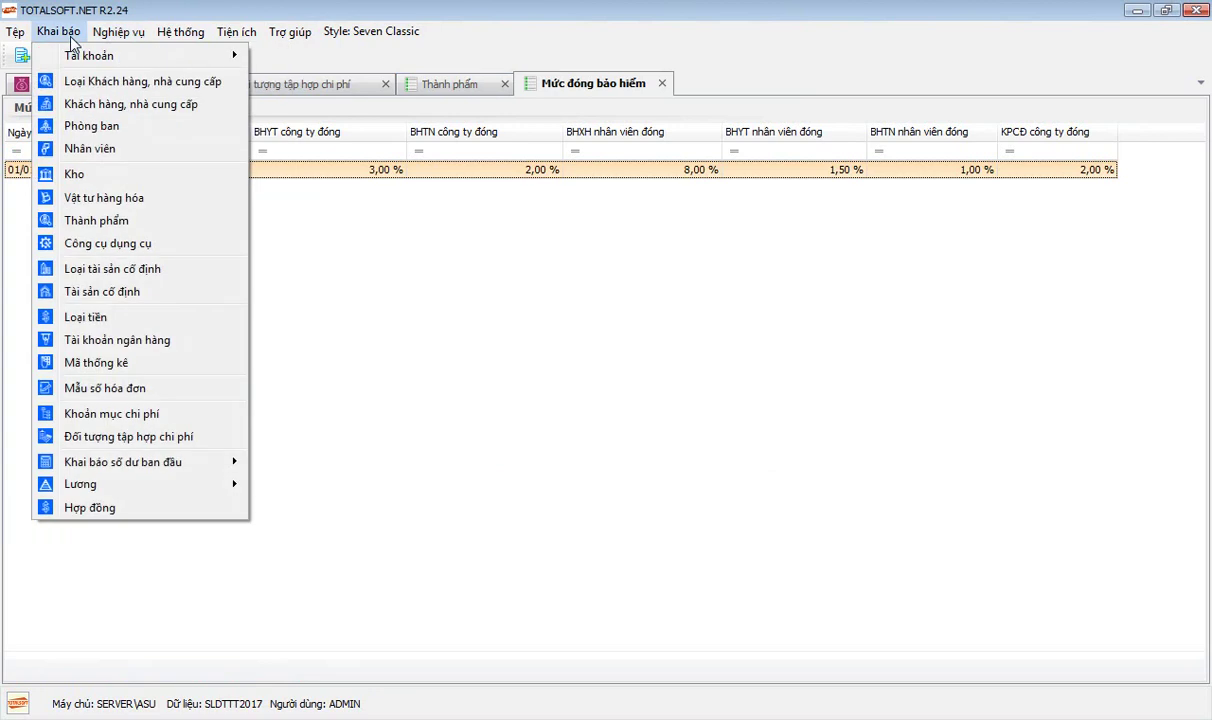
mouse_move(165, 492)
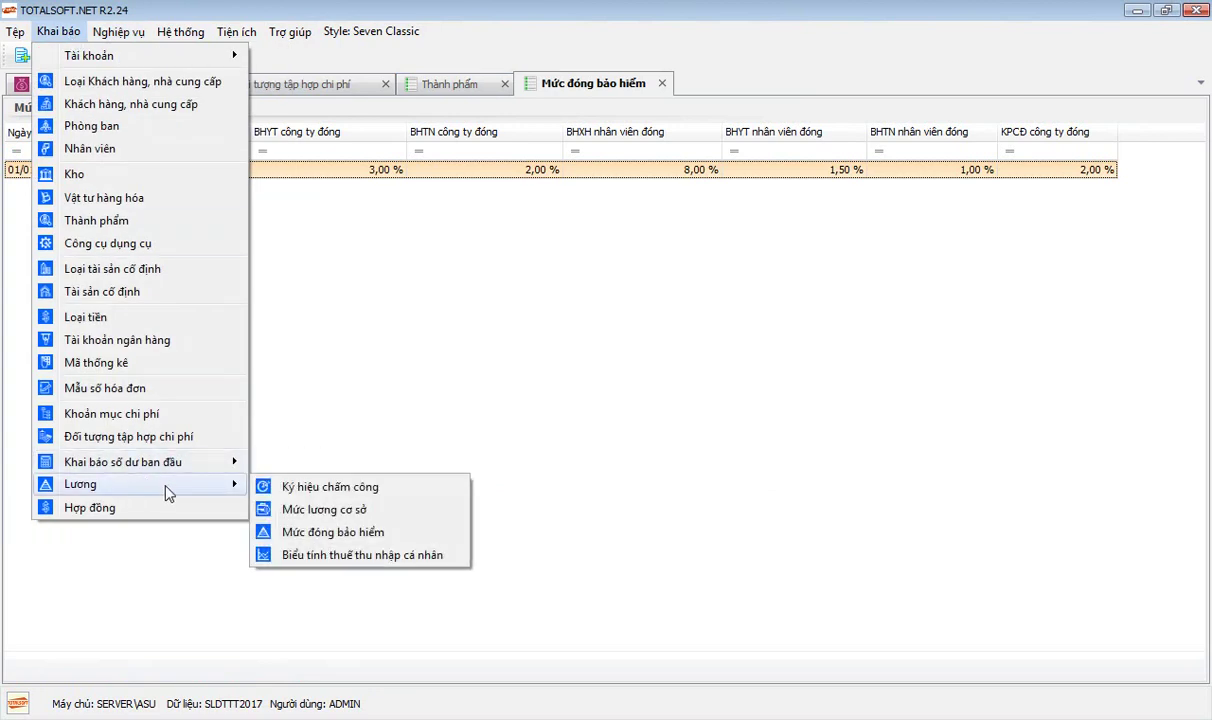
left_click(361, 558)
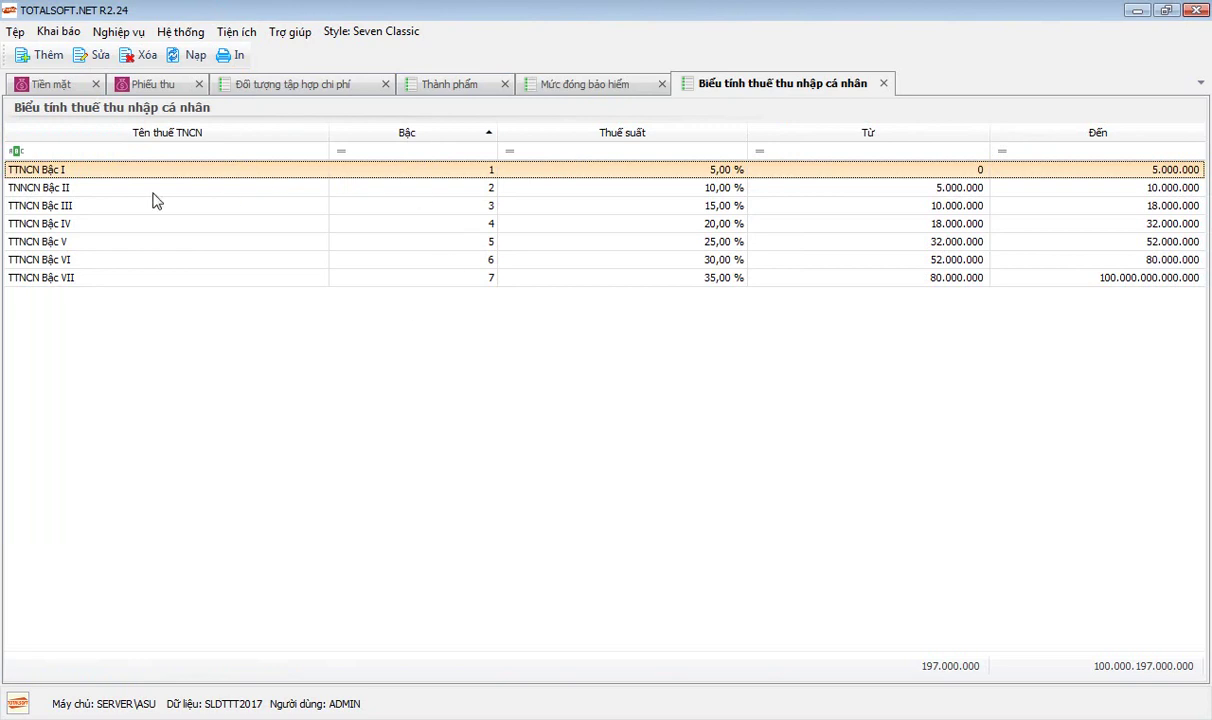
left_click(668, 277)
left_click(686, 187)
left_click(688, 169)
left_click(716, 205)
left_click(716, 260)
left_click(716, 277)
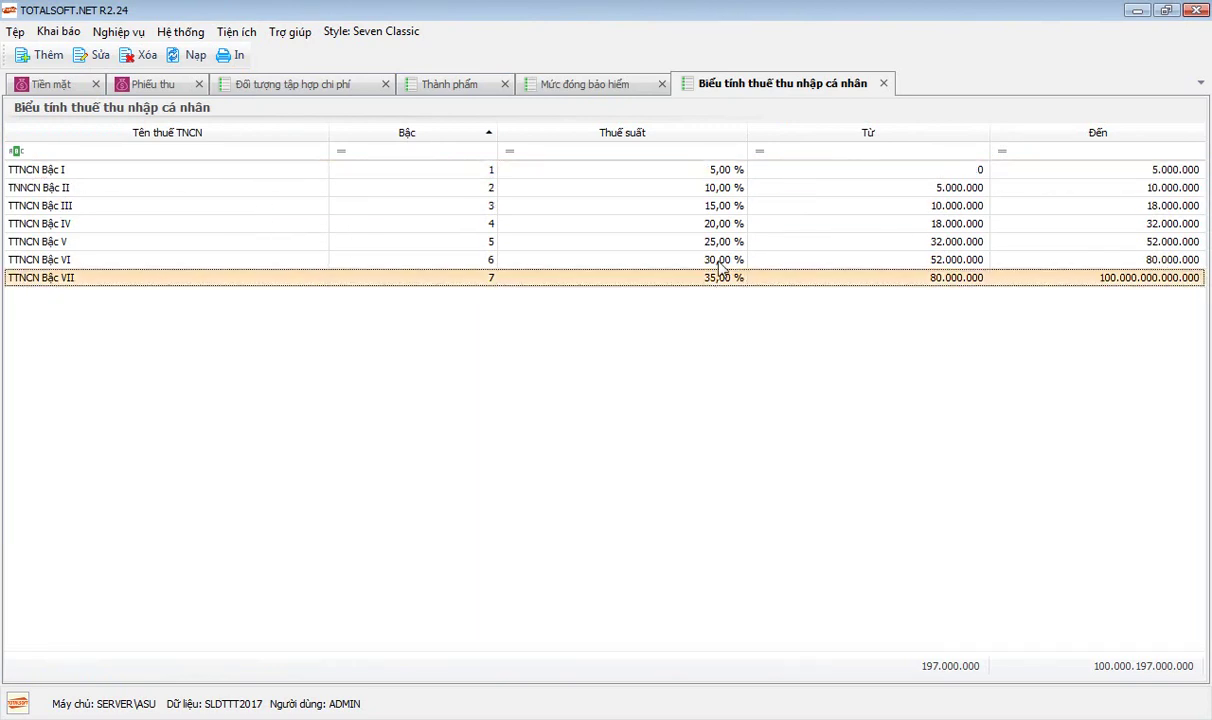
left_click(718, 170)
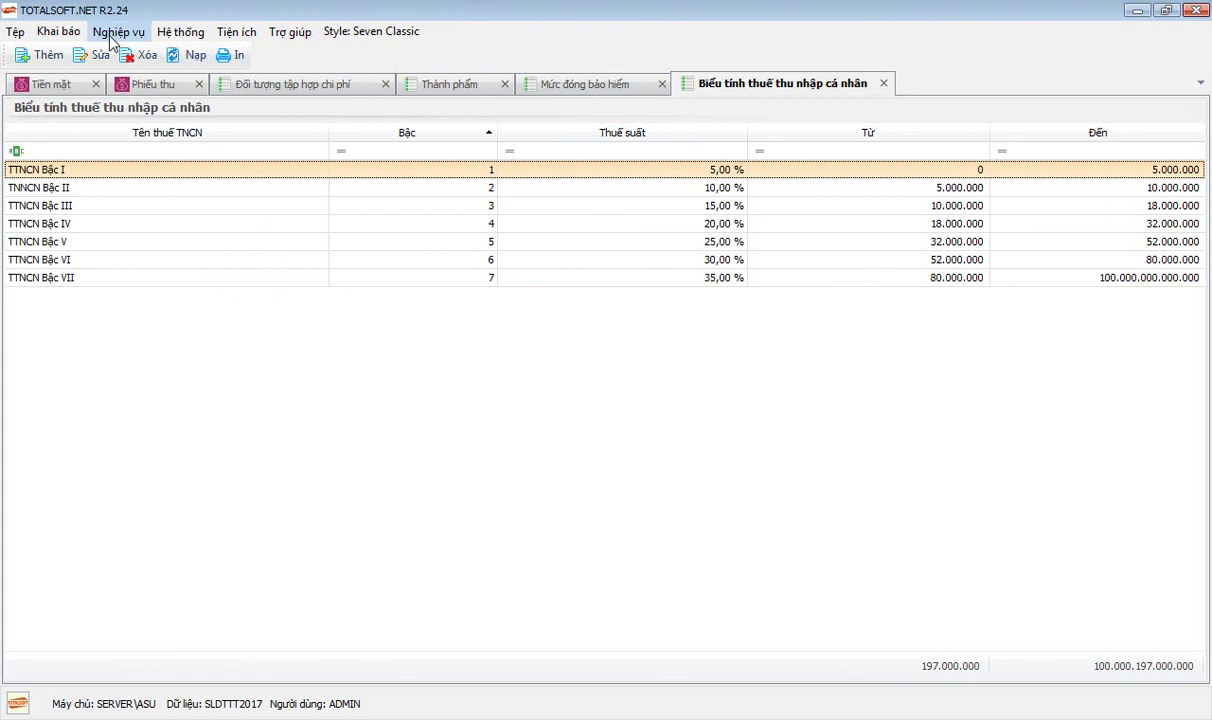
Open the contracts list (Hợp đồng), review a new contract's Thông tin chung and Chiết khấu/Hoa hồng sections, discard it and close the list
left_click(58, 31)
left_click(146, 519)
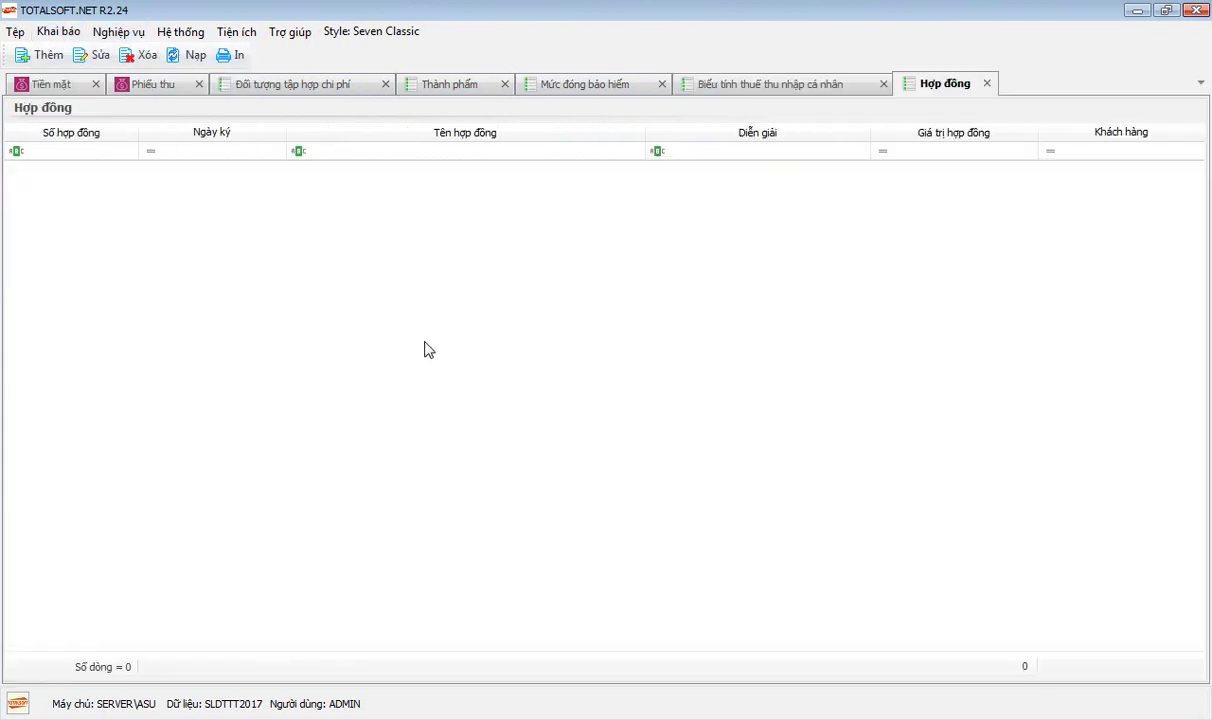
right_click(419, 263)
left_click(443, 272)
left_click(435, 240)
left_click(346, 236)
left_click(443, 237)
left_click(322, 237)
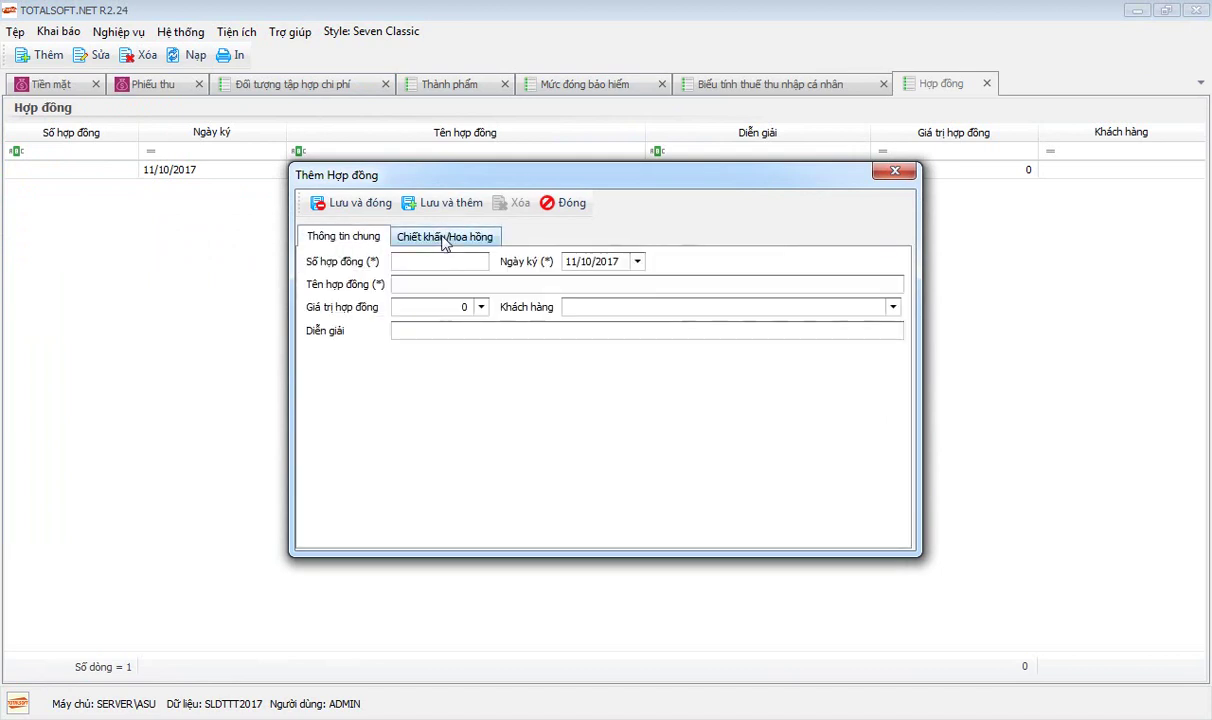
left_click(566, 208)
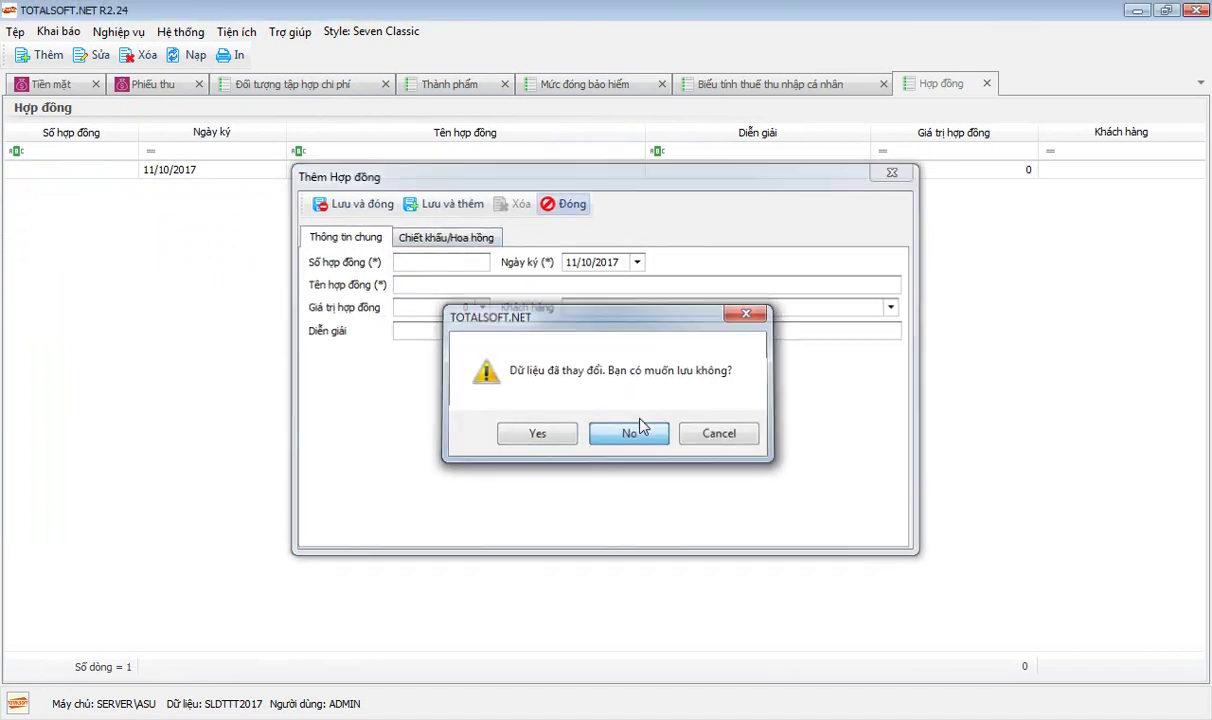
left_click(637, 436)
left_click(987, 84)
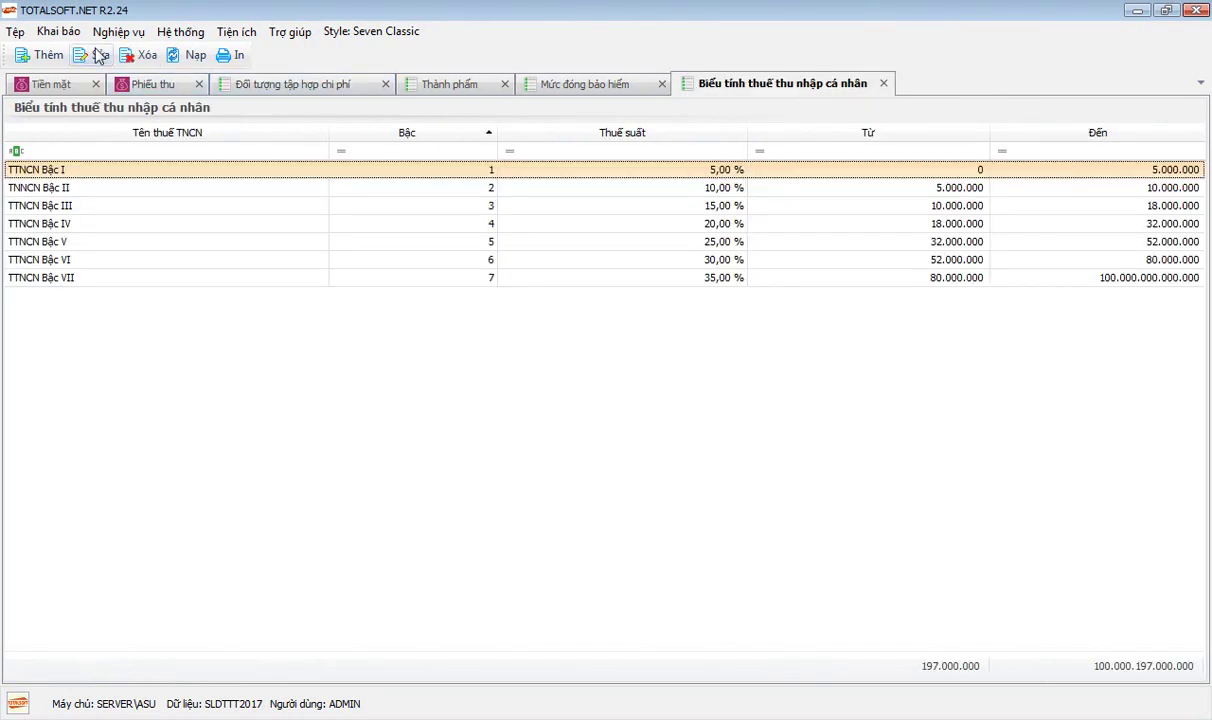
left_click(58, 31)
mouse_move(110, 35)
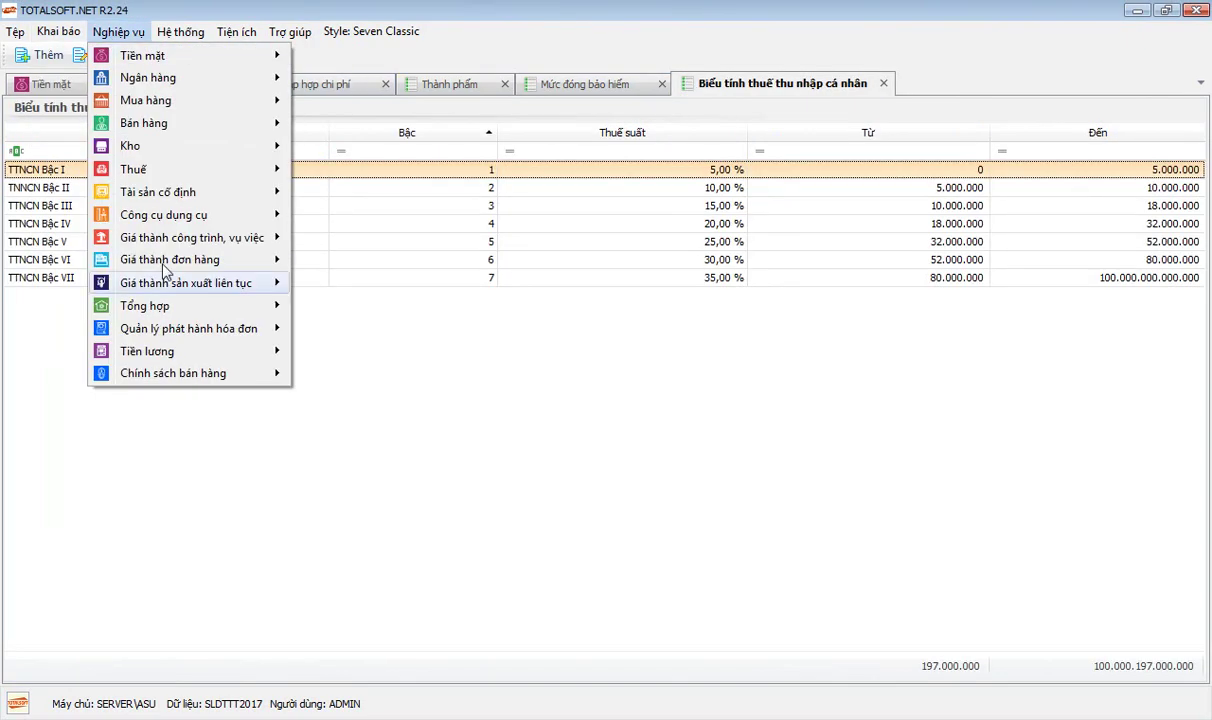
left_click(382, 474)
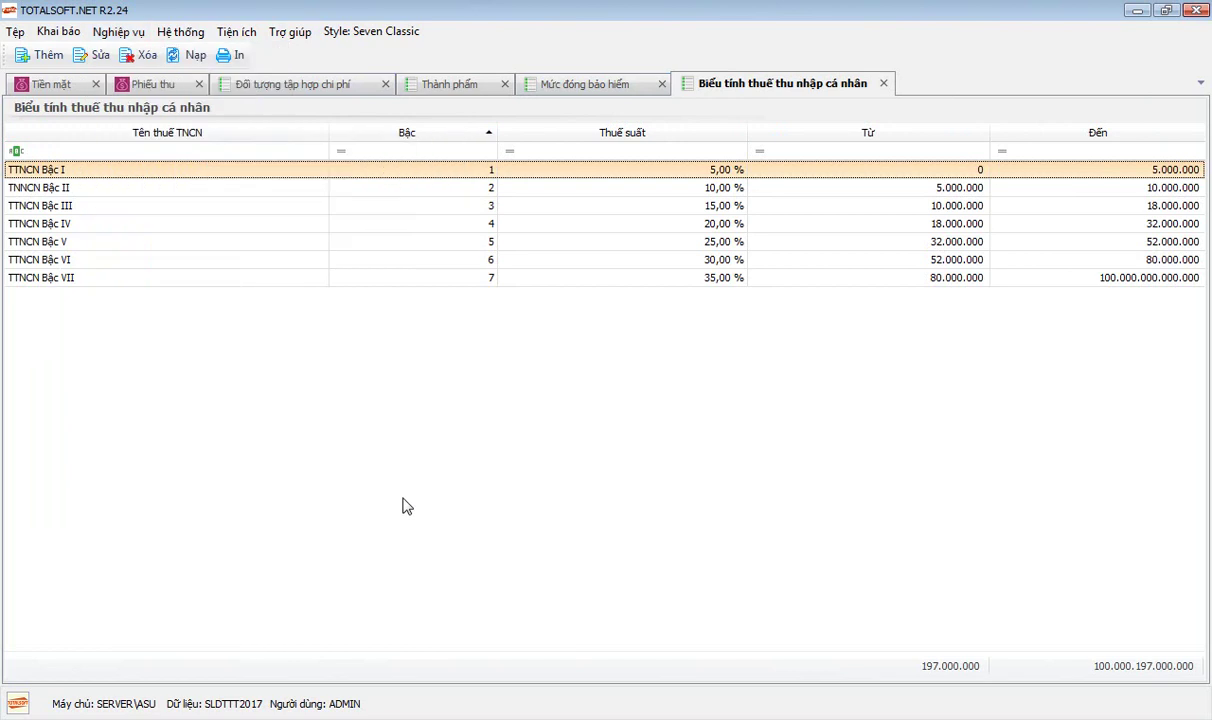
Close all open sheets, from the income tax table through Phiếu thu and Tiền mặt, to return to the main screen
left_click(883, 84)
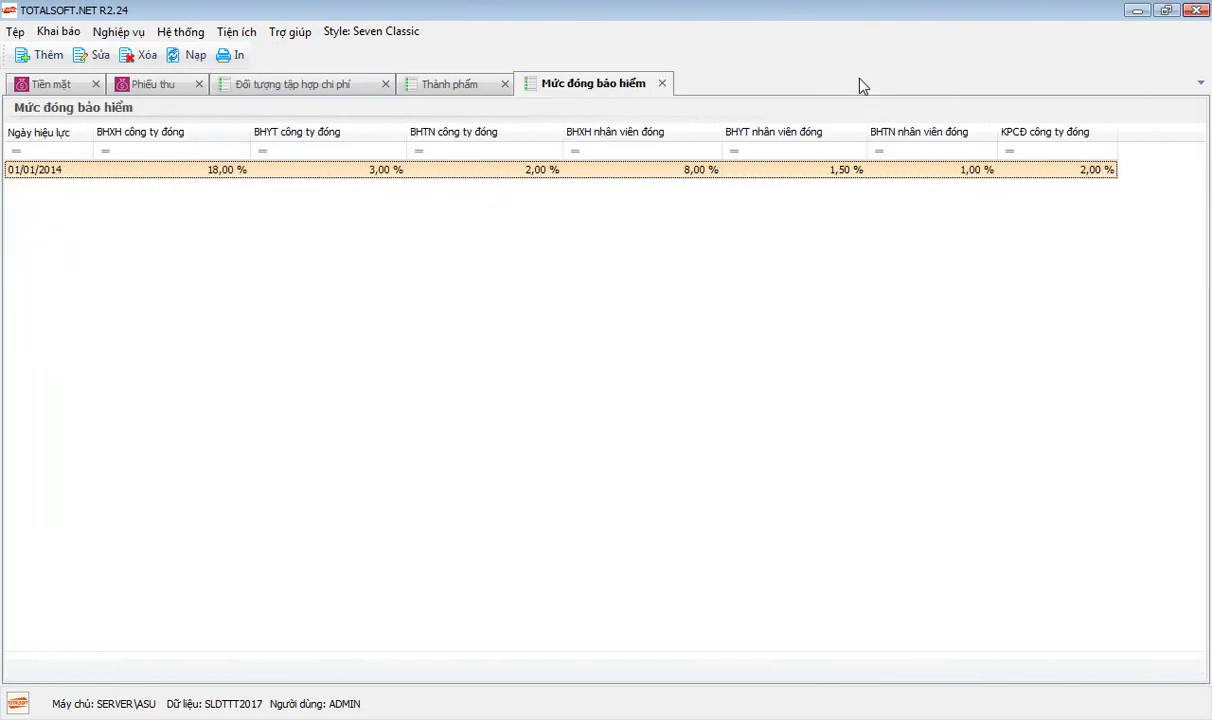
left_click(662, 84)
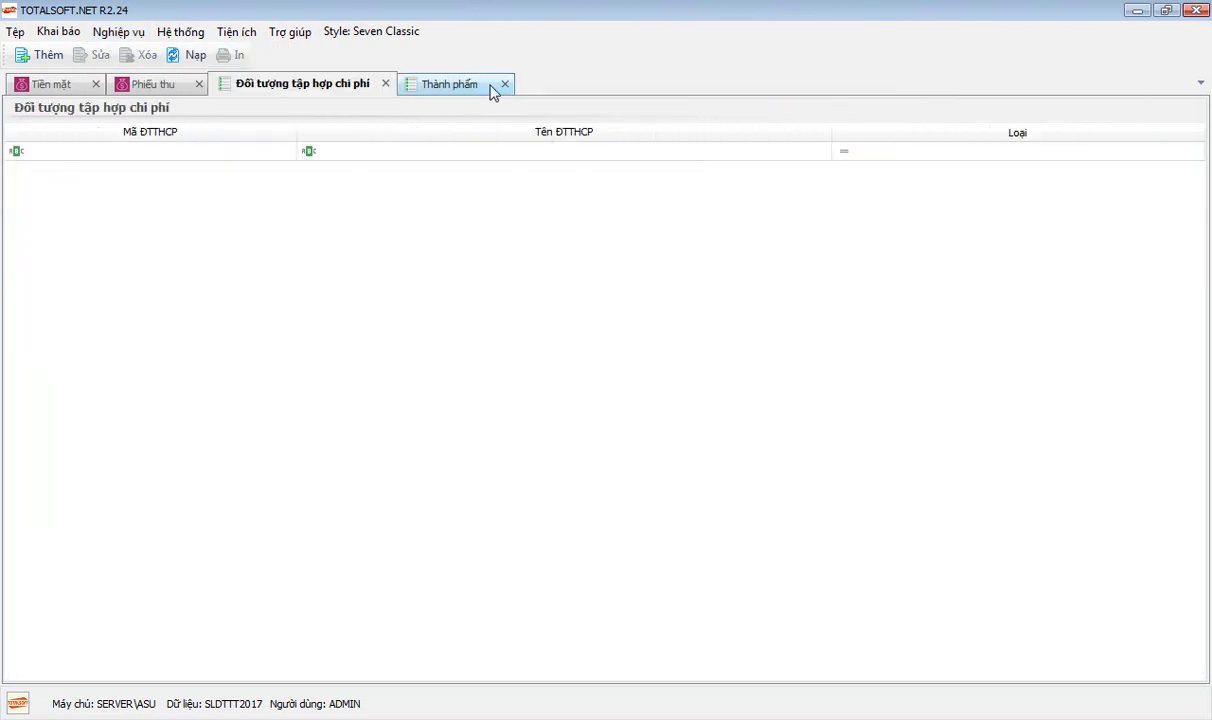
left_click(504, 84)
left_click(385, 84)
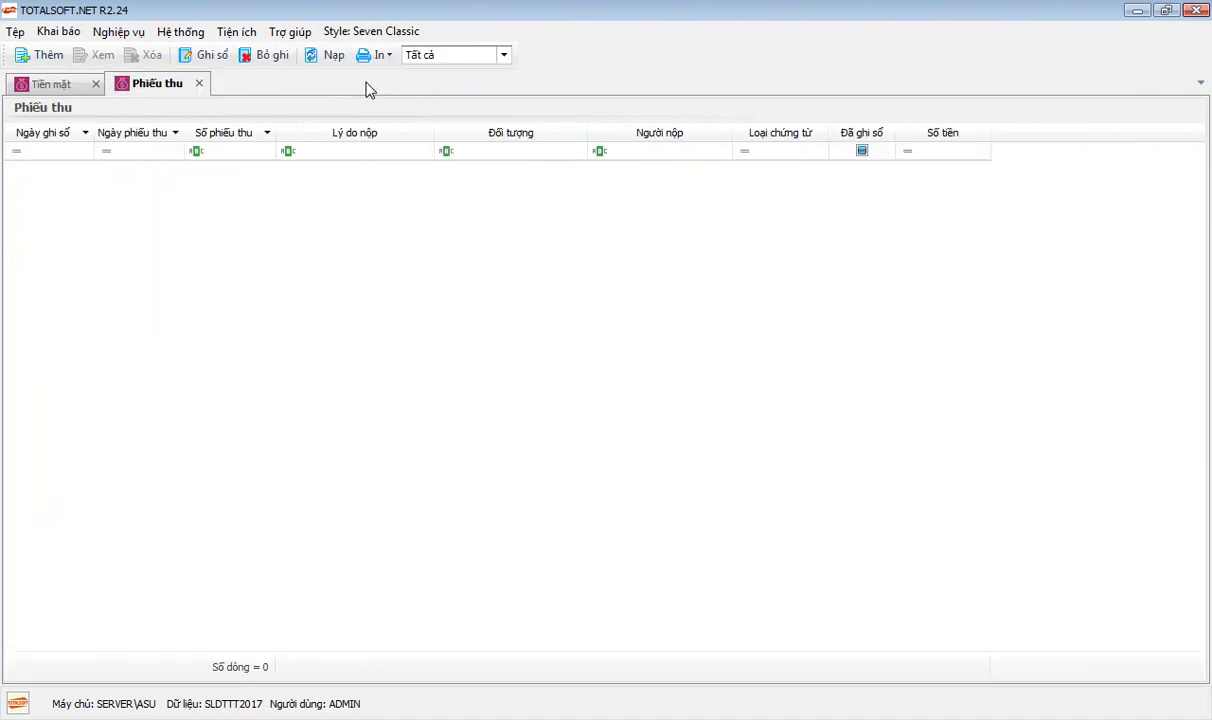
left_click(199, 84)
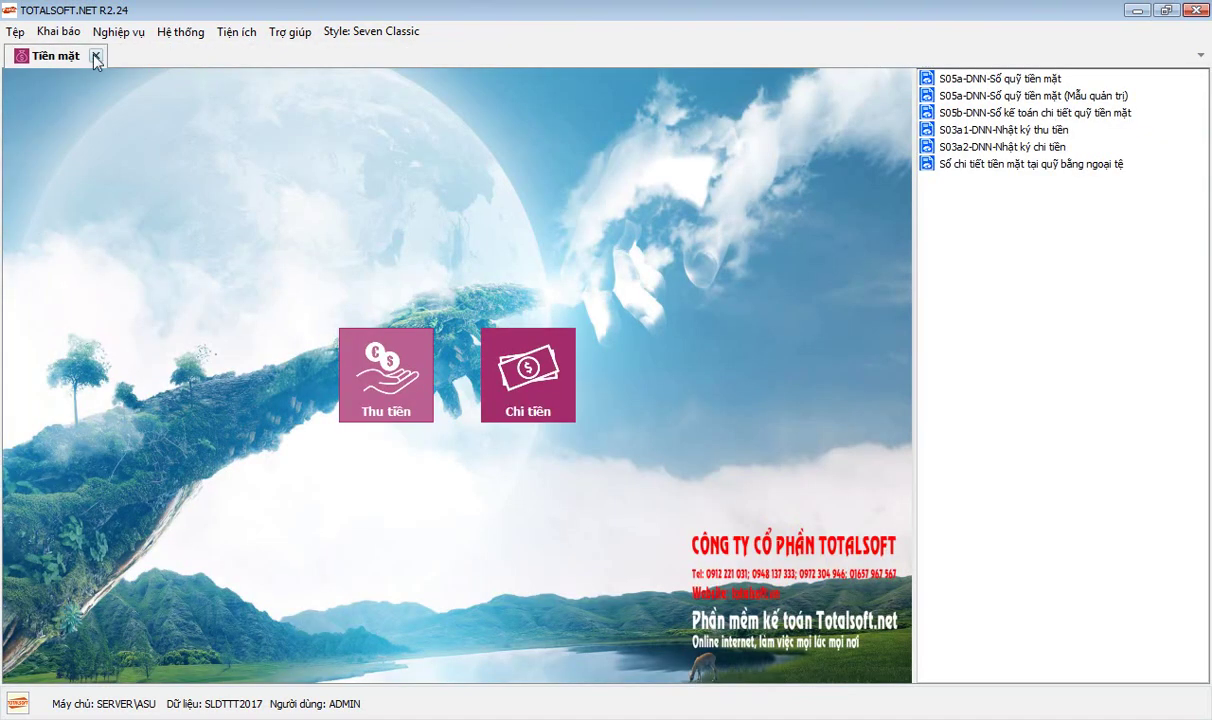
left_click(90, 51)
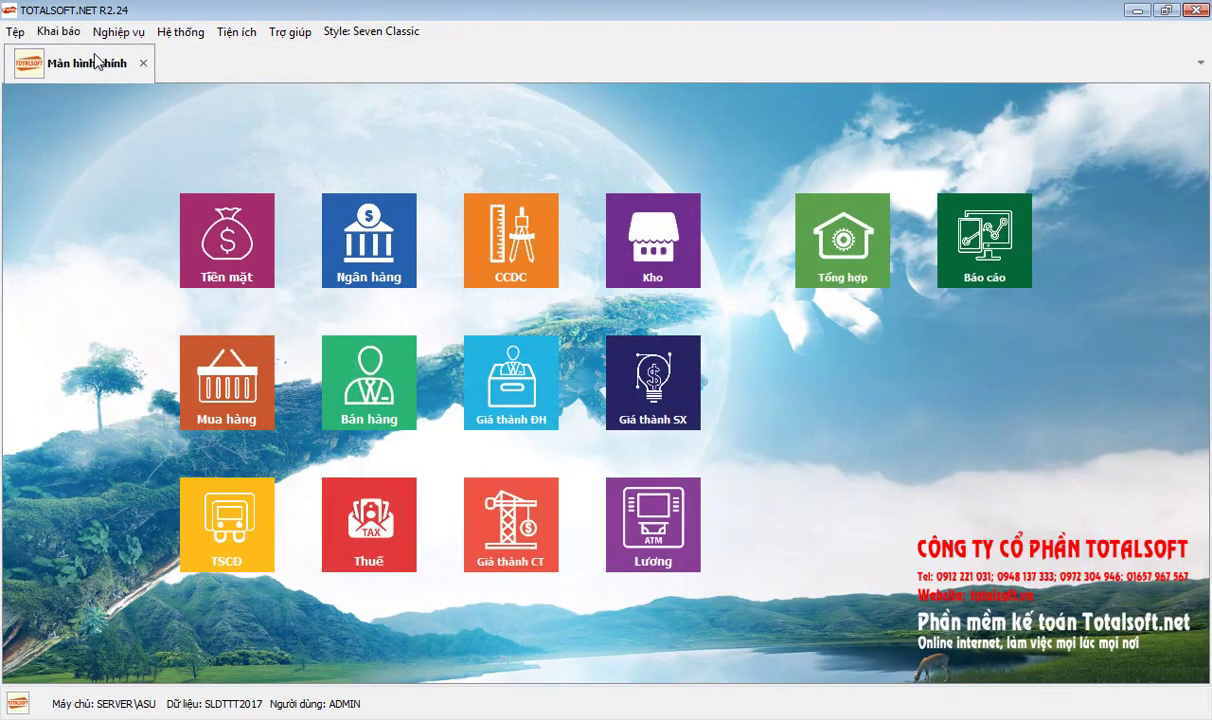
left_click(58, 31)
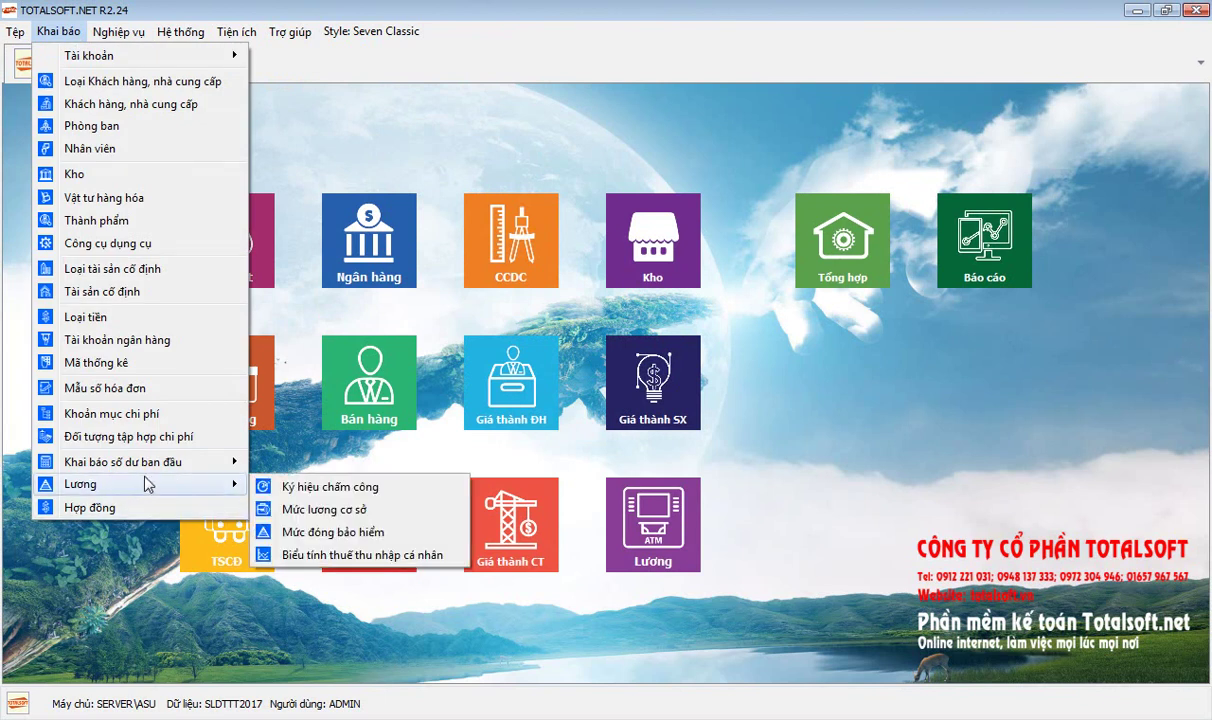
mouse_move(150, 472)
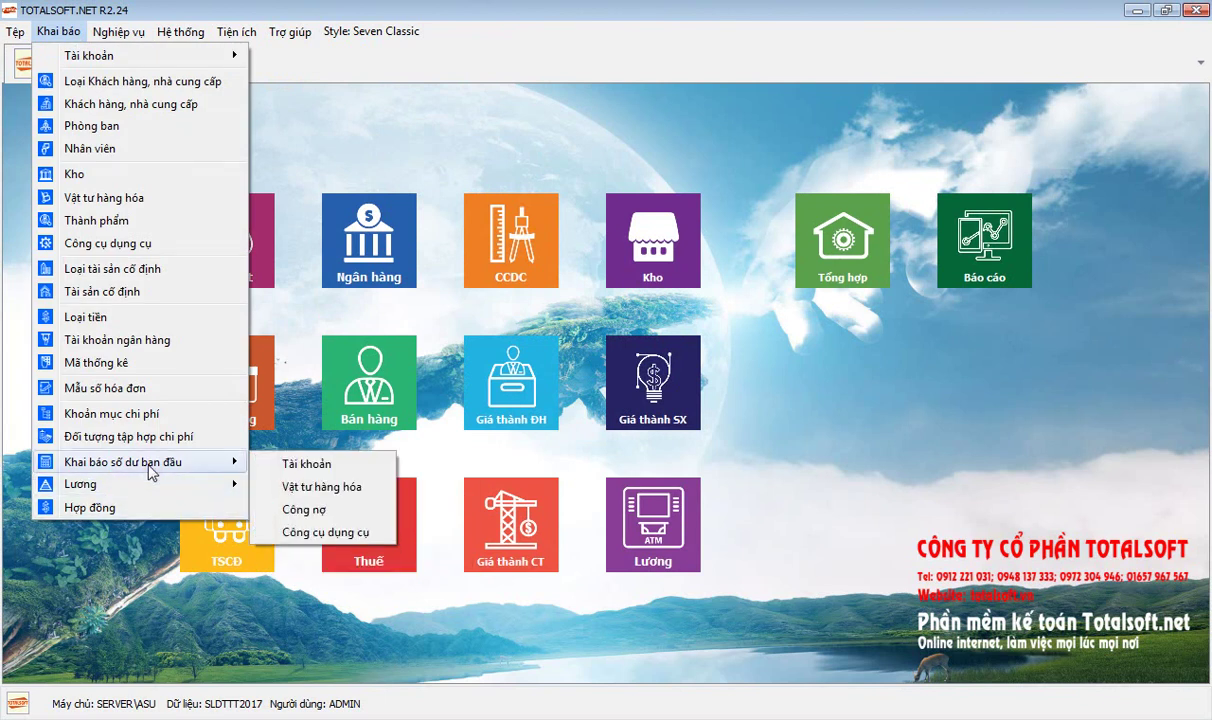
mouse_move(116, 32)
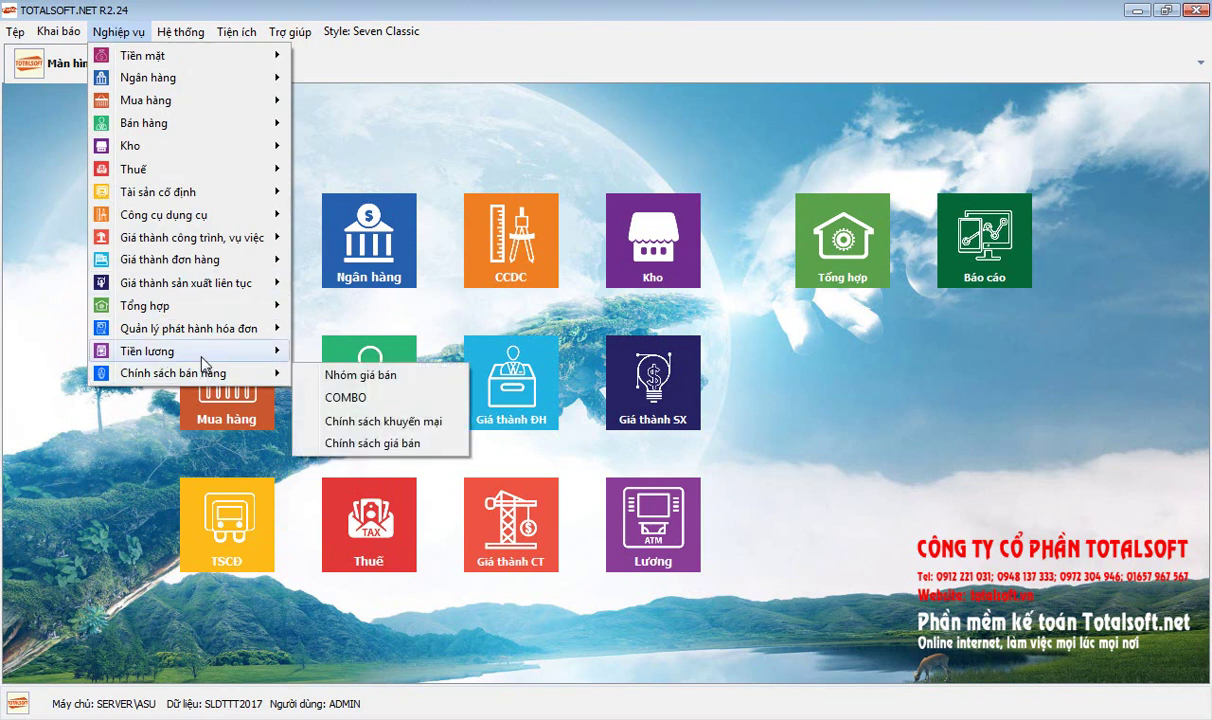
mouse_move(202, 359)
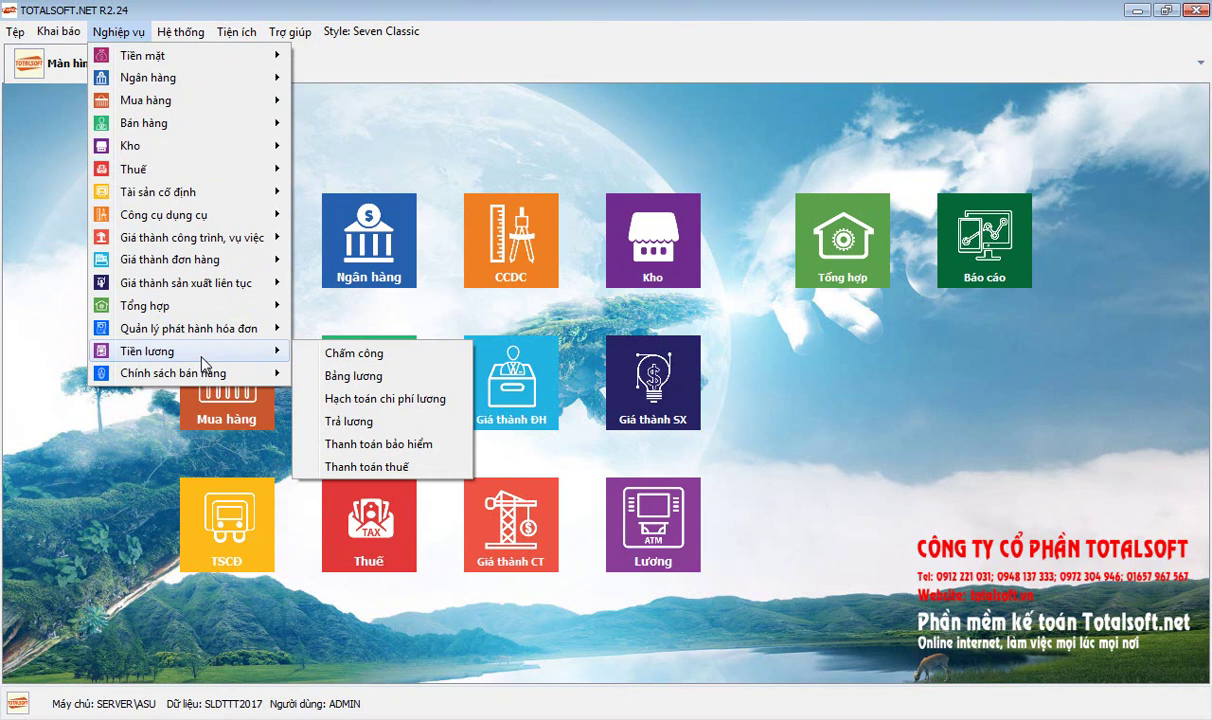
mouse_move(226, 260)
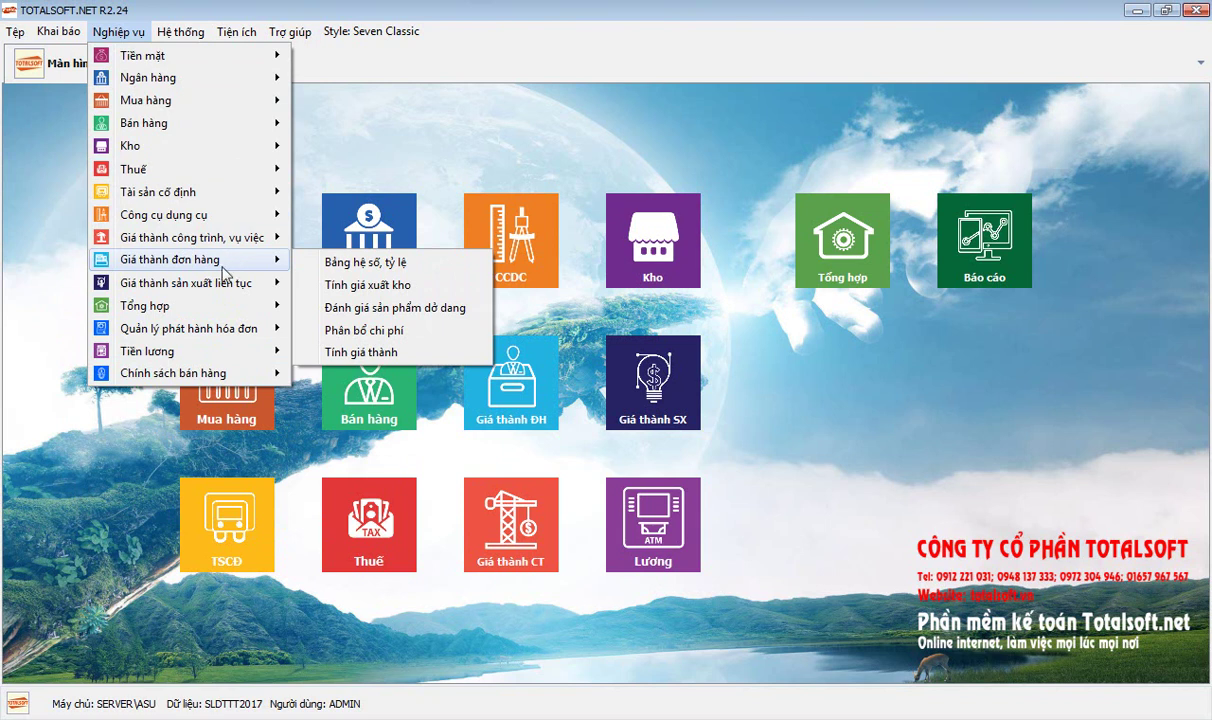
mouse_move(207, 240)
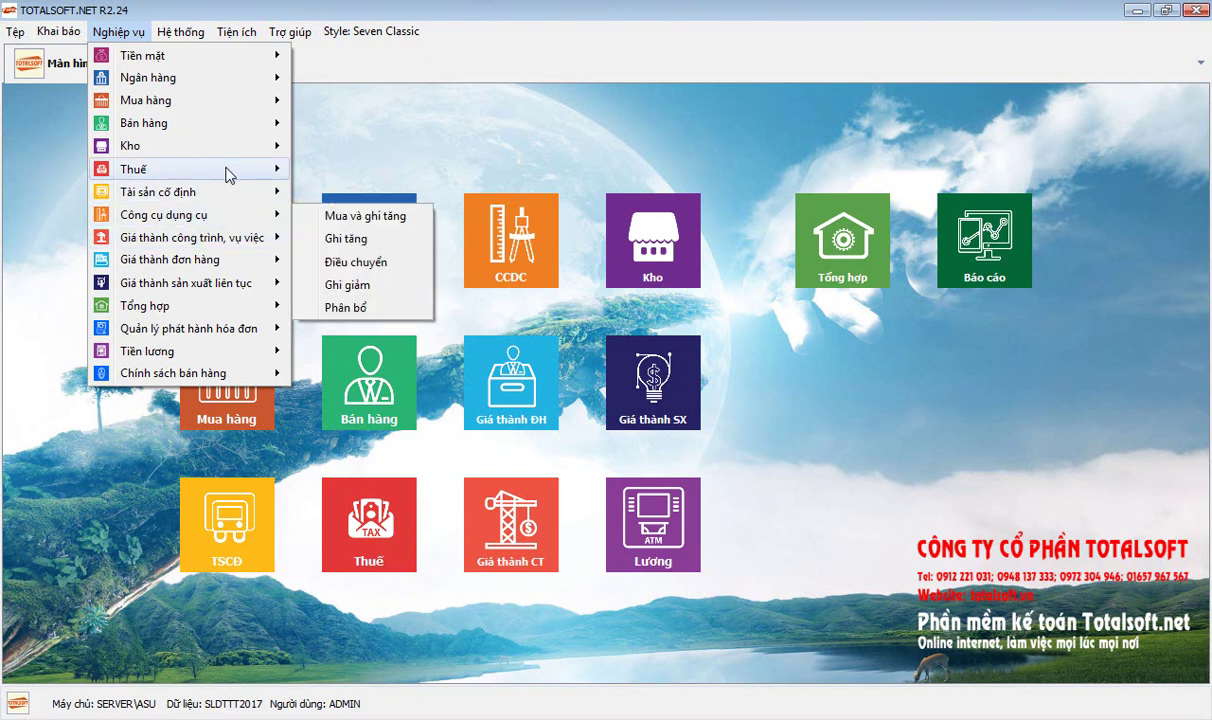
mouse_move(176, 62)
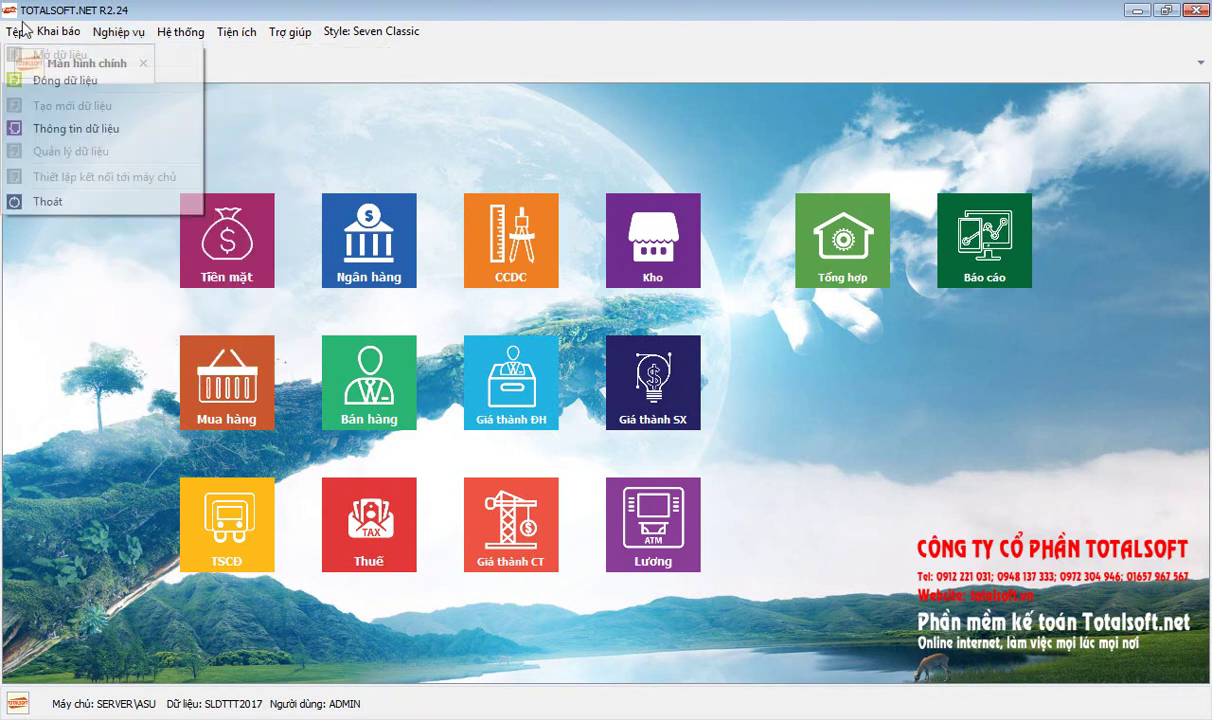
Open the default accounts list (Tài khoản ngầm định), review the accounts of Bán hàng chưa thanh toán and close that record unchanged
mouse_move(60, 32)
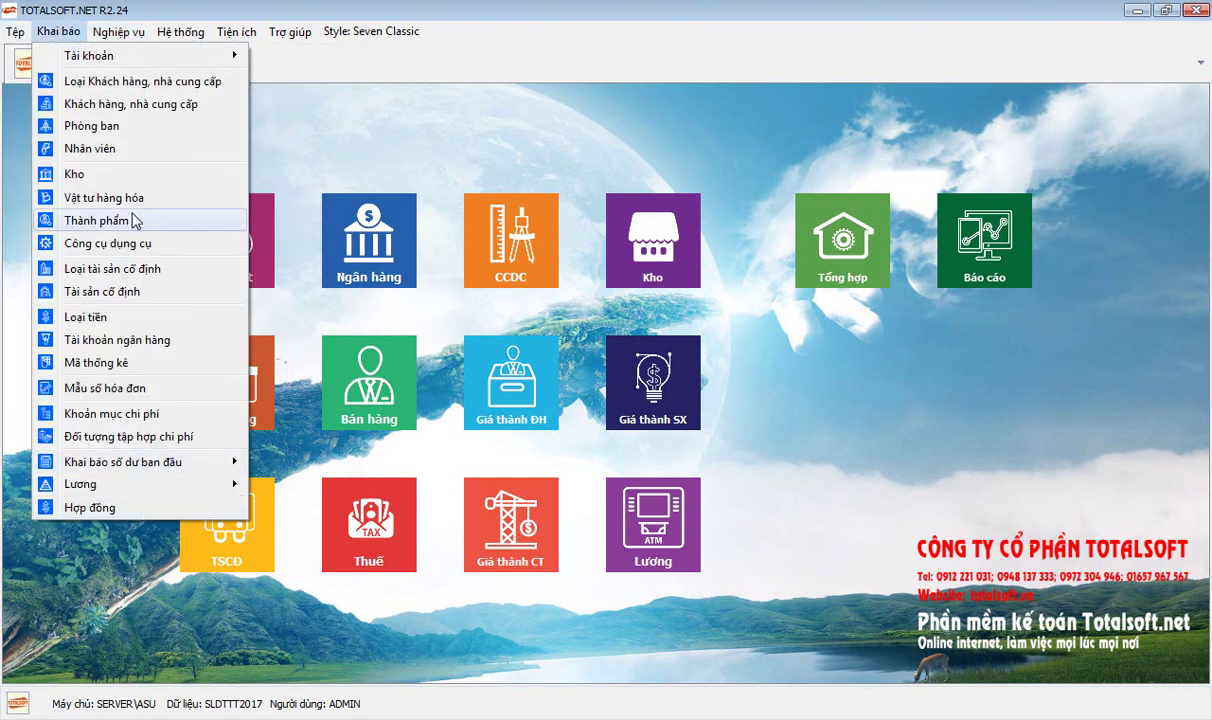
mouse_move(128, 60)
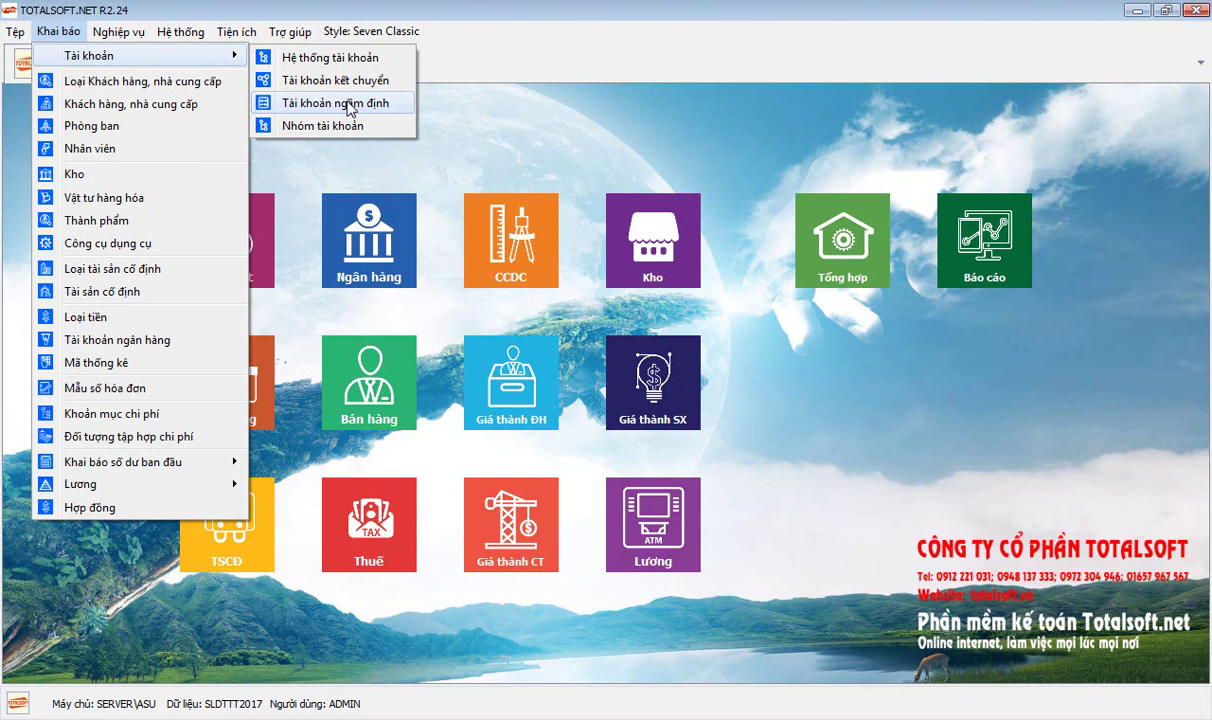
left_click(349, 105)
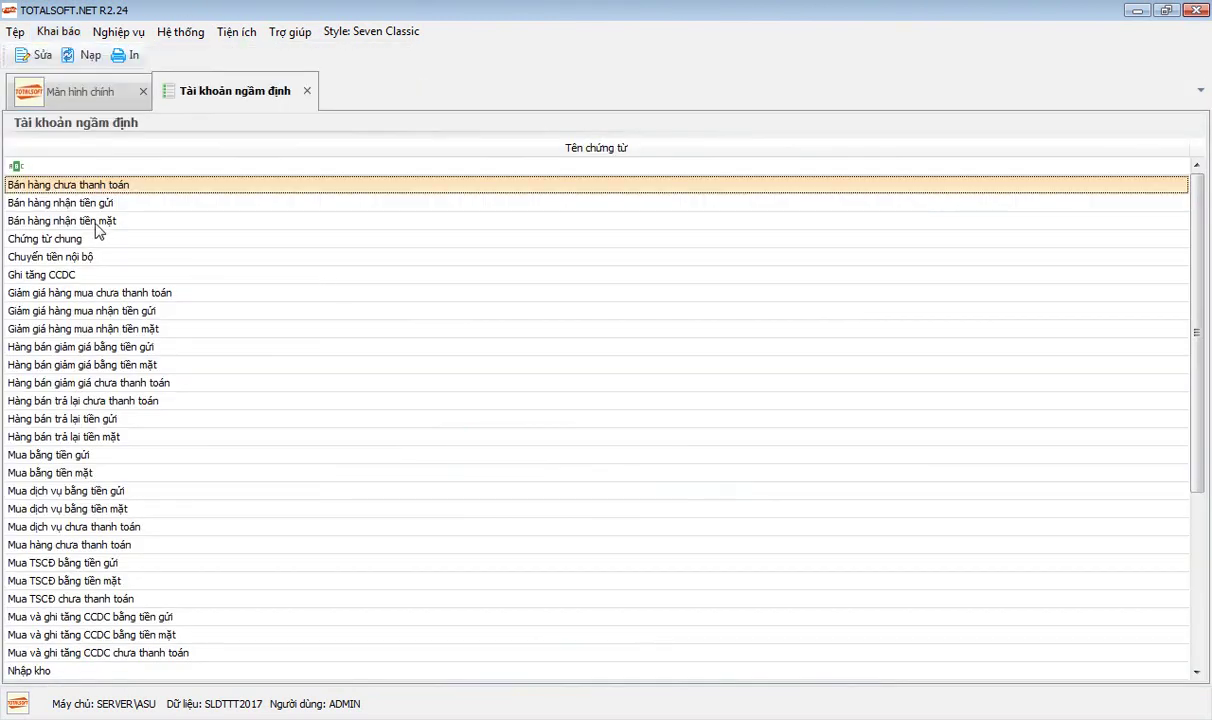
double_click(88, 185)
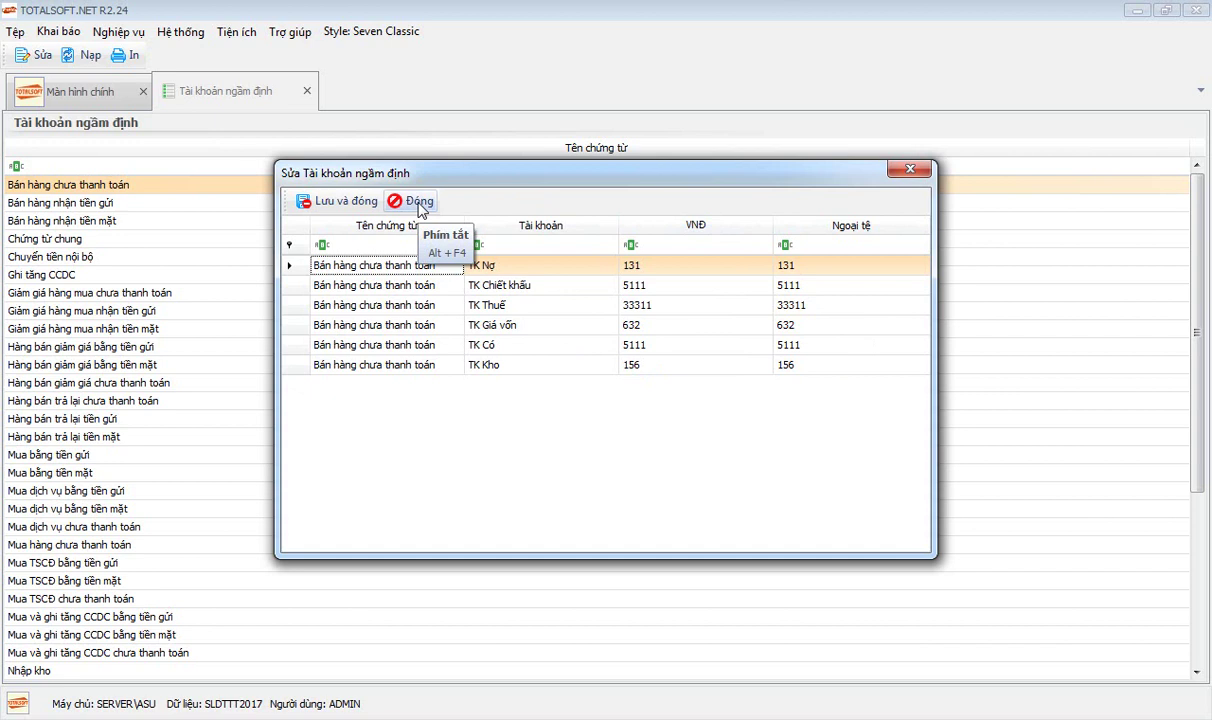
left_click(413, 202)
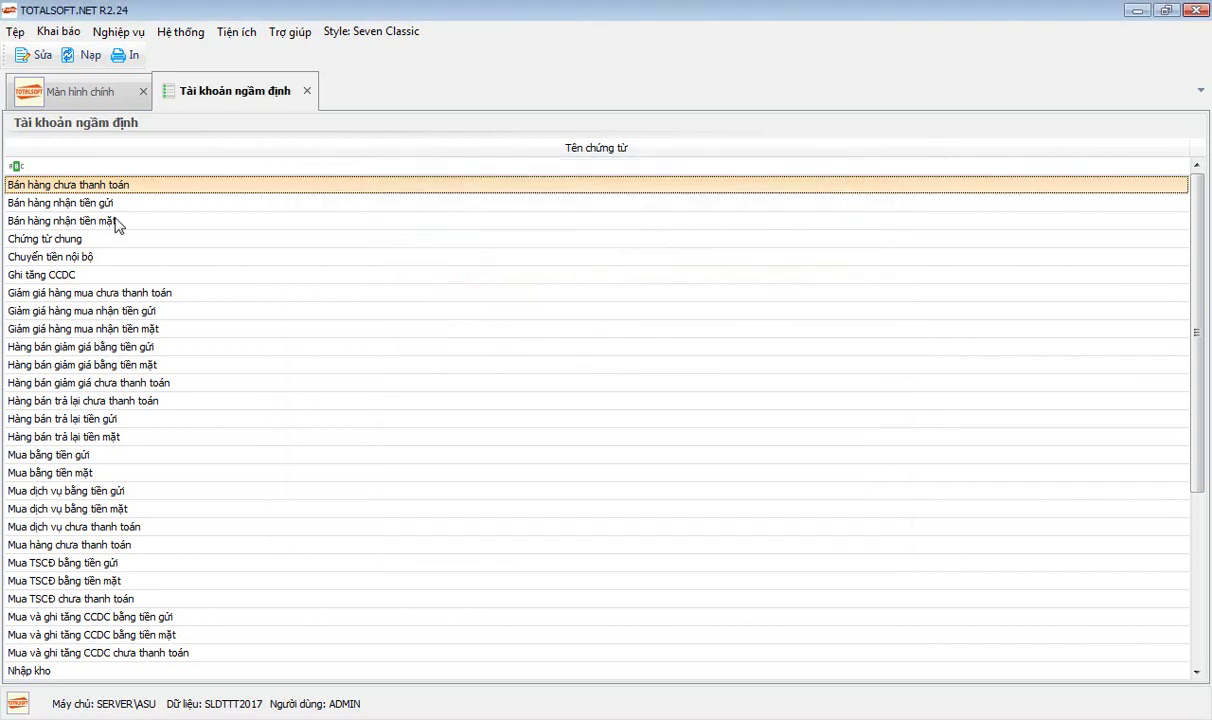
Review the TK Nợ defaults of Bán hàng nhận tiền mặt for VNĐ and Ngoại tệ, then close the record and the list unchanged
left_click(95, 222)
double_click(93, 222)
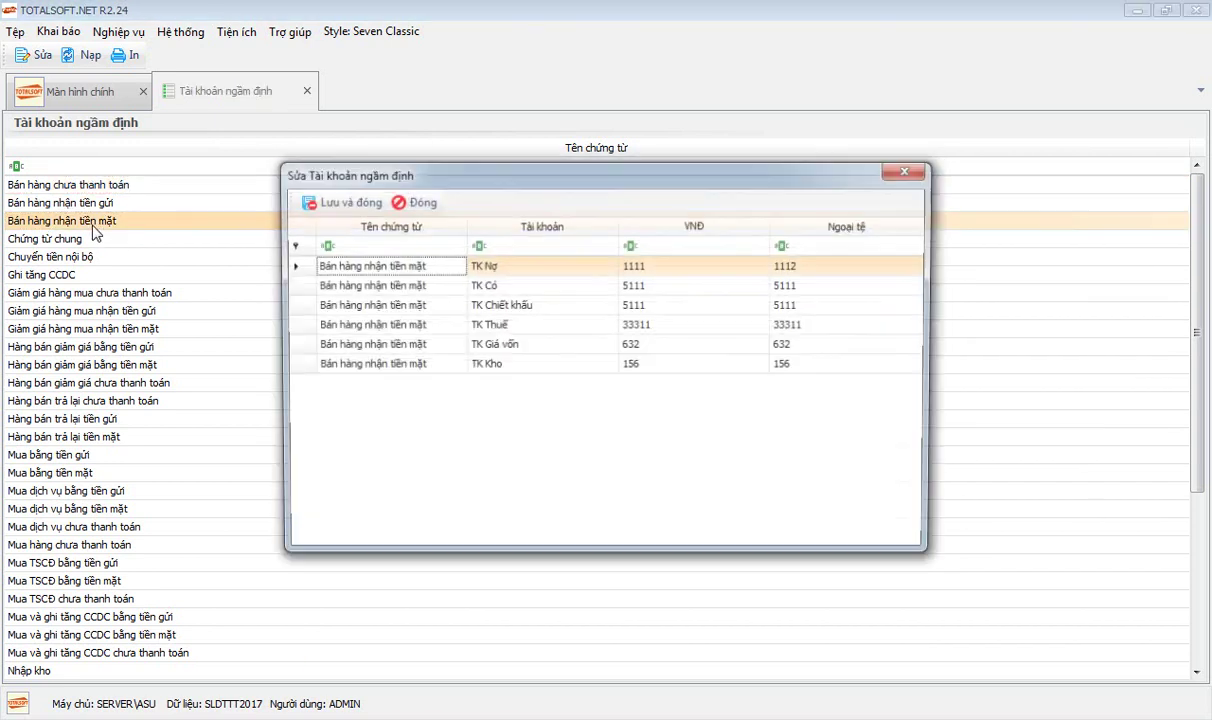
left_click(676, 266)
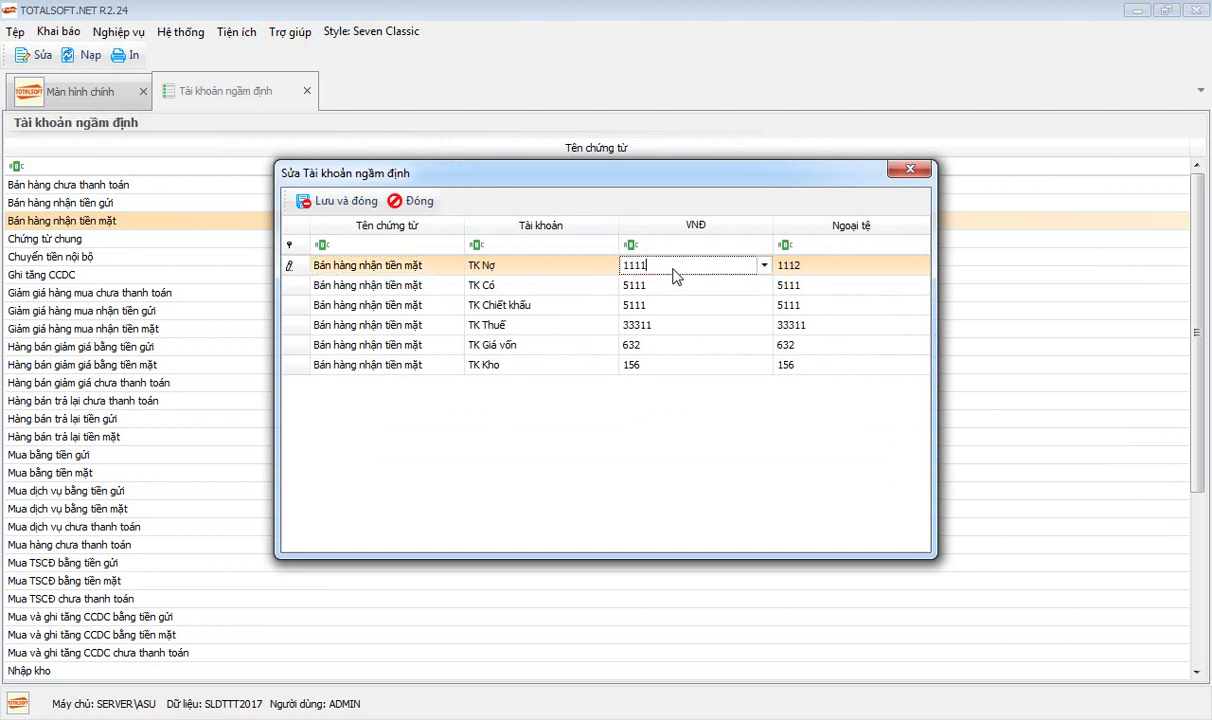
left_click(826, 266)
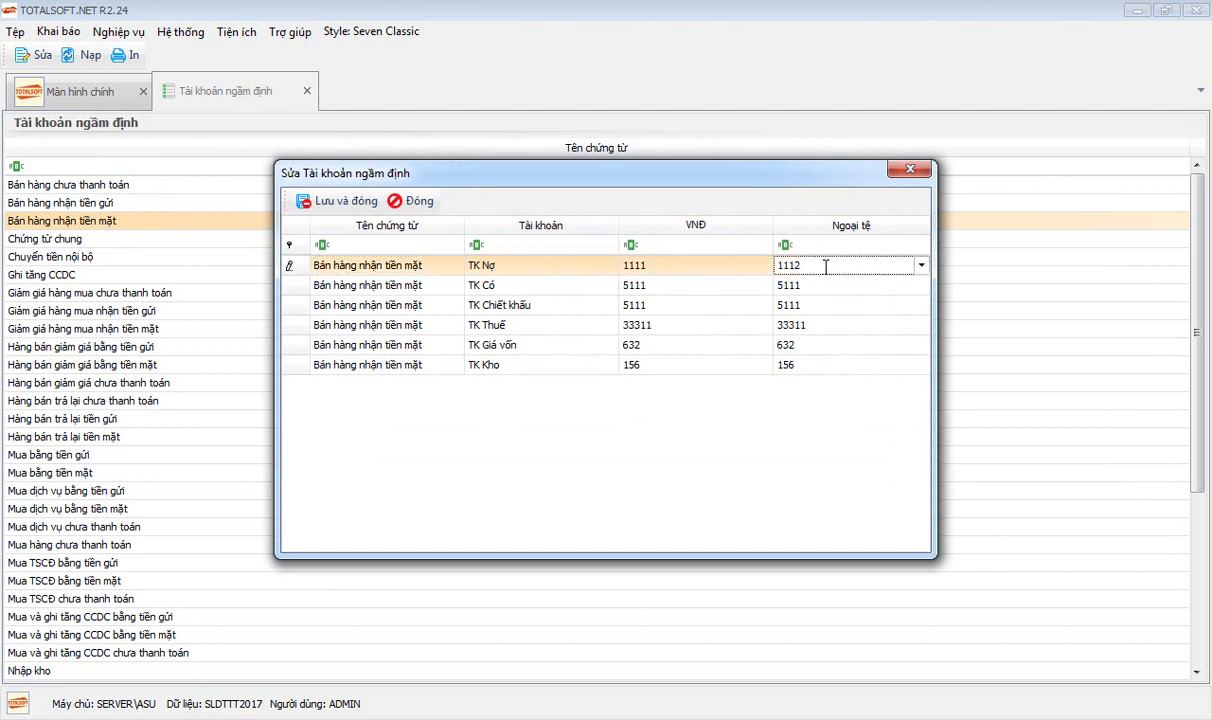
left_click(418, 205)
left_click(307, 91)
Open the account groups list (Nhóm tài khoản), review its groups and their balance types, and close the list
left_click(82, 34)
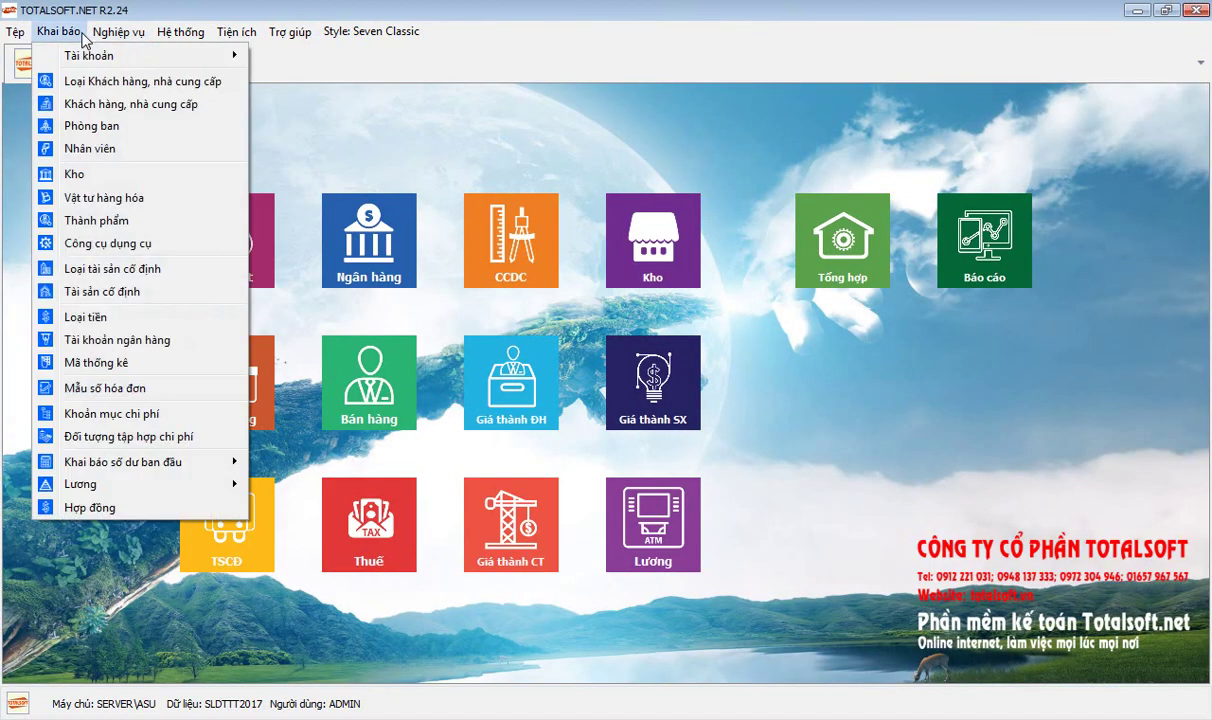
left_click(356, 113)
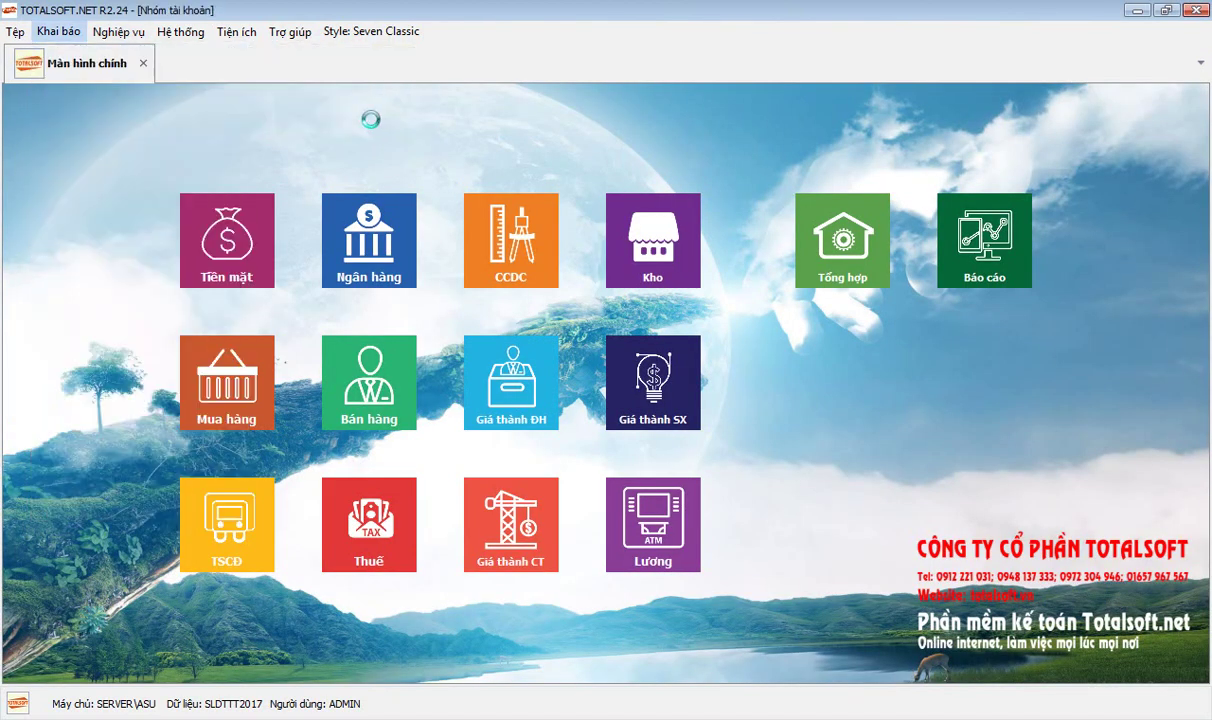
left_click(312, 328)
left_click(315, 436)
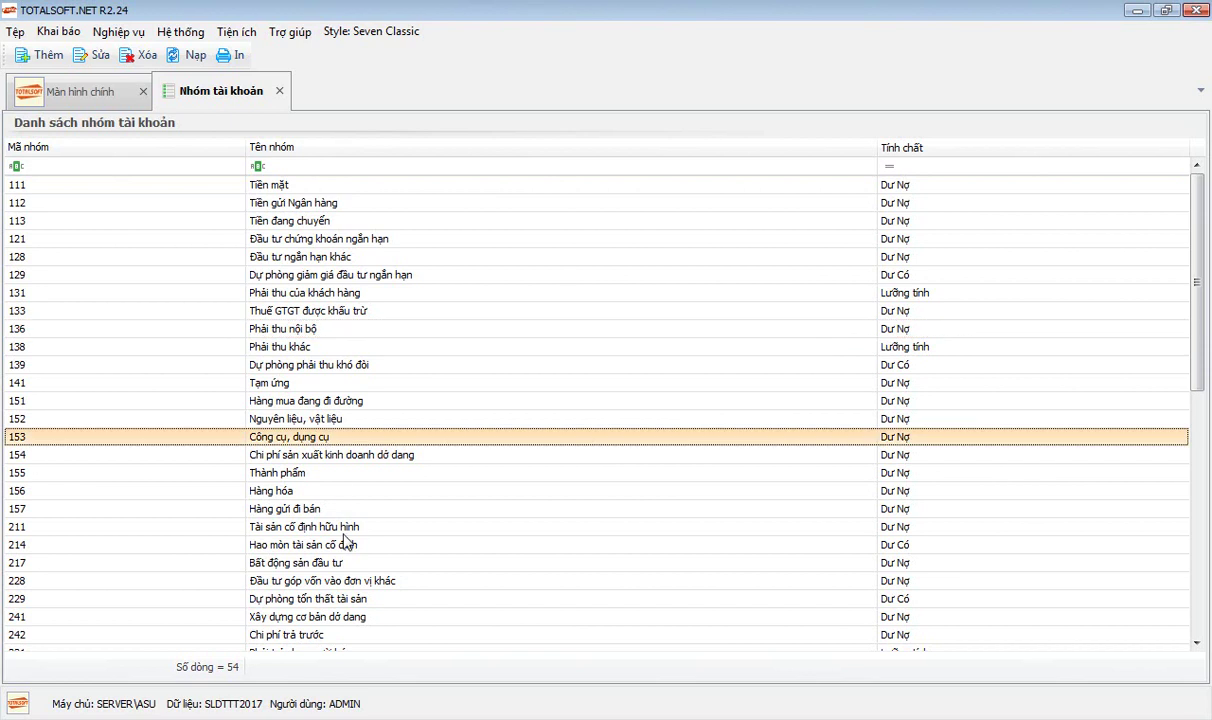
left_click(343, 532)
scroll(345, 535, "down", 9)
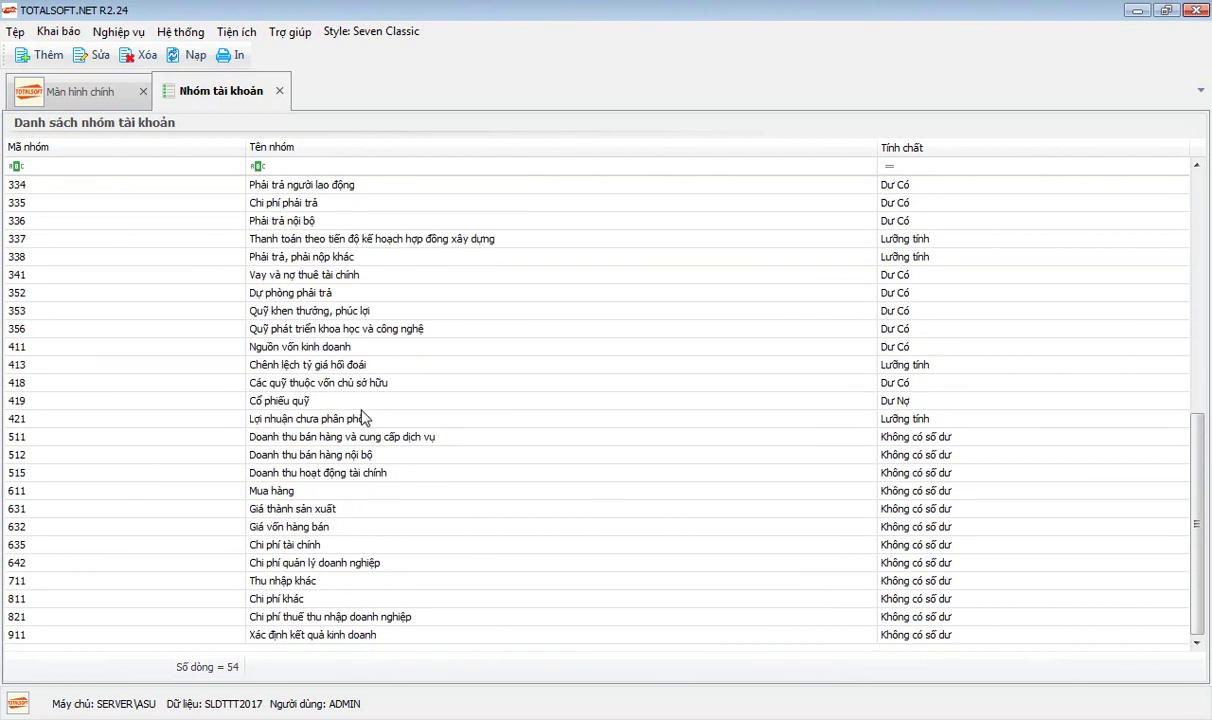
scroll(360, 416, "up", 9)
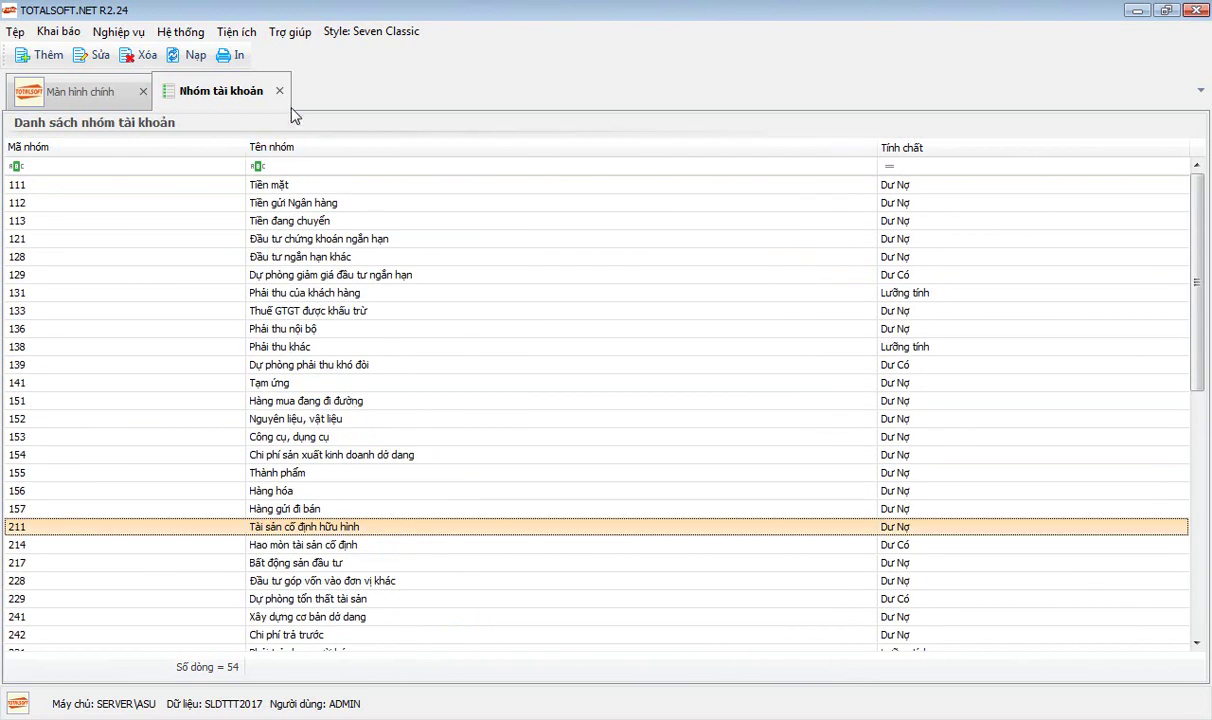
left_click(280, 91)
left_click(144, 64)
Review the operations offered for Tiền mặt, Ngân hàng and Mua hàng, including Trả lại hàng mua
left_click(68, 33)
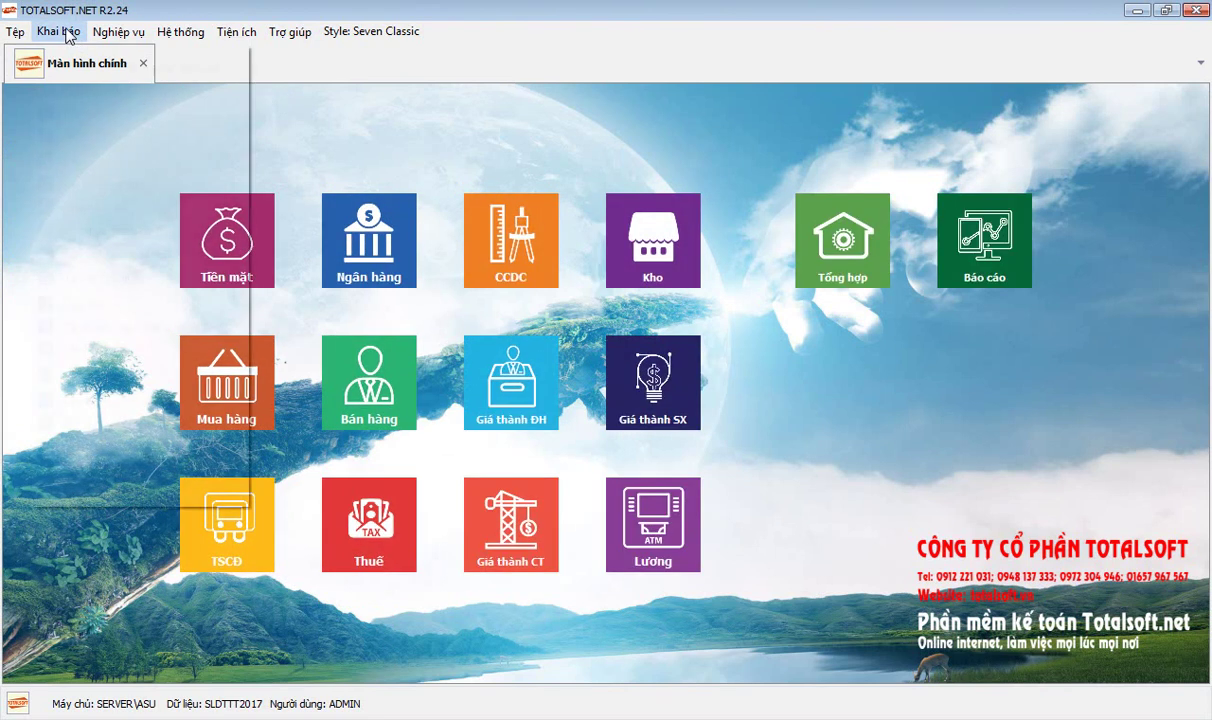
mouse_move(115, 37)
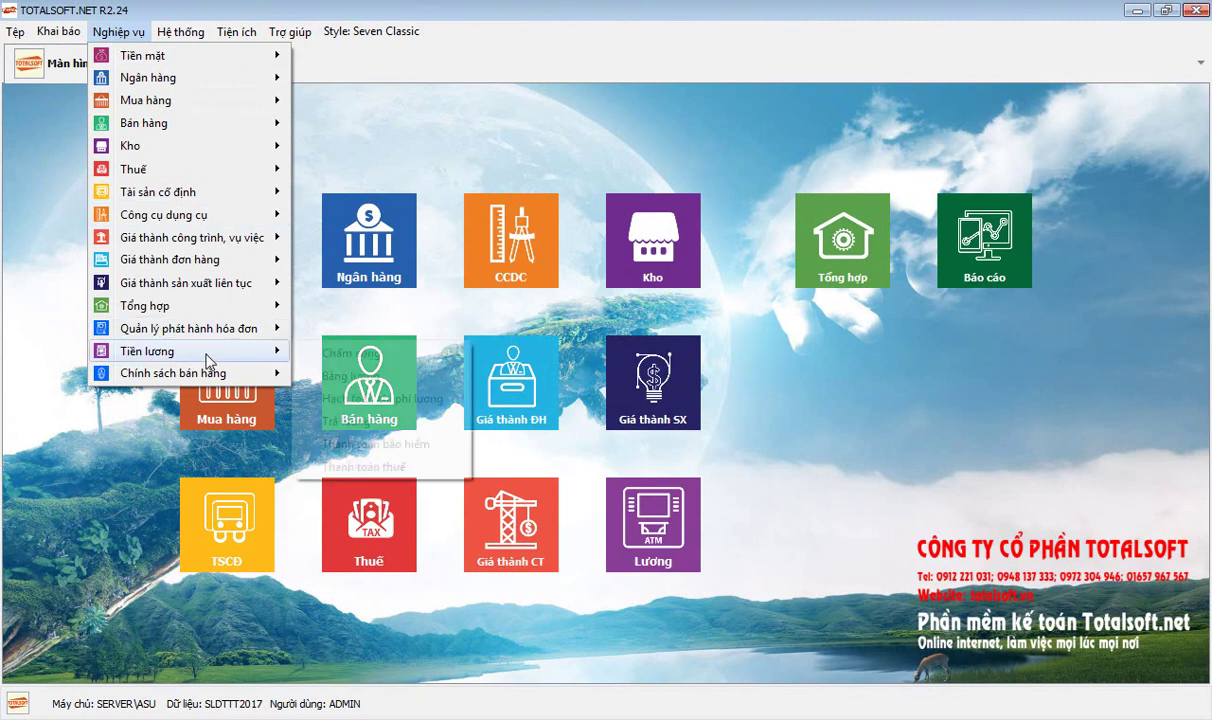
mouse_move(185, 55)
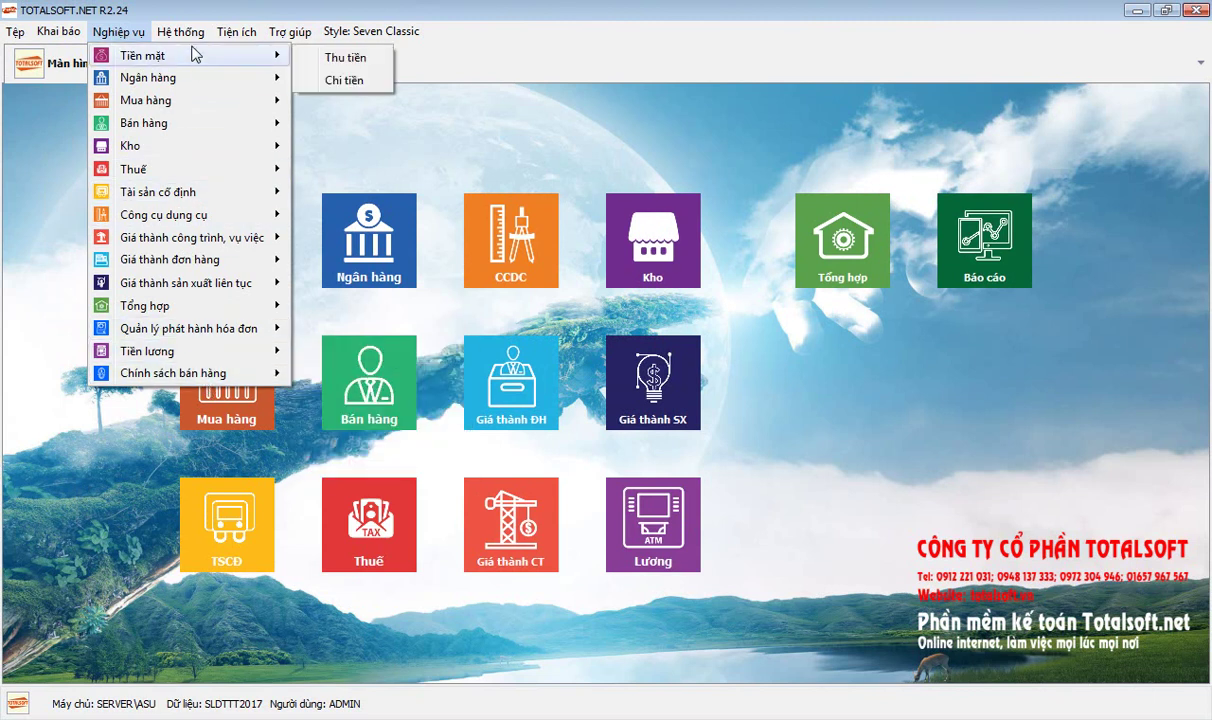
mouse_move(174, 77)
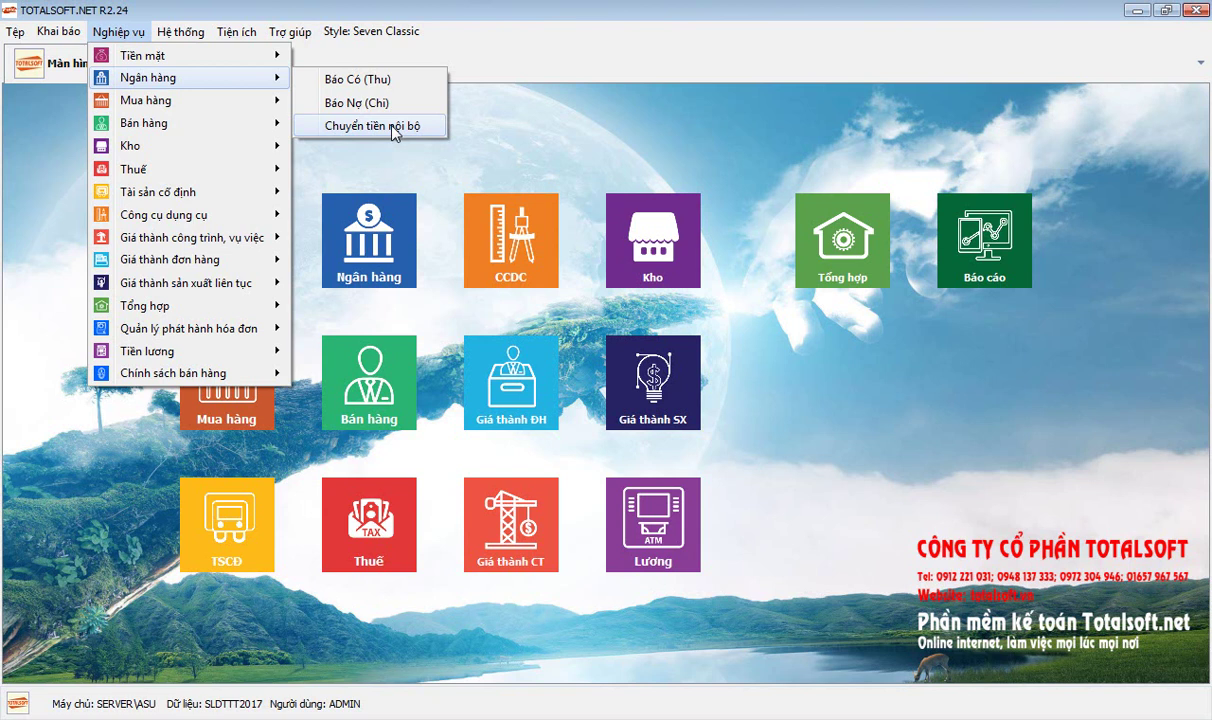
mouse_move(166, 103)
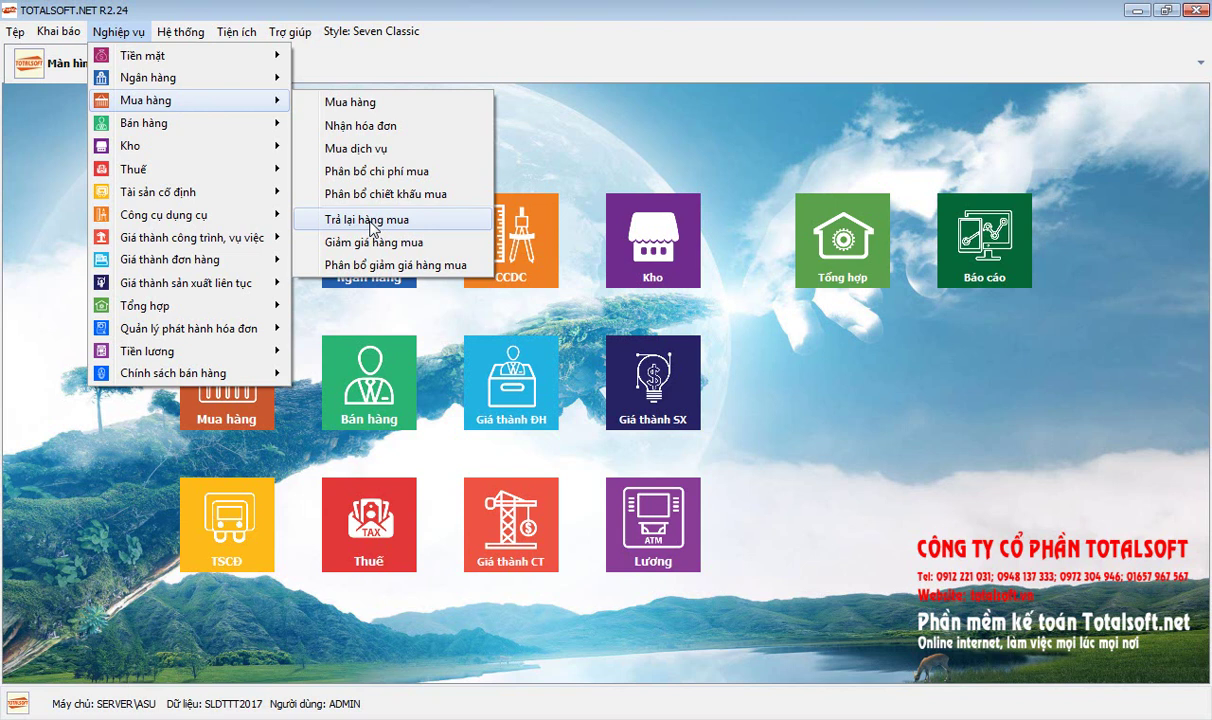
left_click(370, 222)
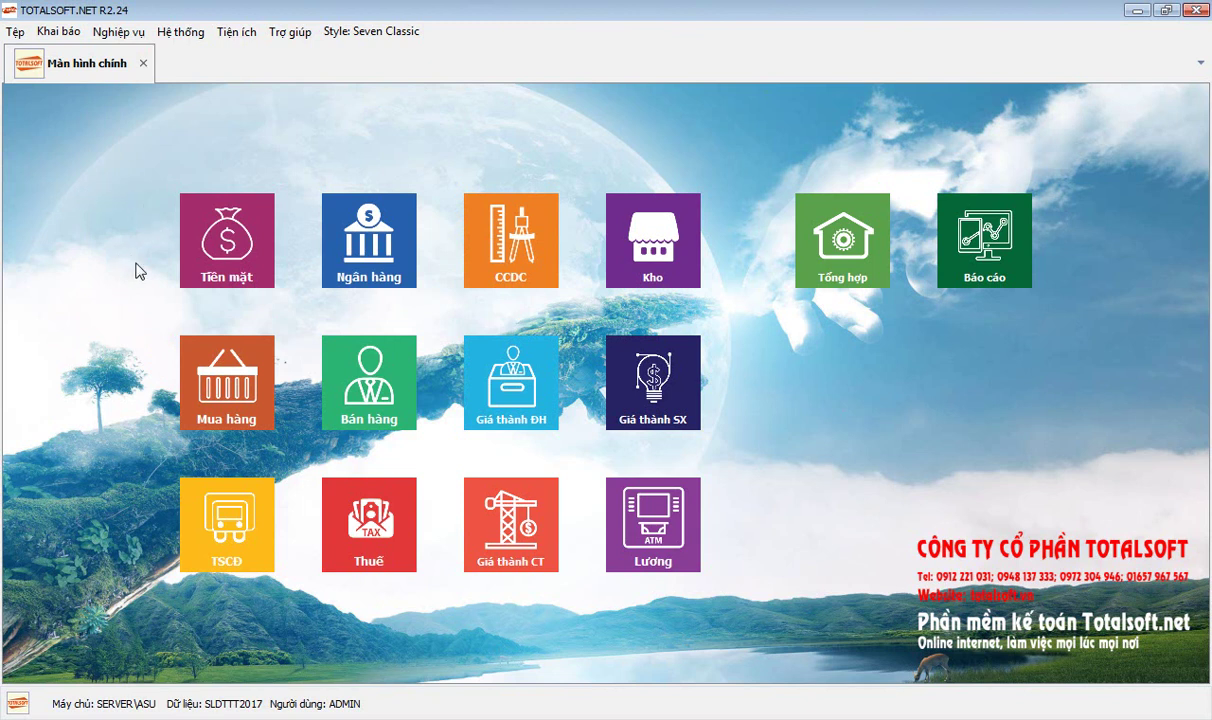
Review the remaining Mua hàng operations through Phân bổ giảm giá hàng mua and the Bán hàng operations through Thu tiền khách hàng
left_click(120, 32)
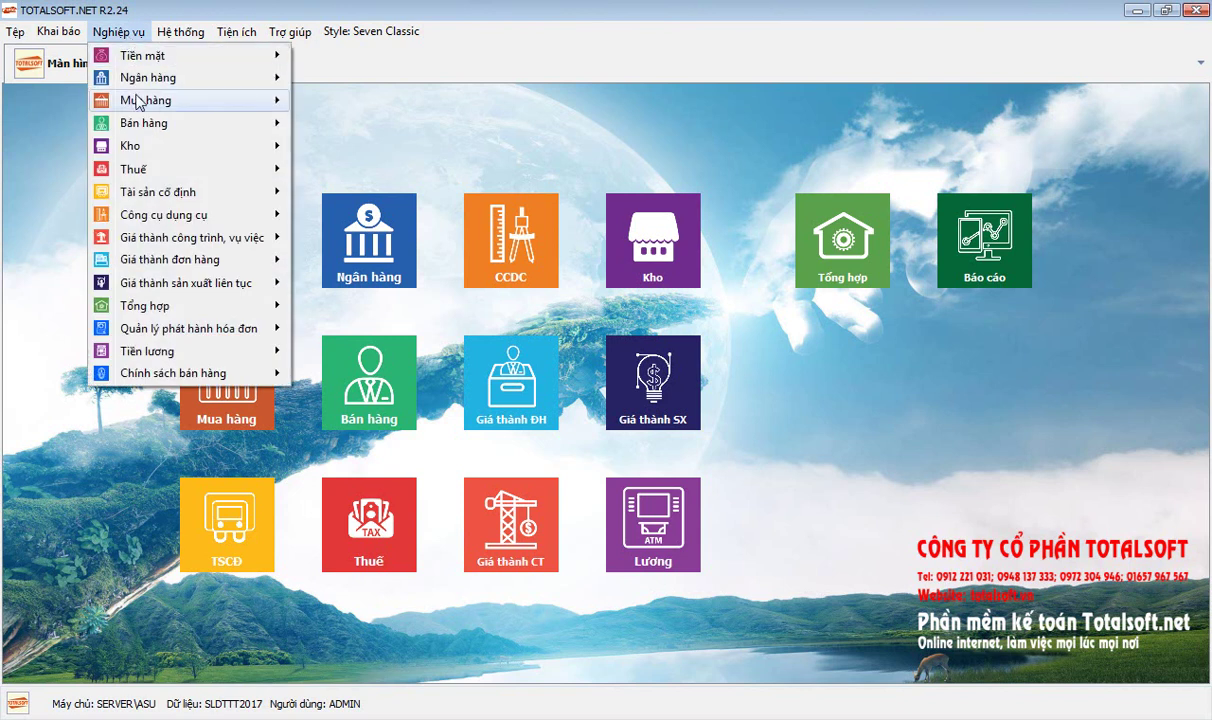
mouse_move(133, 100)
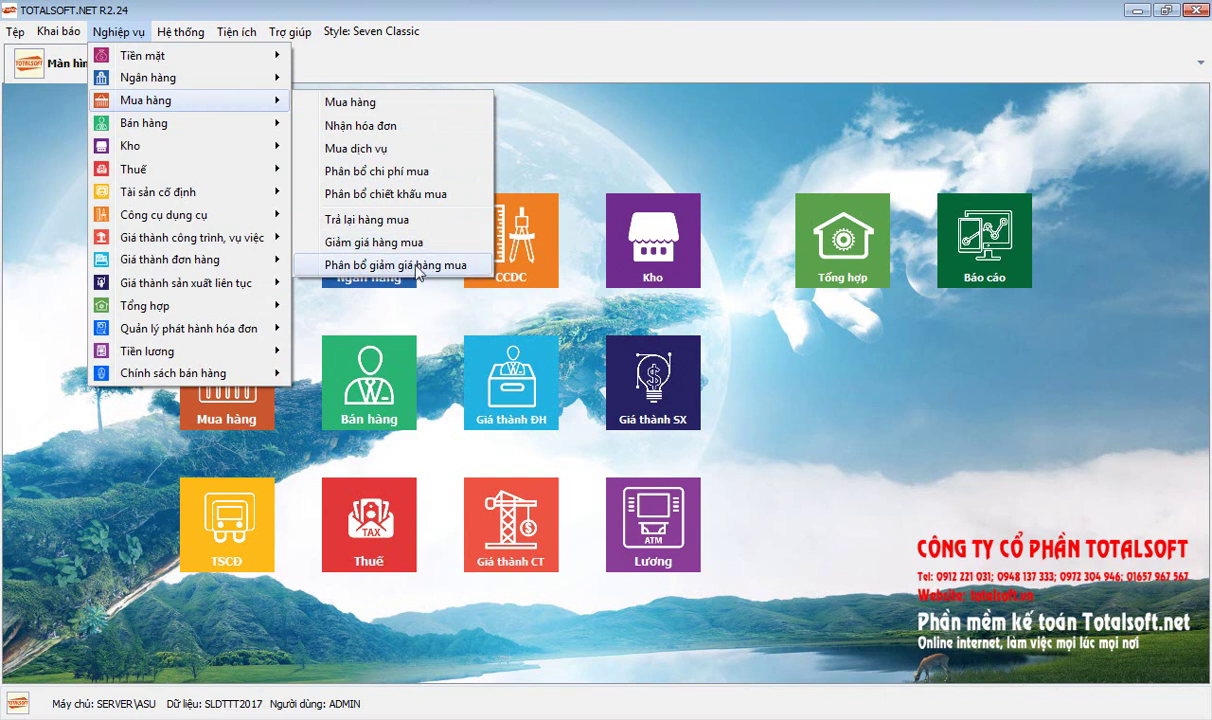
mouse_move(163, 124)
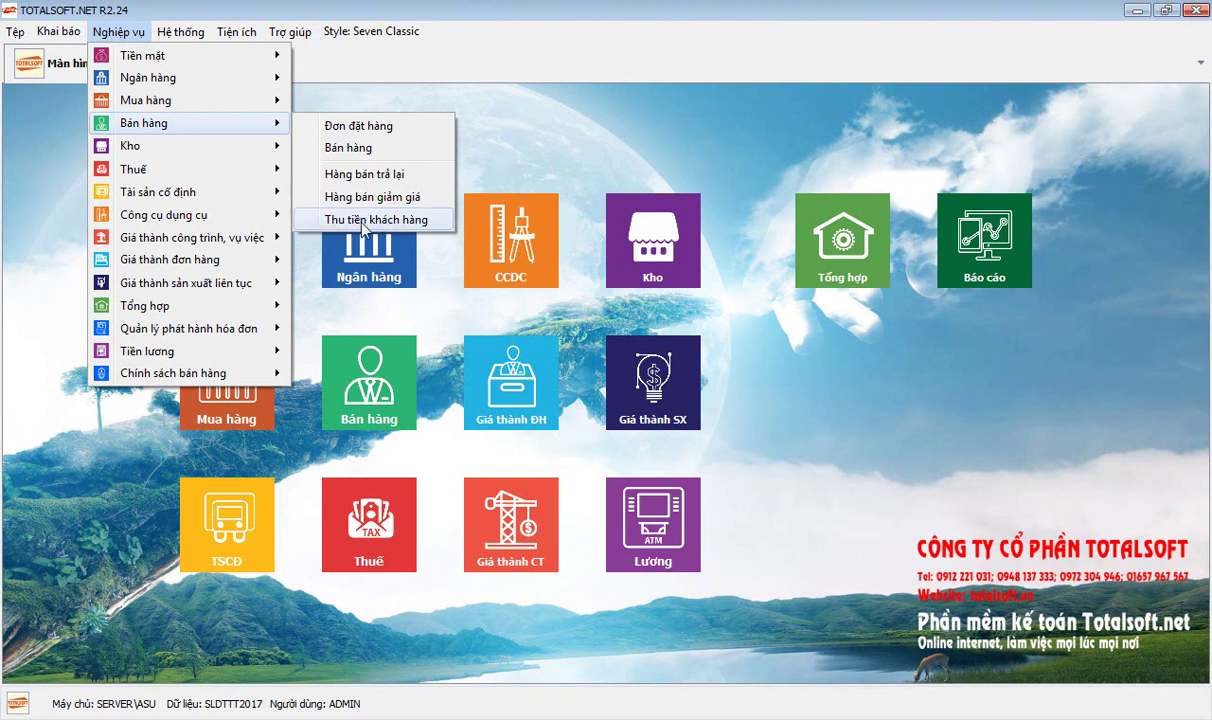
left_click(530, 143)
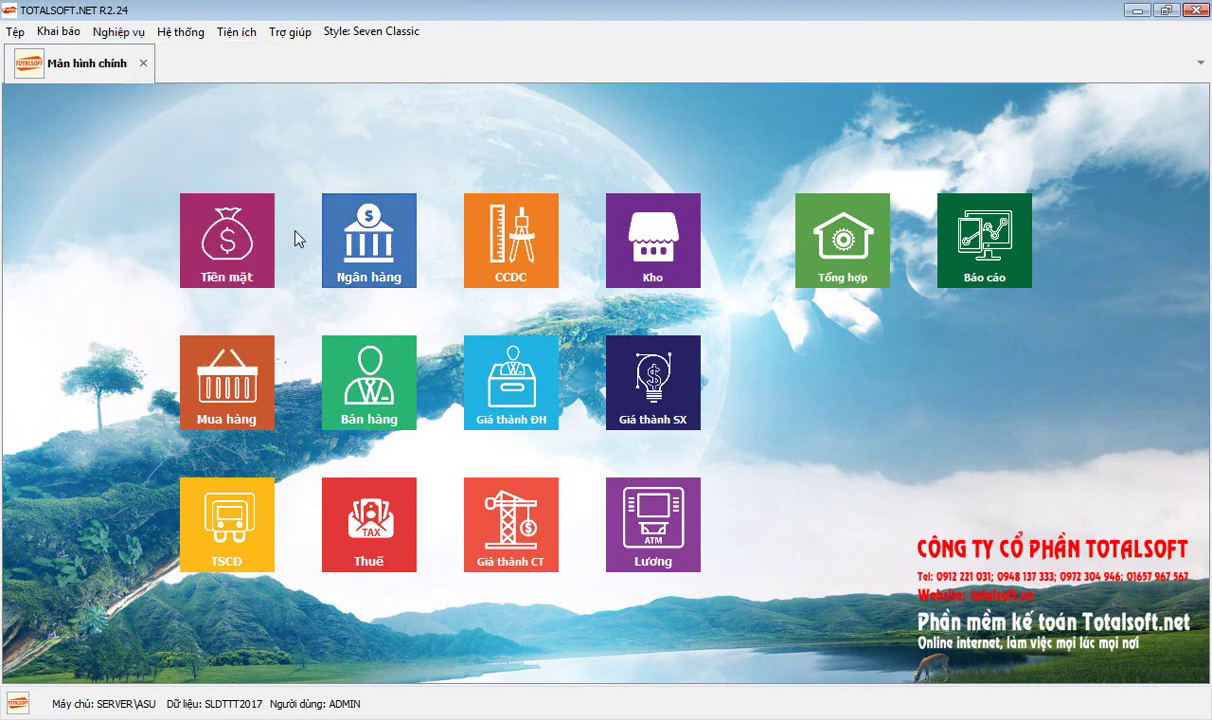
Open the Tiền mặt module, look at its Thu tiền receipts sheet (Phiếu thu) and close that sheet
left_click(210, 238)
left_click(386, 372)
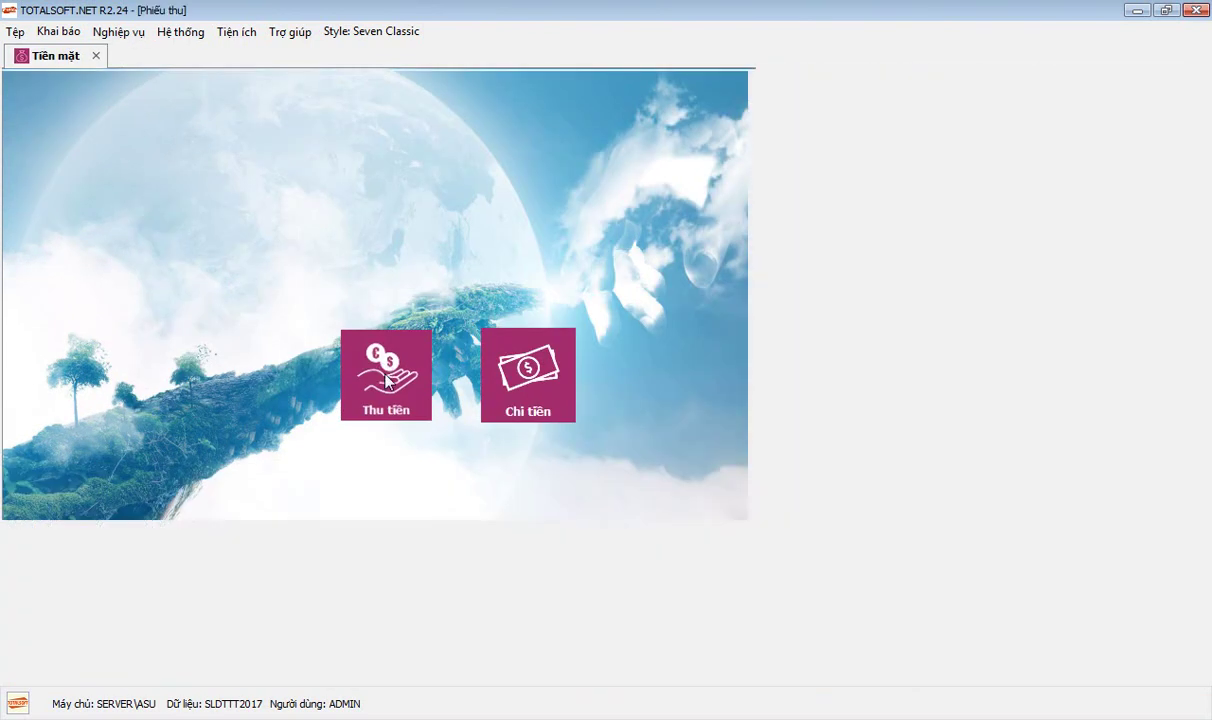
left_click(198, 83)
Review the business operations for Bán hàng, Kho, Thuế, Tài sản cố định and Công cụ dụng cụ
left_click(130, 33)
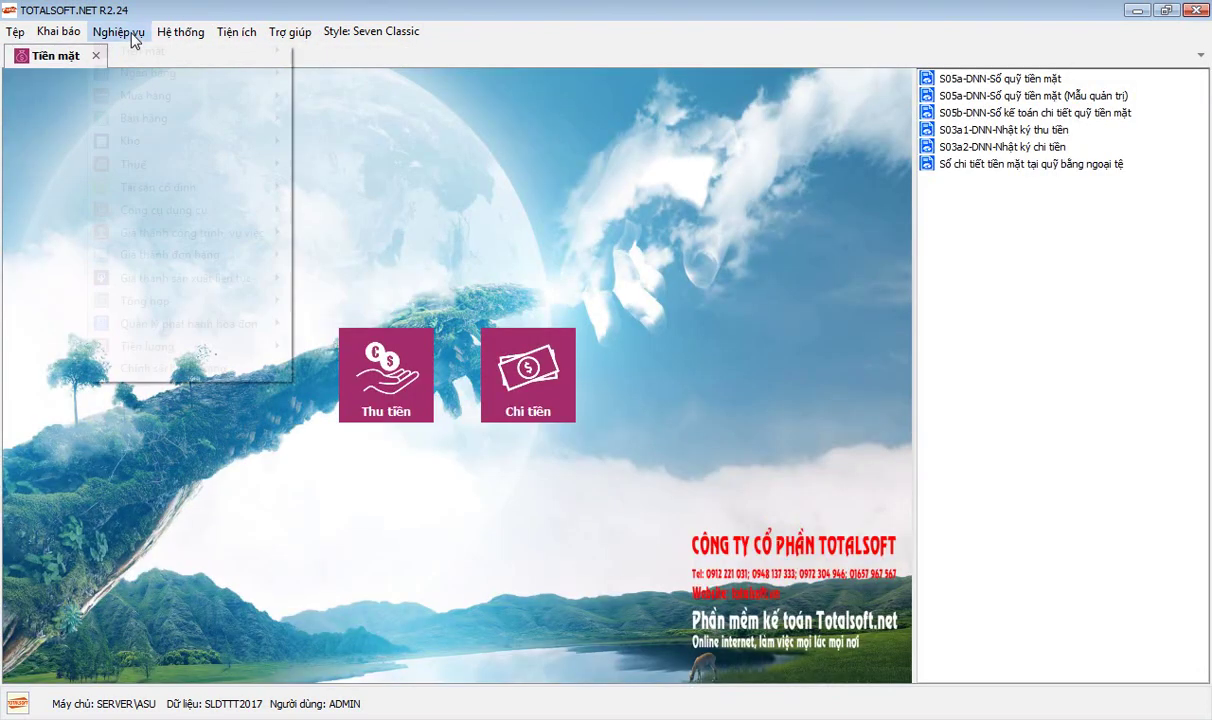
mouse_move(135, 57)
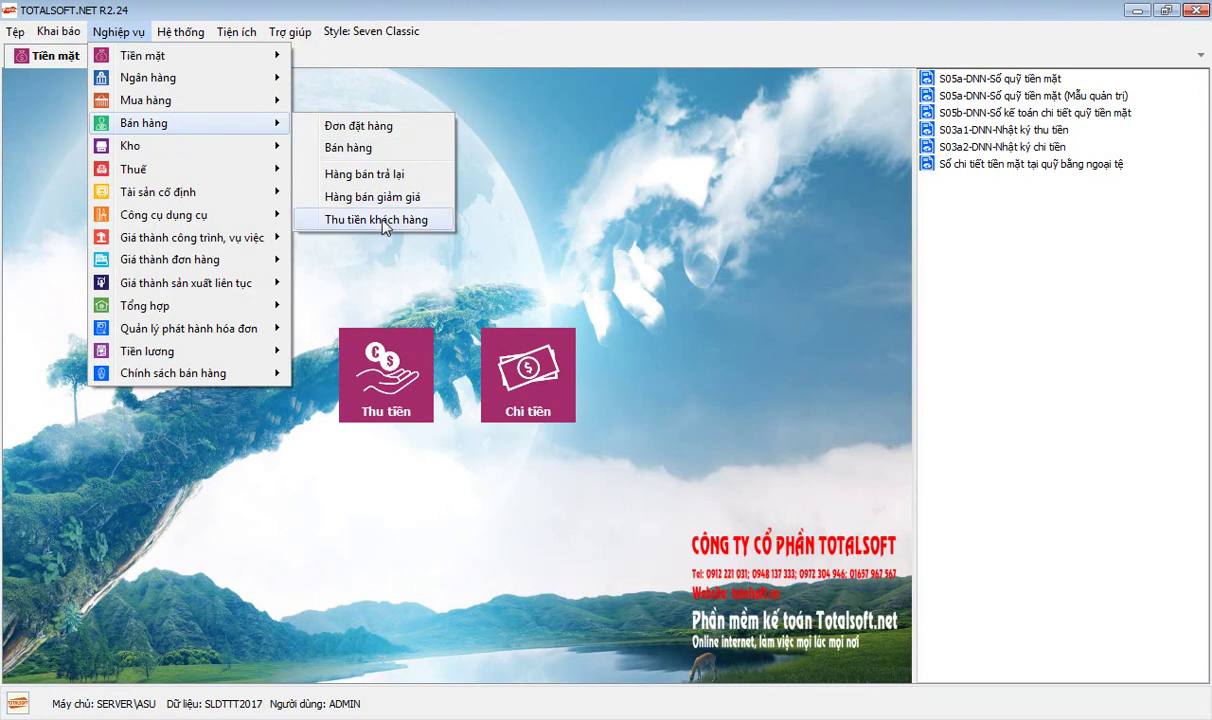
mouse_move(192, 152)
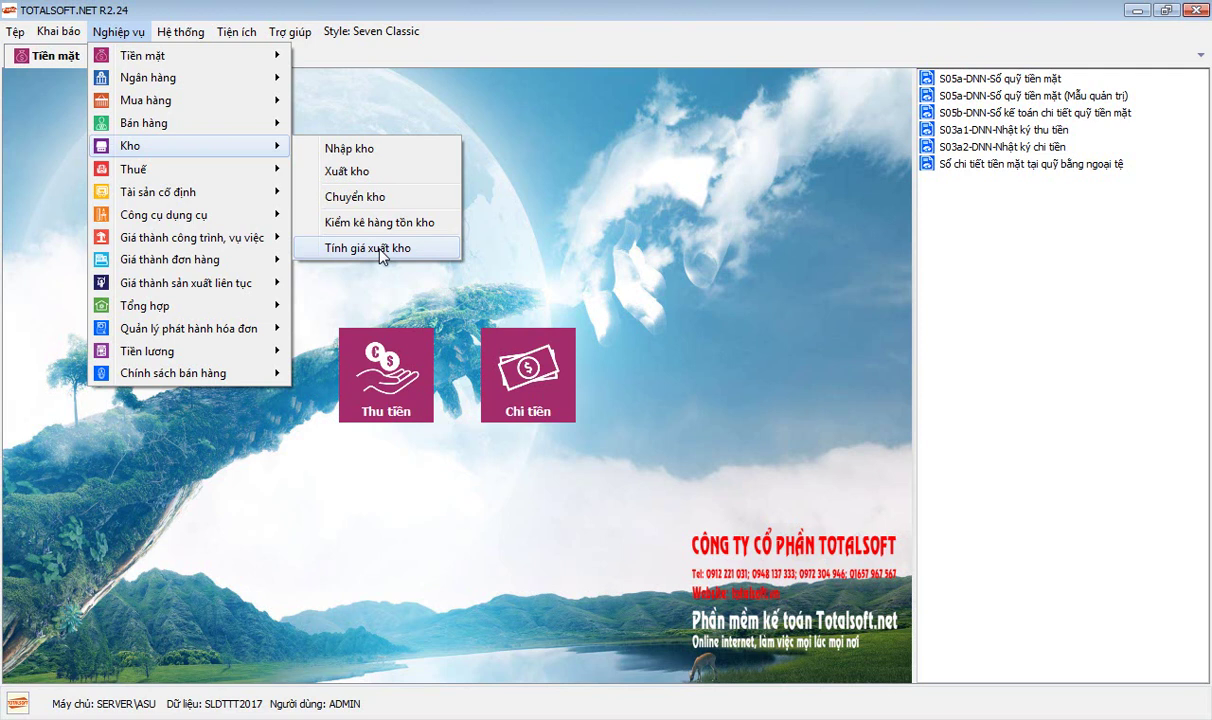
mouse_move(245, 172)
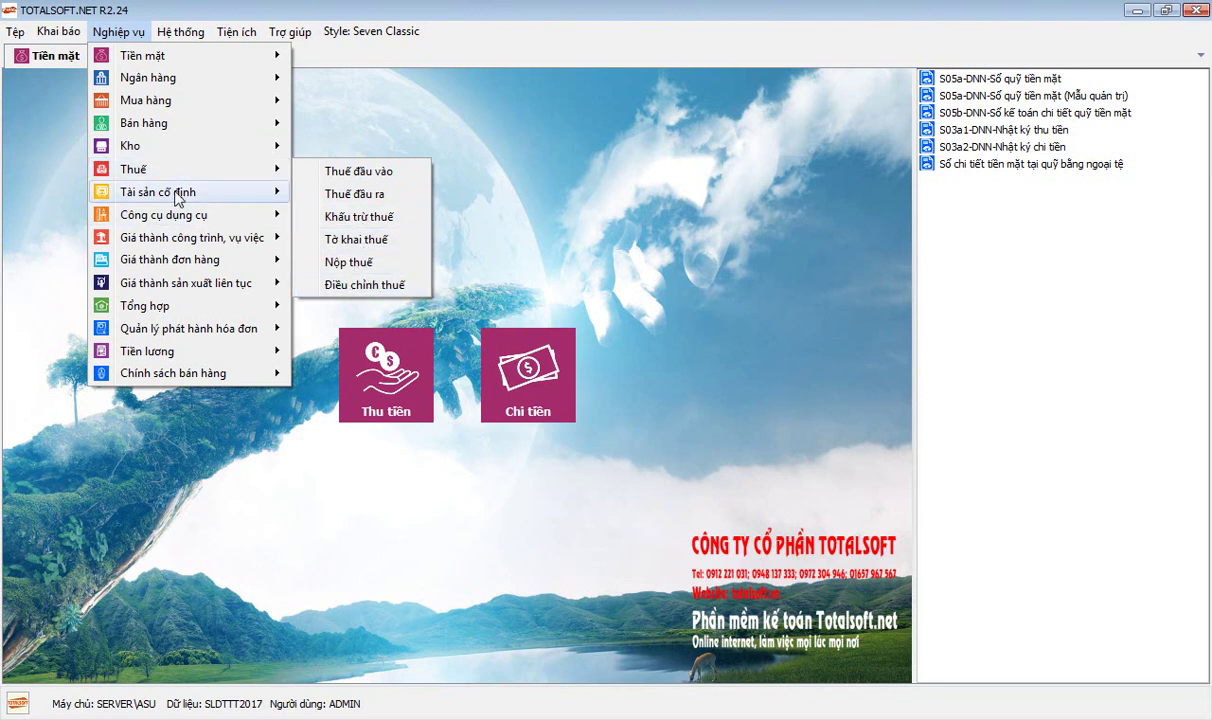
mouse_move(176, 196)
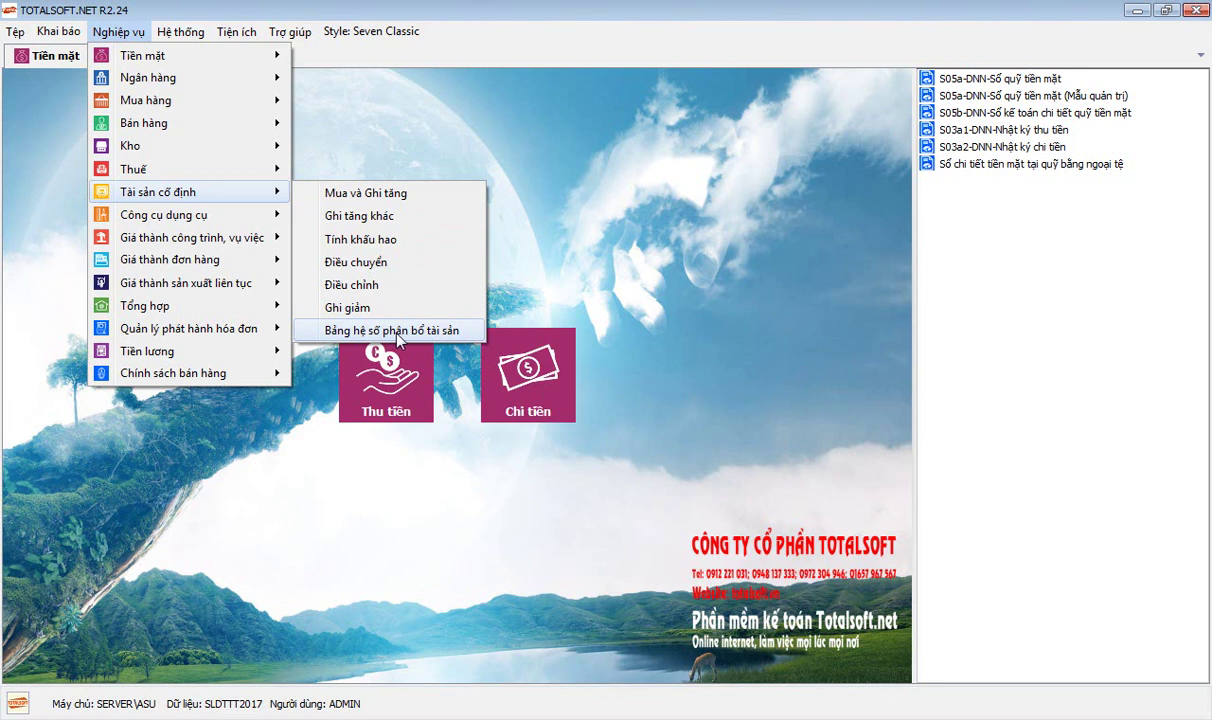
mouse_move(191, 222)
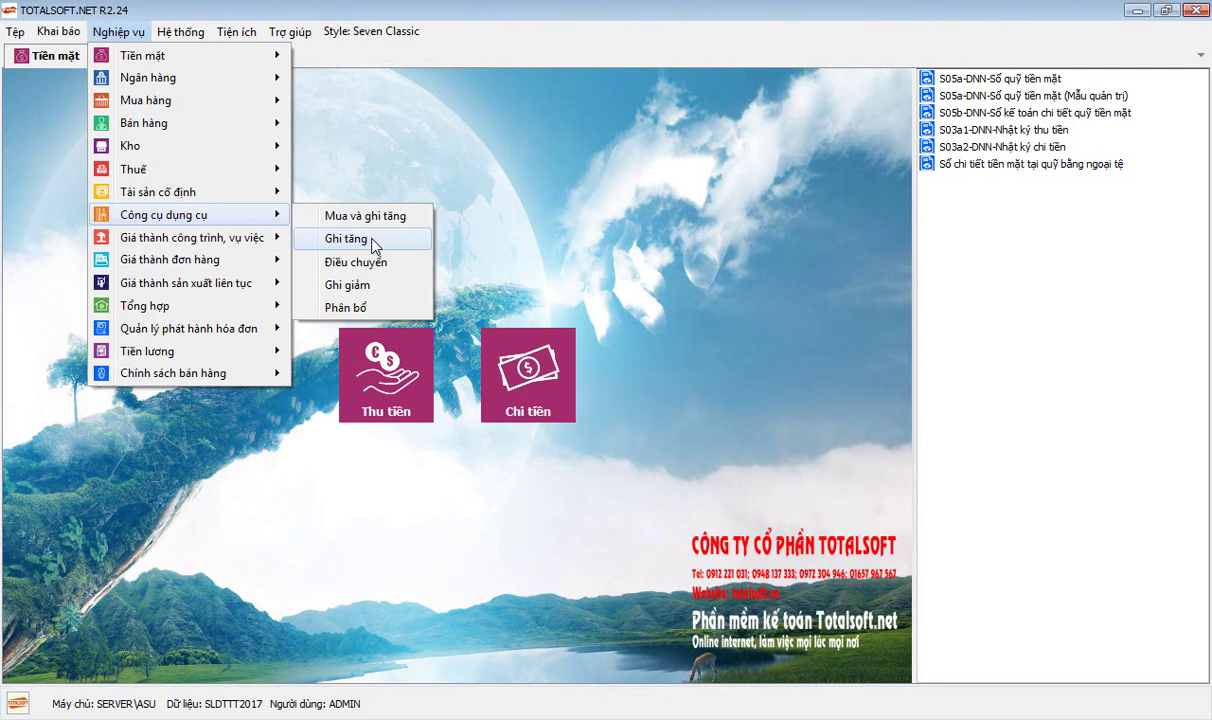
mouse_move(205, 148)
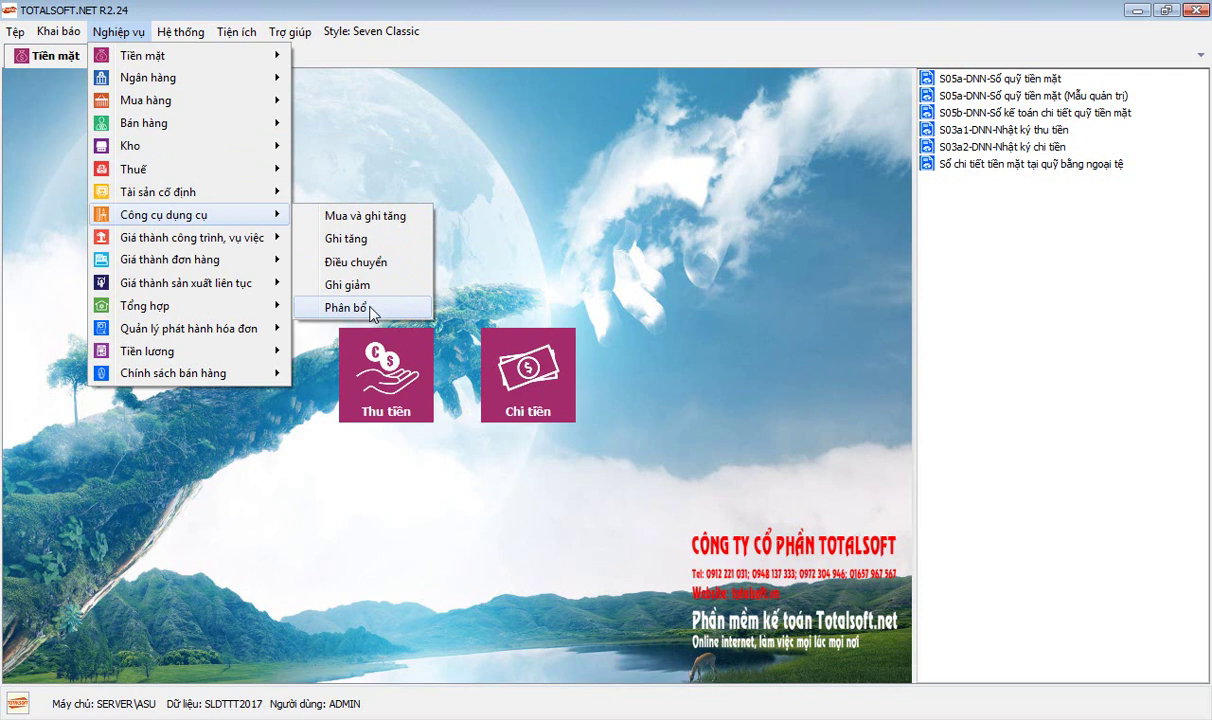
Open the Giá thành công trình, vụ việc module and review the operations for it, Giá thành đơn hàng and Giá thành sản xuất liên tục
mouse_move(188, 244)
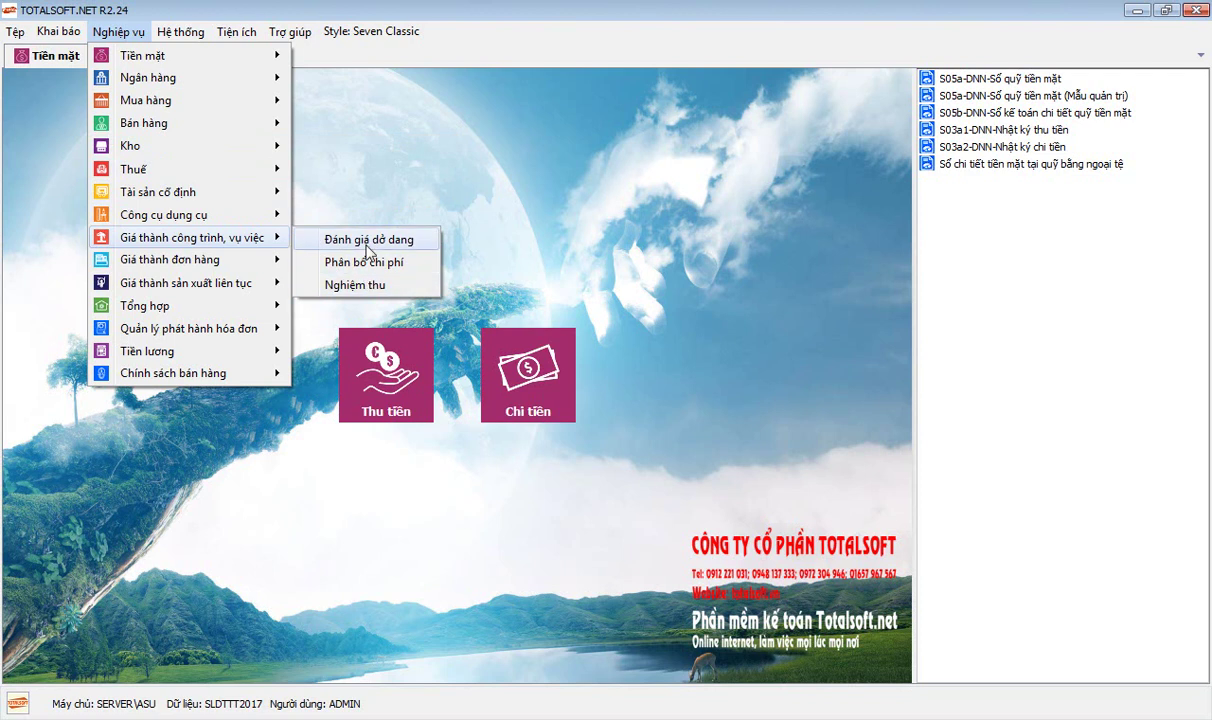
left_click(202, 238)
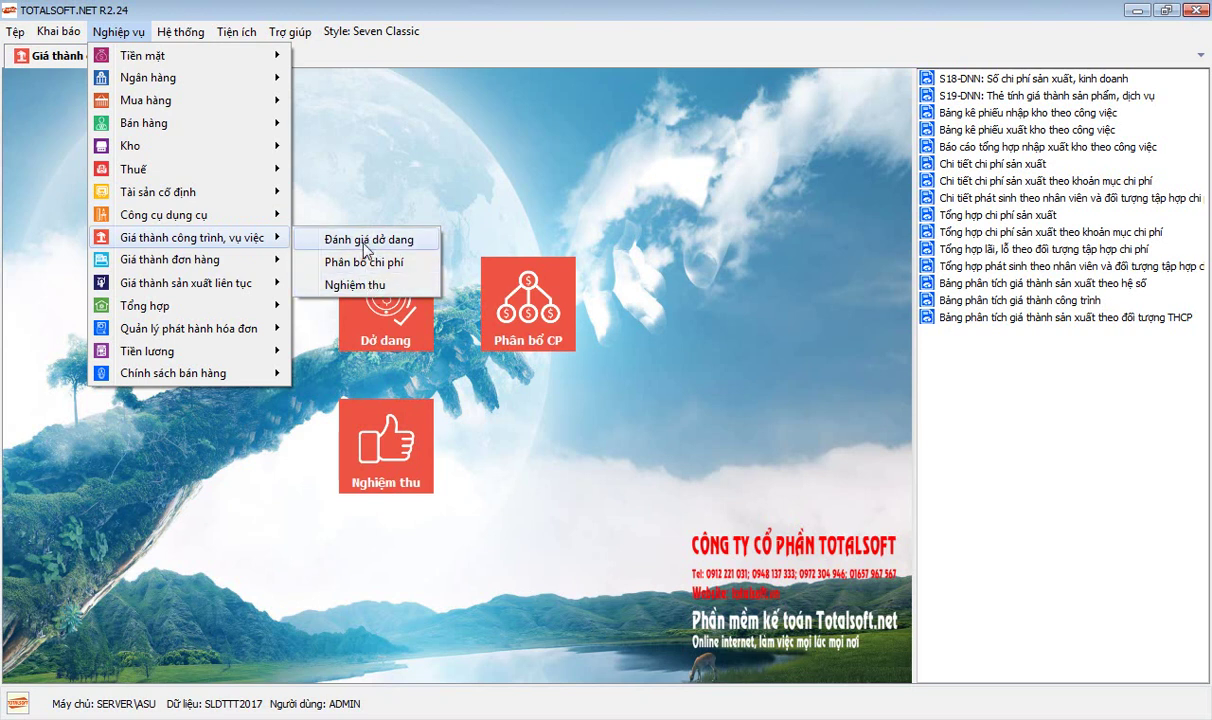
mouse_move(215, 264)
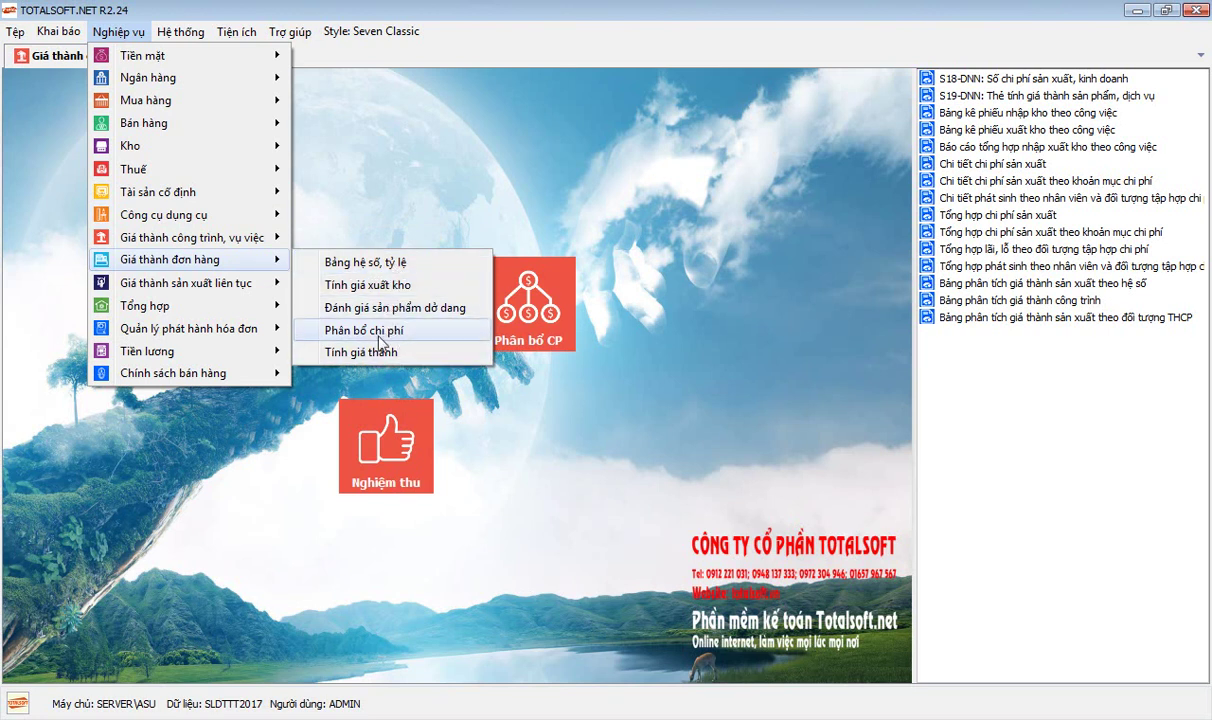
mouse_move(201, 285)
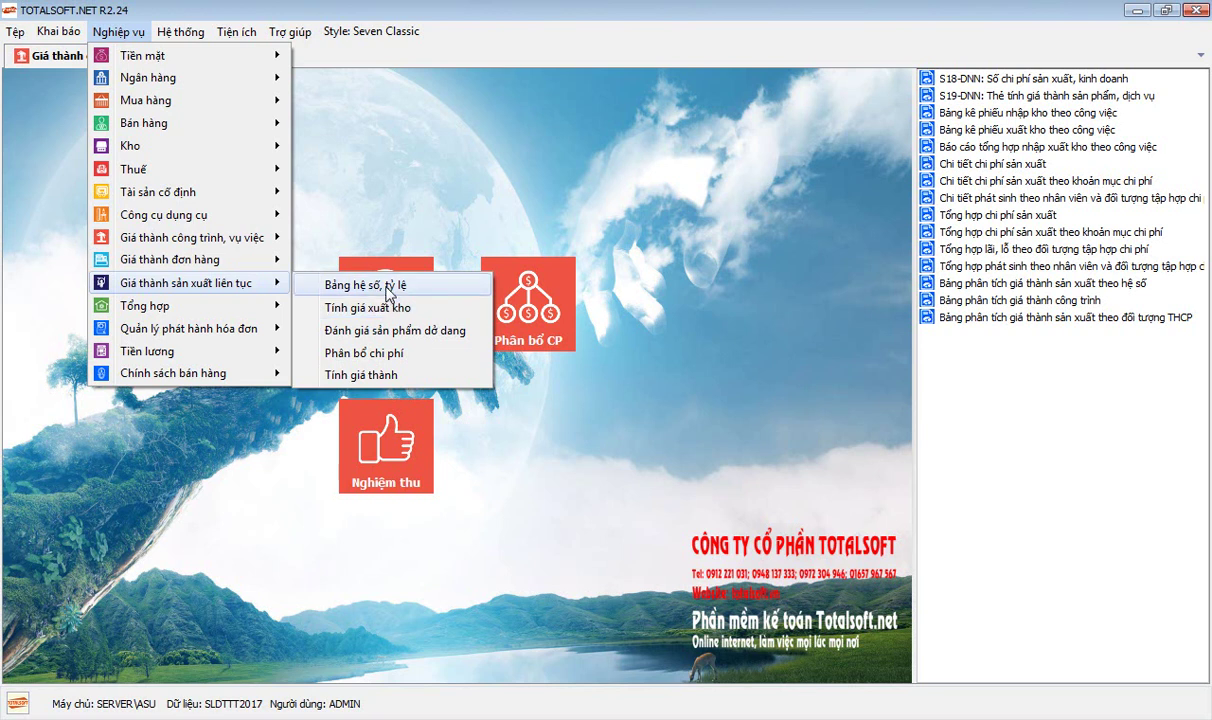
mouse_move(185, 309)
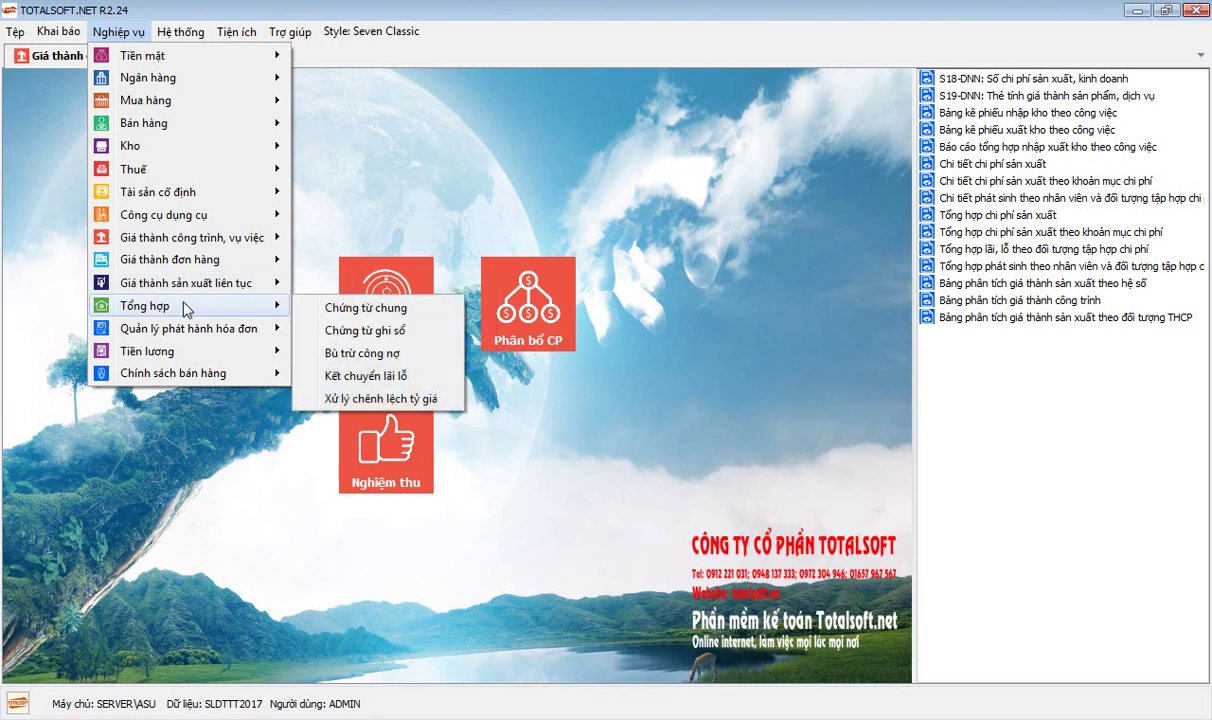
mouse_move(213, 292)
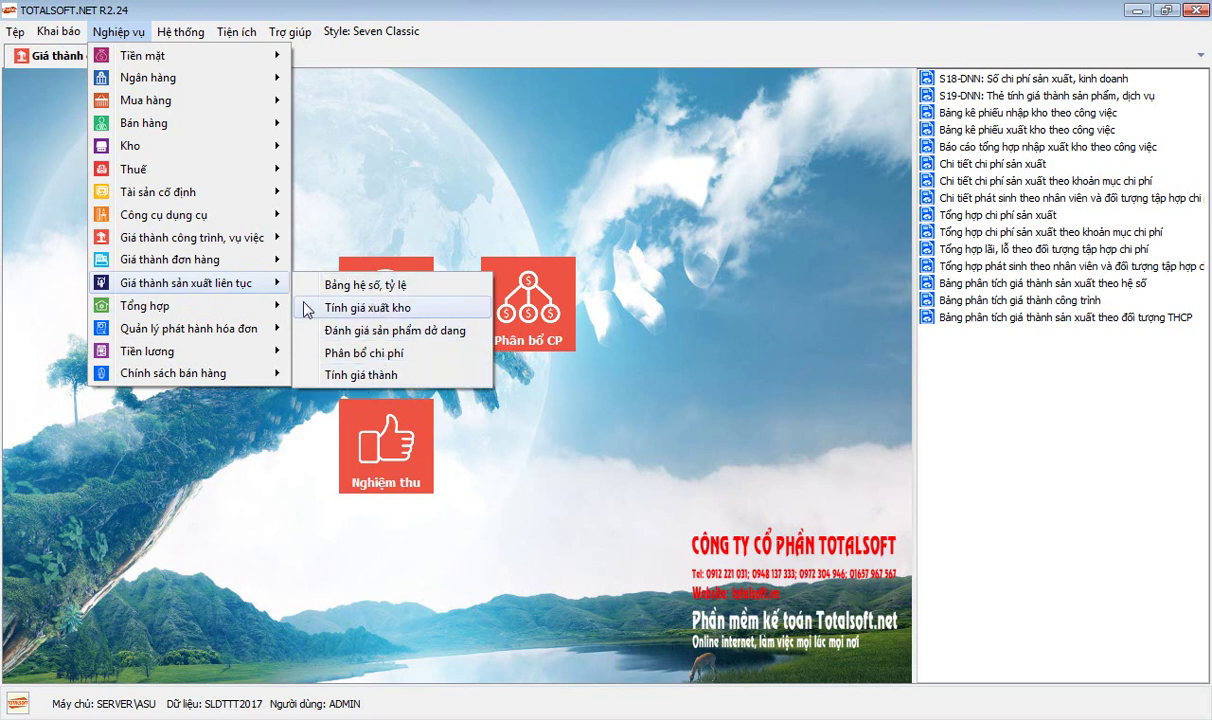
Open the Tổng hợp module and review the operations for Tổng hợp, Quản lý phát hành hóa đơn, Tiền lương and Chính sách bán hàng
mouse_move(160, 305)
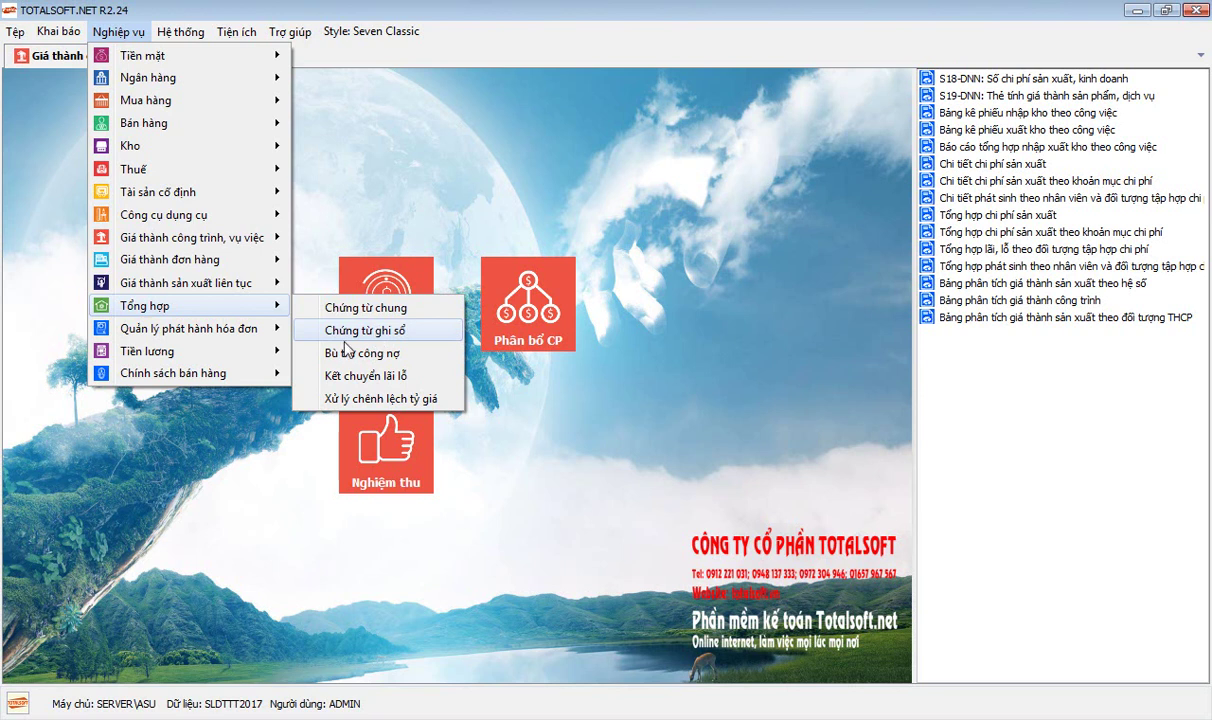
left_click(213, 314)
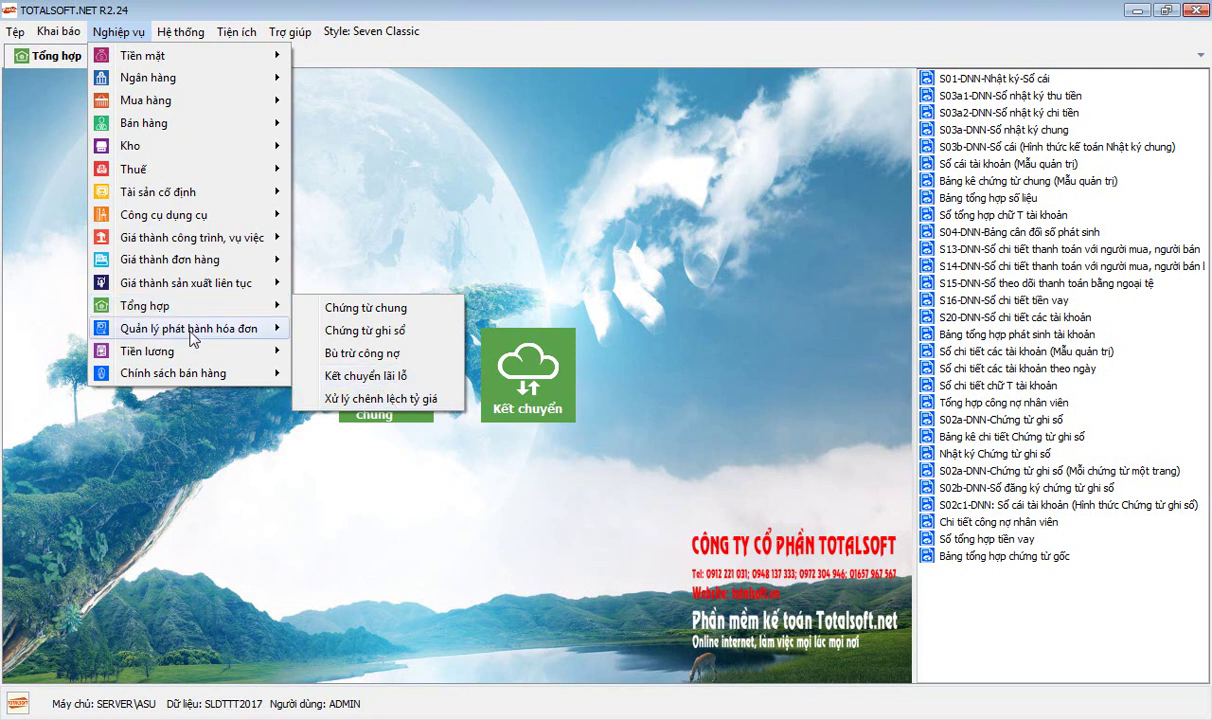
mouse_move(180, 336)
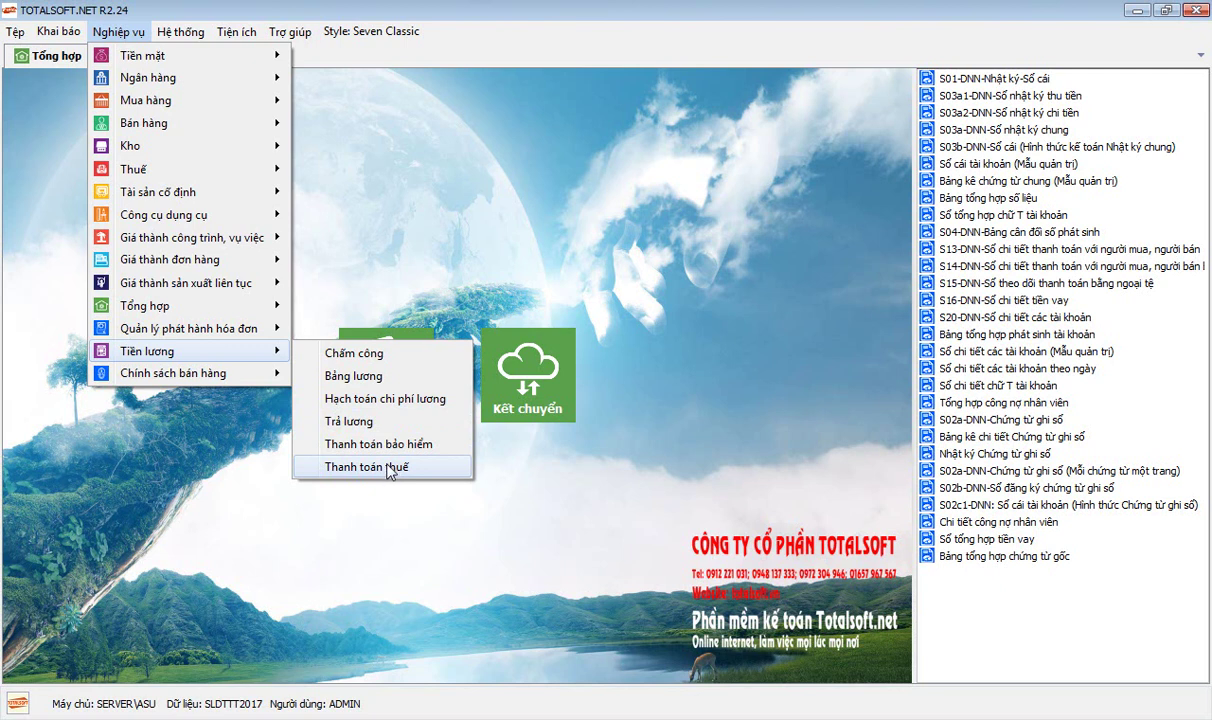
mouse_move(200, 378)
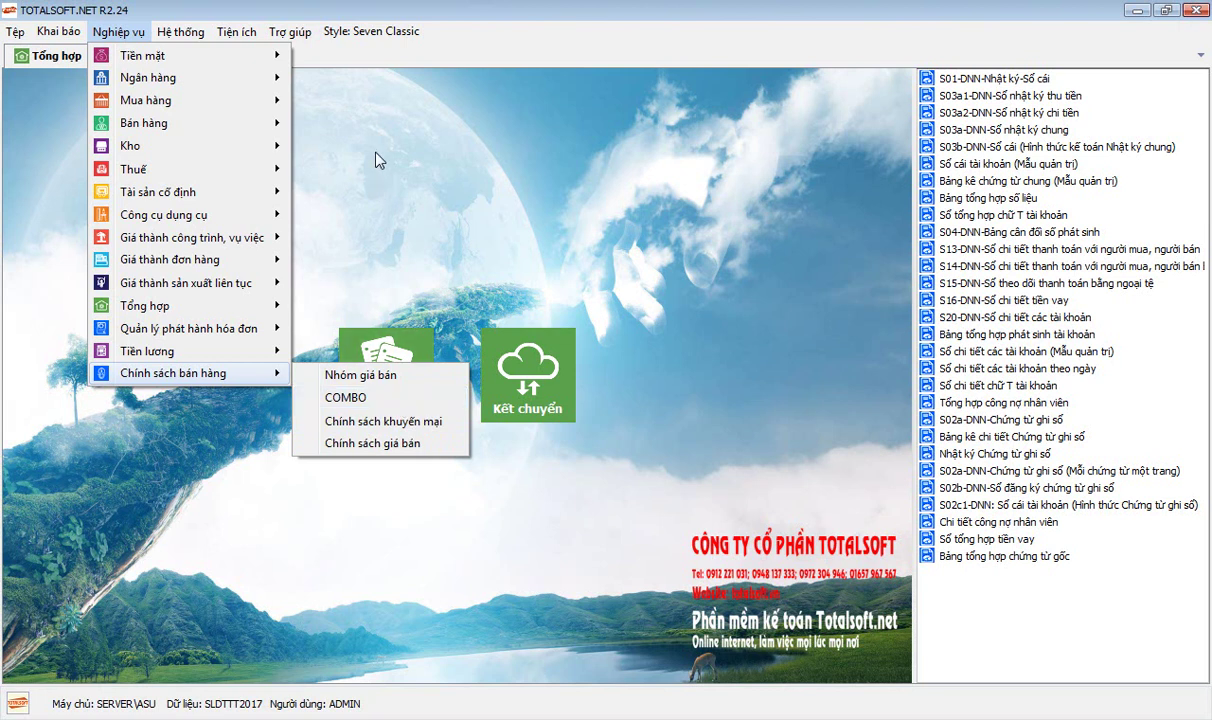
left_click(432, 64)
Look at the ADMIN account's details in Thông tin người dùng and close them without saving
left_click(180, 31)
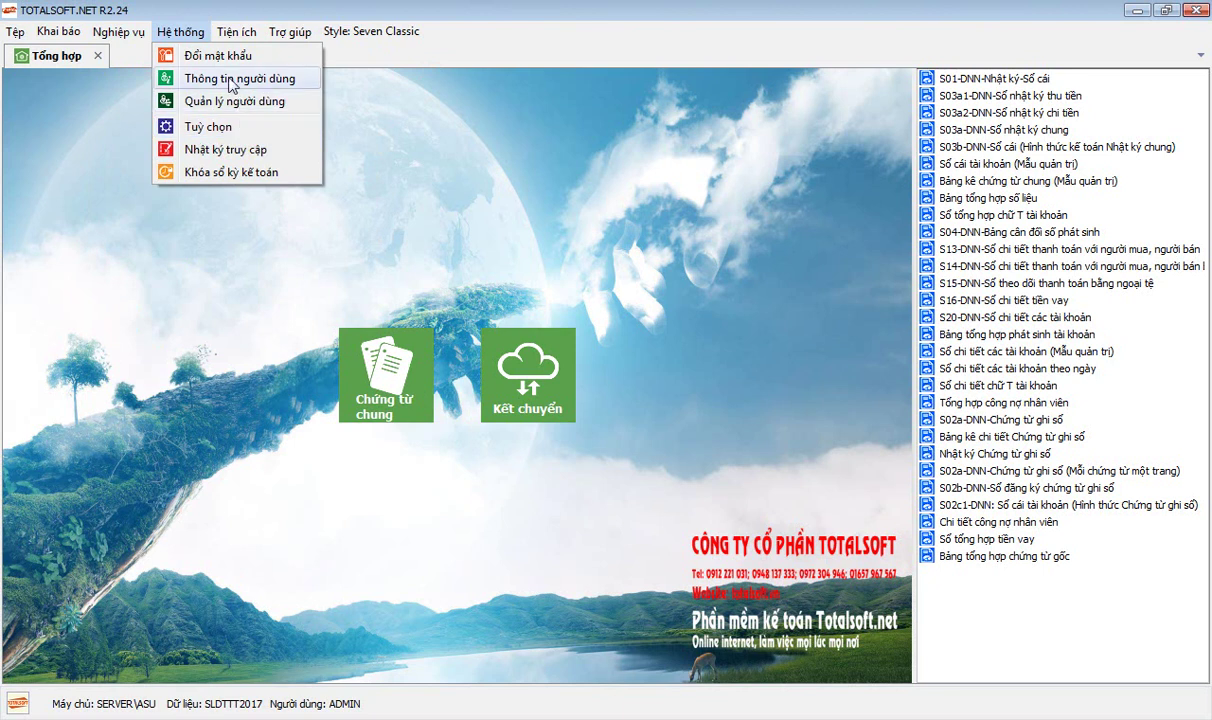
left_click(184, 34)
left_click(120, 32)
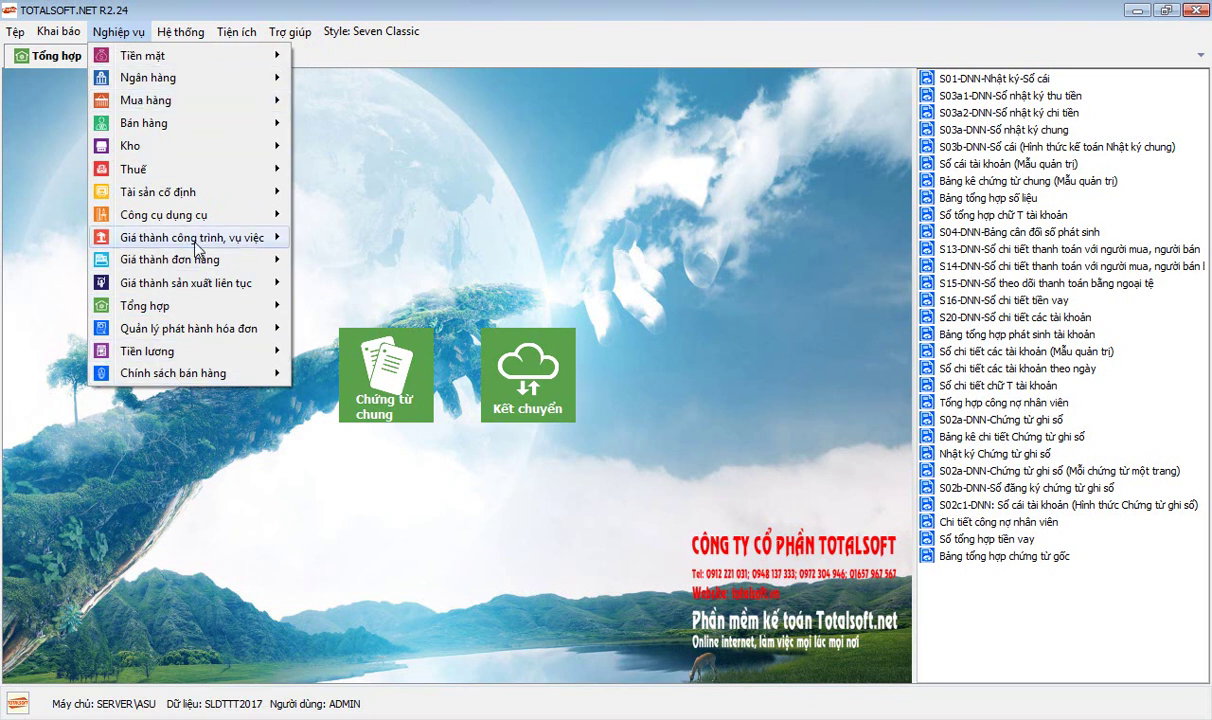
mouse_move(178, 36)
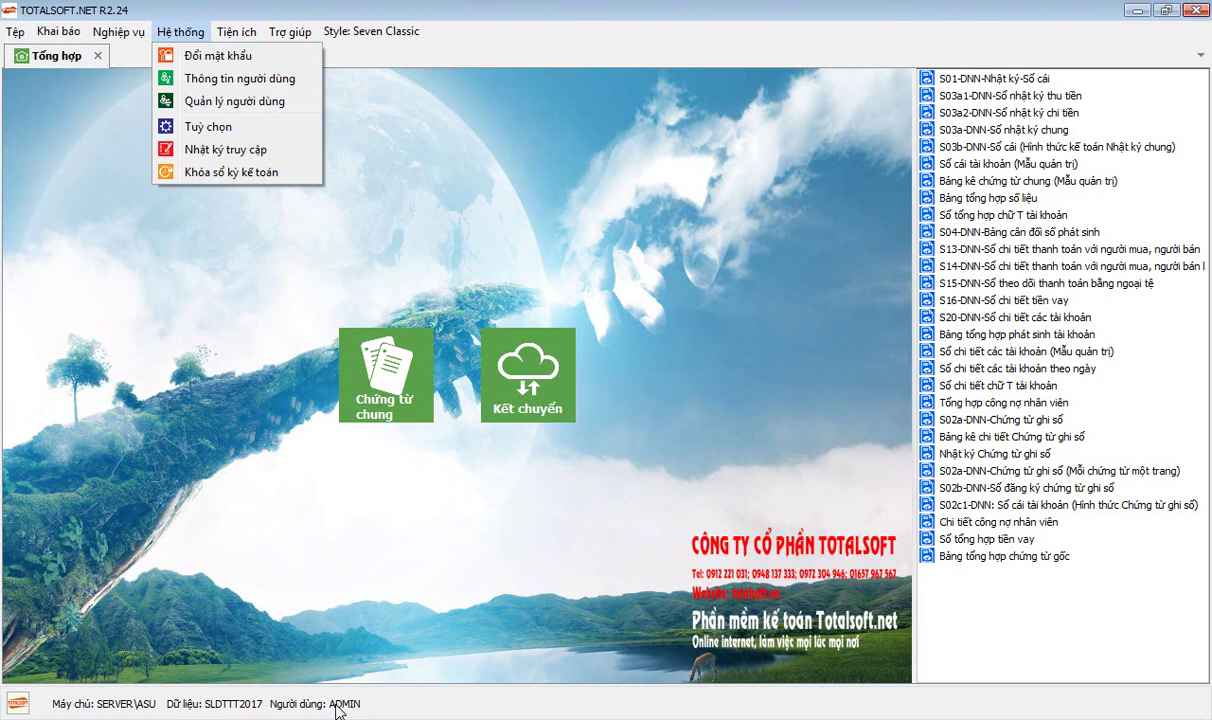
left_click(237, 82)
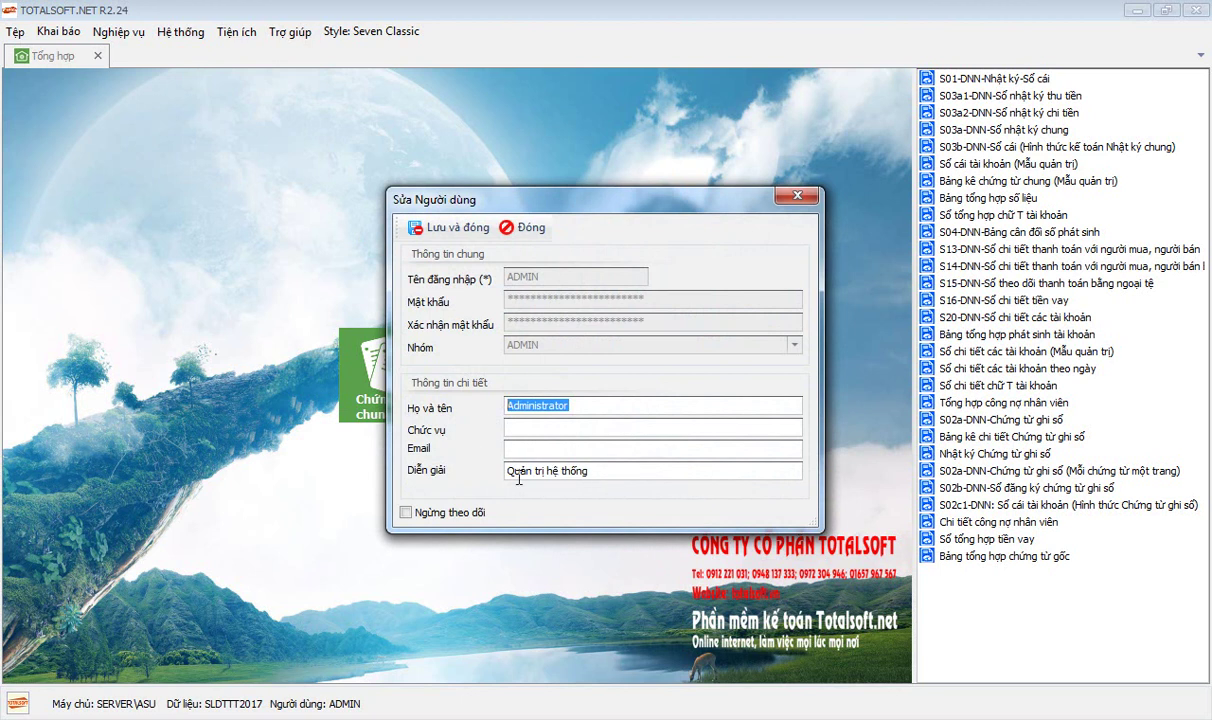
left_click(527, 230)
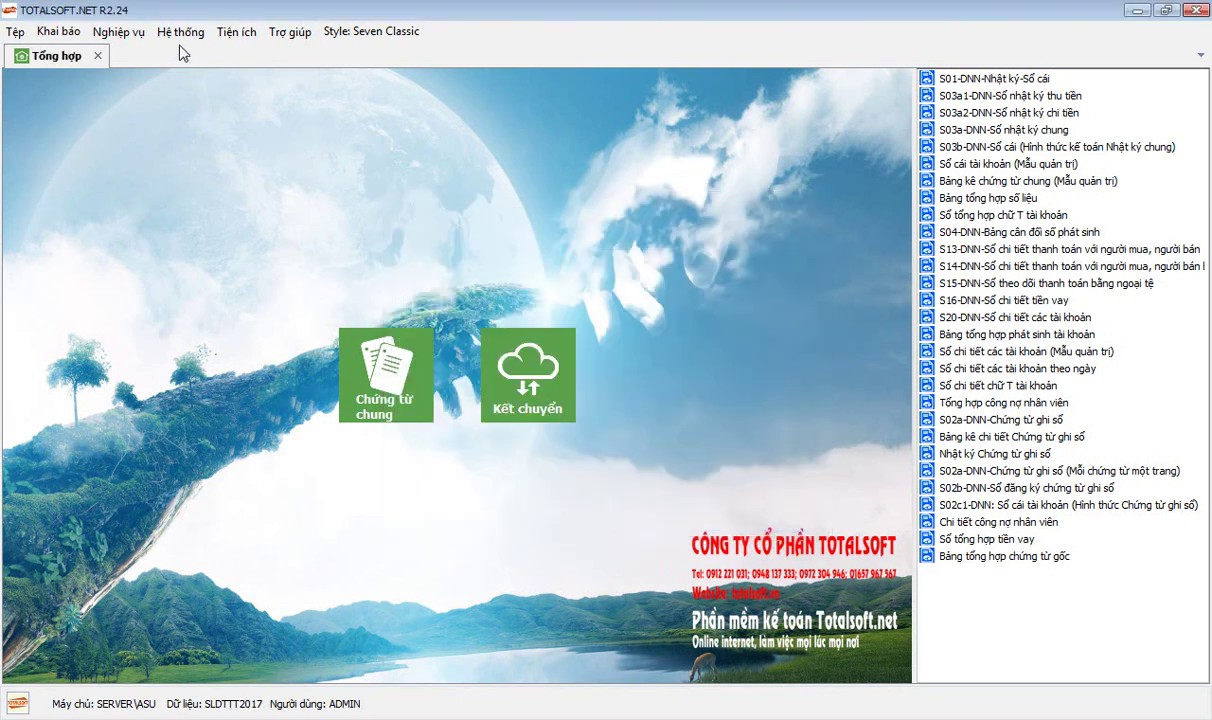
Open Quản lý người dùng, look at the listed users and user groups, and close the list
left_click(180, 31)
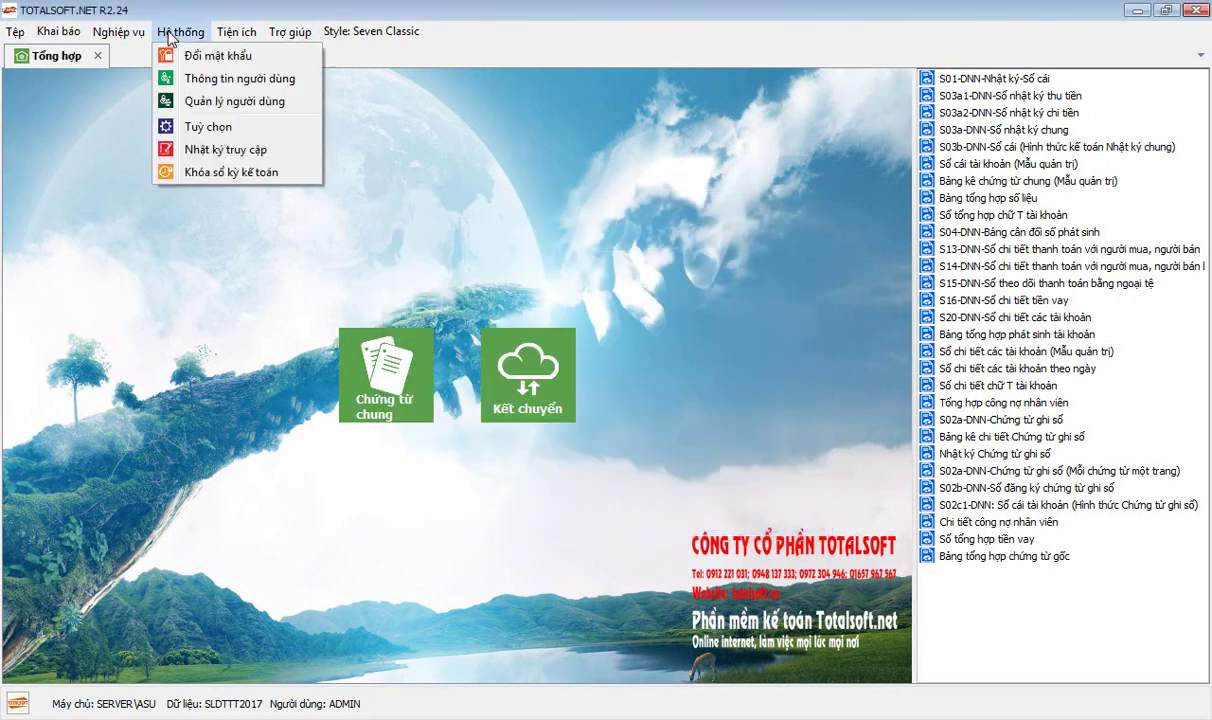
left_click(229, 103)
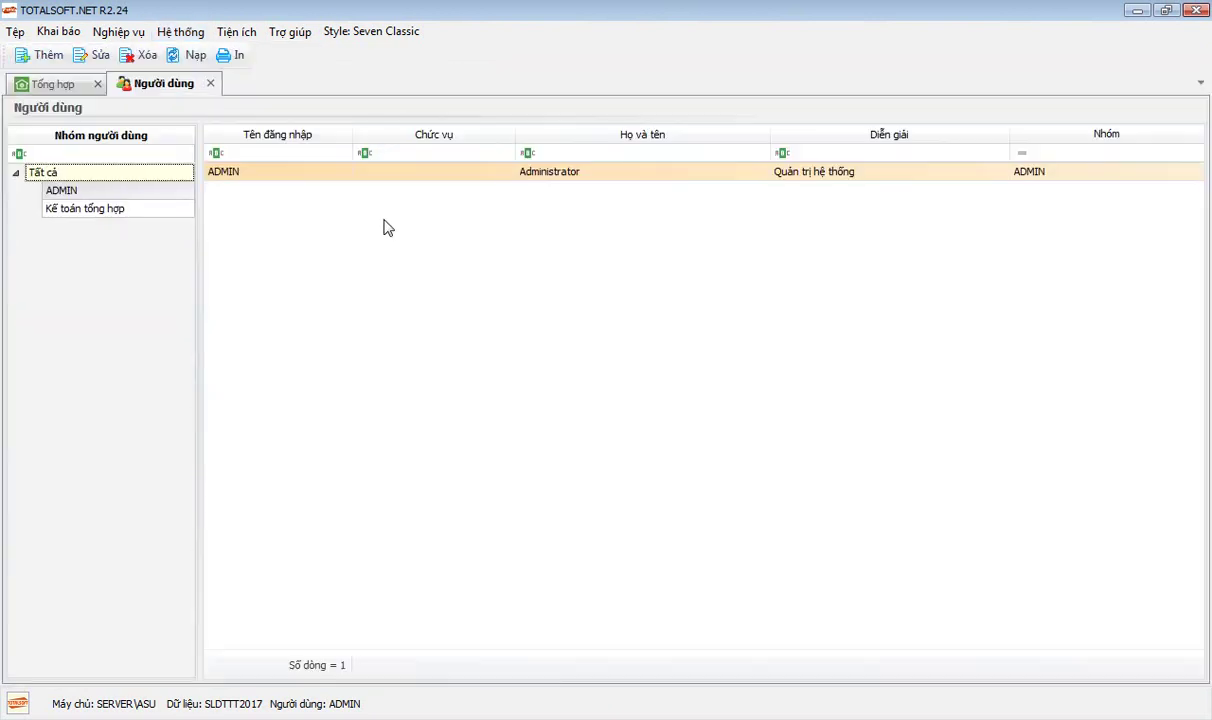
left_click(754, 175)
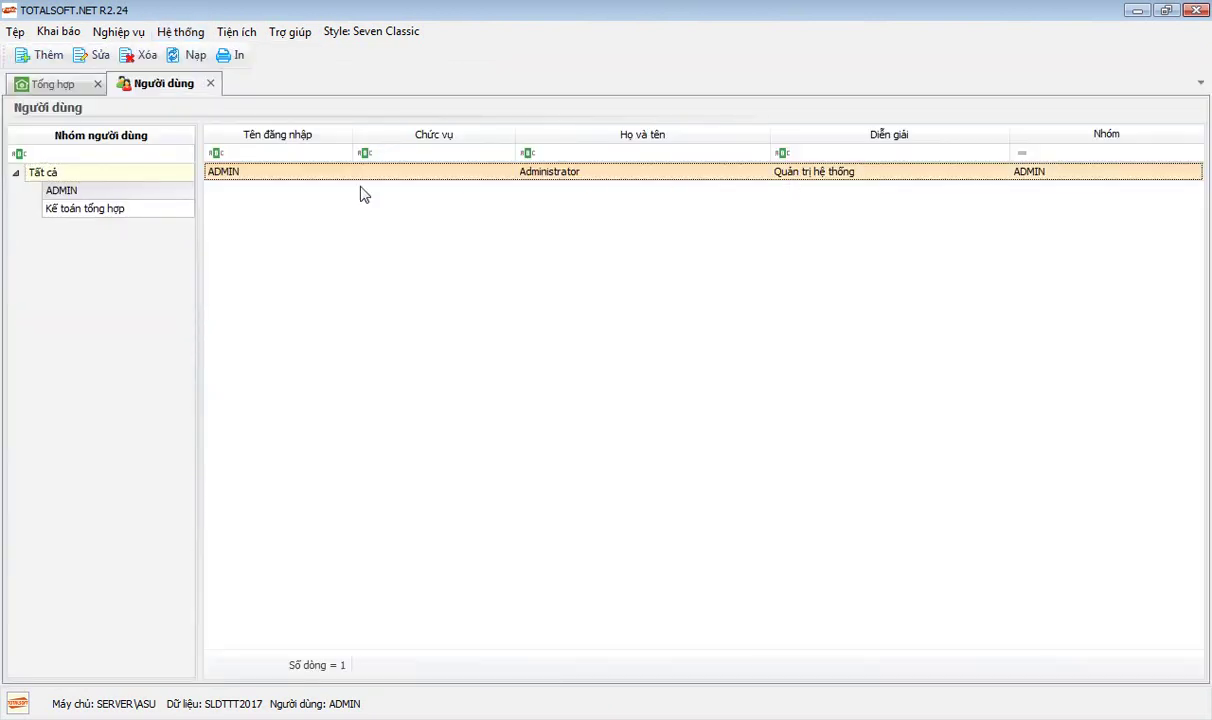
left_click(210, 83)
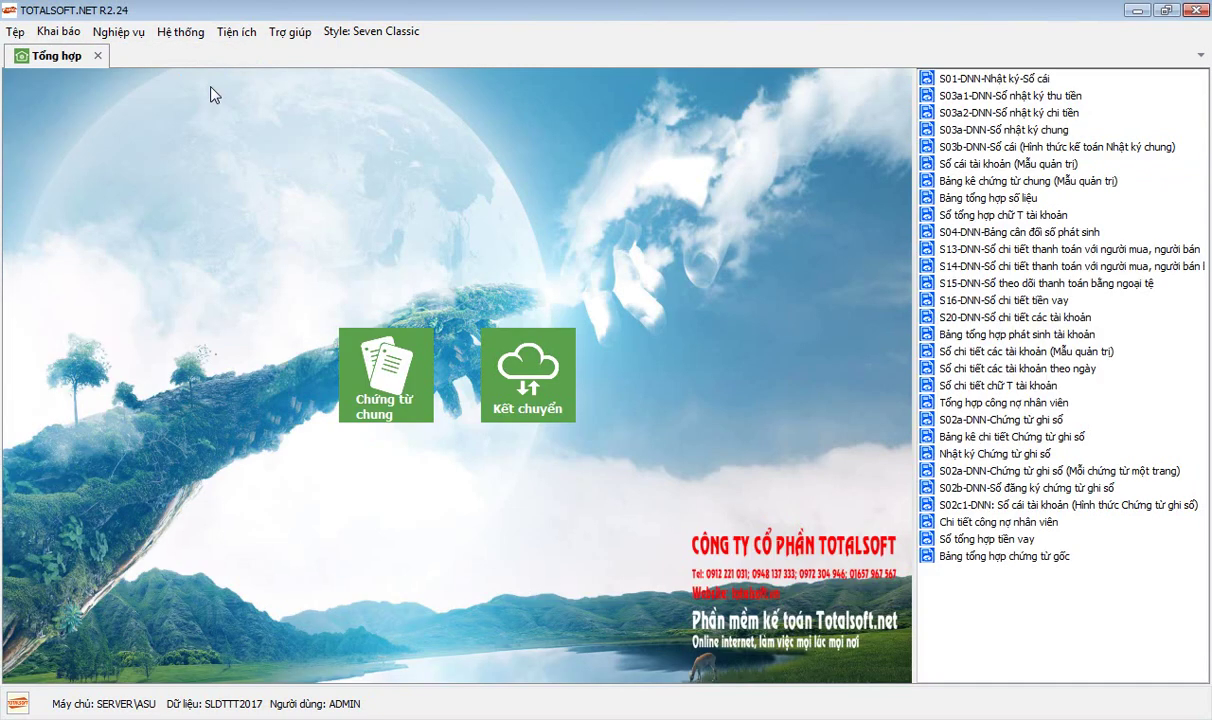
Open the system's Tùy chọn settings and look at the Công ty and Người ký information
left_click(125, 33)
mouse_move(180, 31)
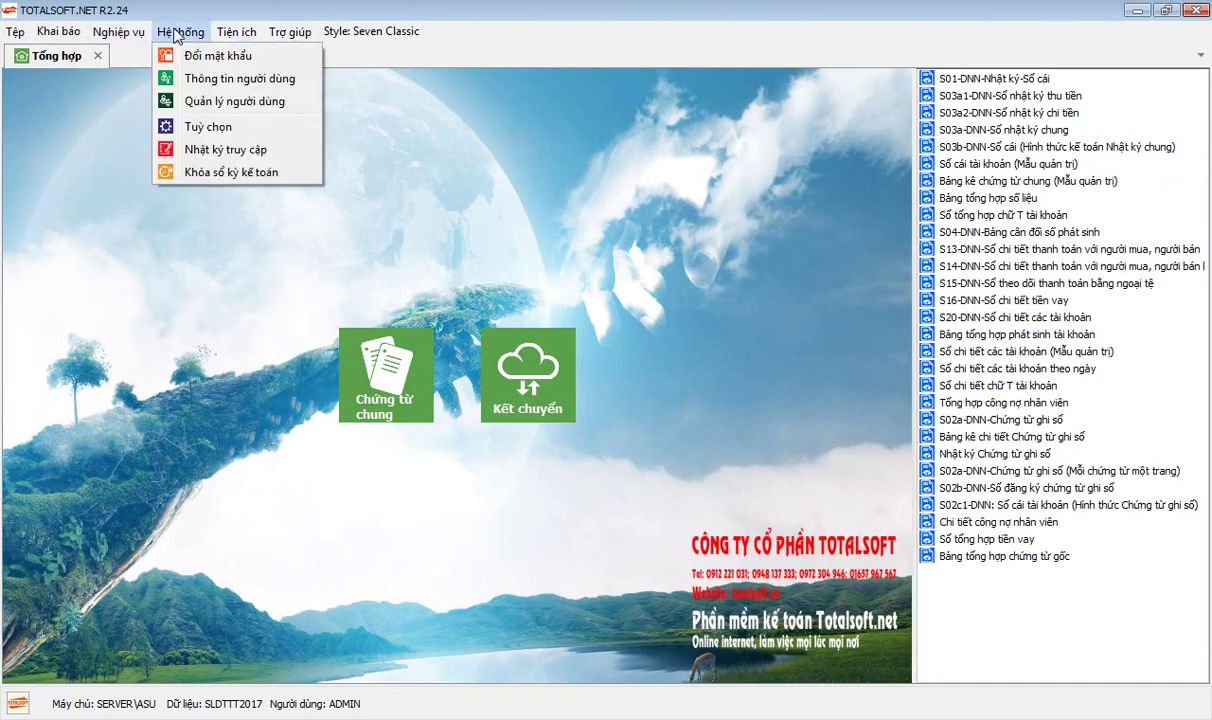
left_click(210, 127)
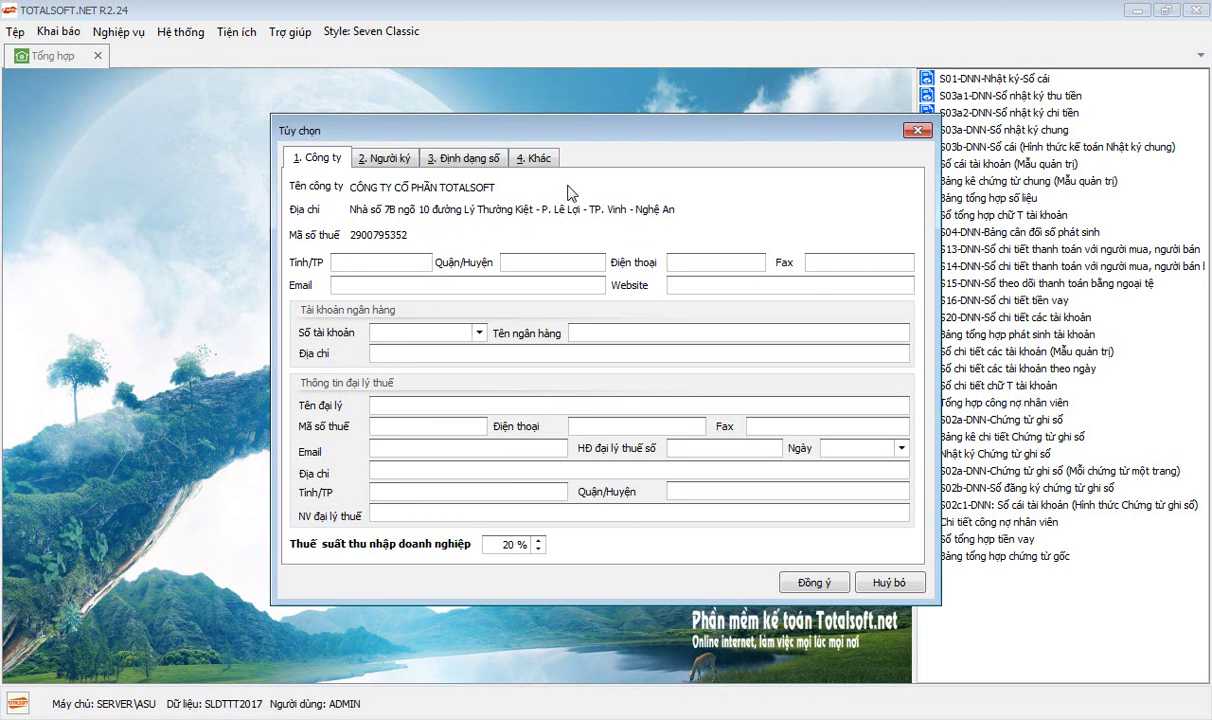
left_click(398, 162)
left_click(310, 158)
Examine the Định dạng số settings for decimal places, Ký hiệu tiền tệ and Thể hiện số âm
left_click(440, 162)
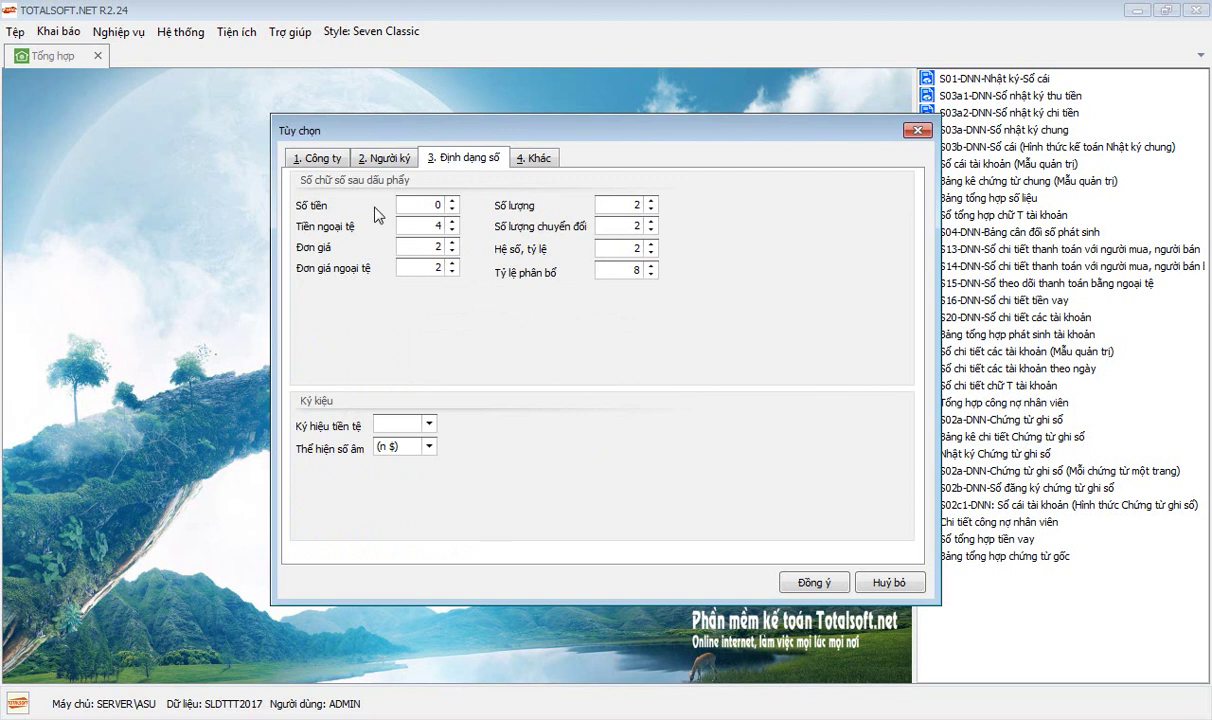
left_click(430, 448)
left_click(388, 464)
left_click(395, 424)
left_click(406, 423)
Examine the Khác settings, including the choices for Phương pháp tính giá vốn, keeping Bình quân cuối kỳ
left_click(540, 160)
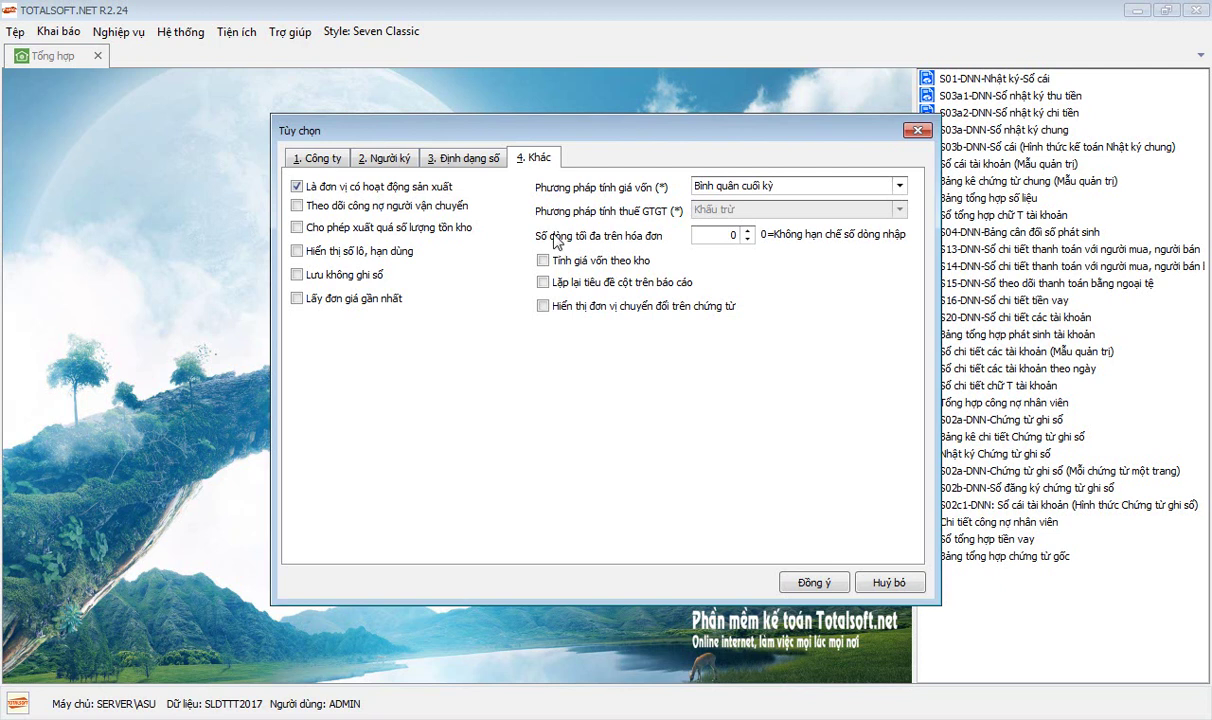
left_click(744, 188)
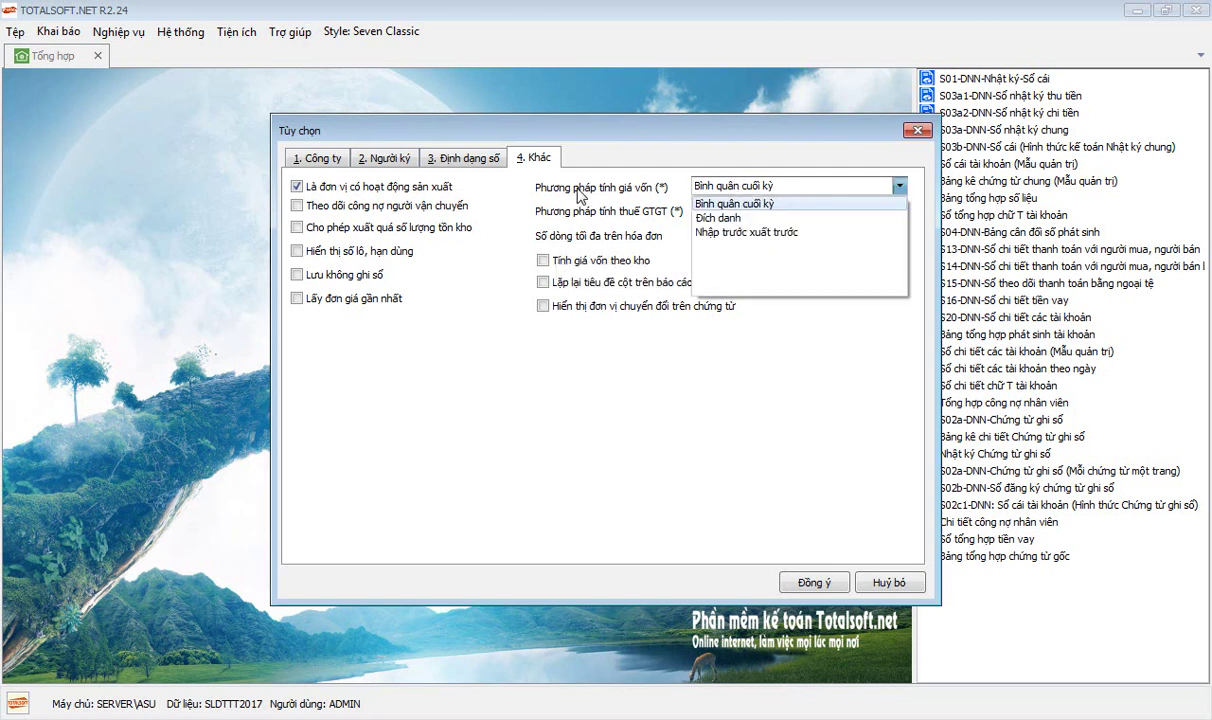
left_click(767, 191)
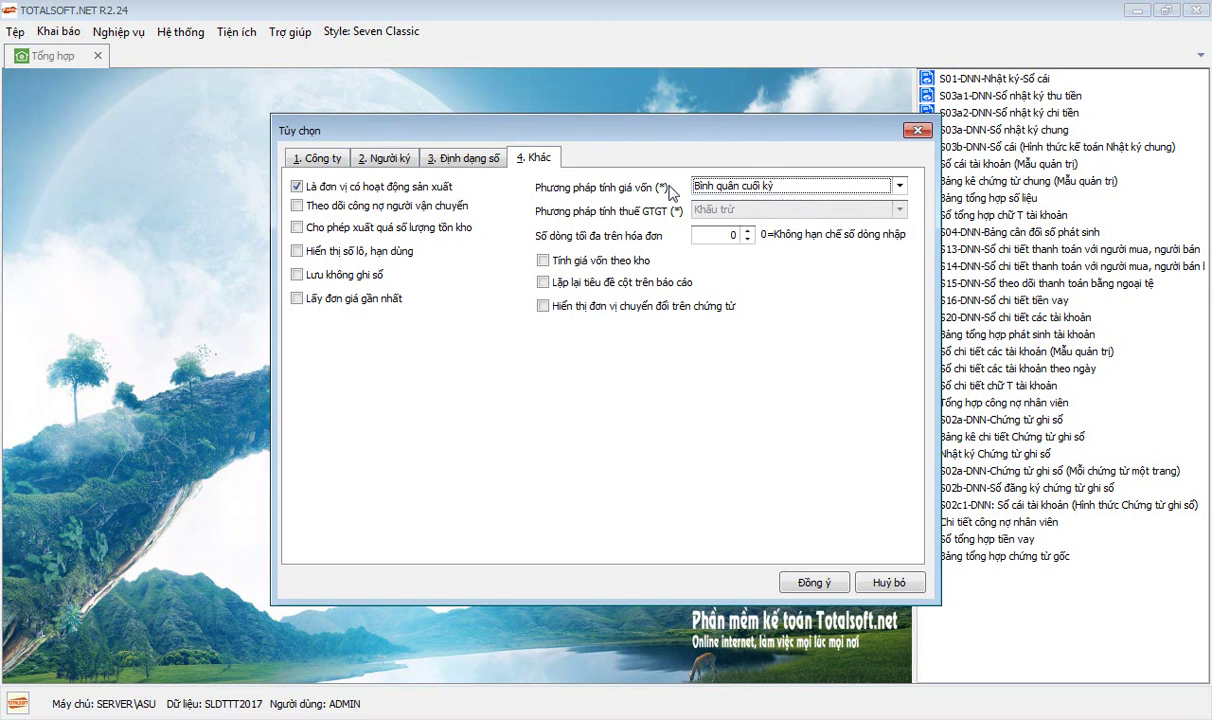
left_click(768, 188)
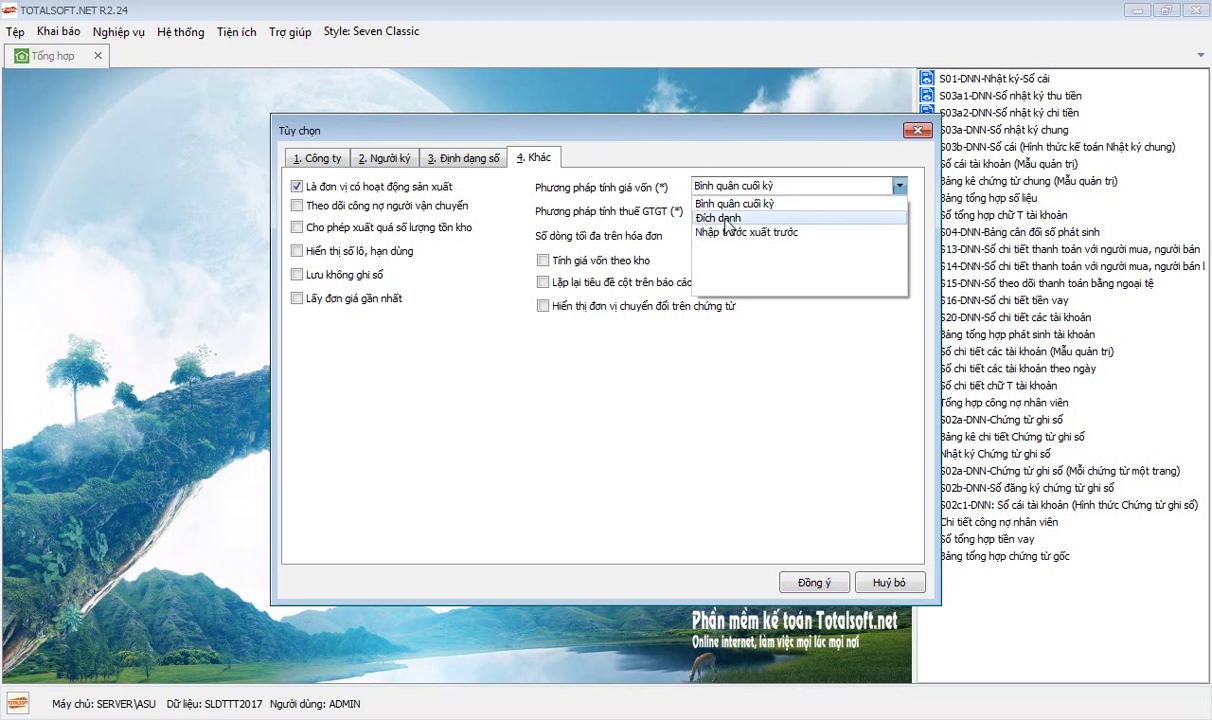
left_click(545, 203)
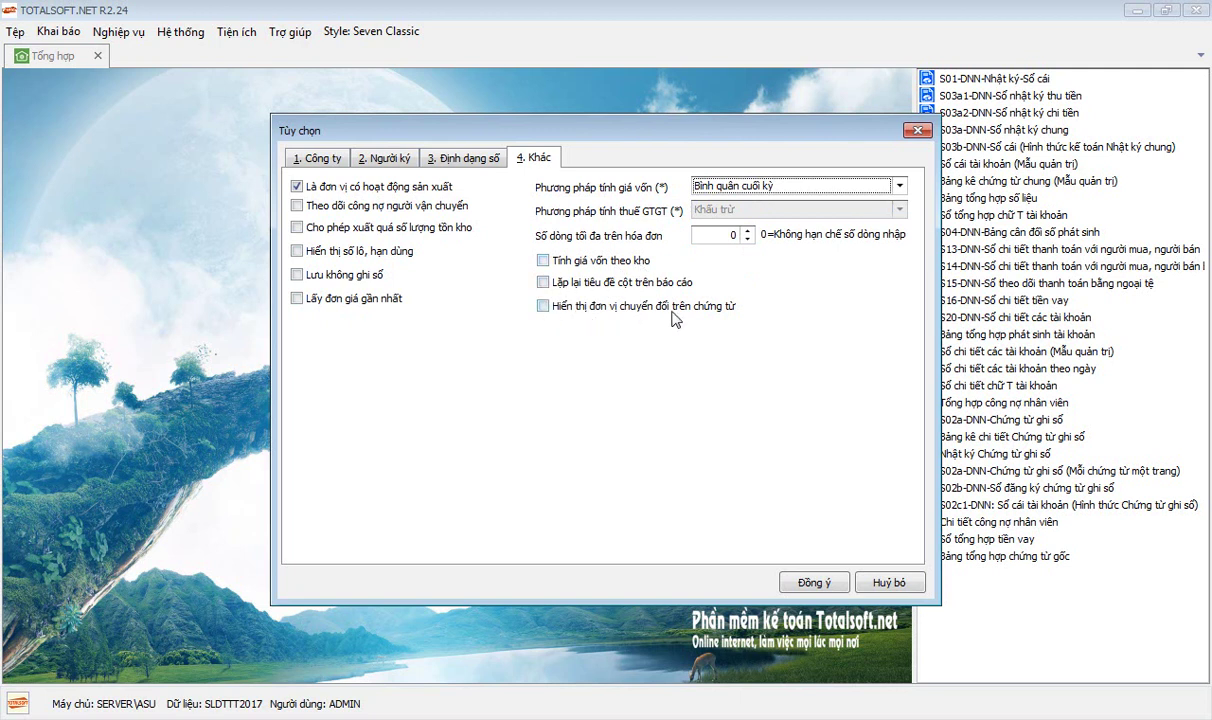
Go back over the Định dạng số and Công ty settings and examine the Giám đốc and Phụ trách kế toán signers
left_click(458, 165)
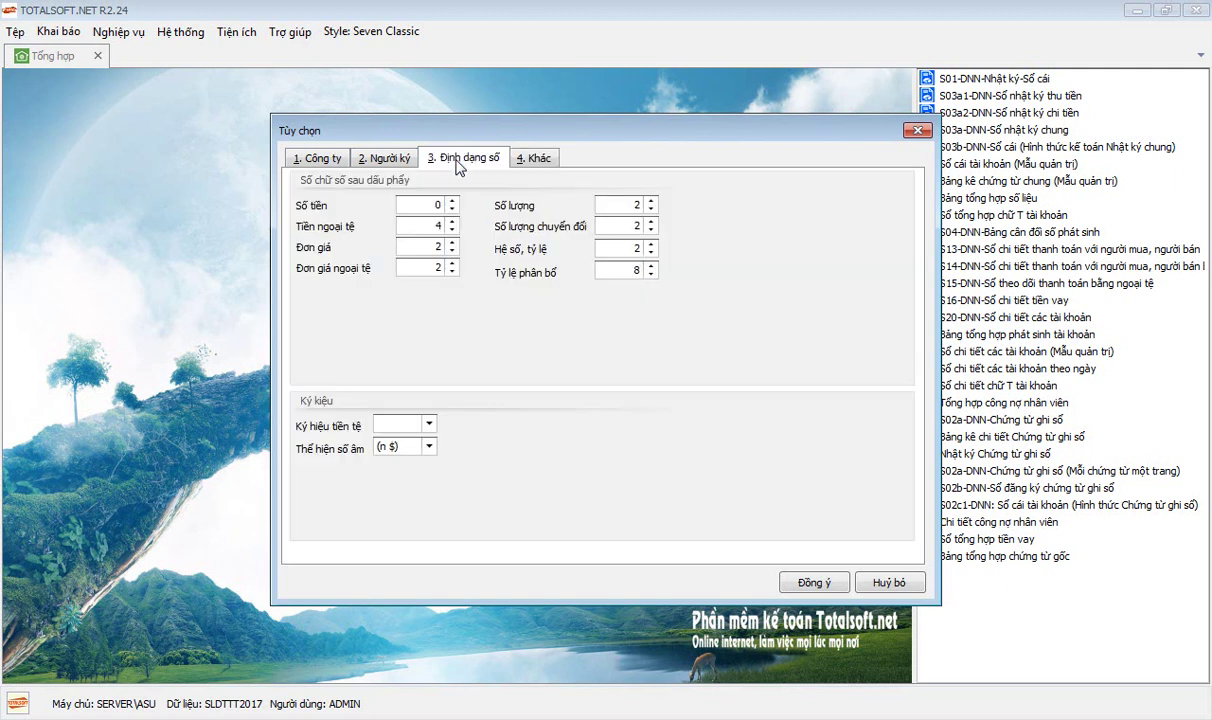
left_click(375, 157)
left_click(333, 162)
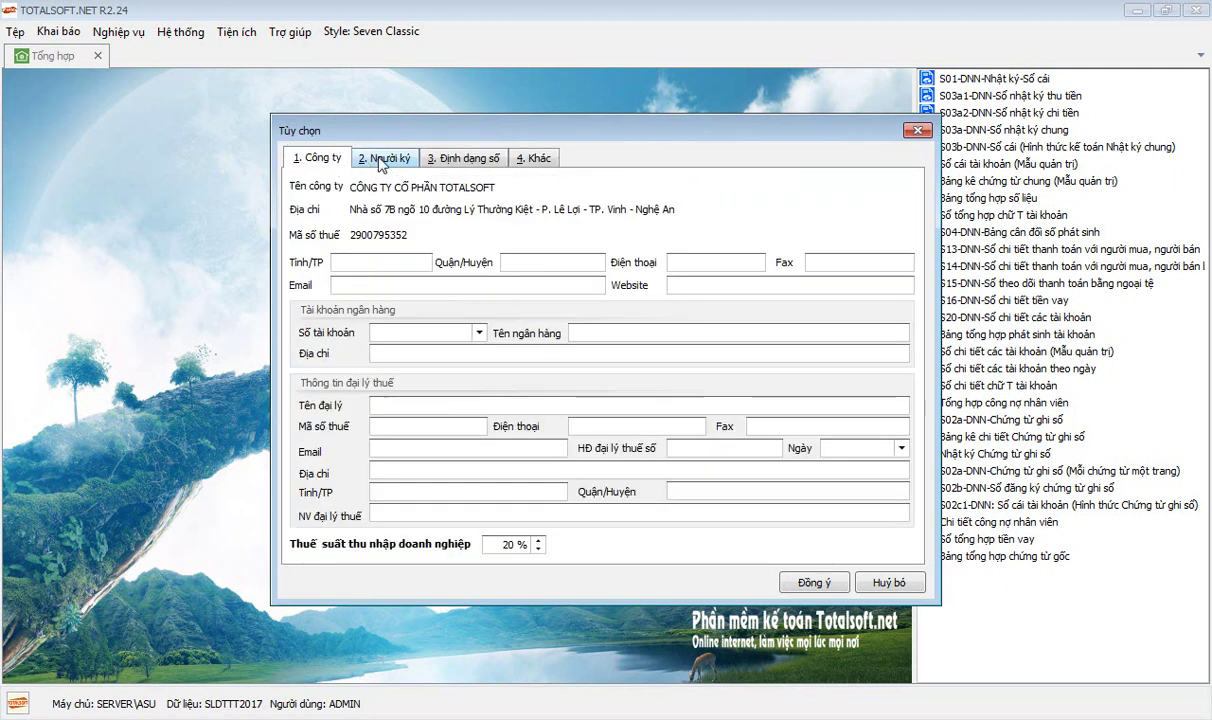
left_click(362, 158)
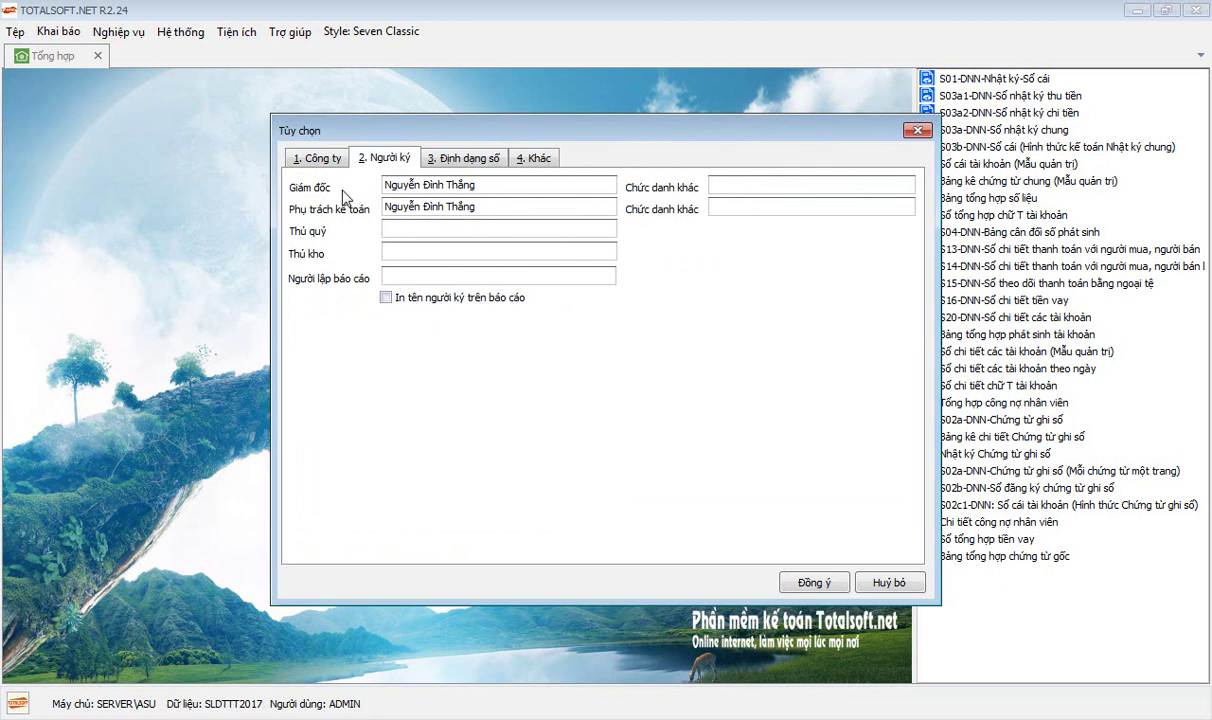
left_click_drag(499, 186, 345, 178)
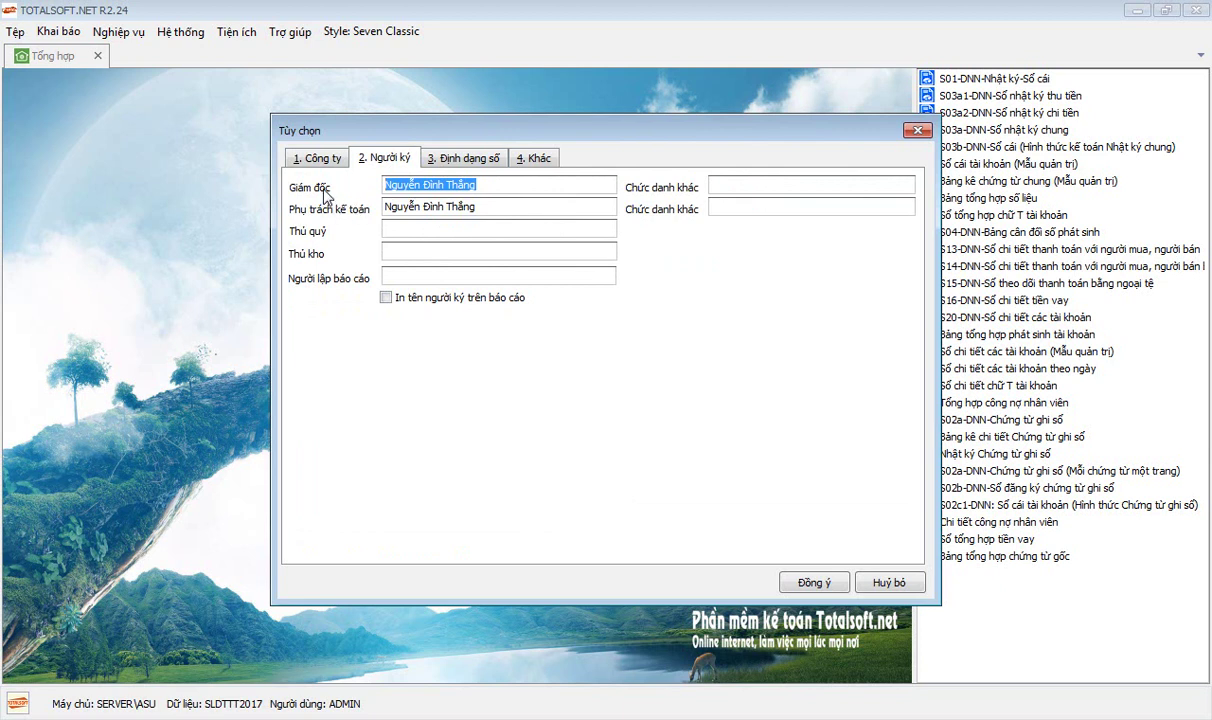
left_click_drag(507, 205, 352, 200)
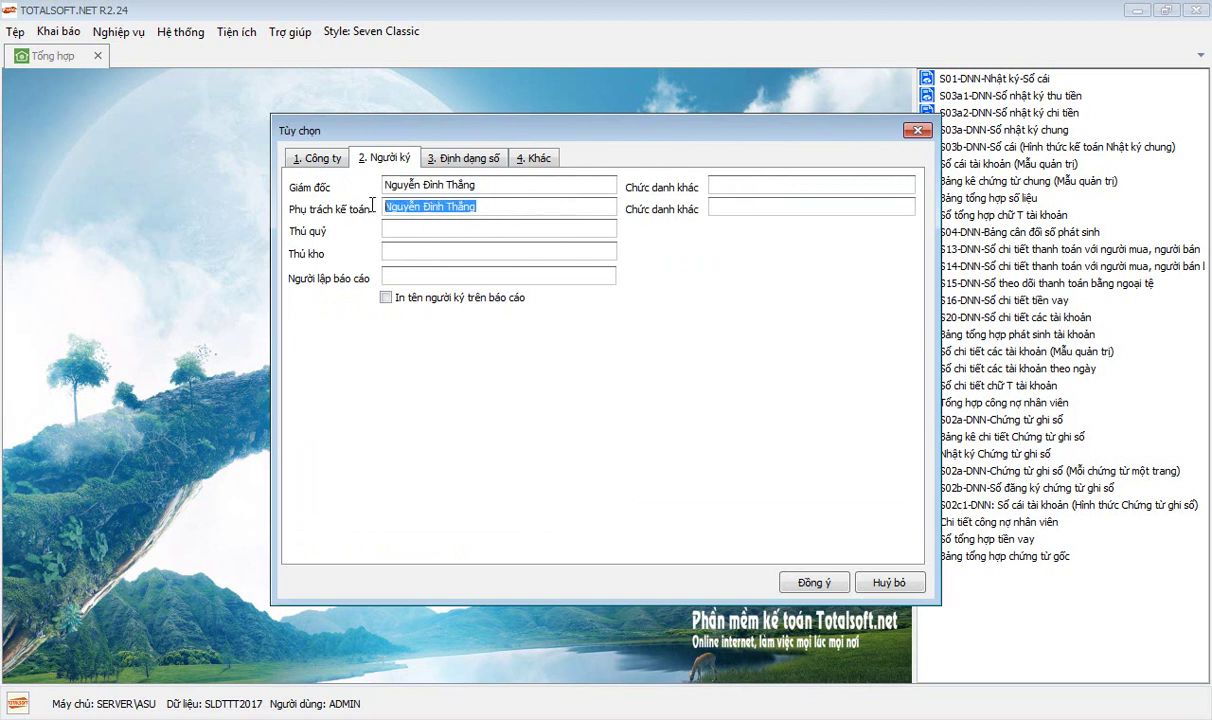
left_click(500, 188)
left_click_drag(500, 188, 365, 186)
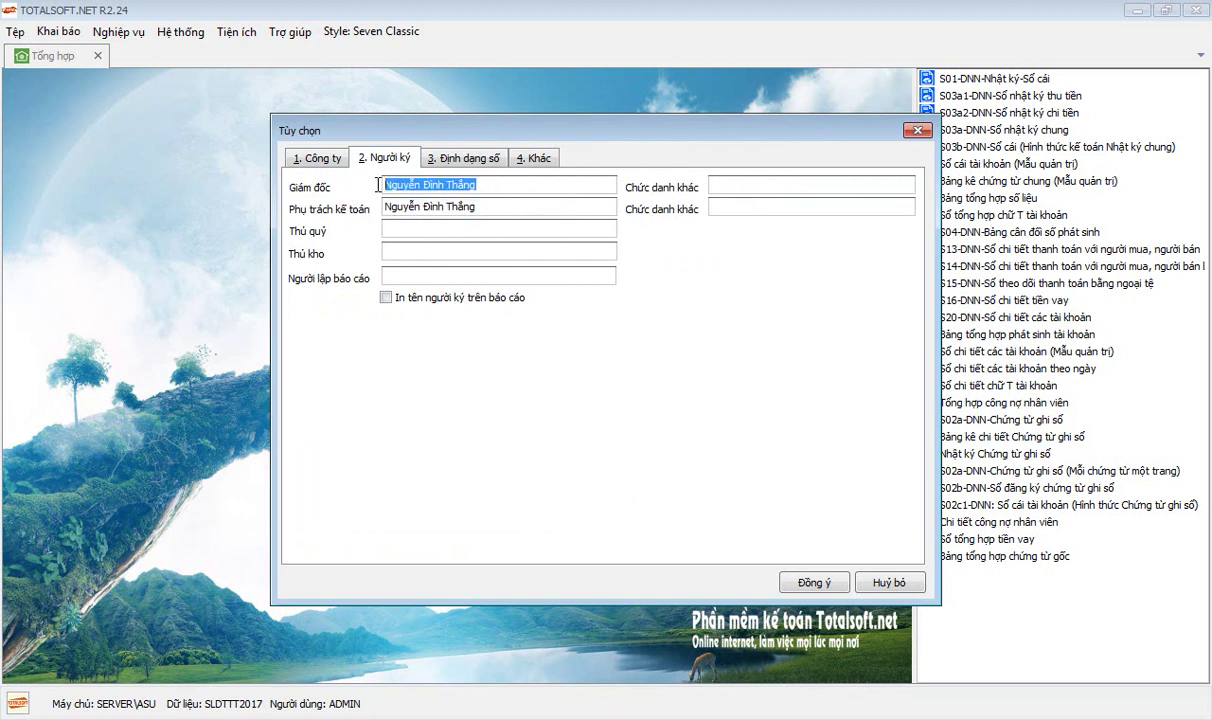
left_click(475, 182)
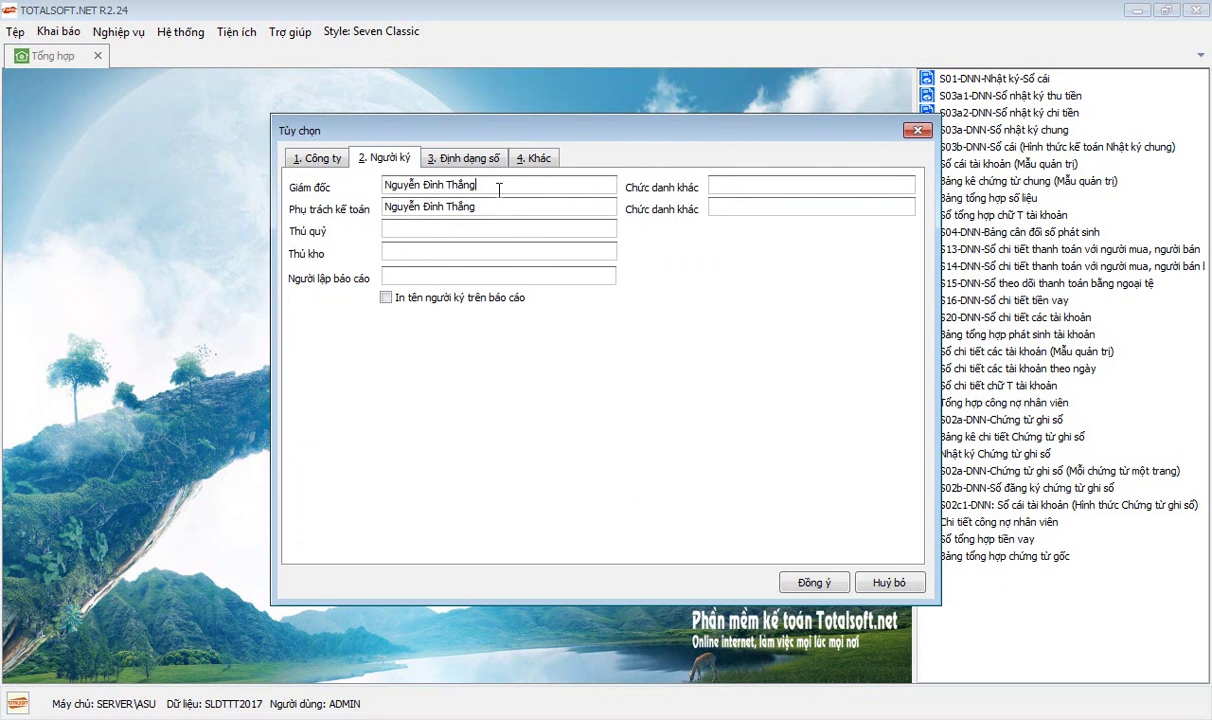
Enter "Tổng giám đốc" as the Chức danh khác for the Giám đốc signer
left_click(718, 186)
type("Toổng ")
type("giams ddoosc")
left_click_drag(789, 184, 705, 183)
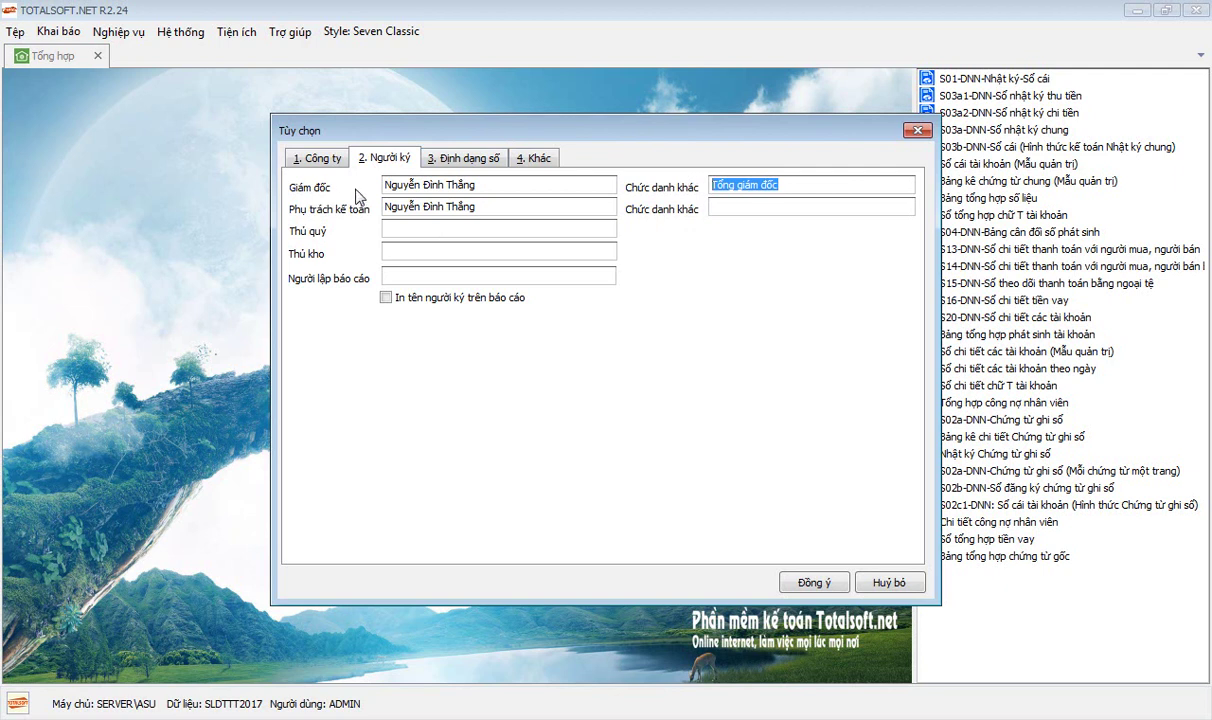
Enter "Kế toán trưởng" as the Chức danh khác for the Phụ trách kế toán signer and save the options
left_click(500, 204)
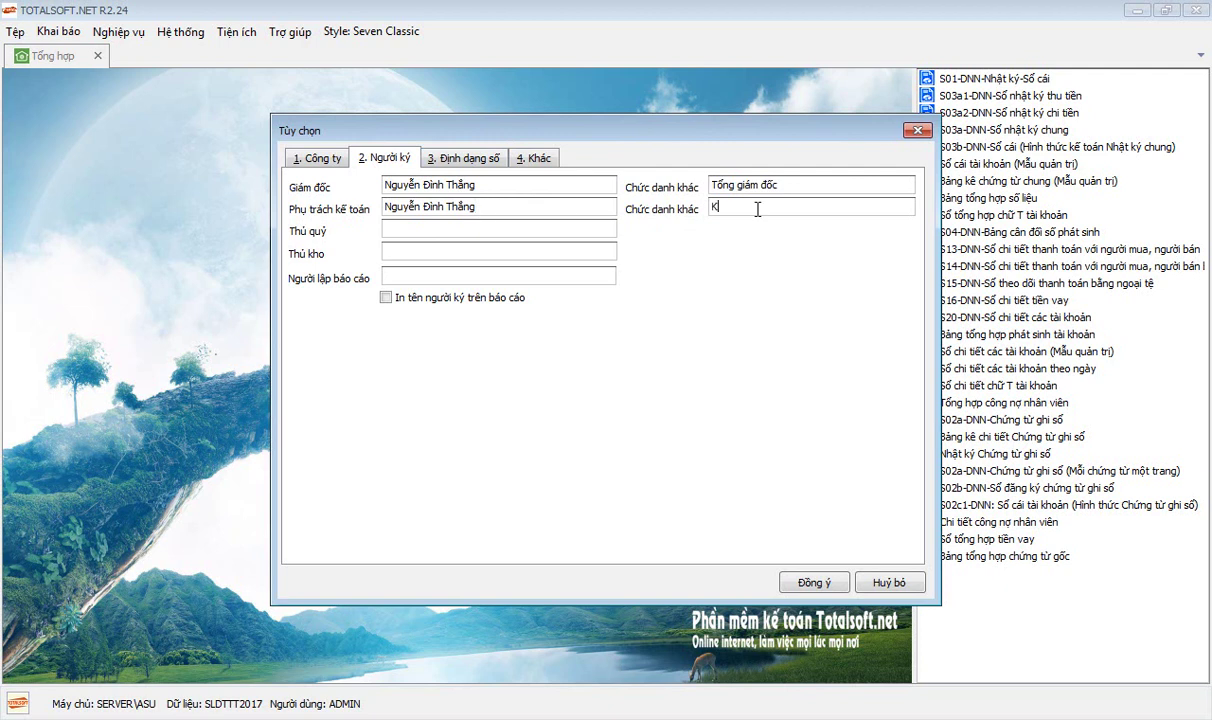
left_click(757, 209)
type("Kế toa")
type("n trưong")
left_click_drag(781, 206, 605, 200)
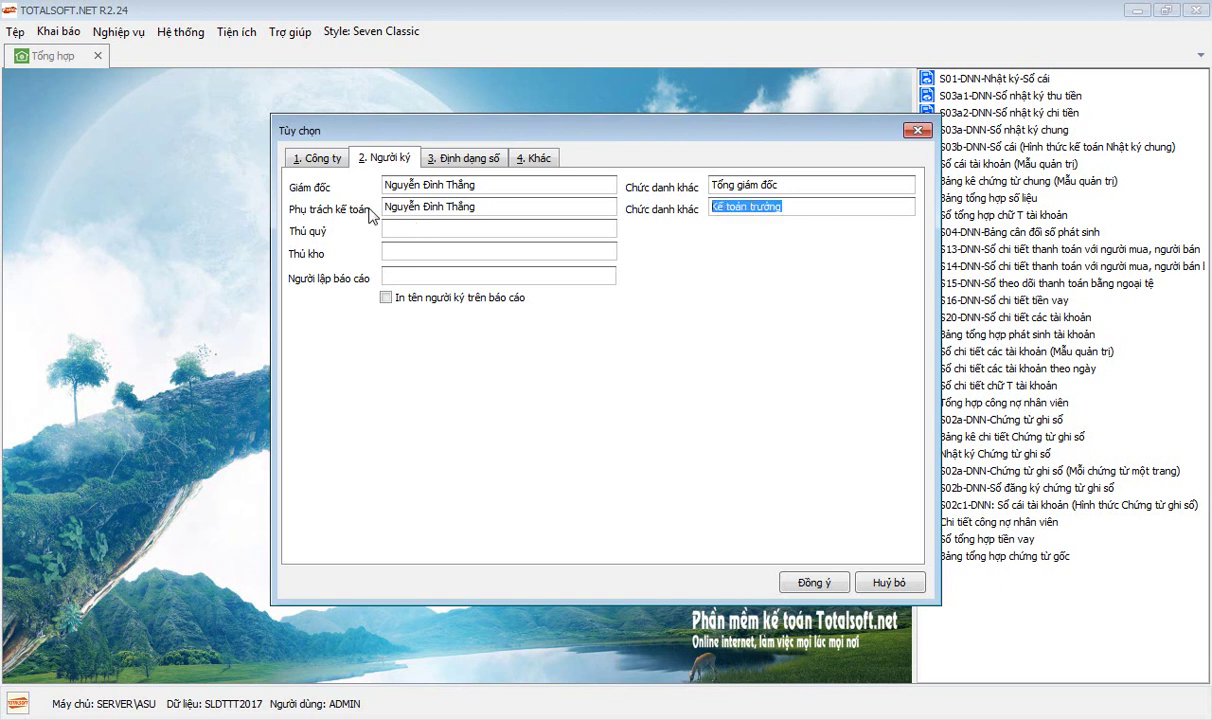
left_click_drag(476, 208, 350, 205)
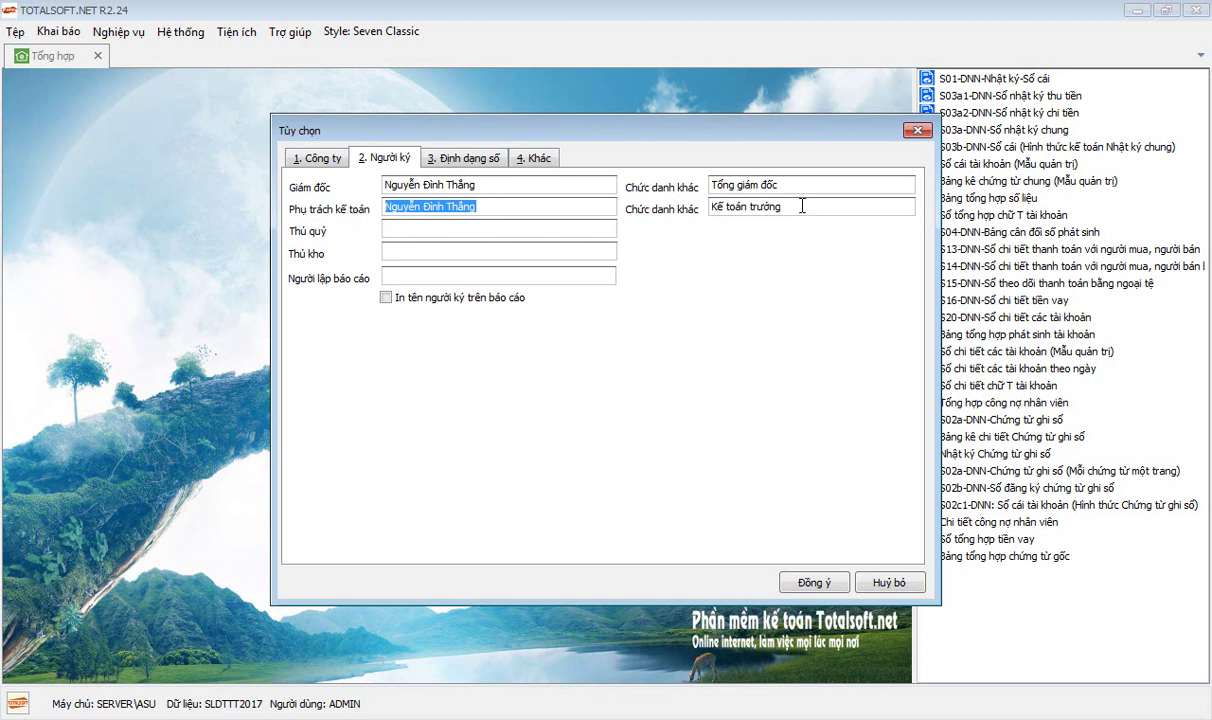
left_click_drag(802, 206, 551, 204)
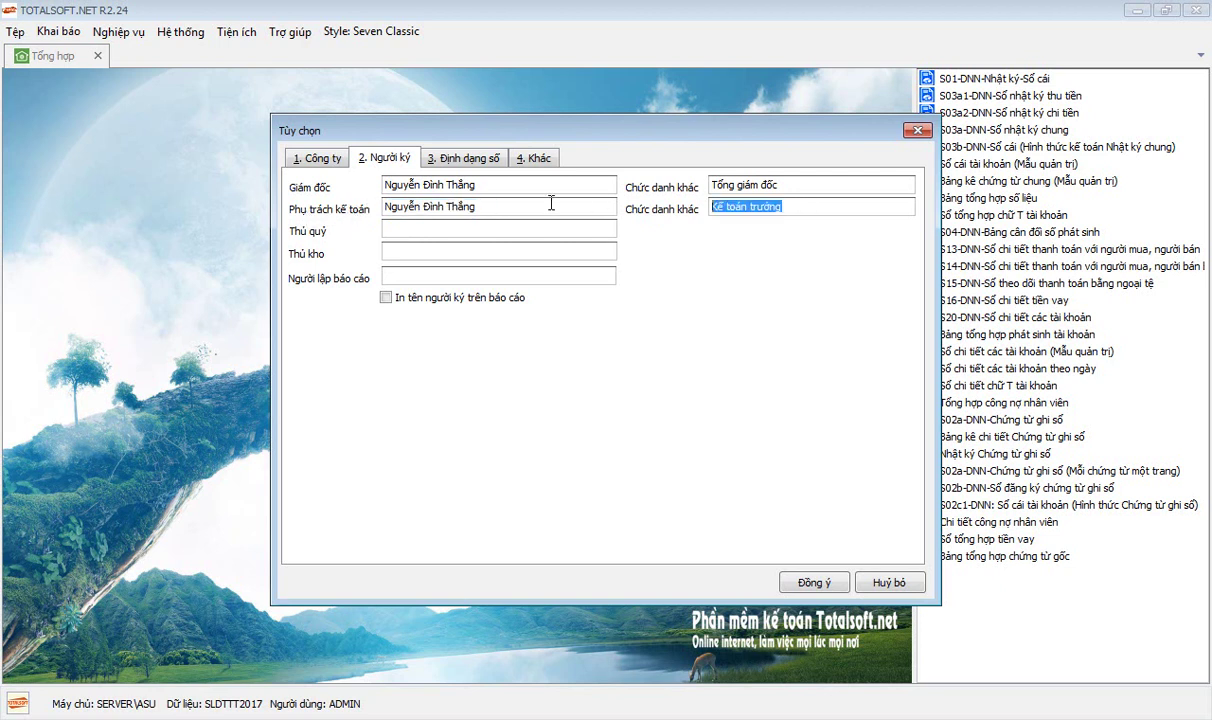
left_click(810, 580)
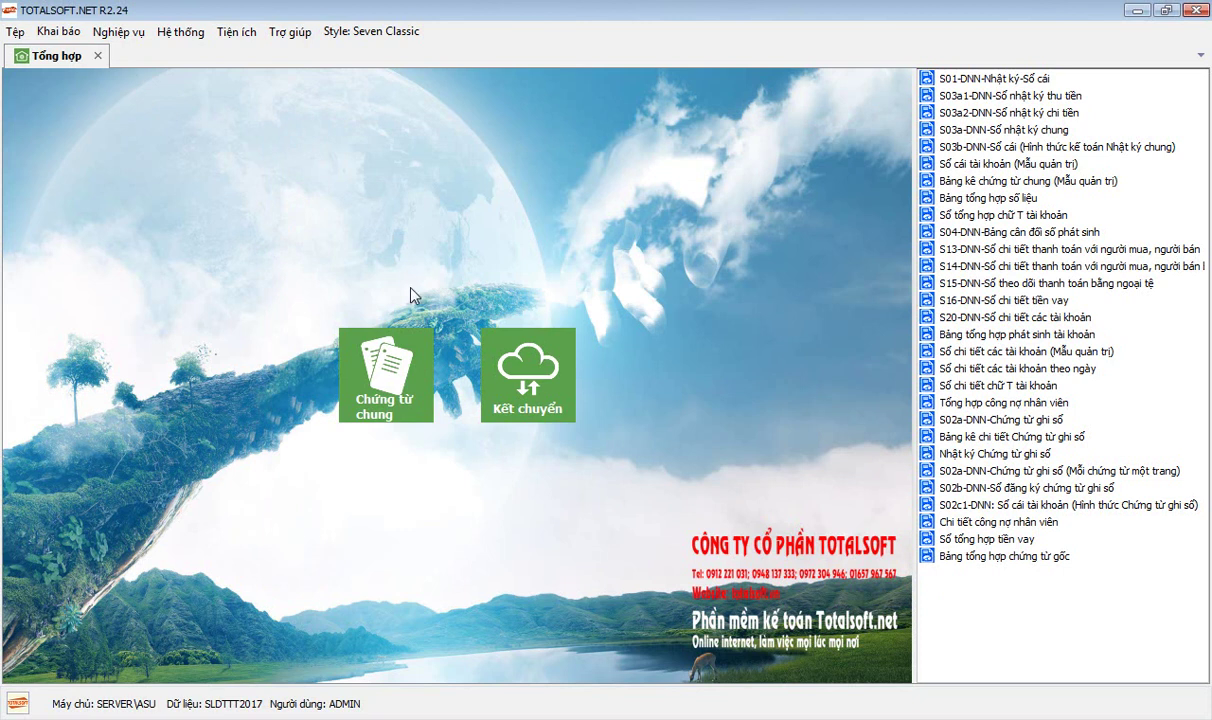
Close the Tổng hợp module and confirm 11/10/2017 as the Ngày hạch toán
left_click(97, 55)
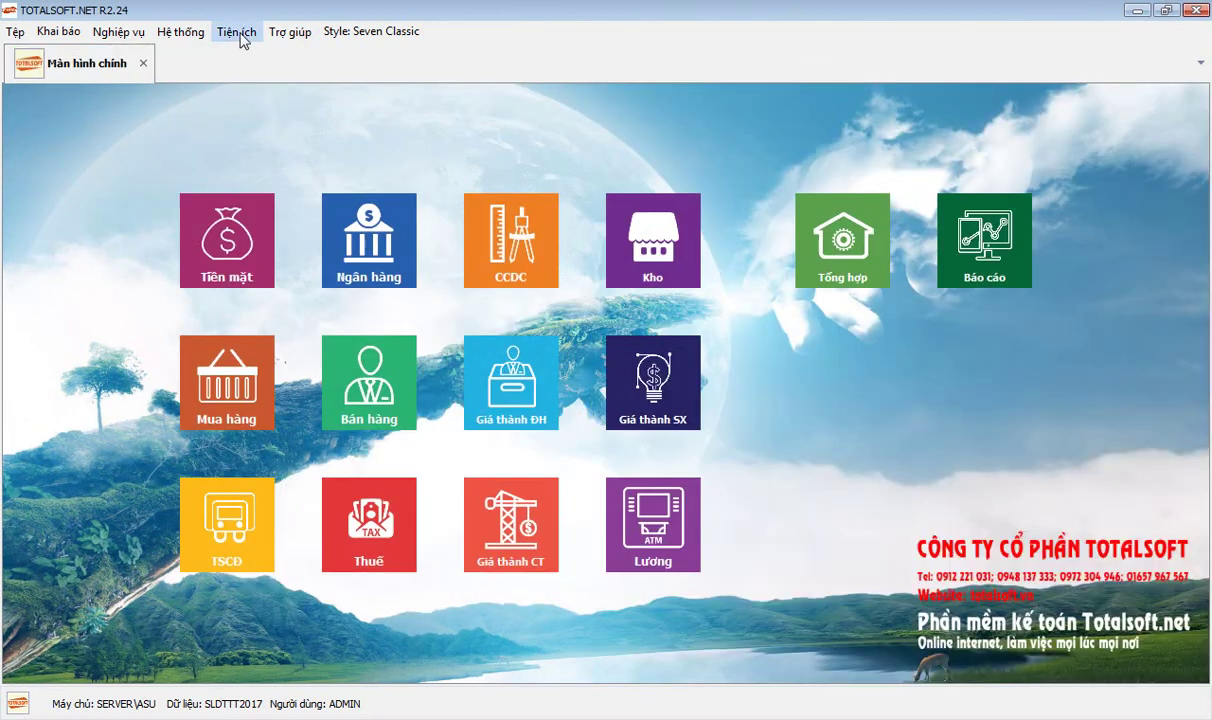
left_click(241, 32)
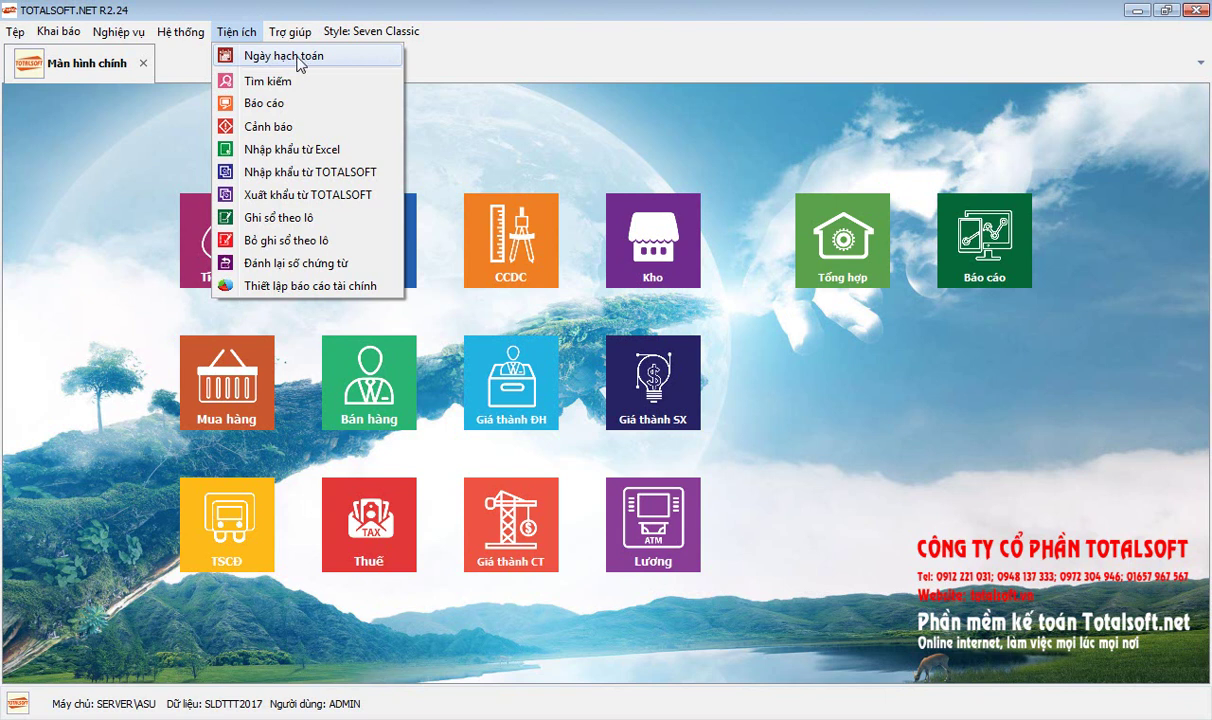
left_click(284, 56)
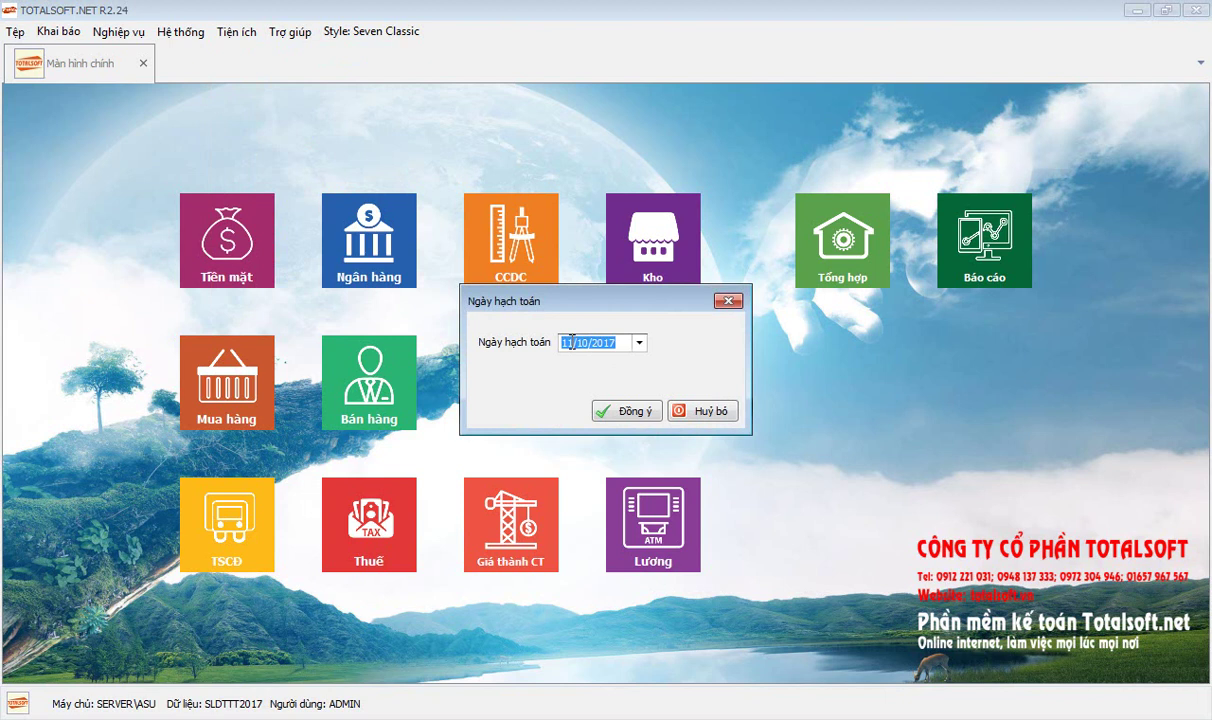
left_click(605, 346)
left_click(630, 410)
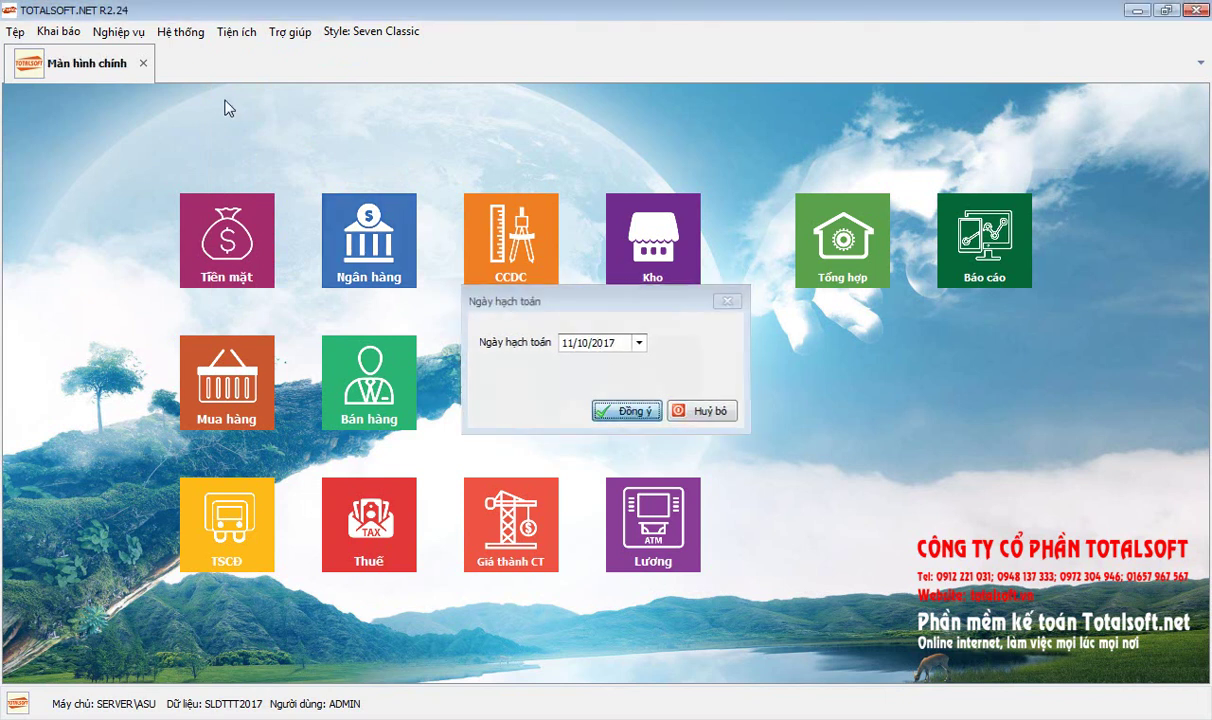
Open Tìm kiếm, examine the available Tham số choices for the second search condition, and cancel the search parameters
left_click(236, 32)
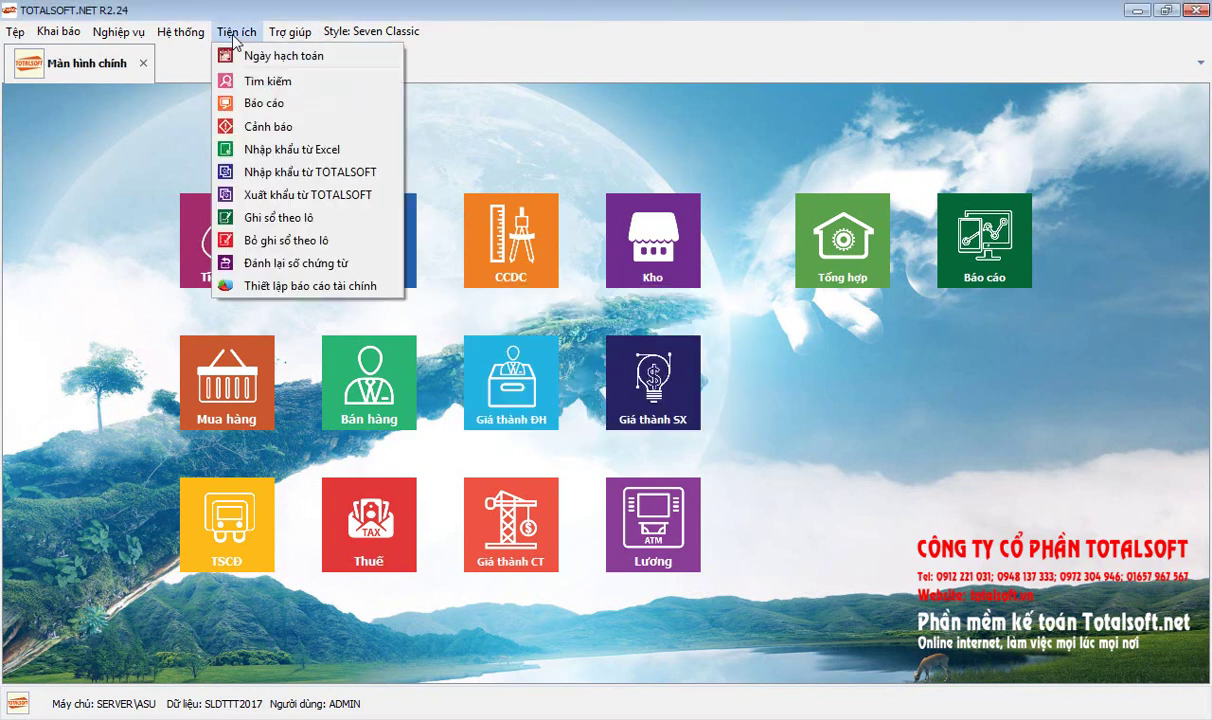
left_click(305, 85)
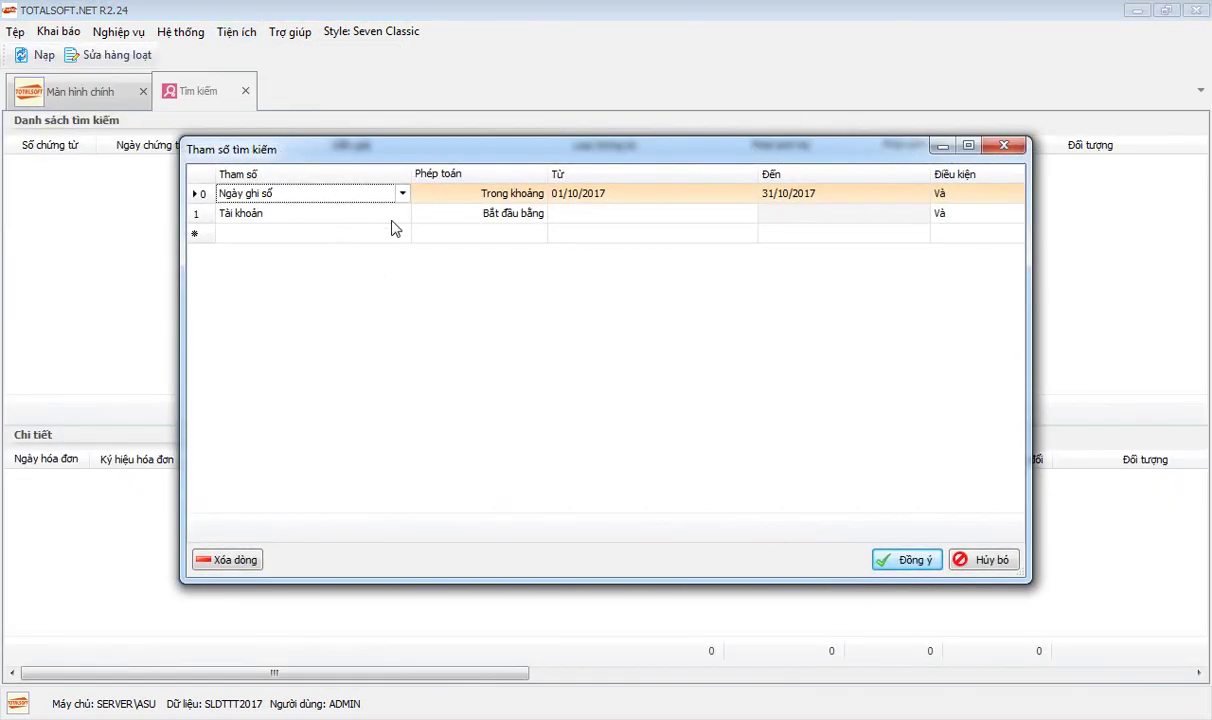
left_click(398, 214)
left_click(402, 214)
mouse_move(412, 254)
left_mouse_down()
mouse_move(410, 330)
mouse_move(400, 240)
left_mouse_up()
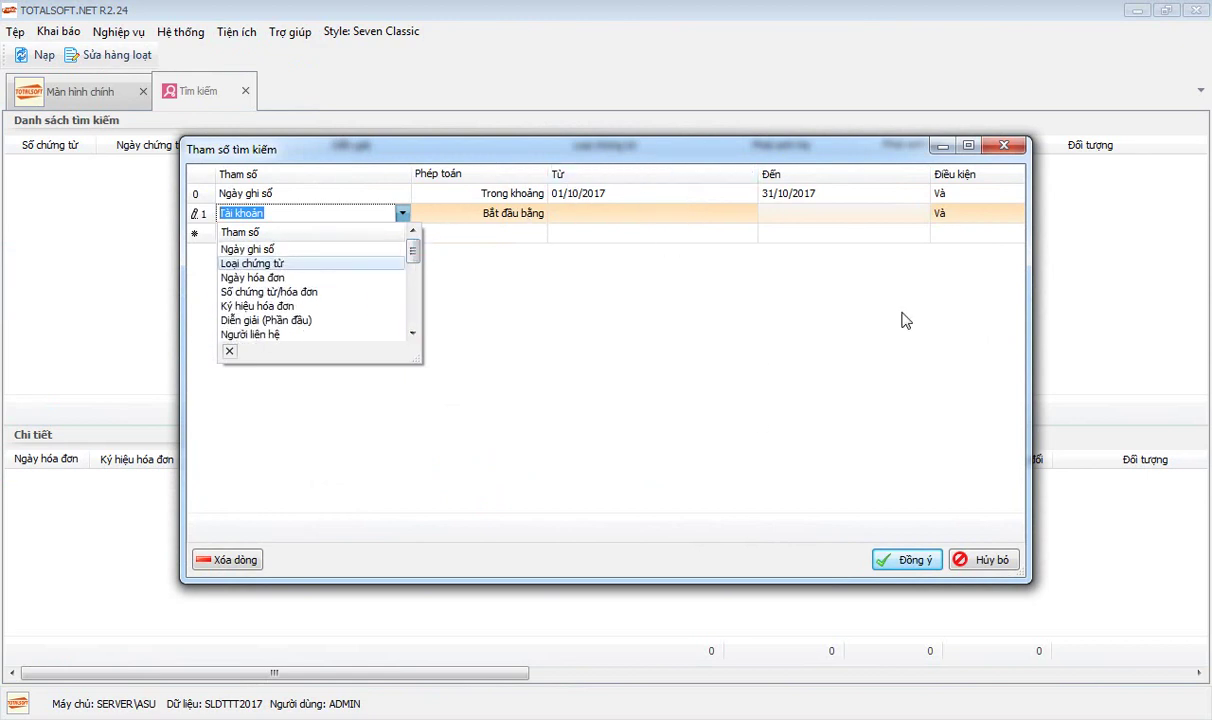
left_click(958, 560)
Open the Báo cáo list and filter the report names by "Công nợ"
left_click(180, 31)
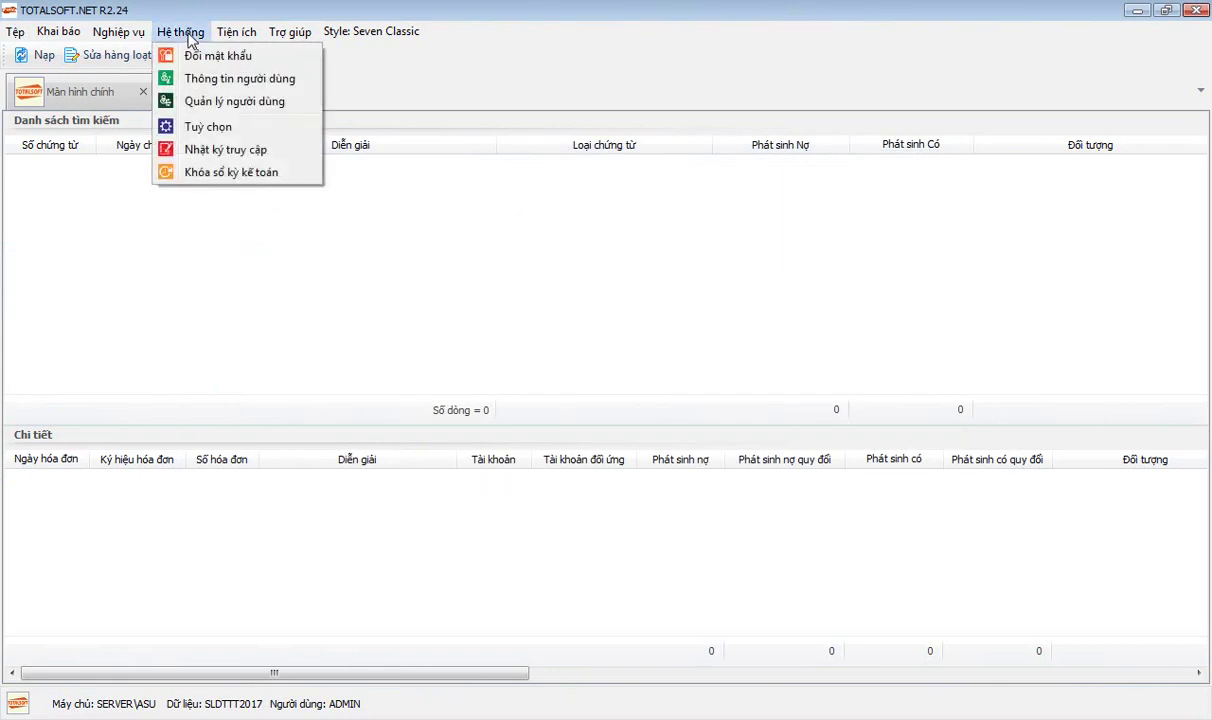
mouse_move(229, 33)
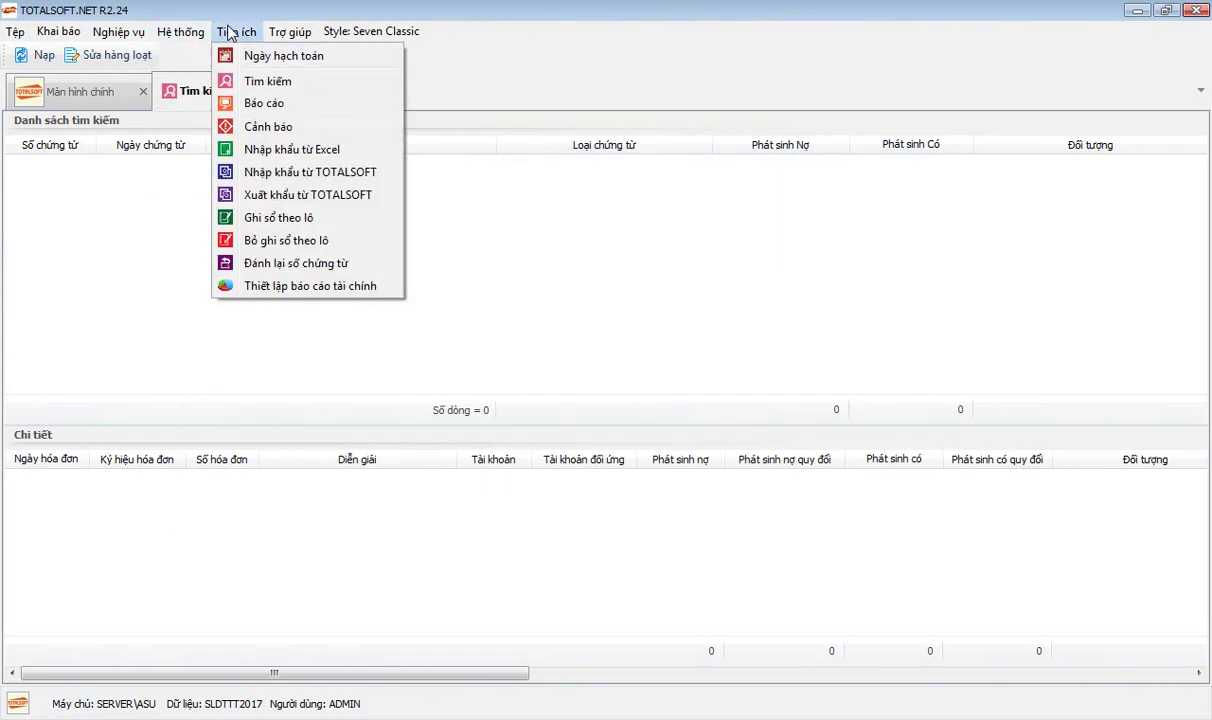
left_click(295, 106)
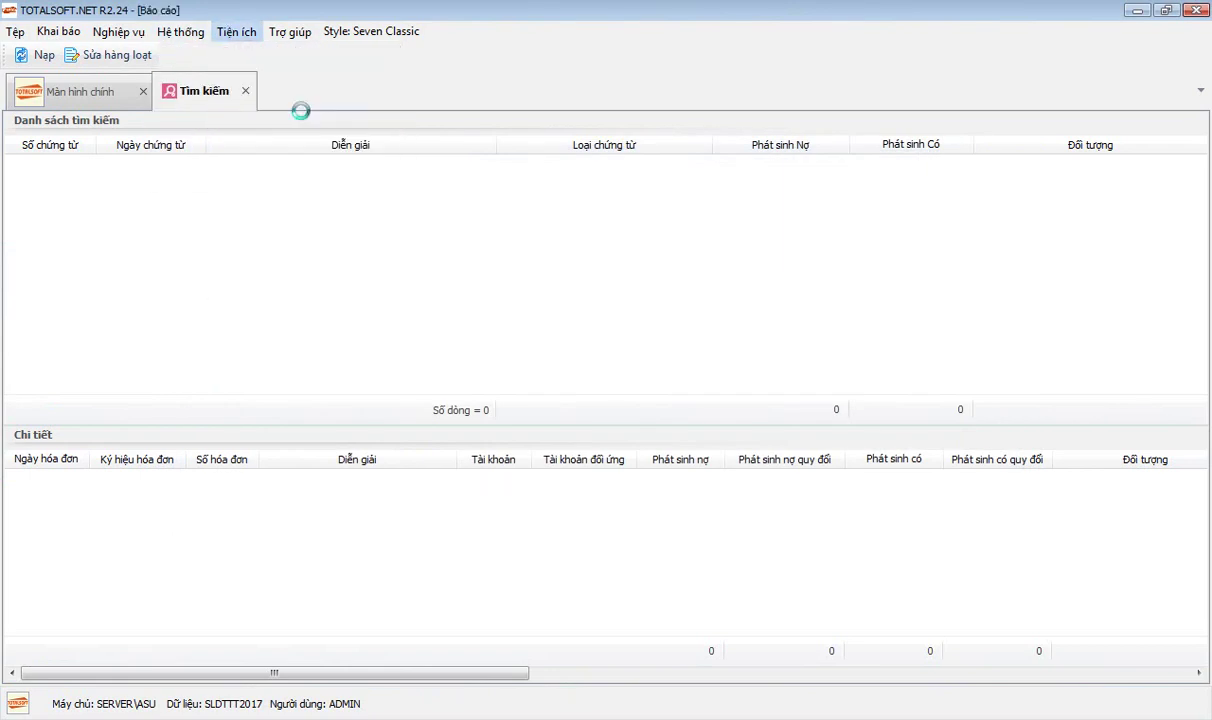
left_click(130, 277)
left_click(130, 547)
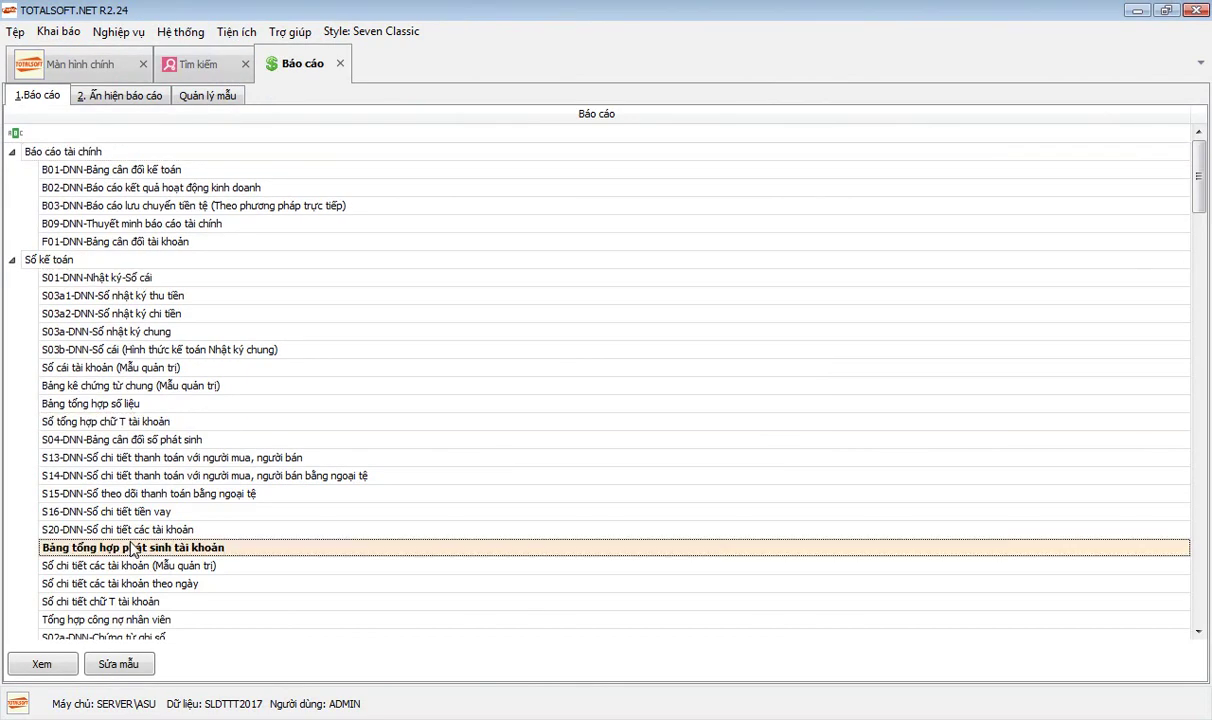
left_click(93, 132)
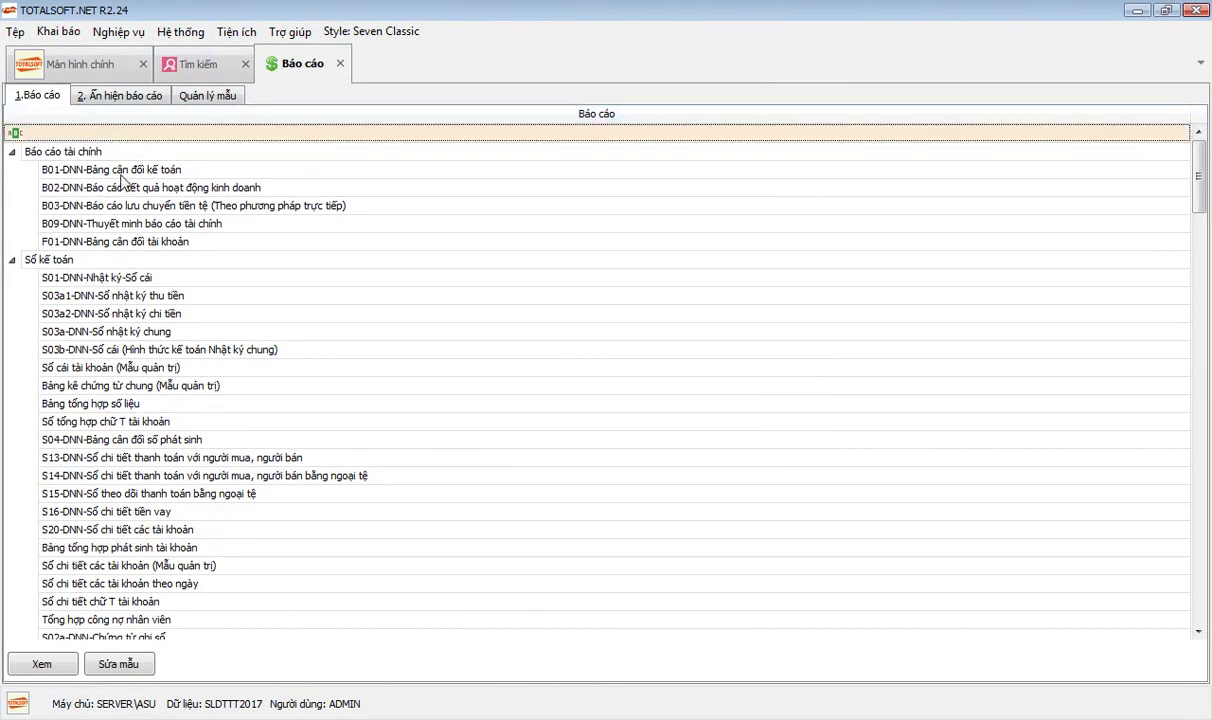
type("Công nợ")
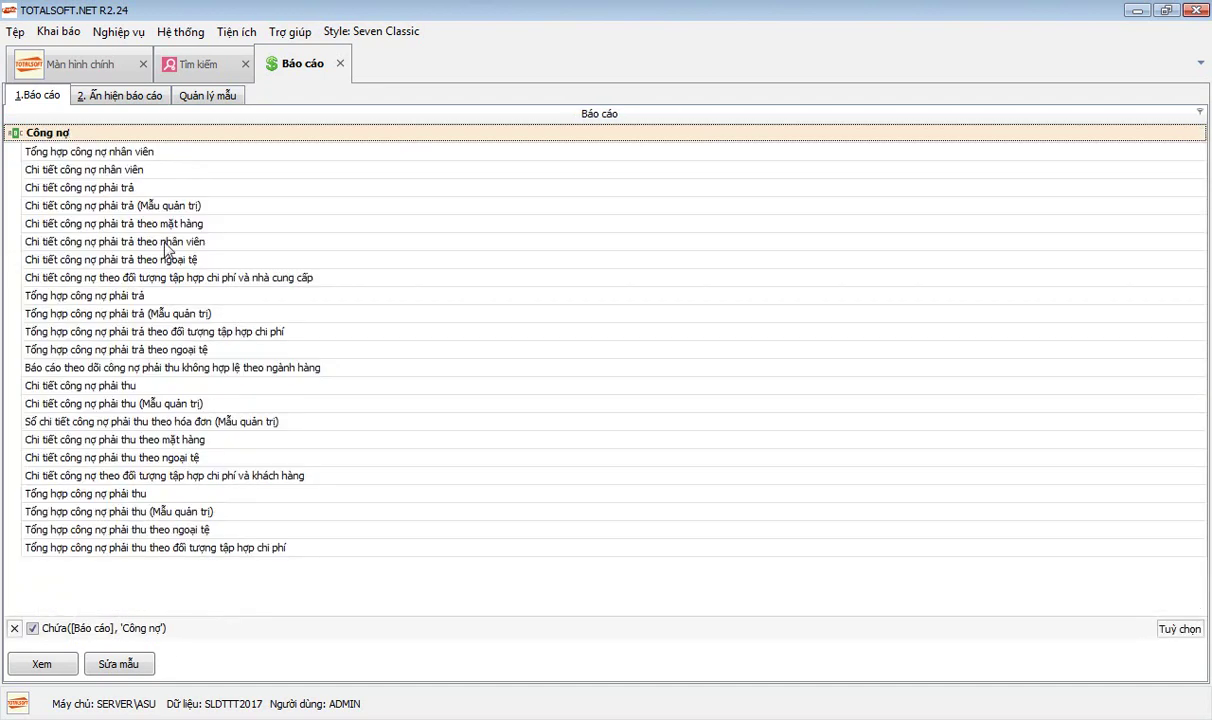
Filter the report names by "Nhập xuất" instead, and clear the filter to list all reports again
key("BackSpace")
key("BackSpace")
key("BackSpace")
key("BackSpace")
key("BackSpace")
key("BackSpace")
key("BackSpace")
type("Nhập xuất")
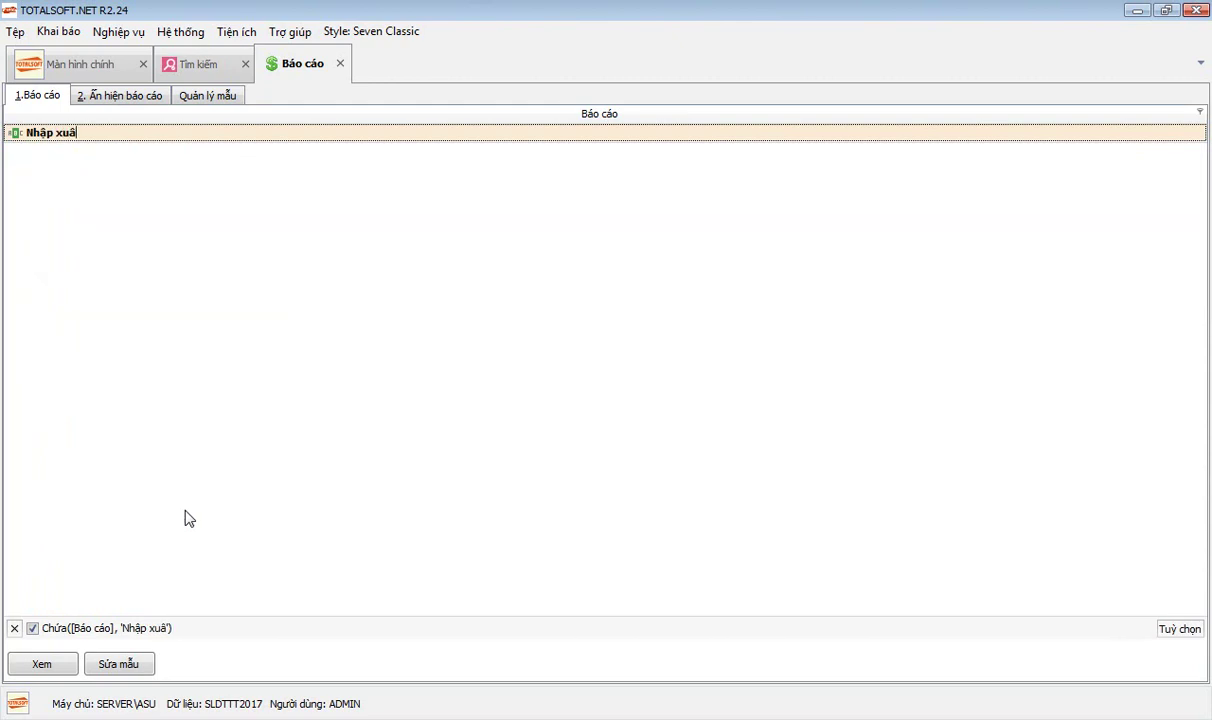
key("BackSpace")
key("BackSpace")
key("BackSpace")
key("BackSpace")
key("BackSpace")
key("BackSpace")
key("BackSpace")
key("BackSpace")
key("BackSpace")
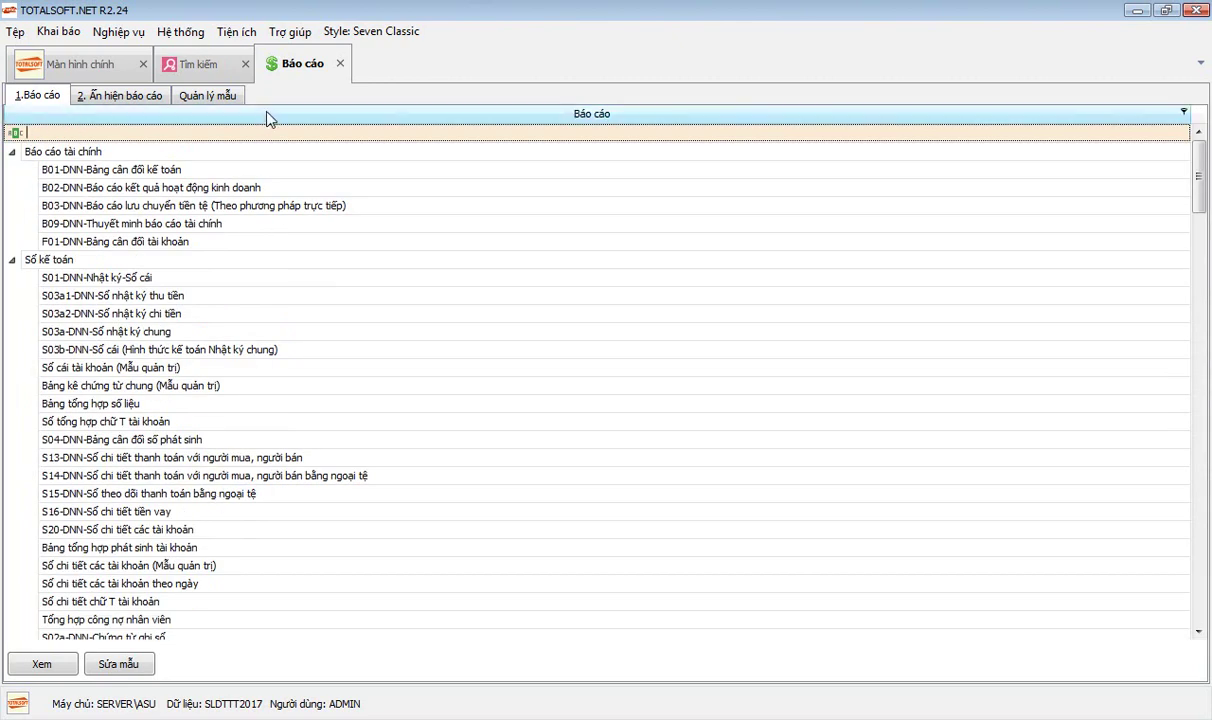
Open Cảnh báo, examine its warning types and the Loại khách hàng filter for Công nợ phải thu, and close it
left_click(236, 31)
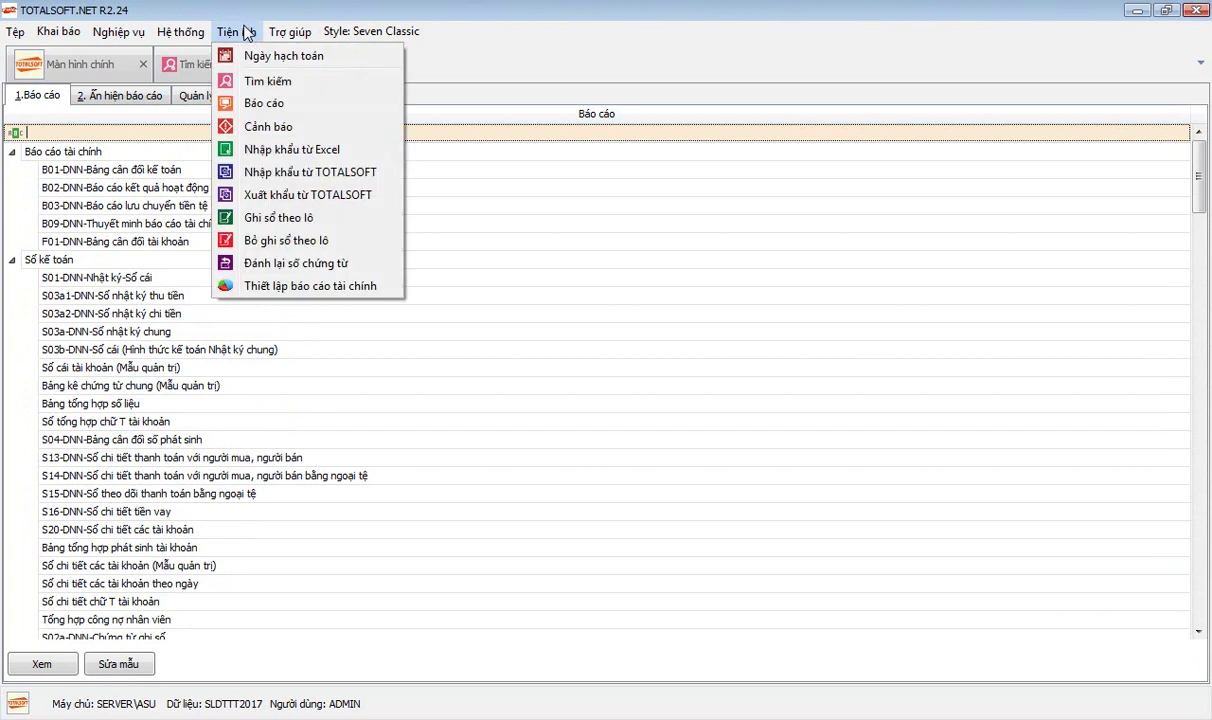
left_click(274, 128)
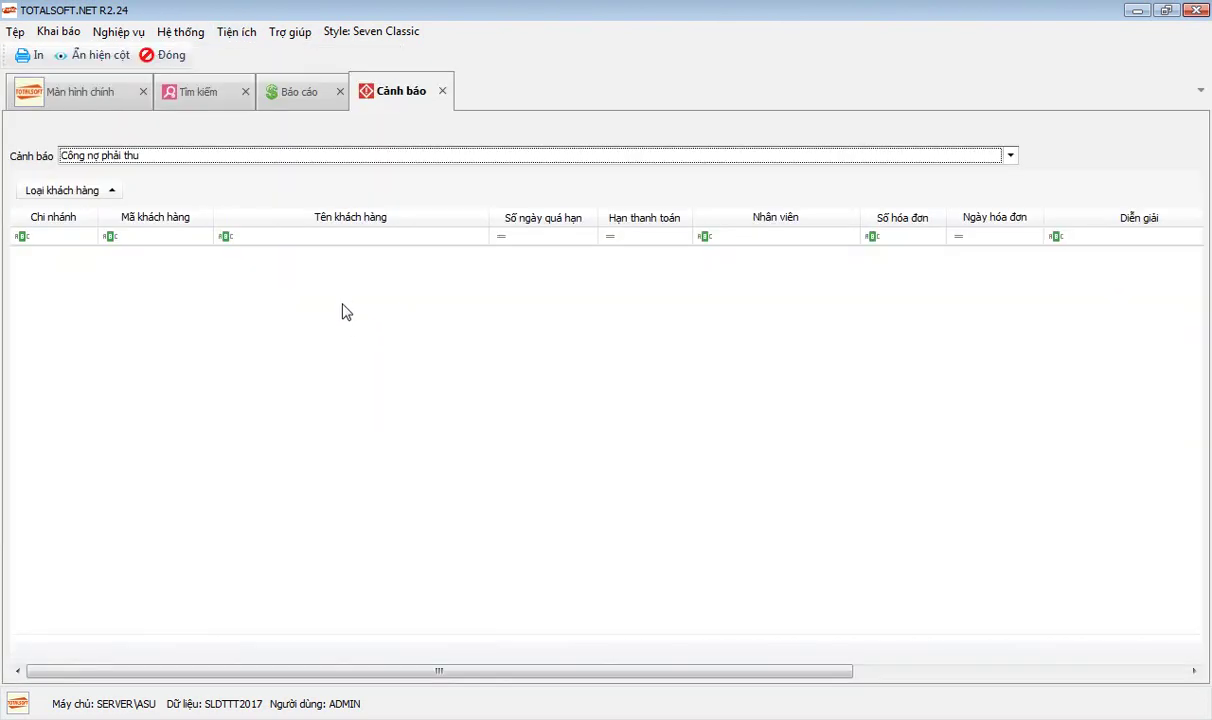
left_click(138, 160)
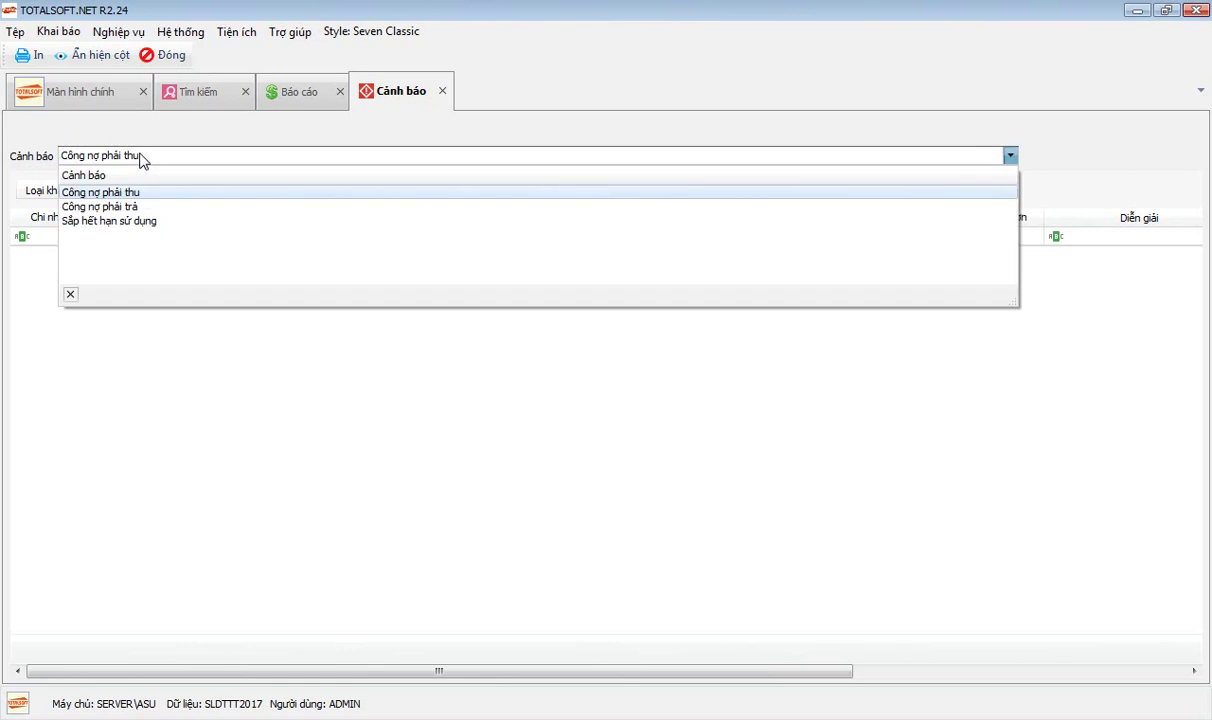
left_click(141, 160)
left_click(108, 196)
left_click(108, 193)
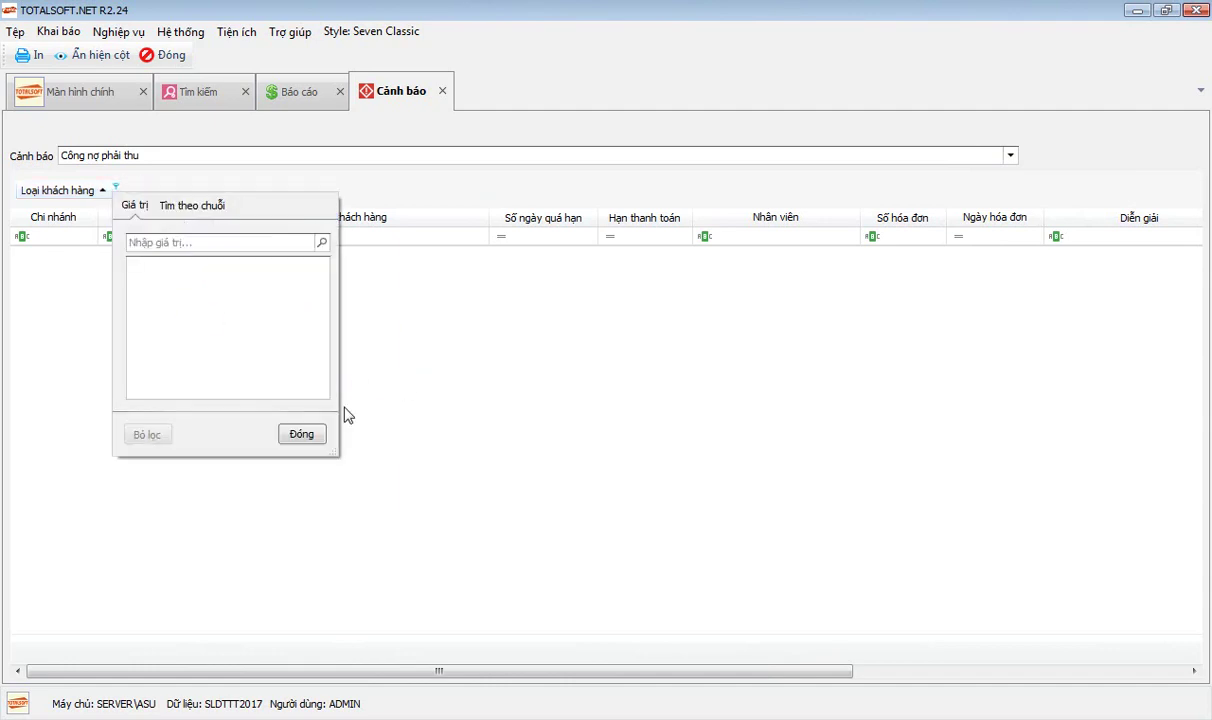
left_click(295, 430)
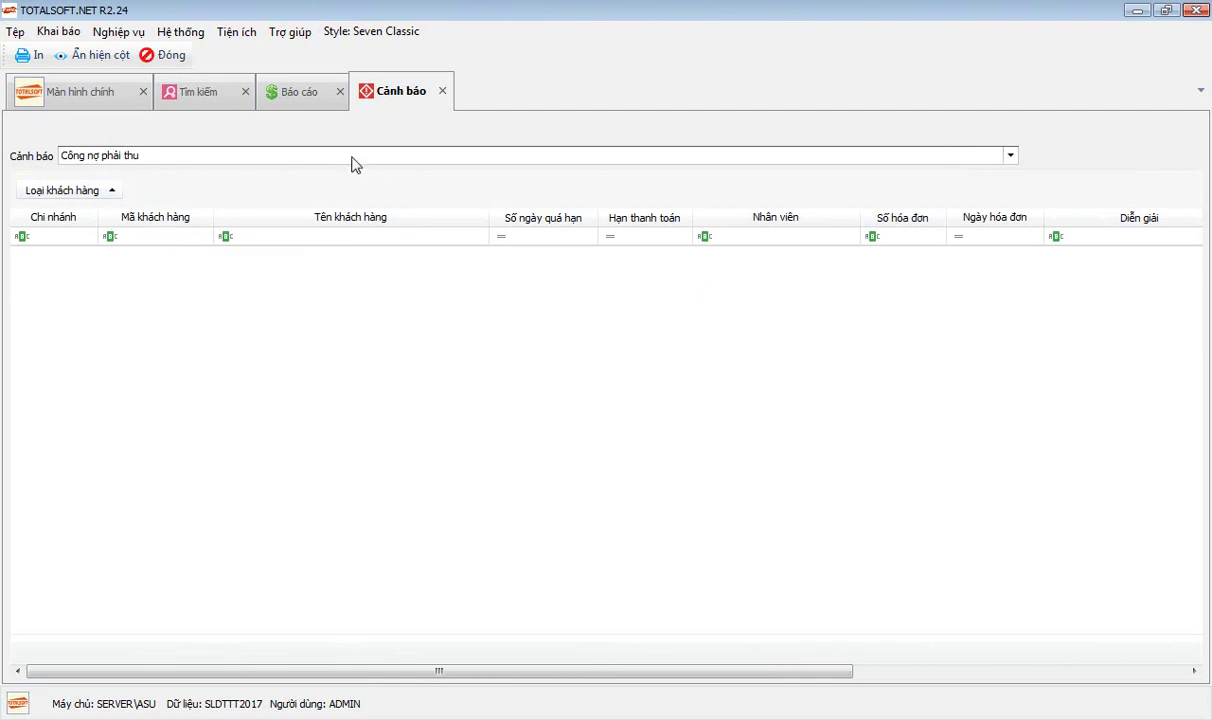
left_click(181, 158)
left_click(110, 317)
left_click(442, 92)
Open Nhập khẩu từ Excel, examine the target data types under Chọn dữ liệu đích, and close the import dialog
left_click(181, 32)
mouse_move(236, 35)
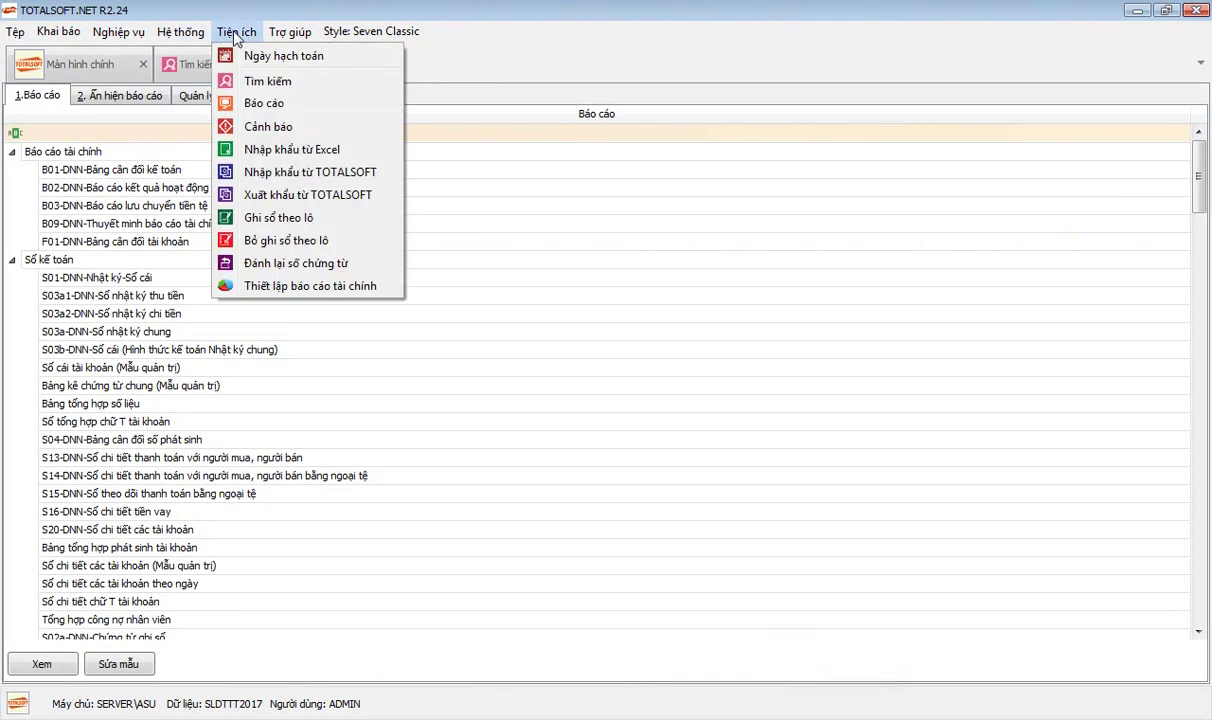
left_click(305, 150)
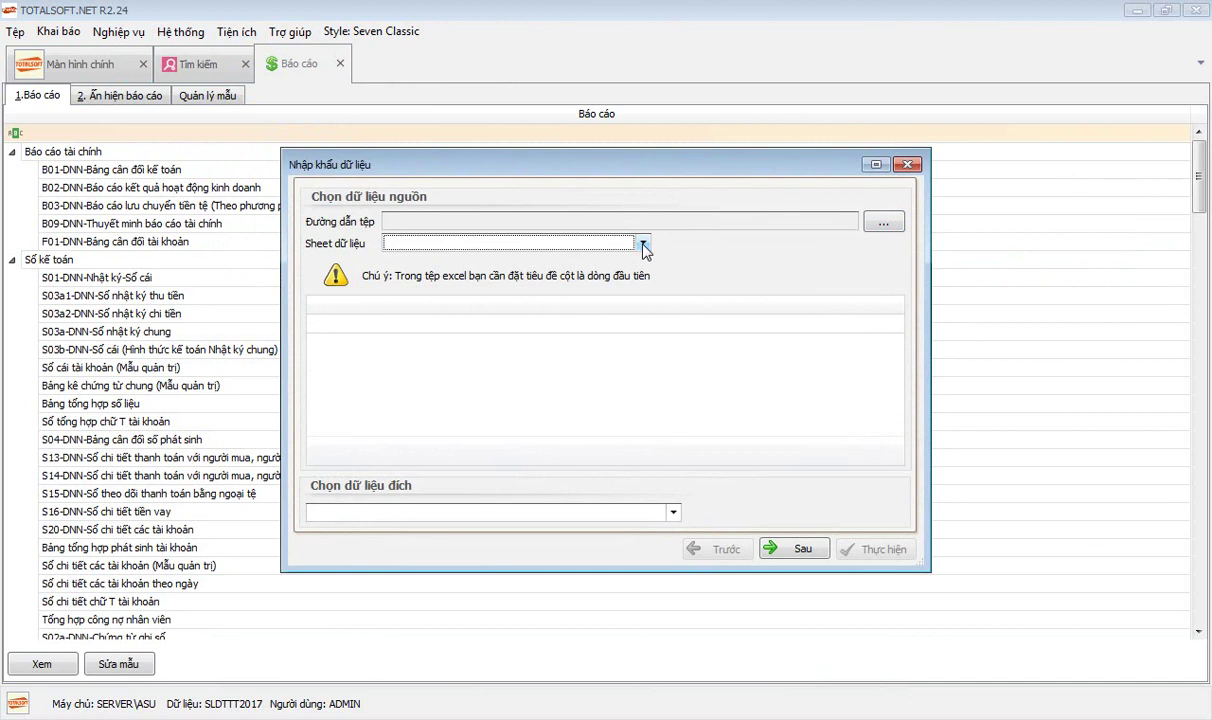
left_click(519, 513)
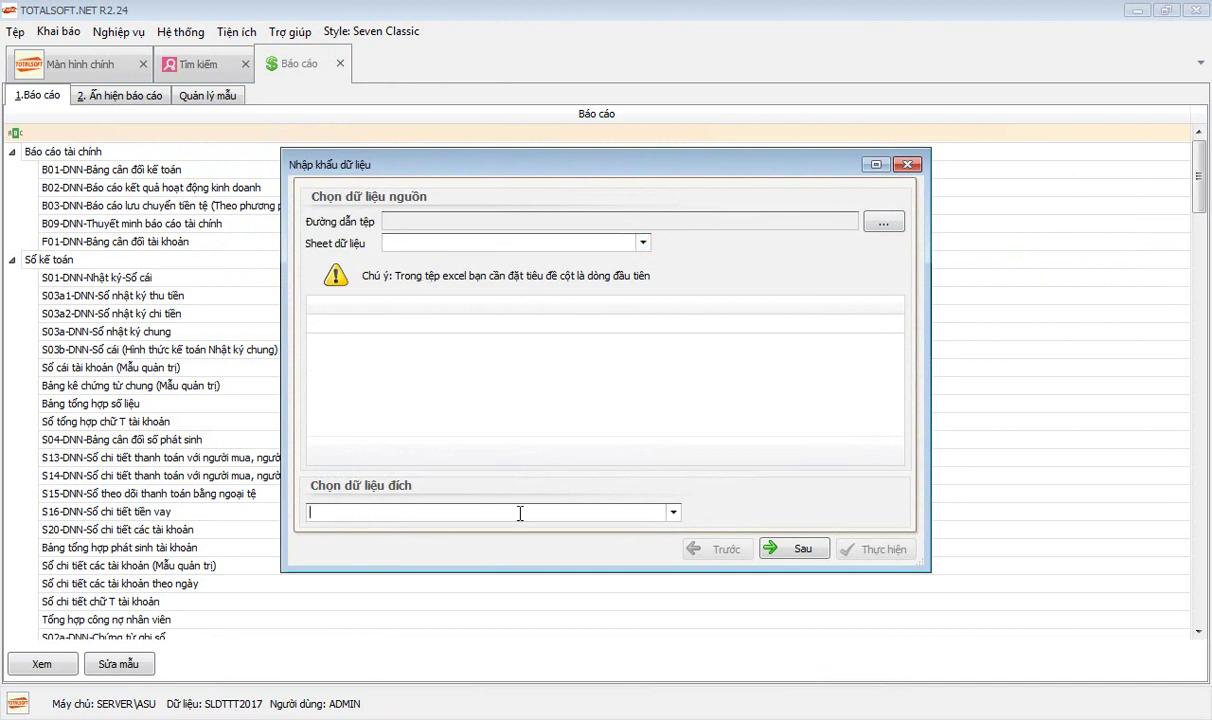
left_click(673, 512)
scroll(484, 585, "down", 5)
scroll(476, 582, "up", 5)
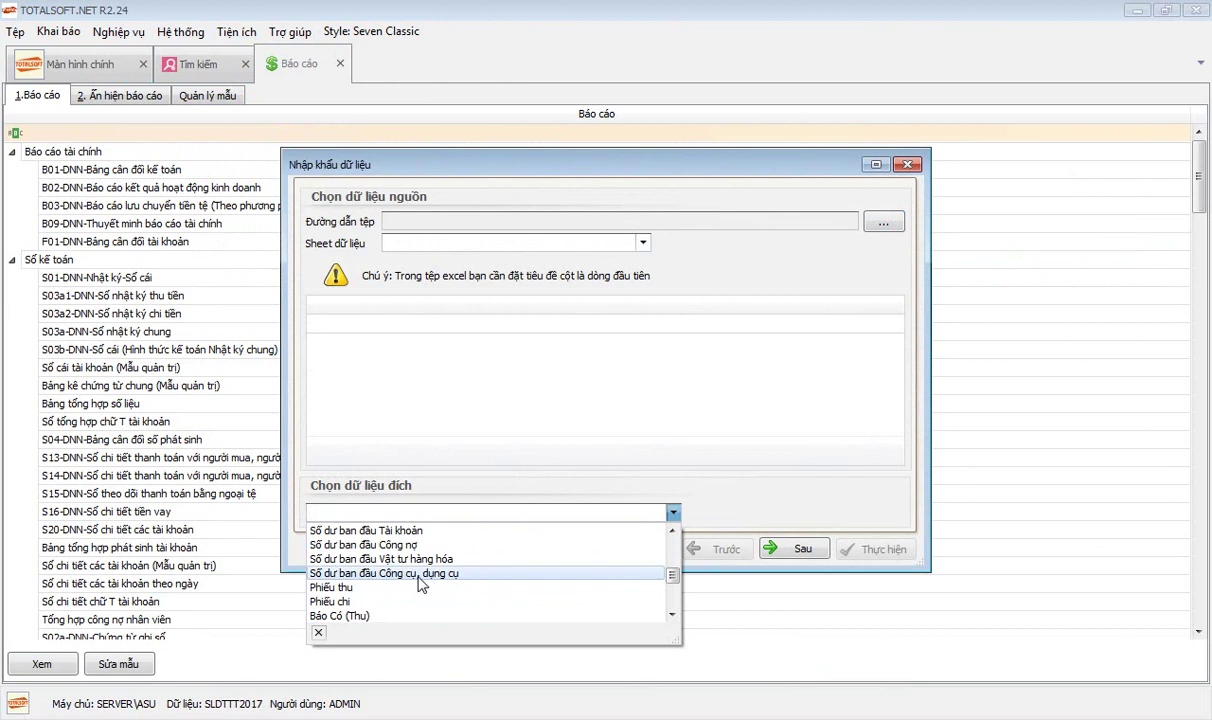
left_click(310, 452)
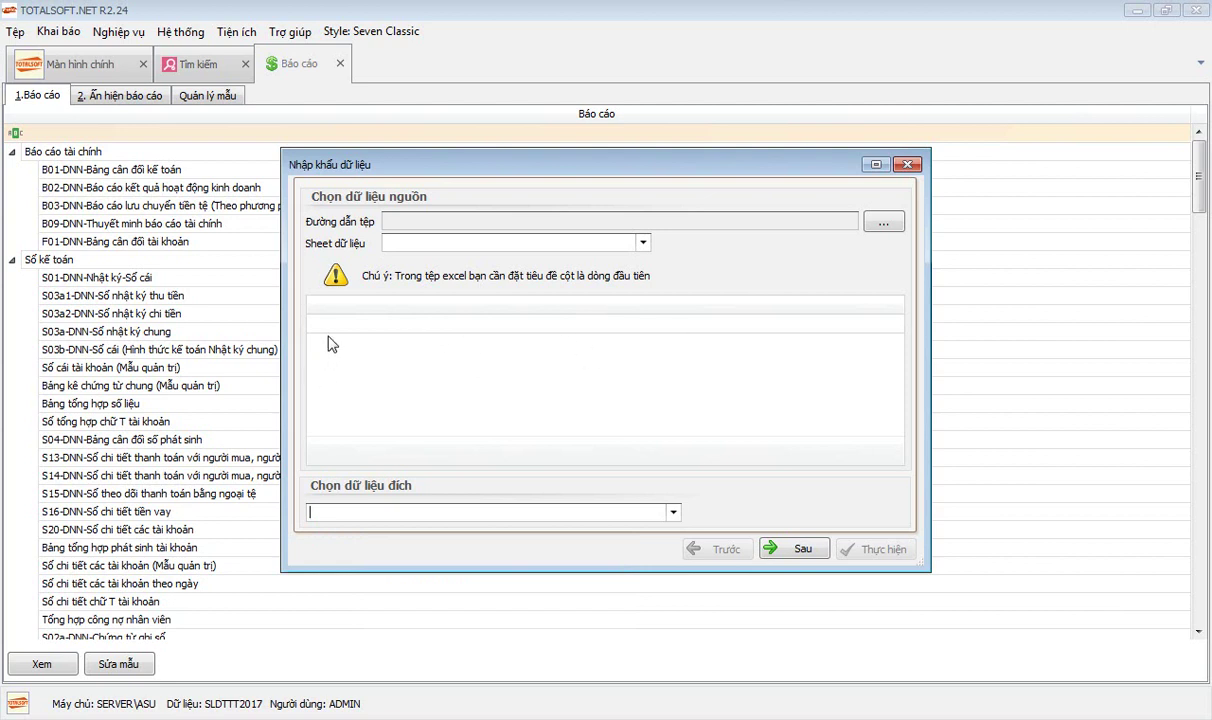
left_click(907, 164)
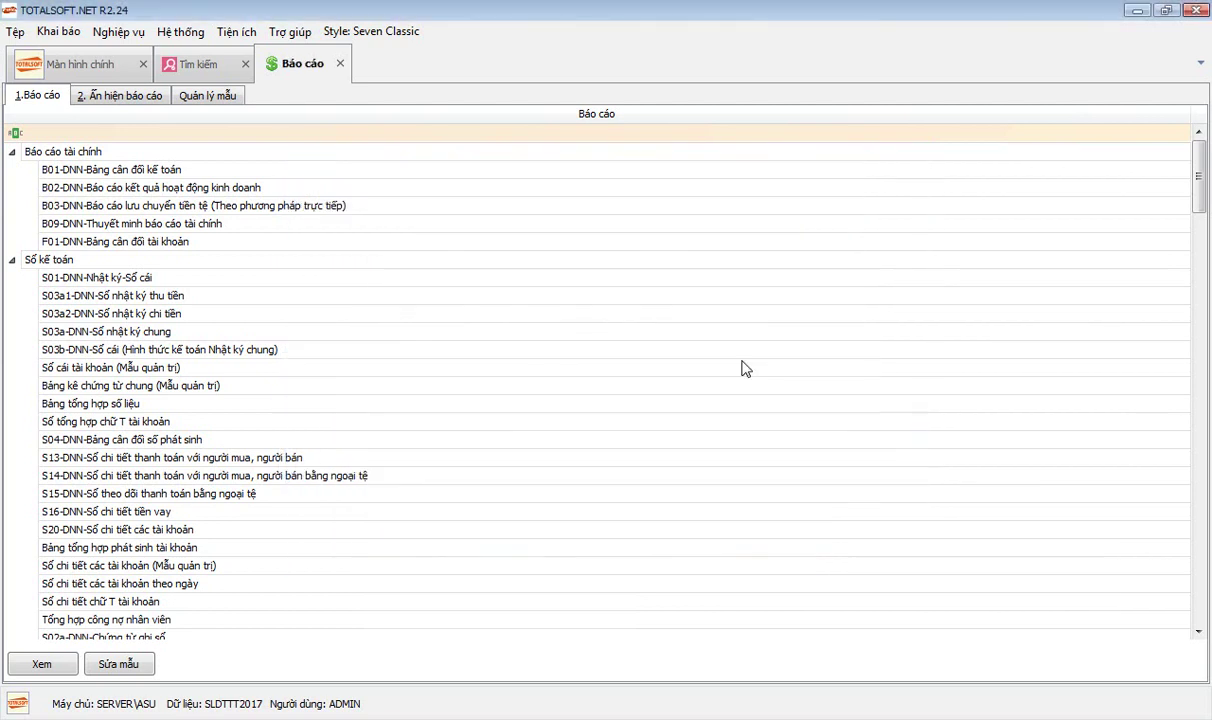
Close the Báo cáo list, examine the Ghi sổ theo lô period and data-check options, and close the dialog without posting
left_click(340, 63)
left_click(240, 32)
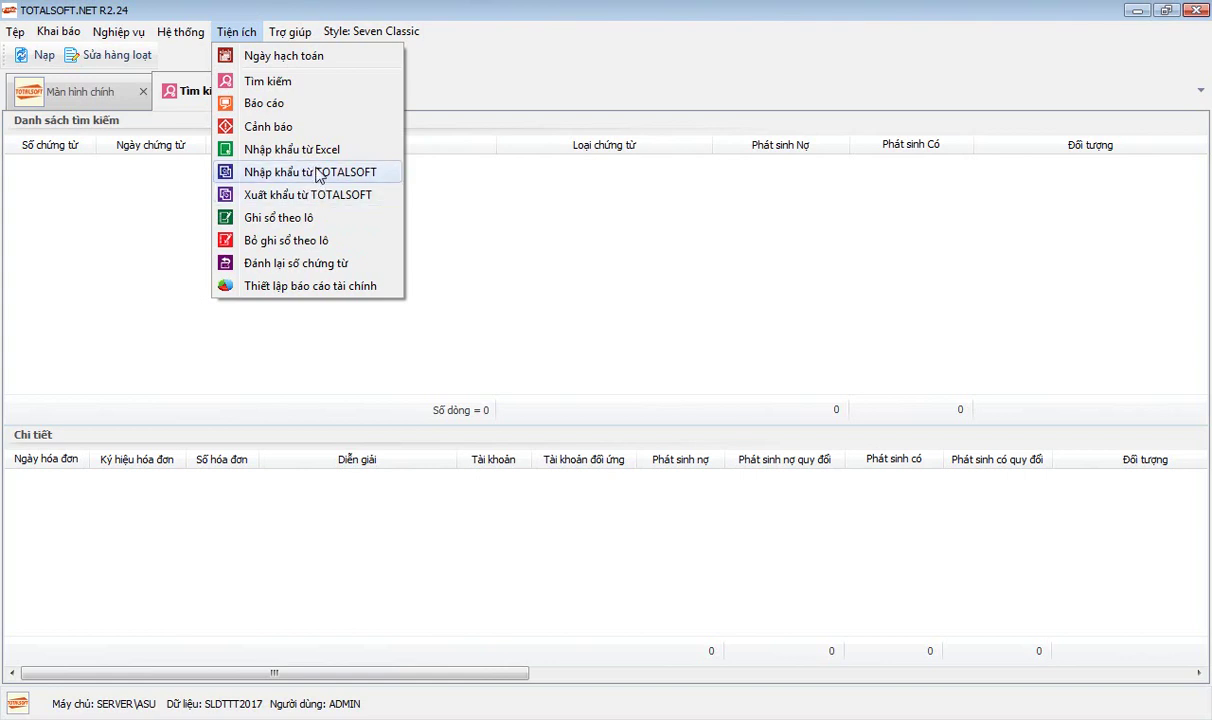
left_click(302, 219)
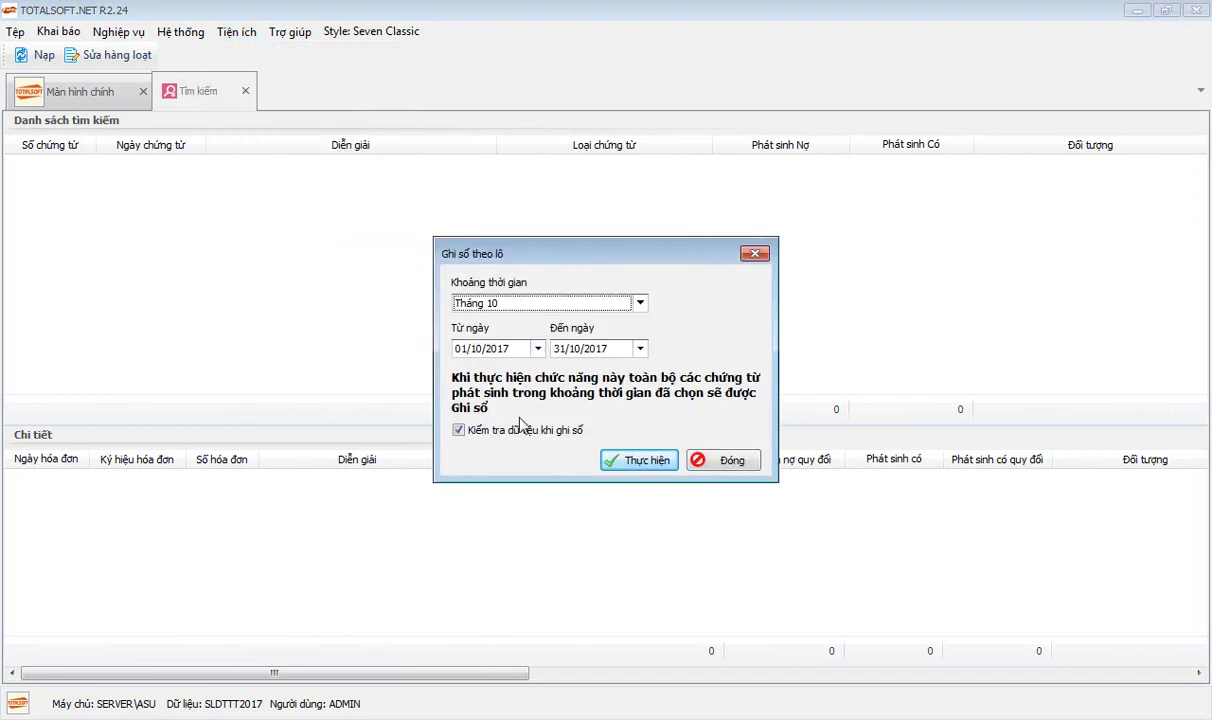
left_click(700, 458)
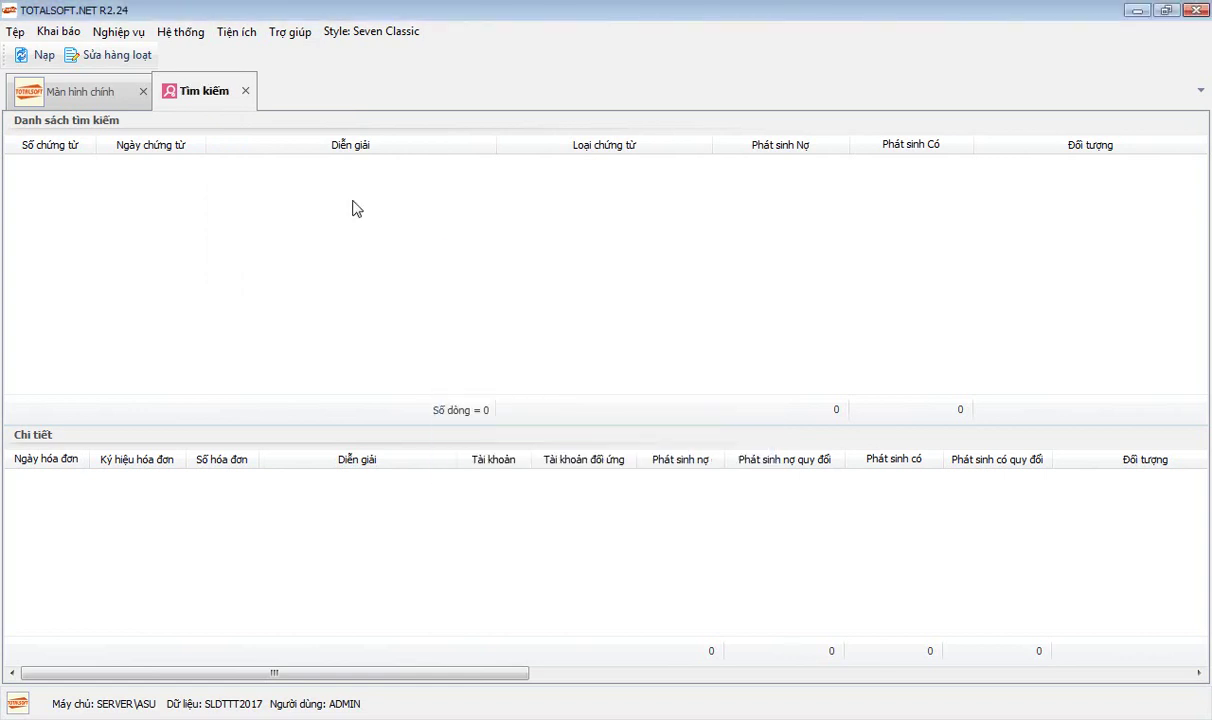
Look over the remaining Tiện ích functions, close the Tìm kiếm list, and view the Trợ giúp functions
left_click(238, 33)
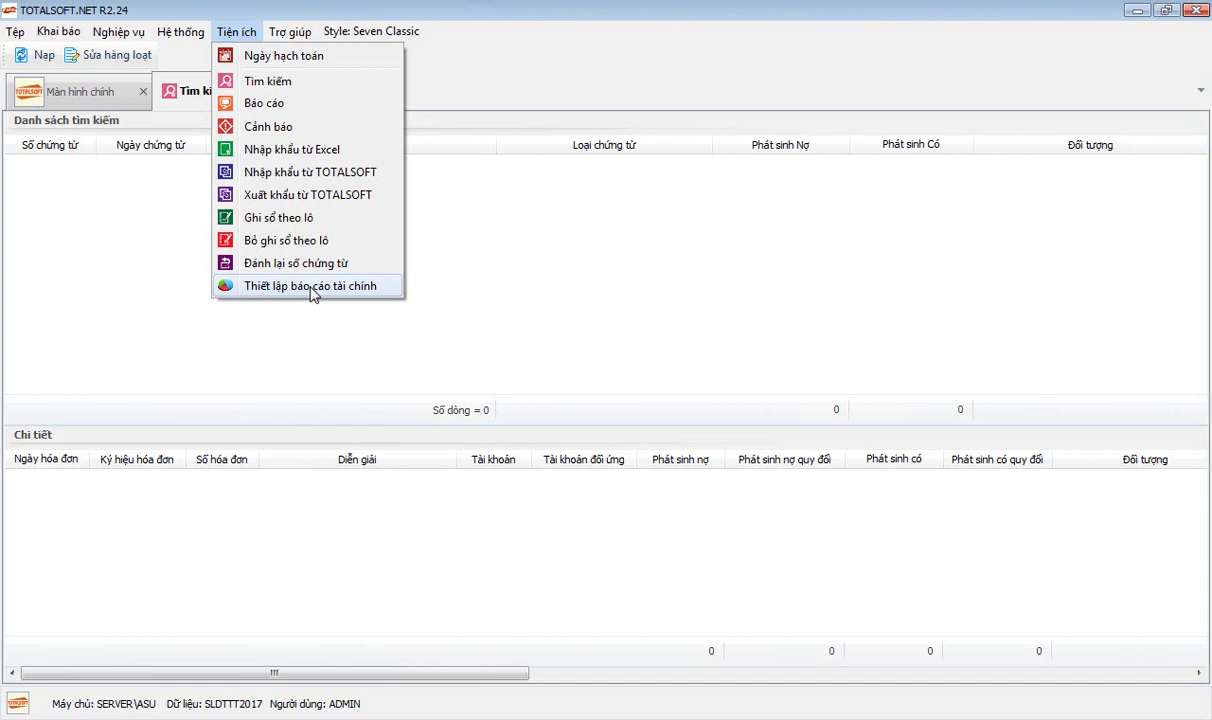
left_click(189, 92)
left_click(246, 91)
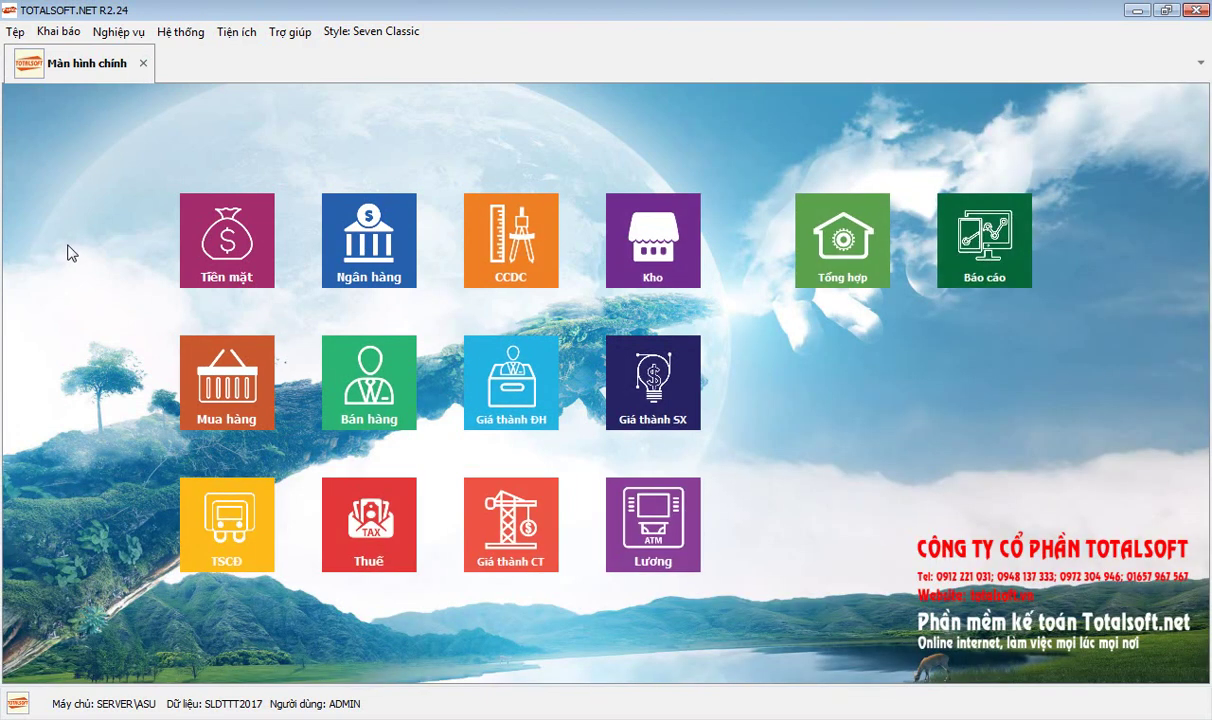
left_click(294, 34)
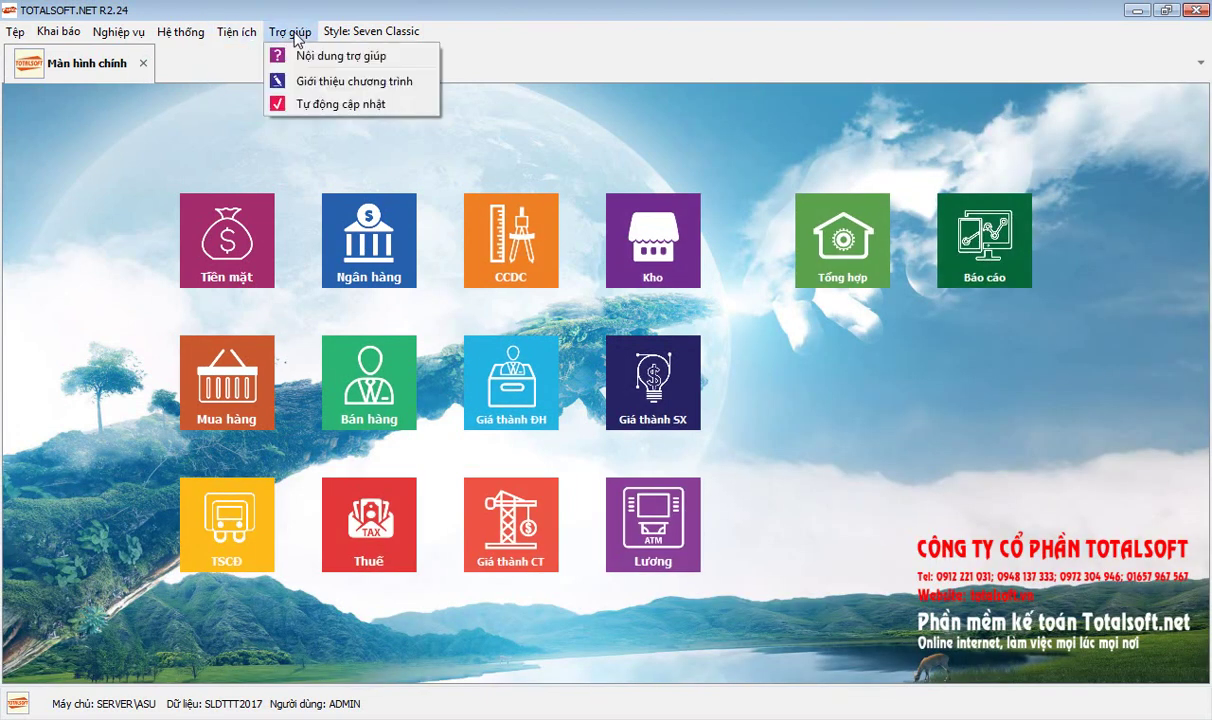